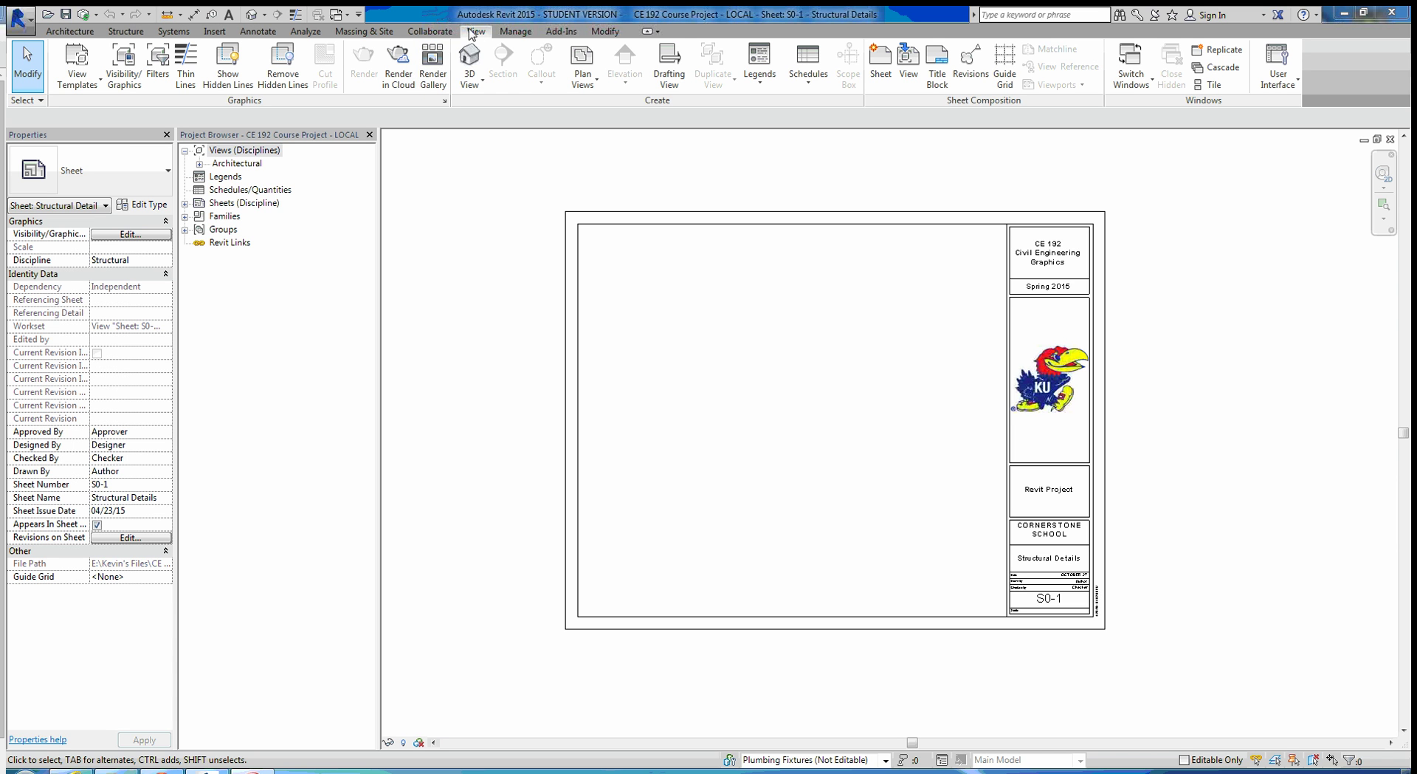
- Create a new drafting view named "Beam/Girder to Column Connection" at the 1/4" = 1'-0" scale
click(668, 83)
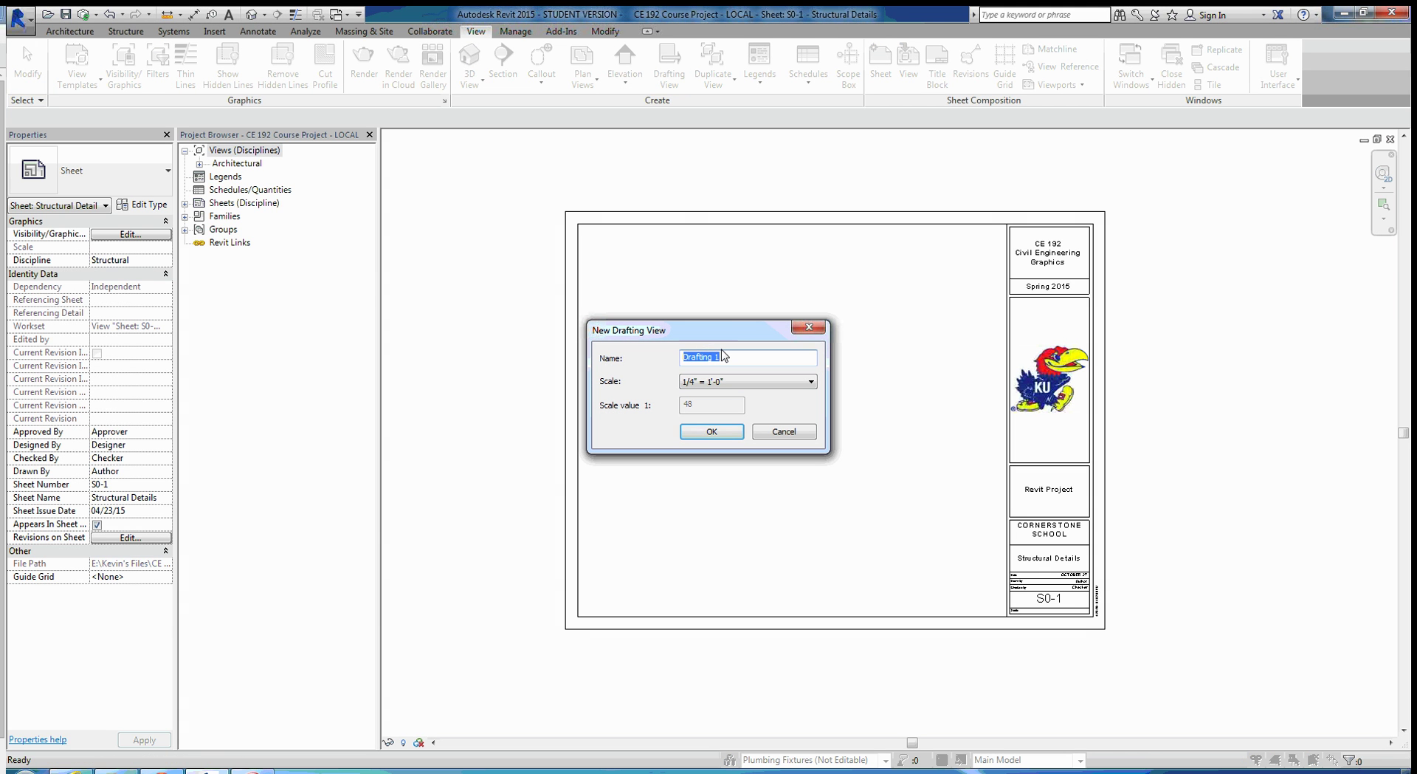
text(Beam/Column to Gi)
key(BackSpace)
key(BackSpace)
key(BackSpace)
key(BackSpace)
key(BackSpace)
key(BackSpace)
key(BackSpace)
key(BackSpace)
key(BackSpace)
key(BackSpace)
key(BackSpace)
text(Ge)
key(BackSpace)
text(irder to Column Connection)
click(710, 431)
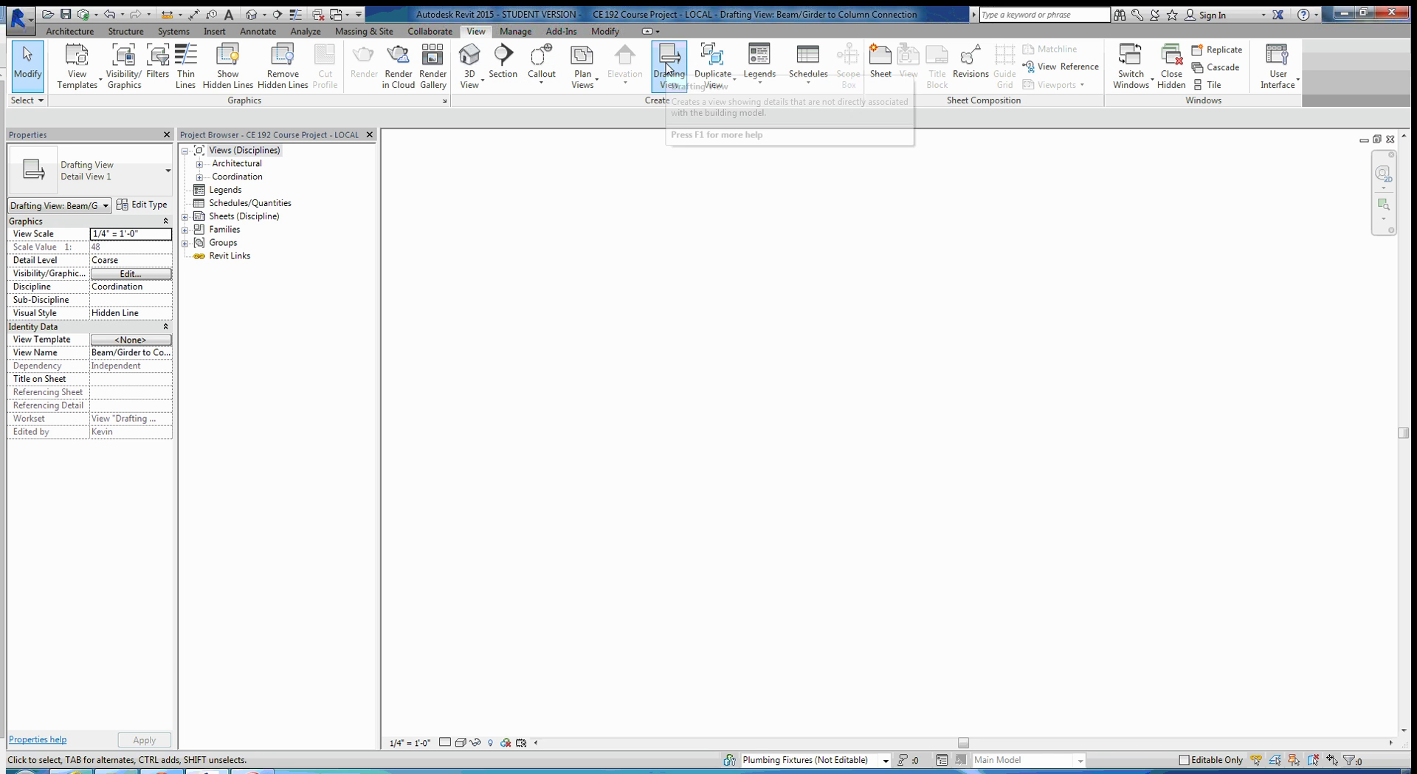
- Select the new drafting view under the Coordination views and set its discipline to Structural
click(199, 177)
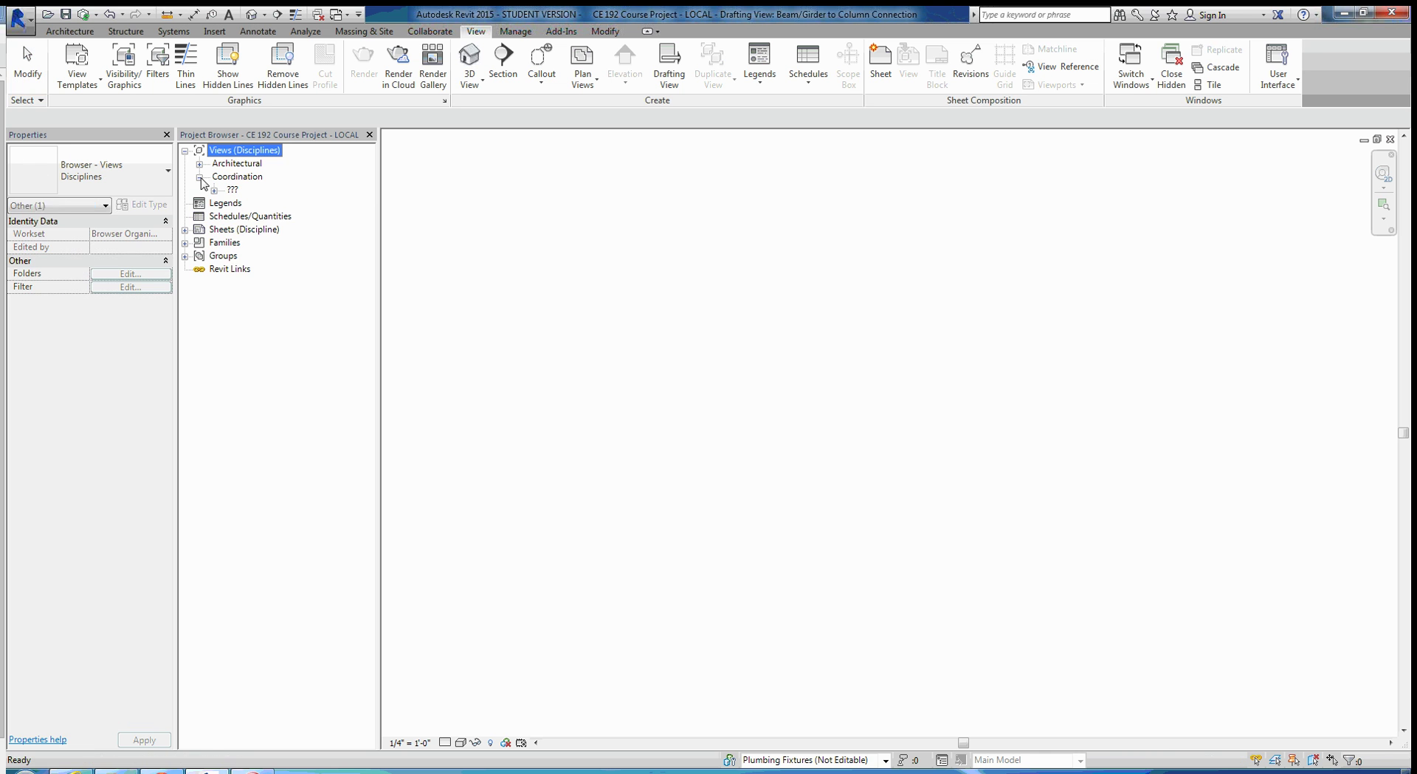
click(214, 190)
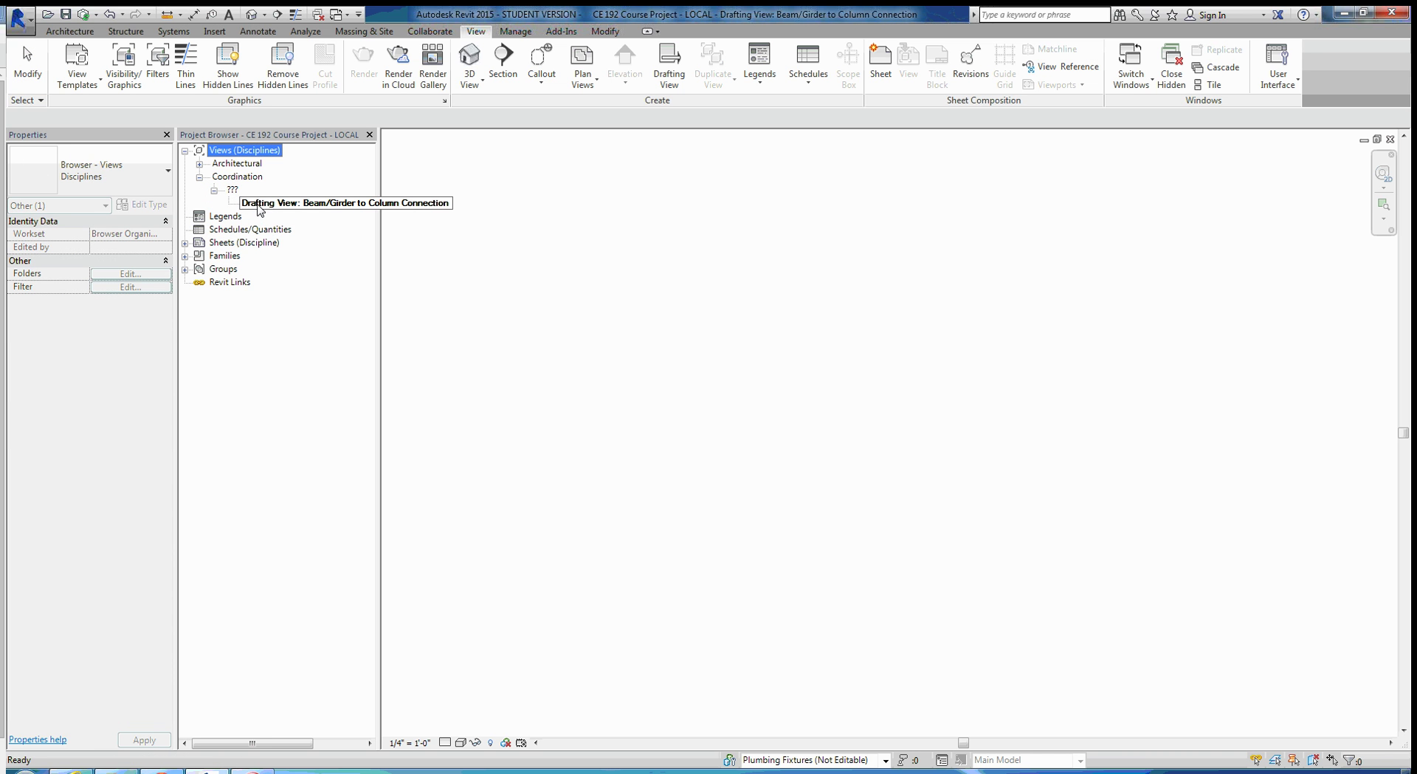
click(257, 204)
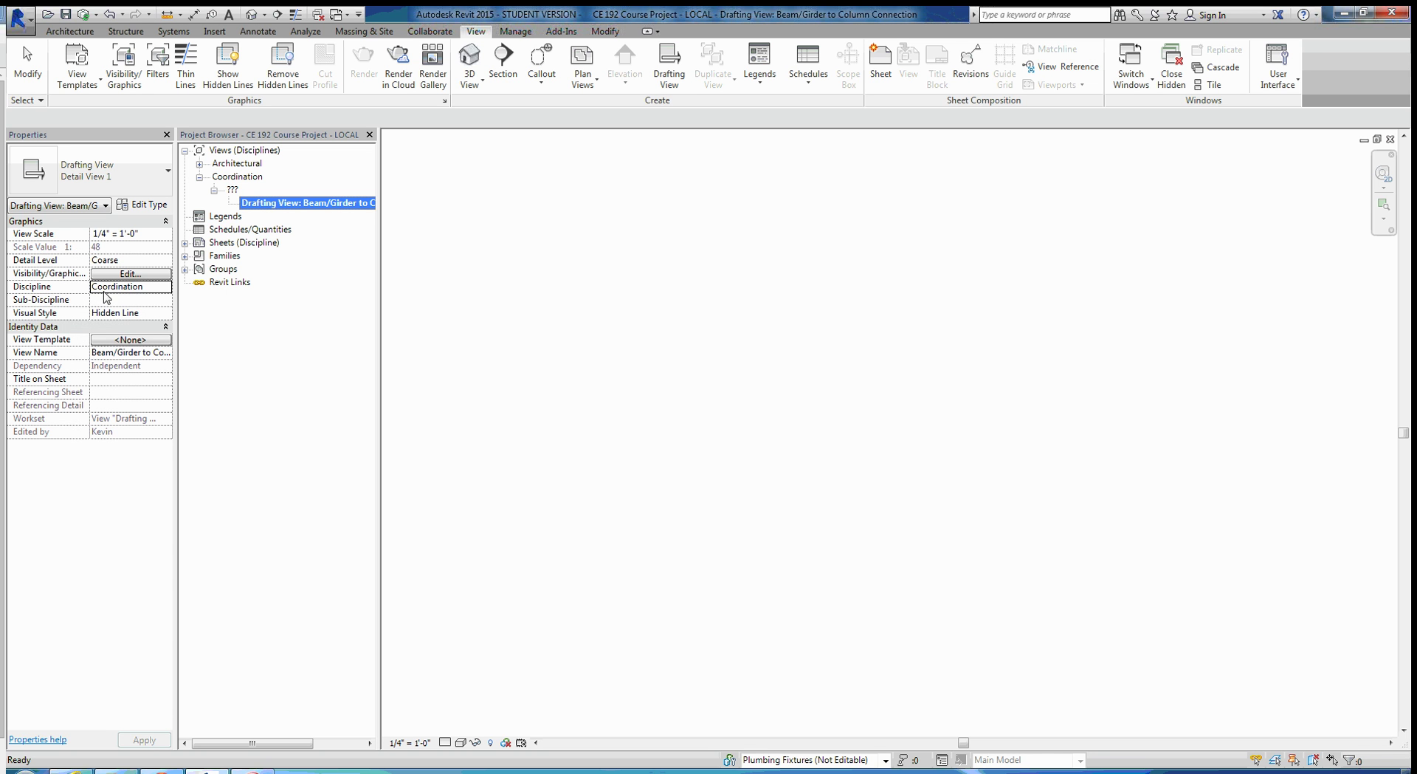
click(99, 290)
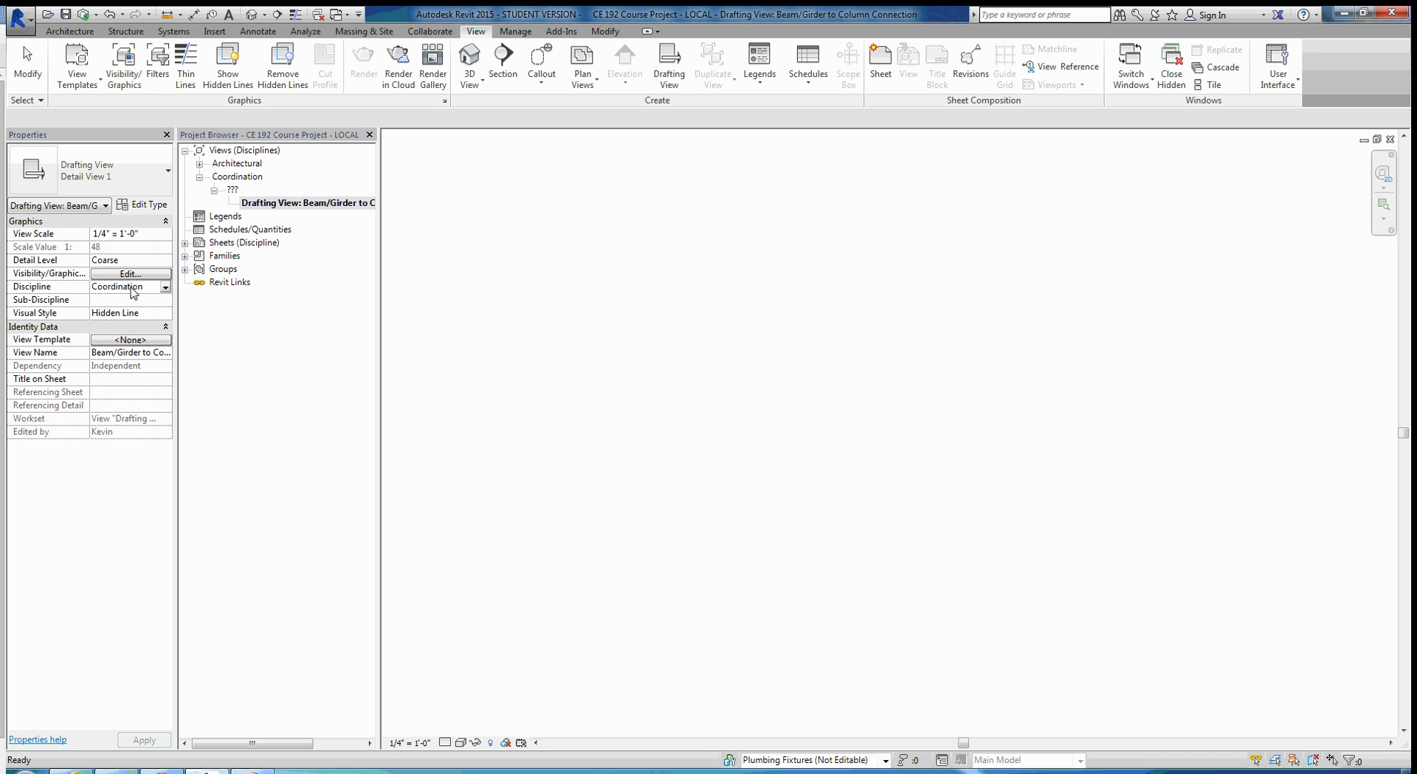
click(165, 288)
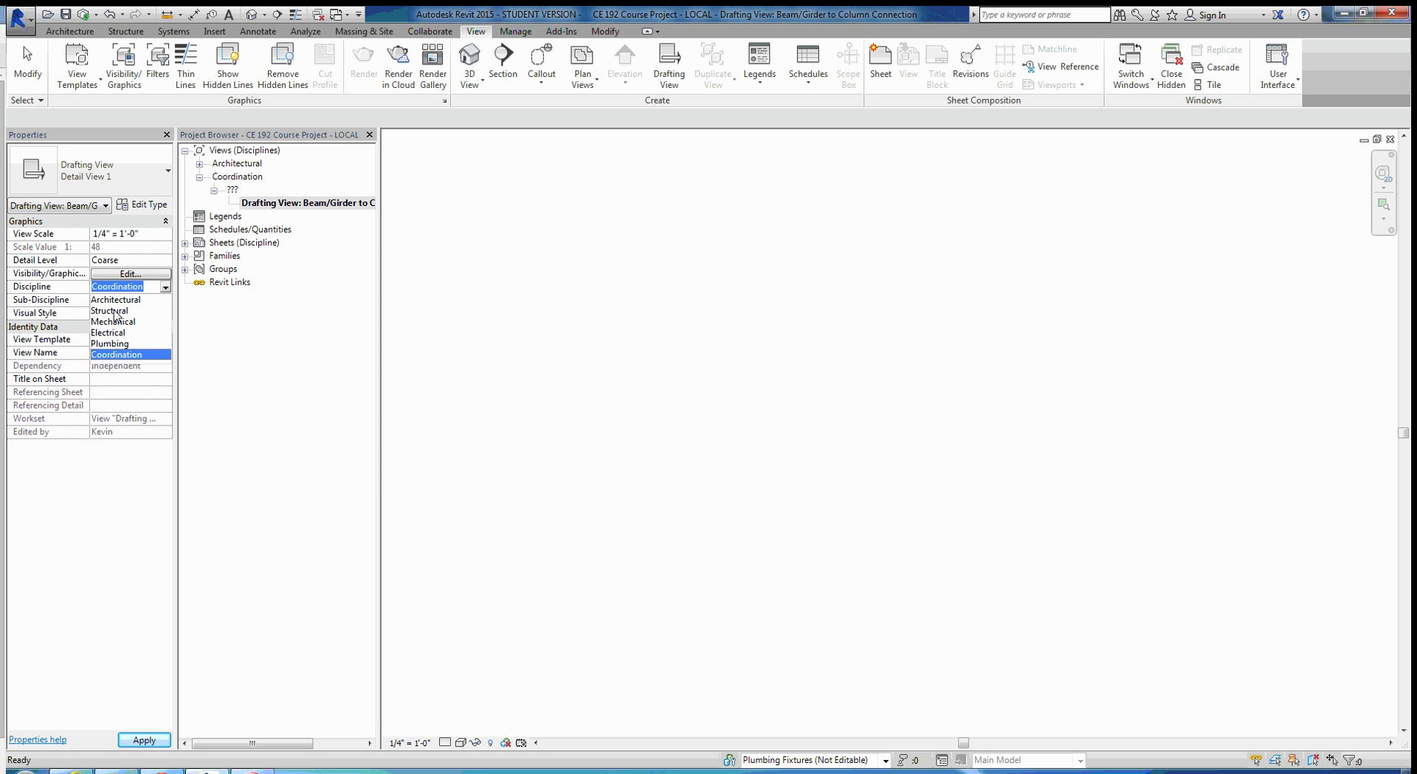
click(114, 311)
- Set the drafting view's sub-discipline to "000 Details" and apply the change
click(130, 302)
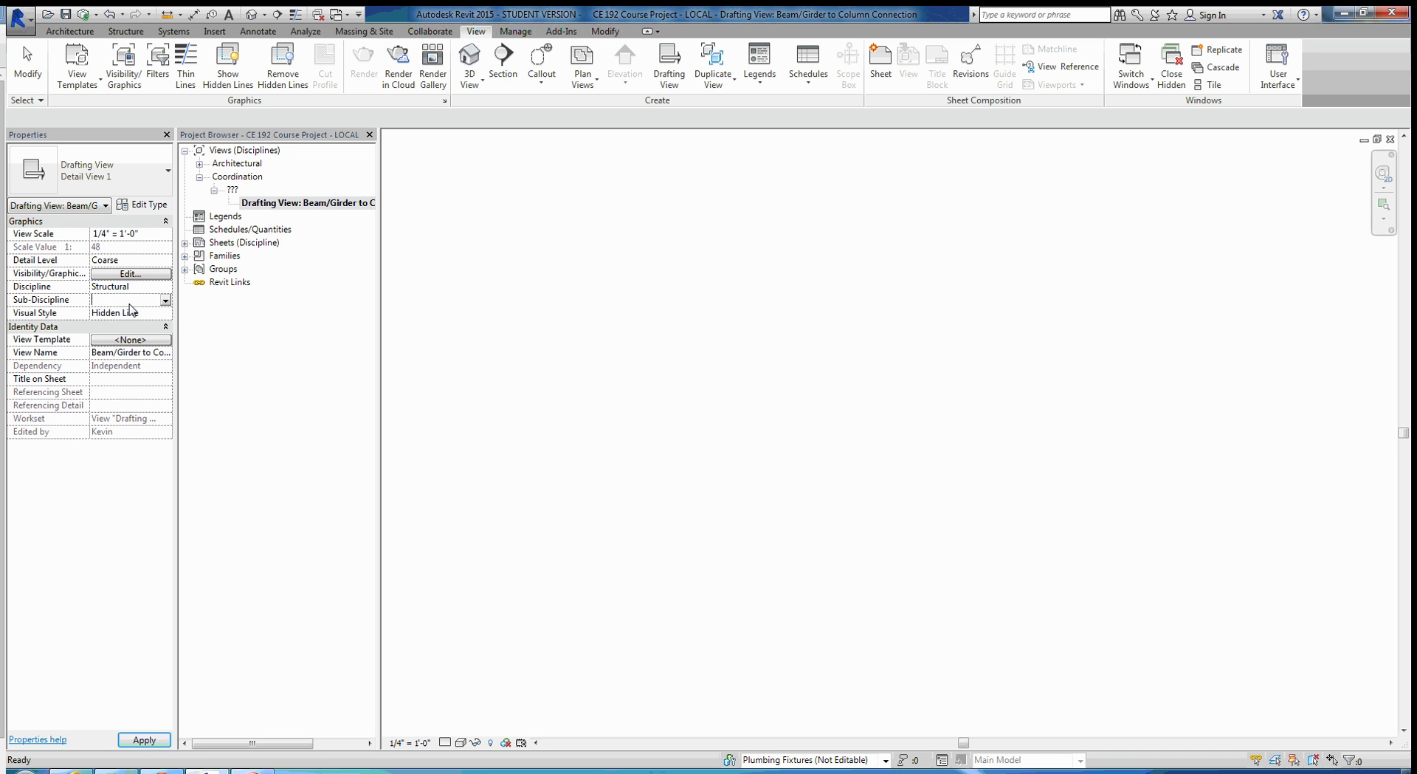
click(166, 300)
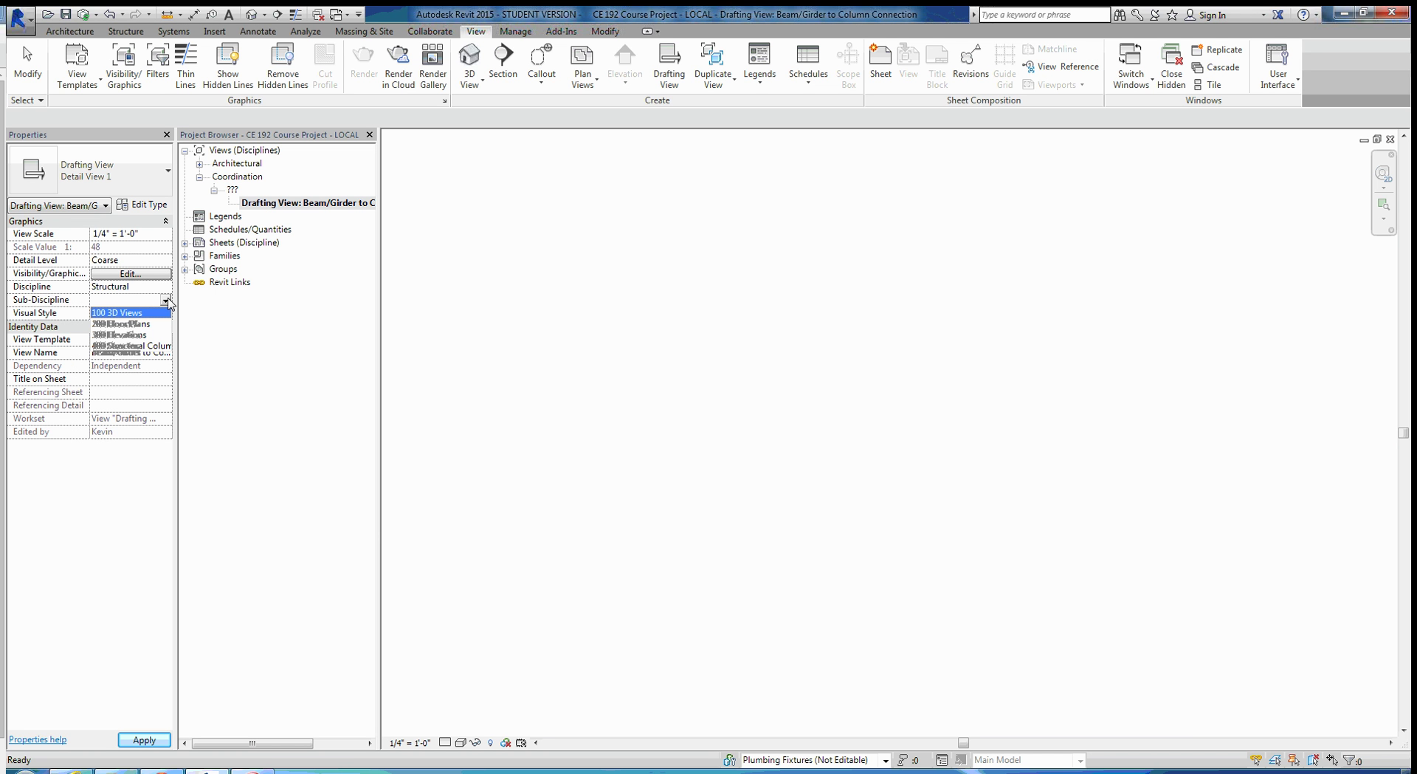
click(150, 301)
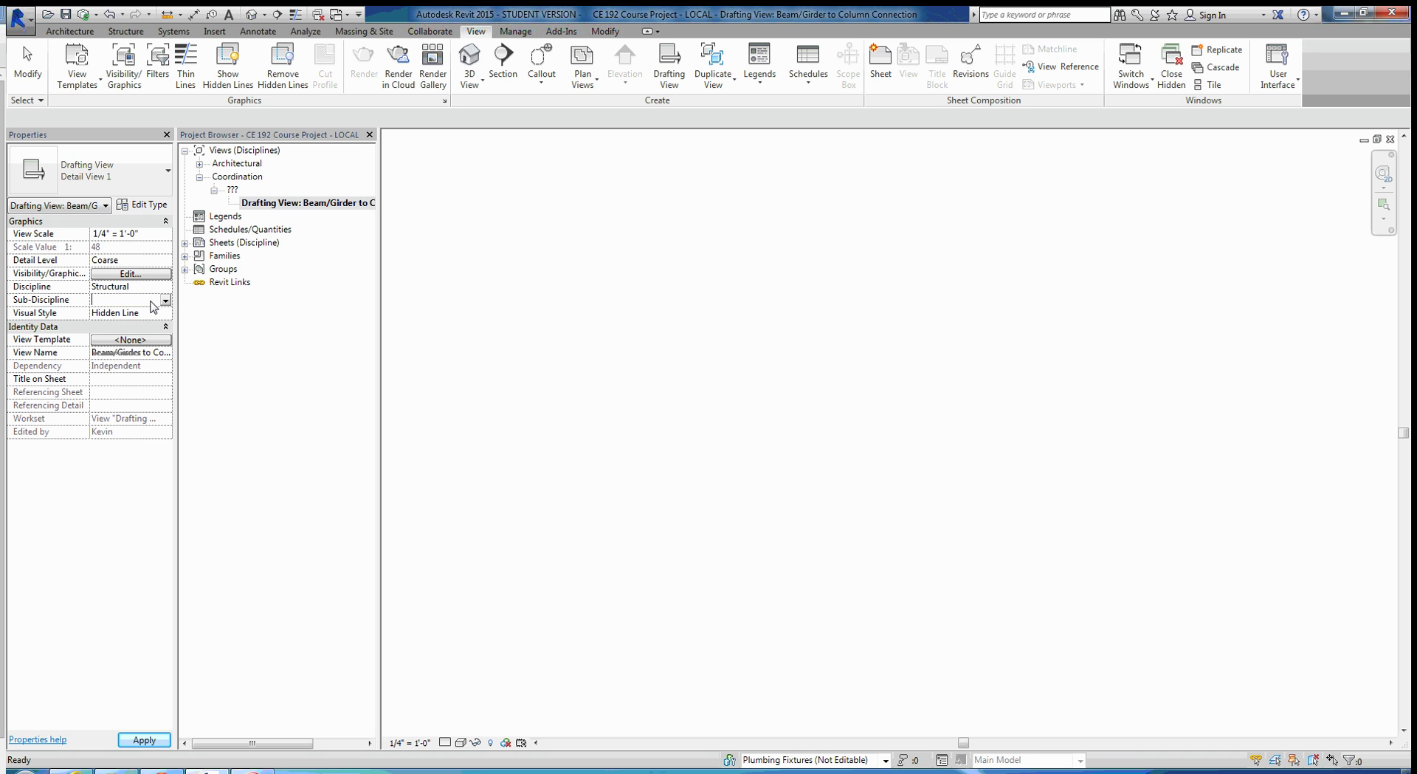
text(000 Details)
click(269, 206)
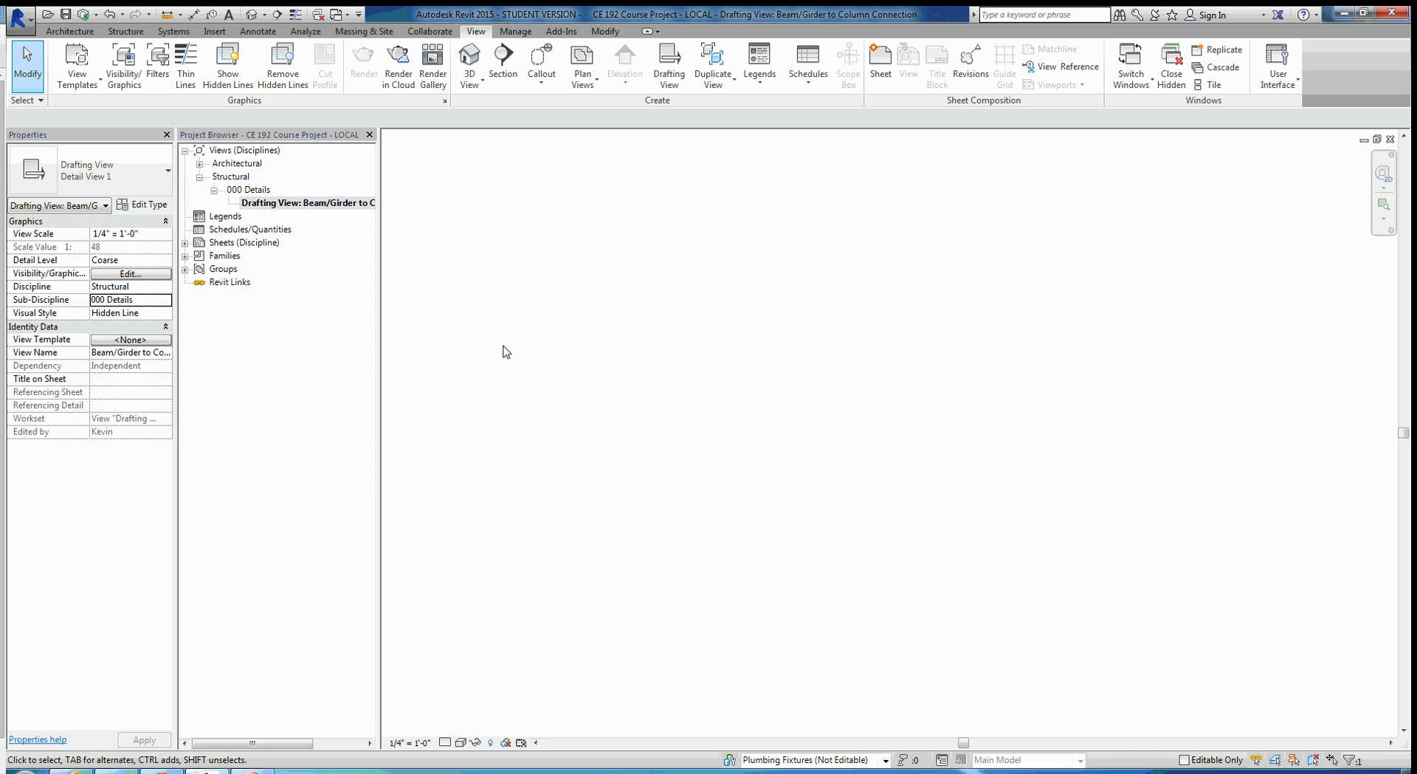
- Start loading a family and browse the US Imperial library to Detail Items, Div 05-Metals, 051200-Structural Steel Framing
click(213, 34)
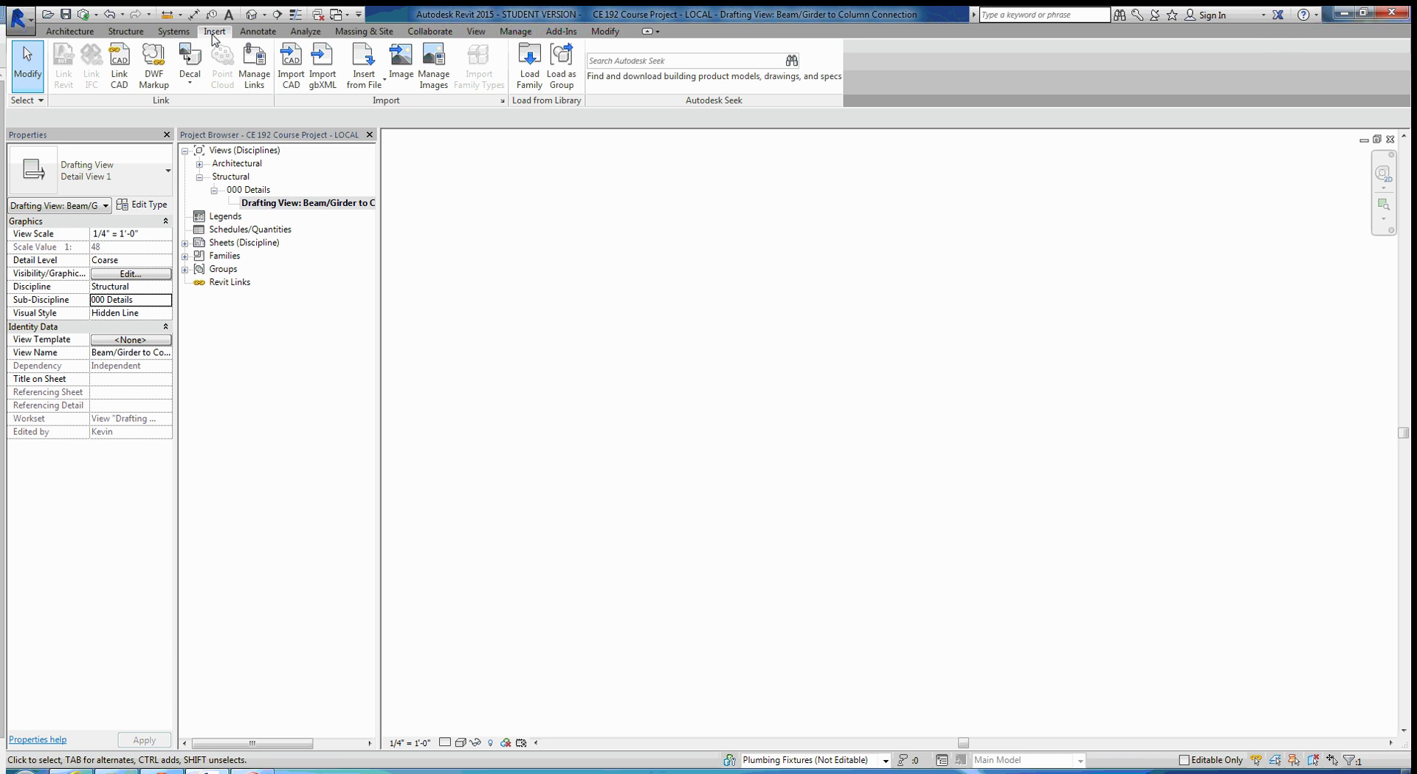
click(533, 88)
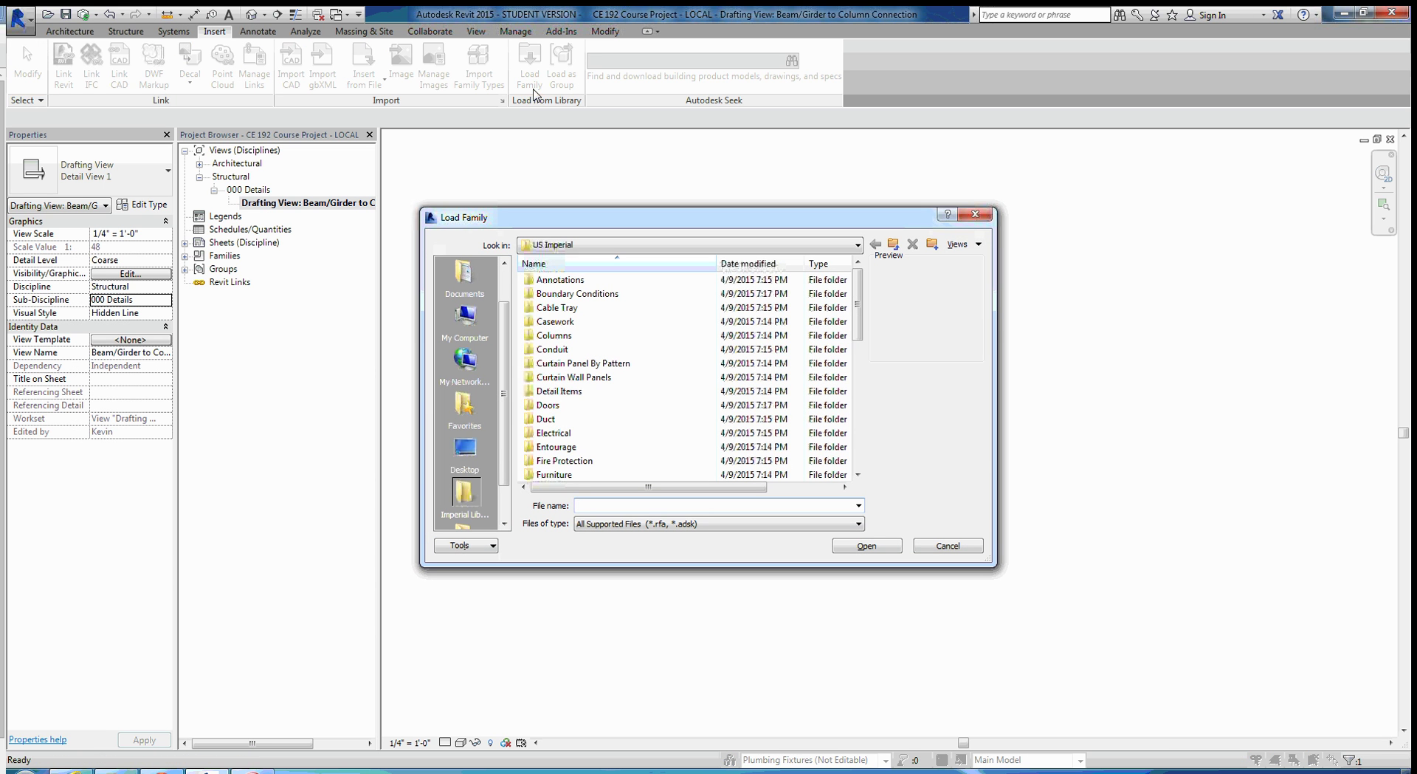
double_click(563, 391)
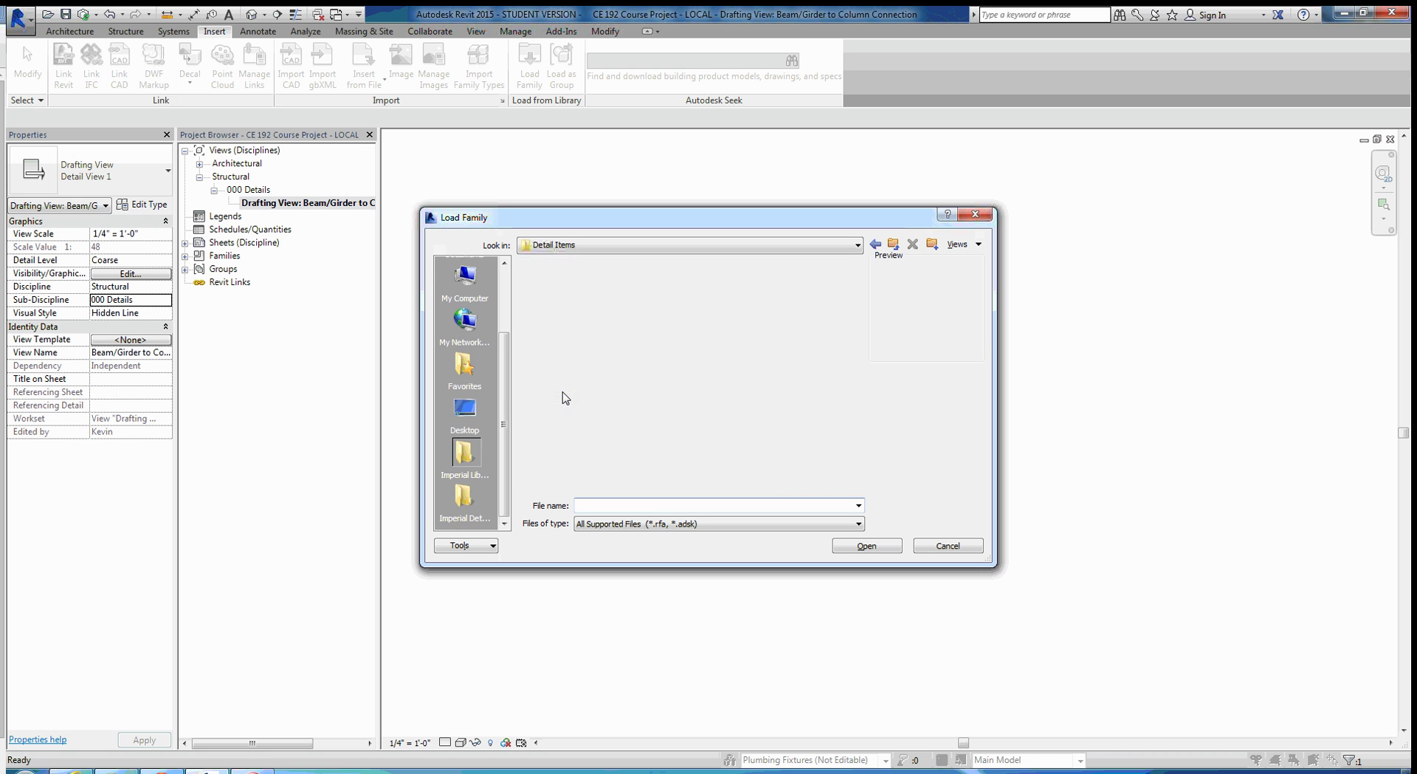
scroll(576, 296, down, 2)
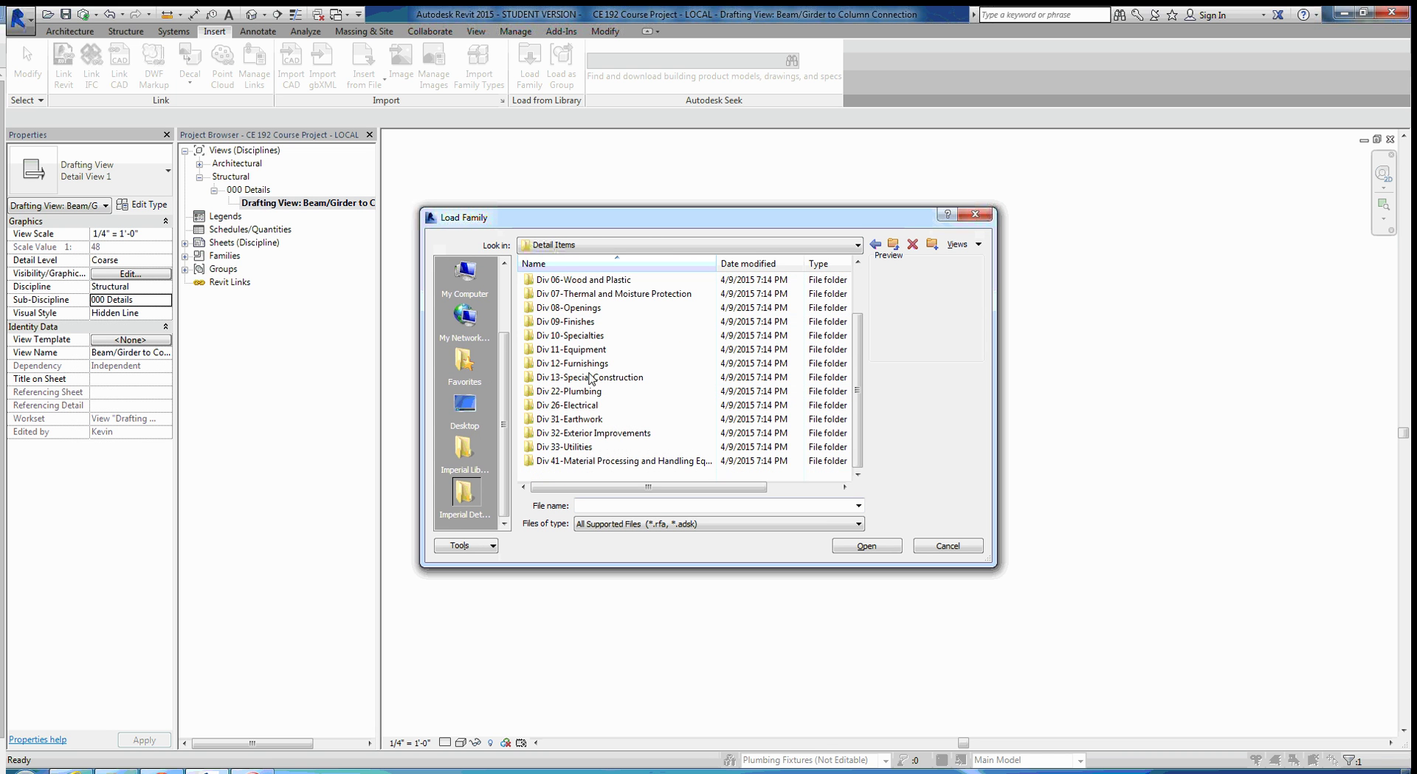
scroll(593, 462, up, 2)
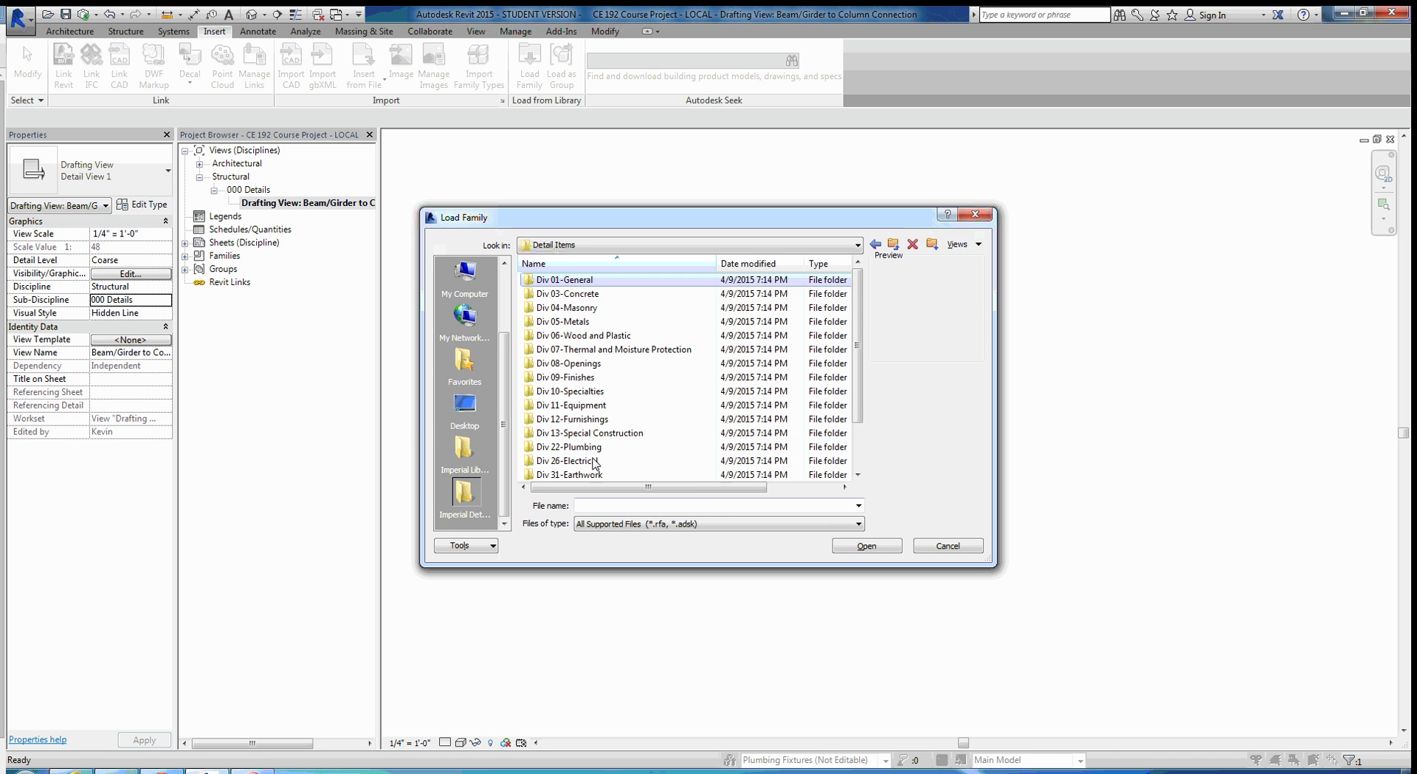
click(583, 322)
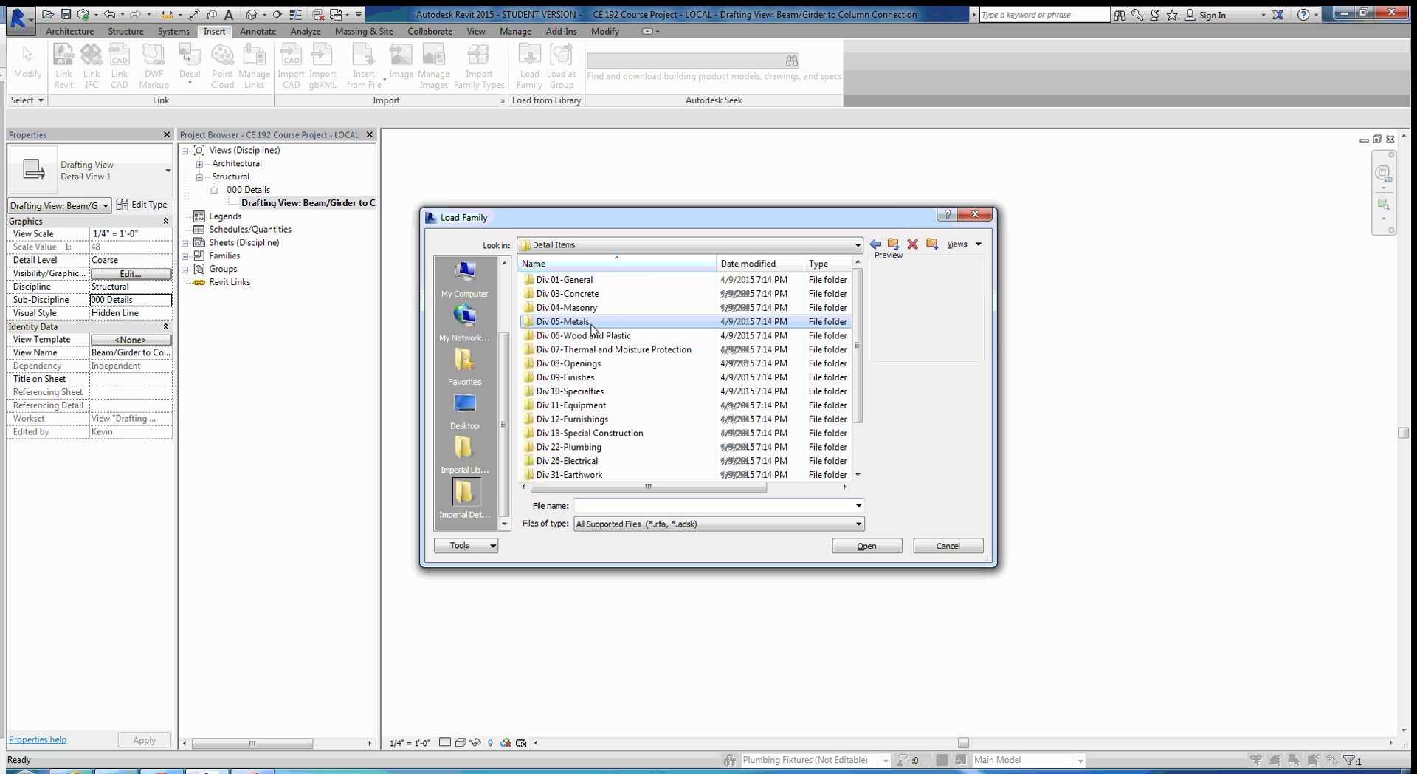
double_click(591, 323)
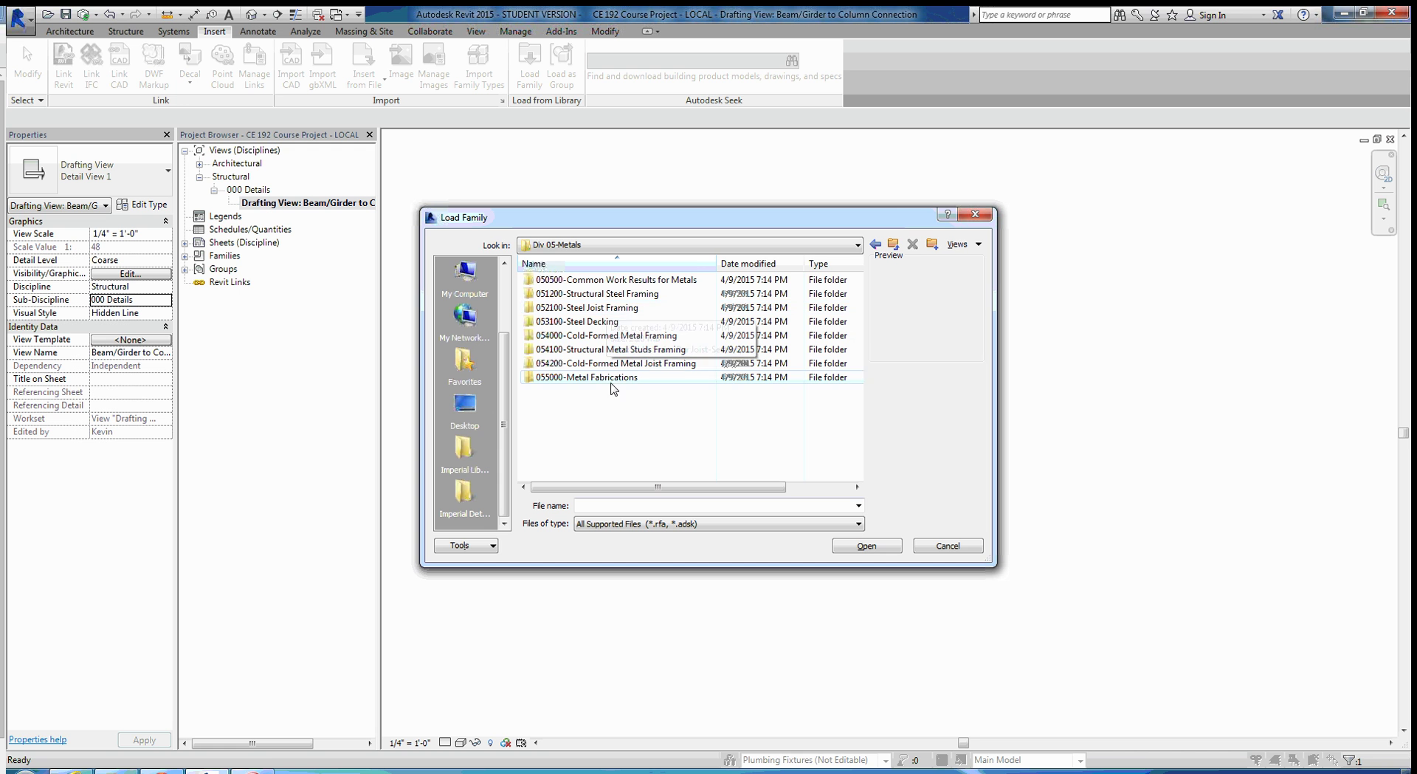
double_click(617, 295)
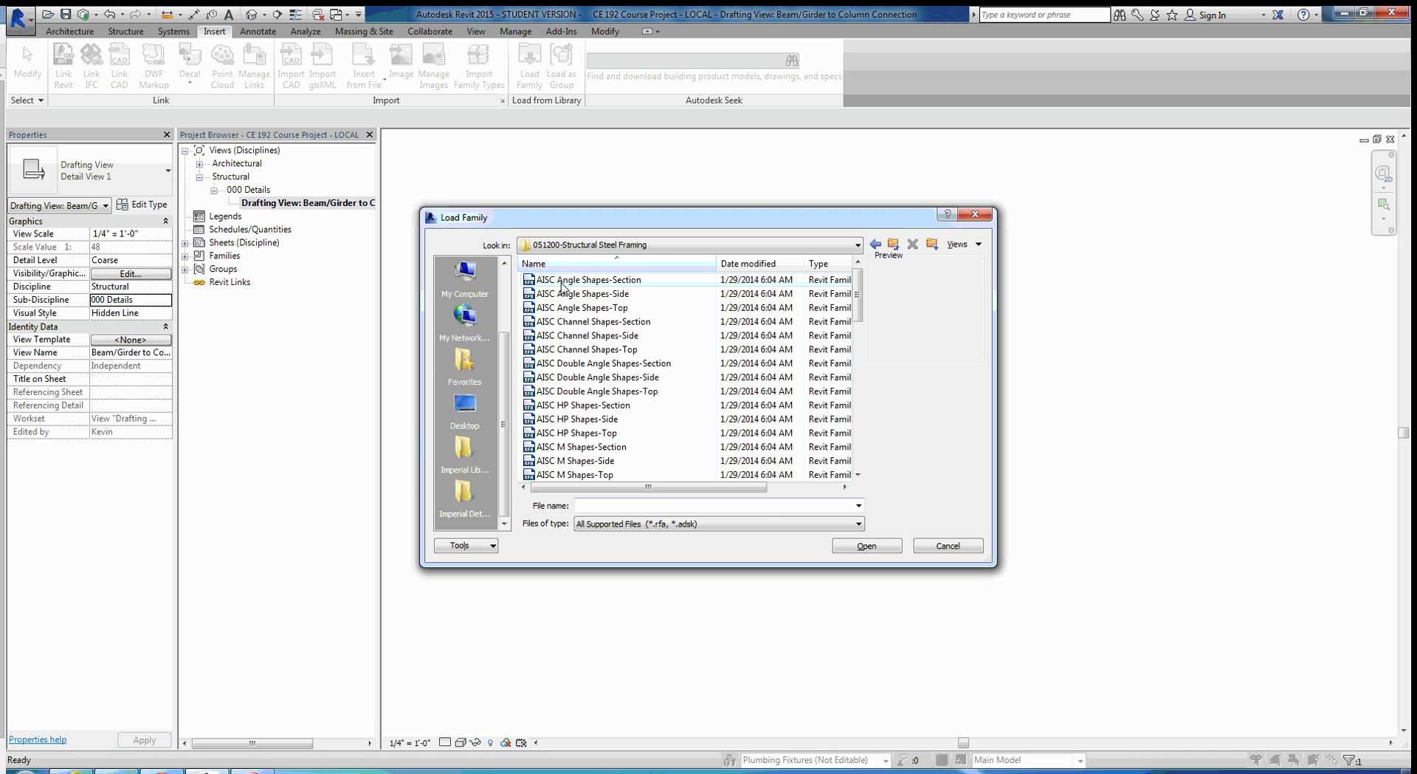
- Preview the AISC Angle Shapes-Section family and the AISC Wide Flange Shapes section, side and top families
click(583, 280)
scroll(571, 339, down, 2)
scroll(570, 340, down, 8)
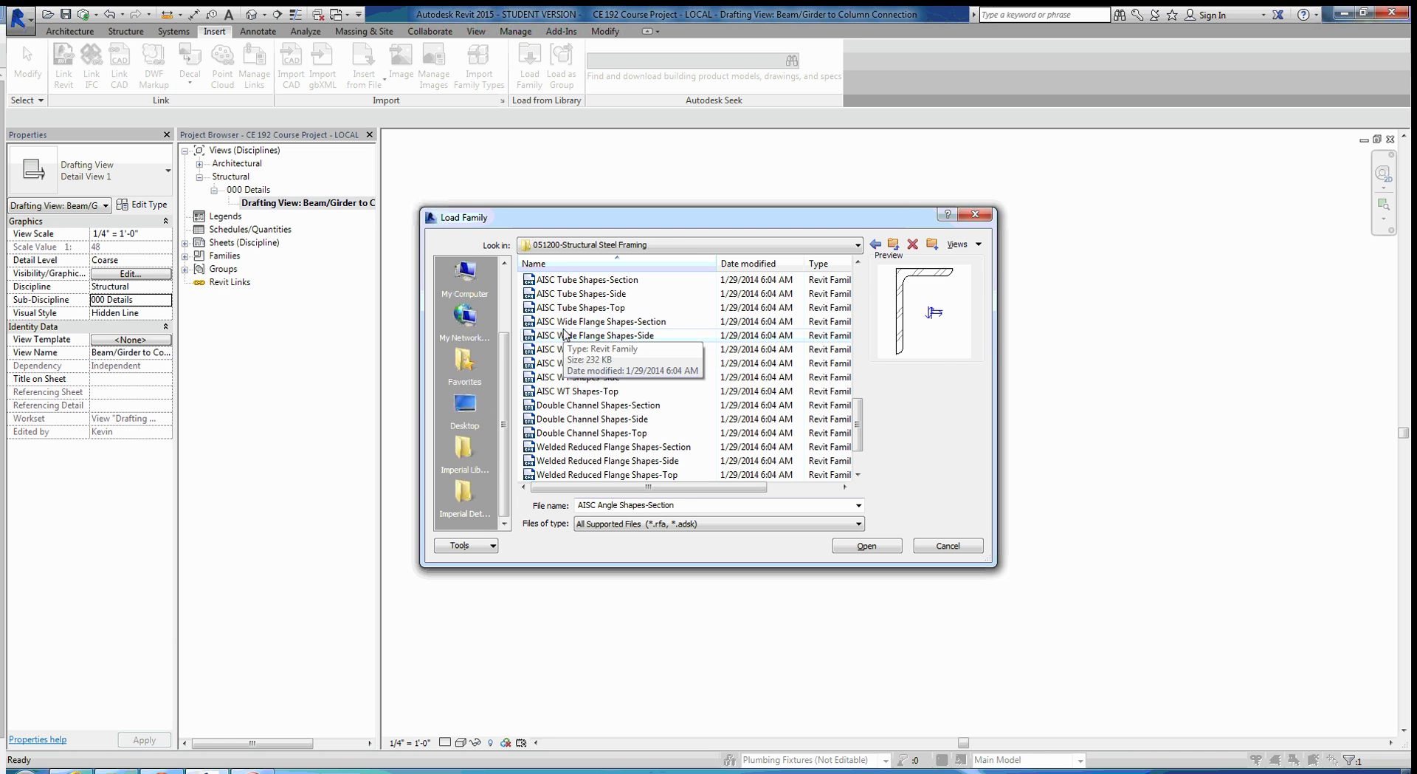
click(561, 324)
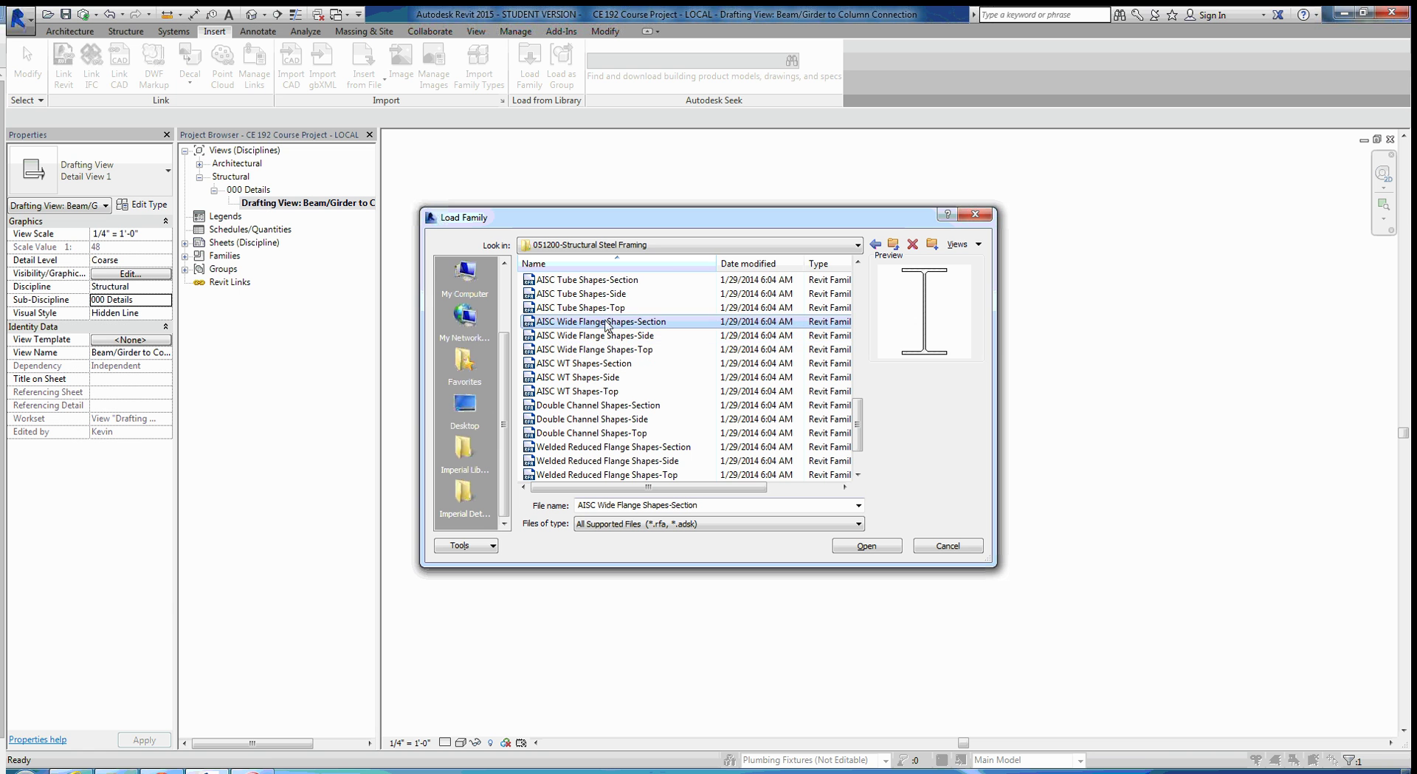
click(617, 335)
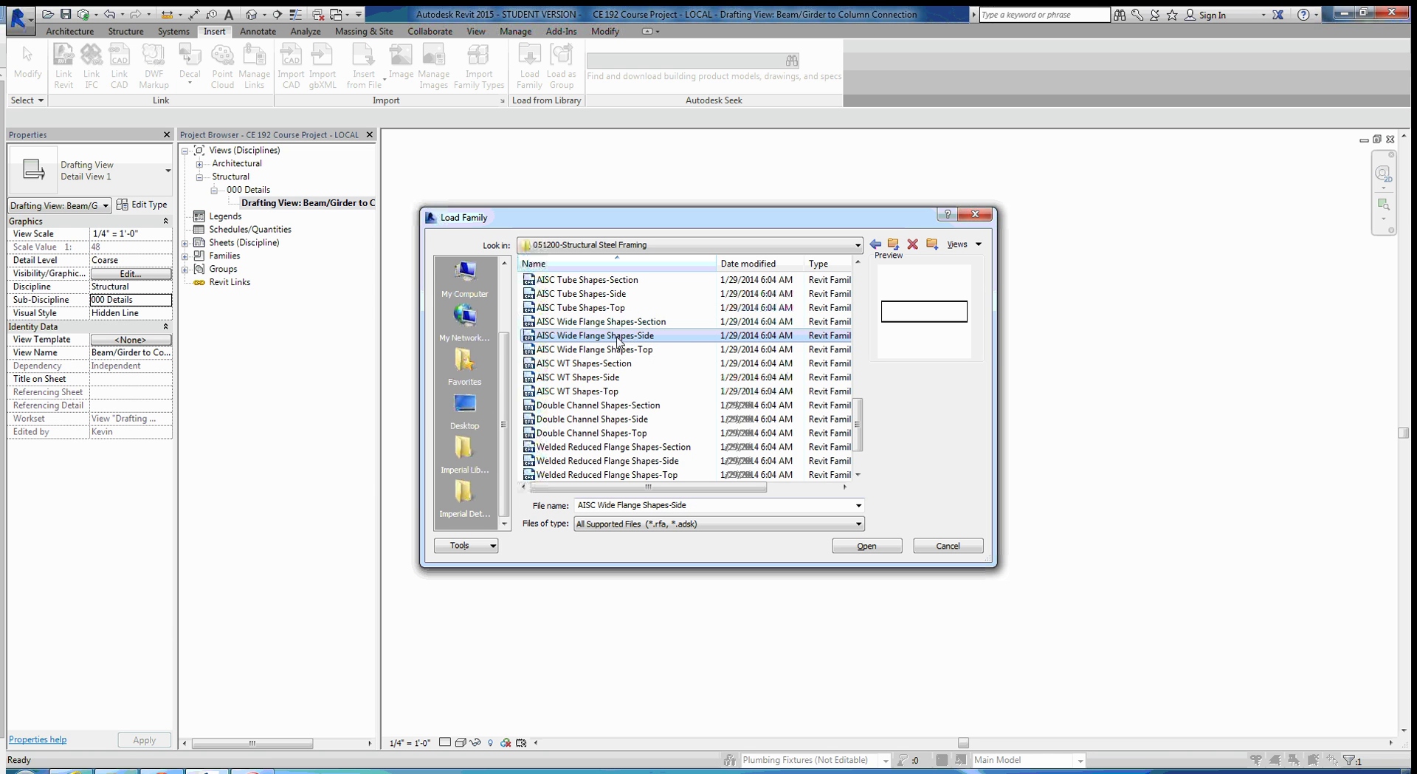
click(619, 351)
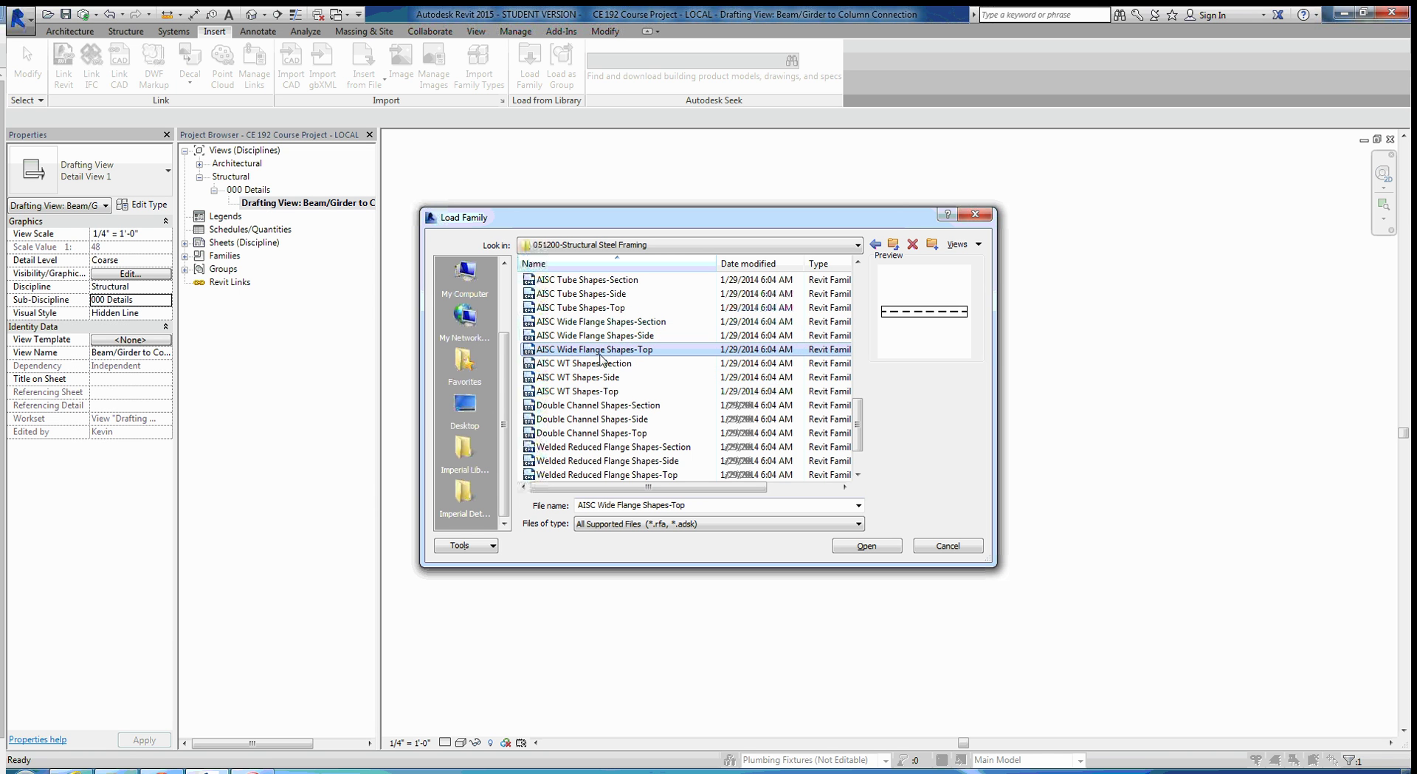
- Load the AISC Wide Flange Shapes-Section family with the W12X26 type
click(632, 323)
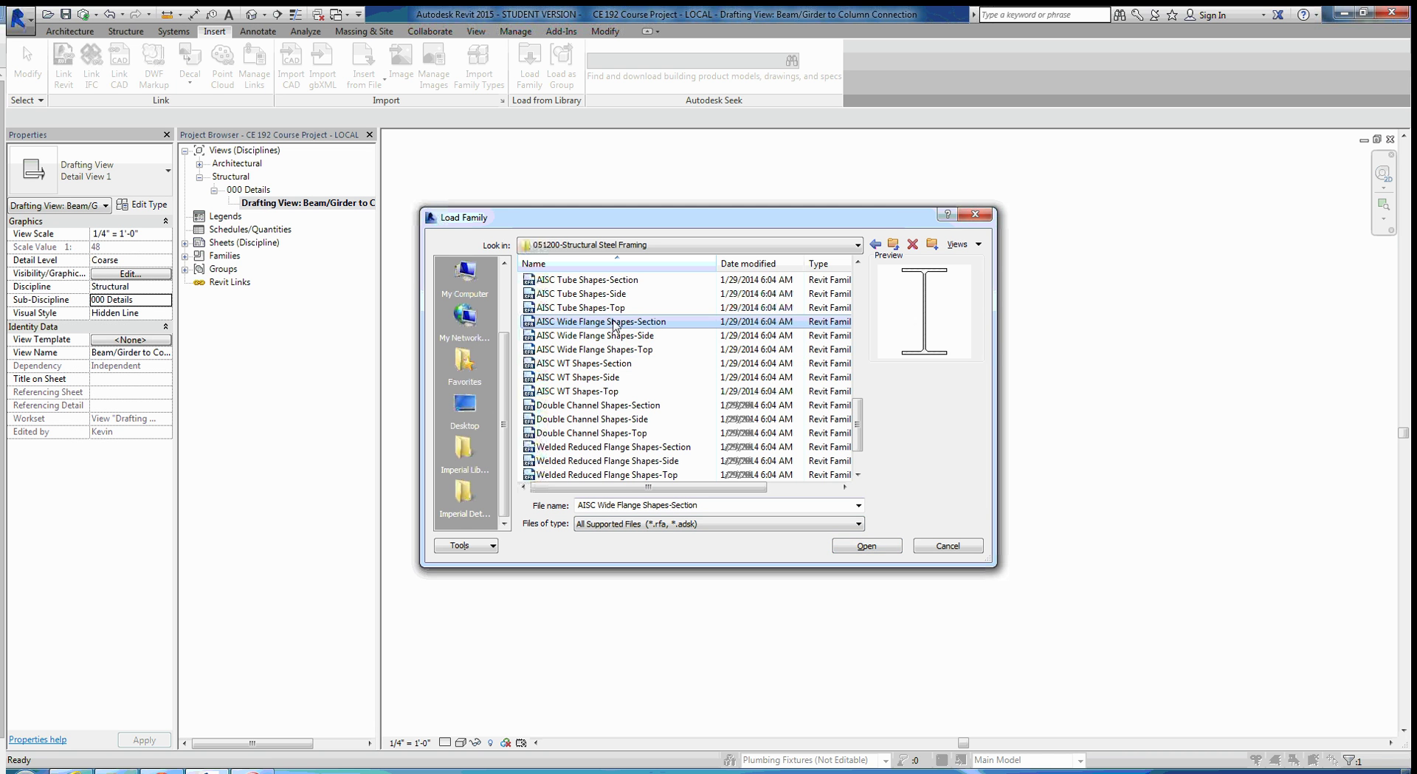
click(862, 545)
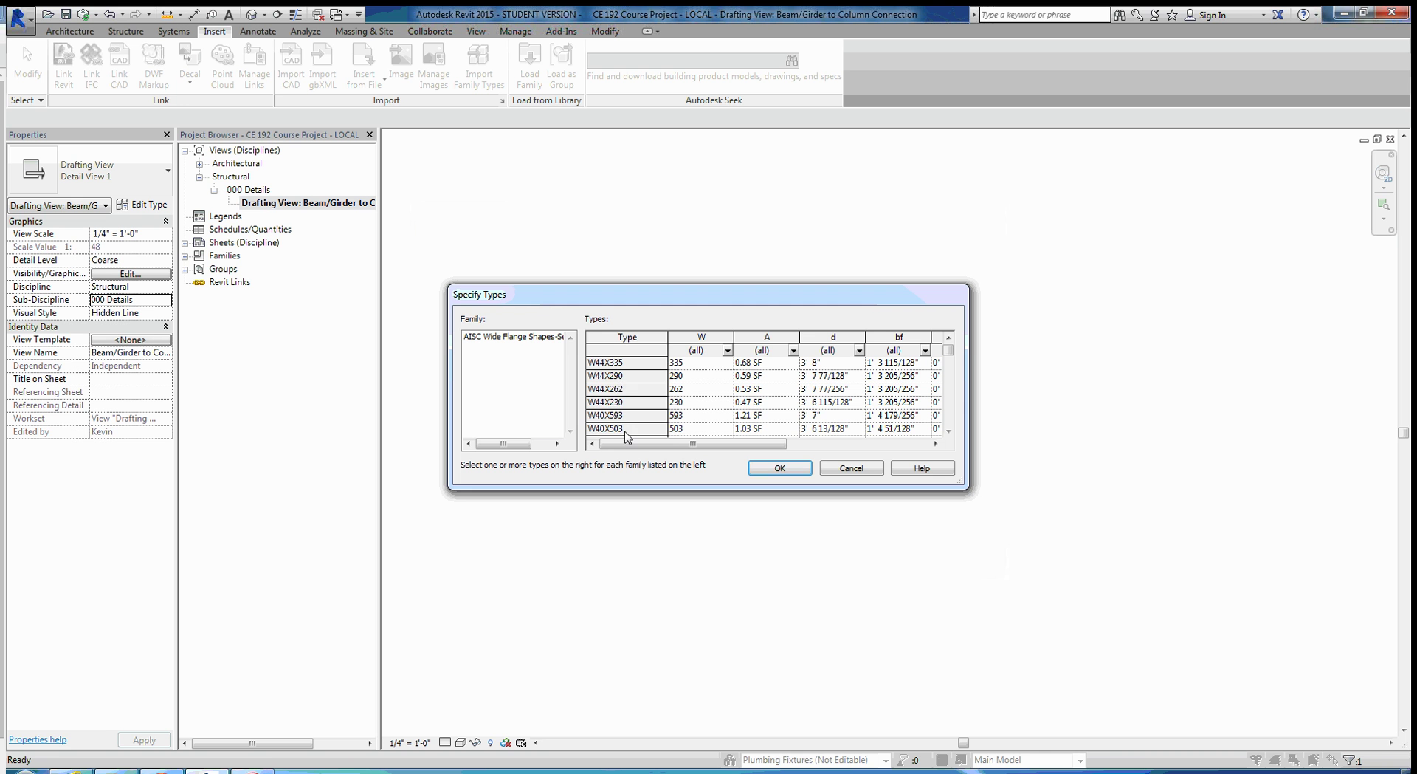
drag(947, 351, 948, 420)
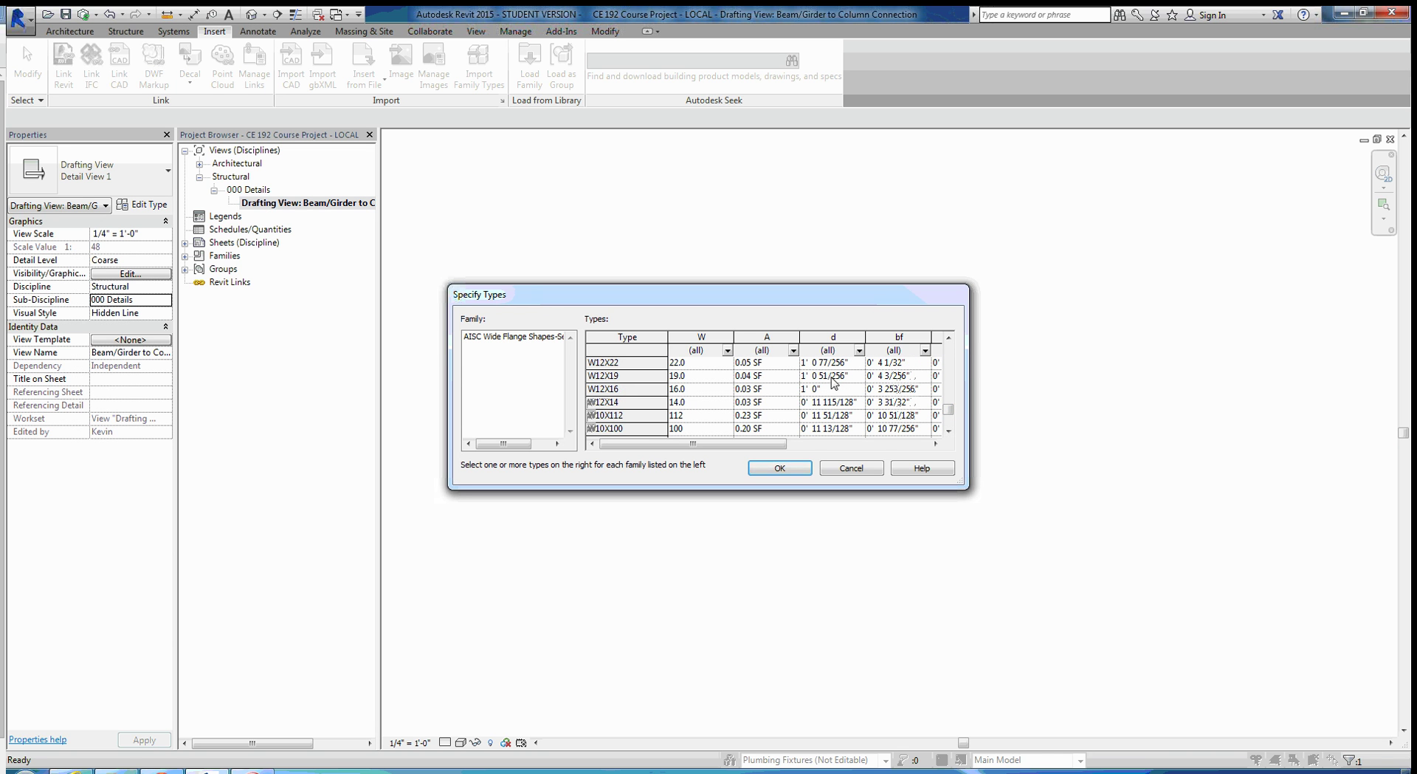
click(948, 338)
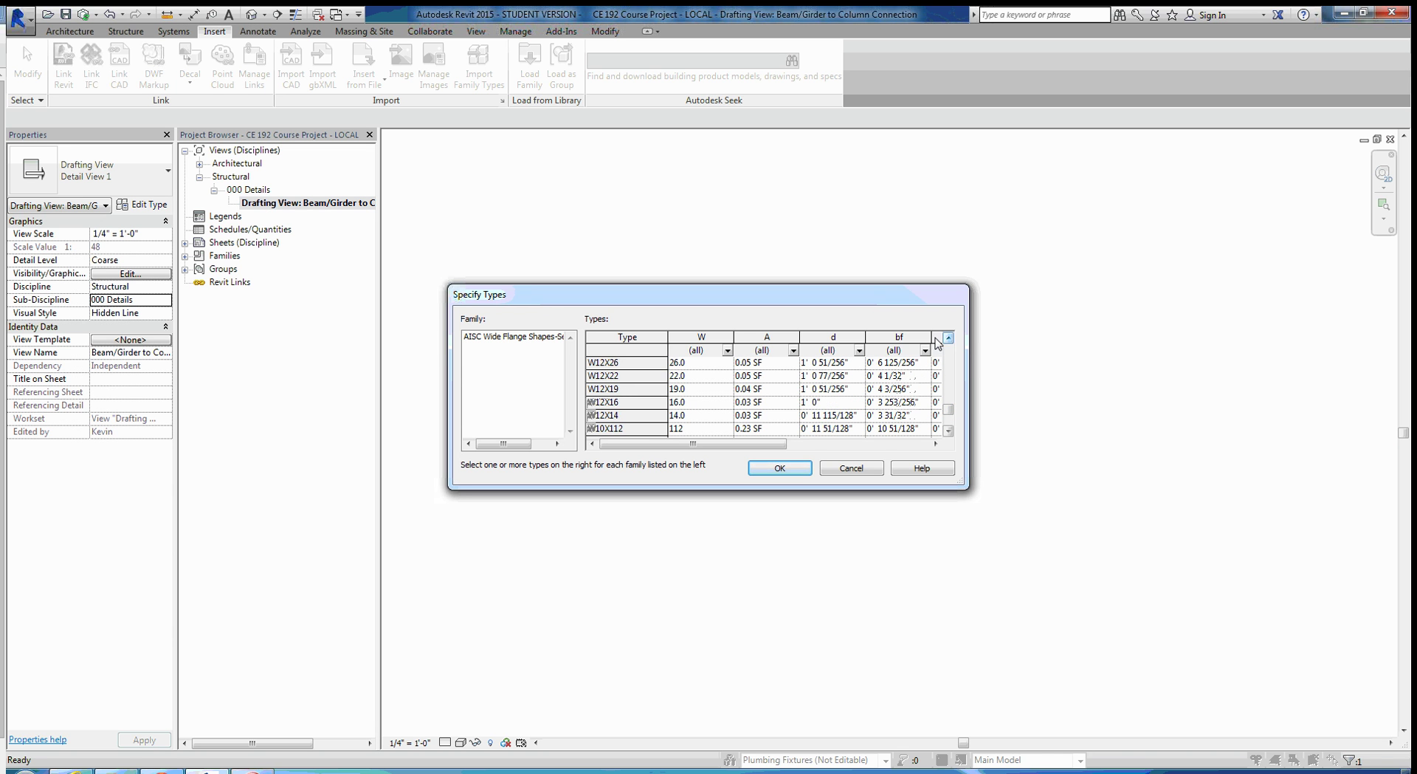
click(634, 365)
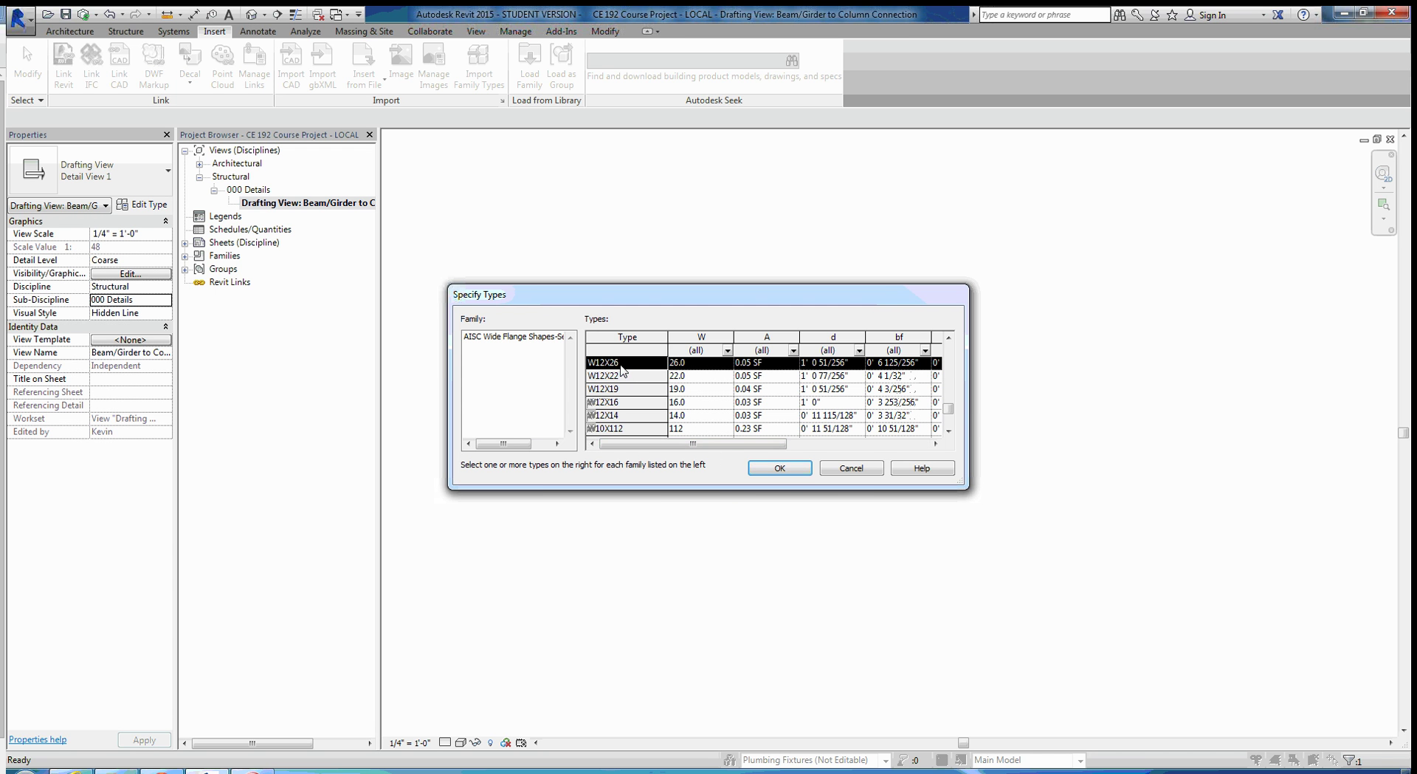
click(782, 468)
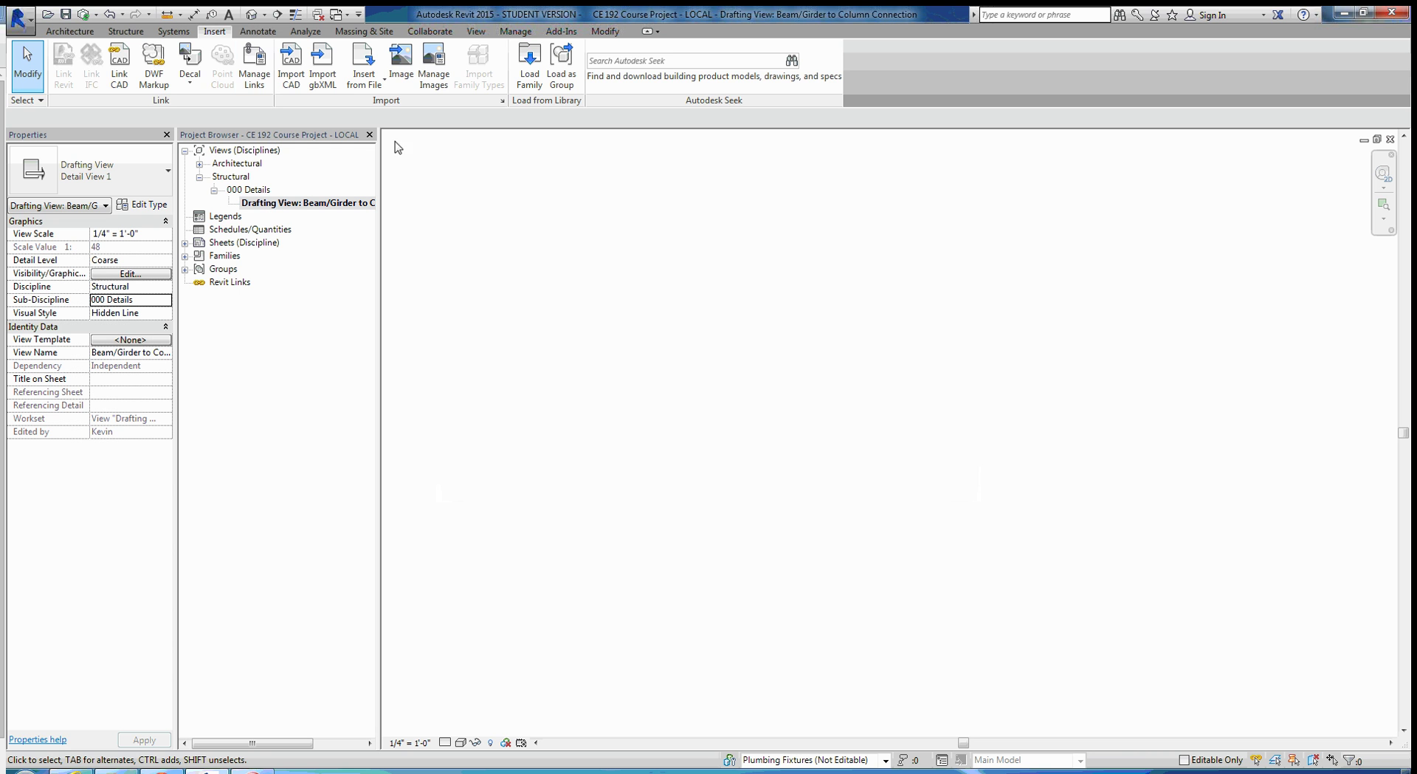
- Start placing a detail component and review the available bolt, wide flange, break line and L-angle connection types
click(251, 32)
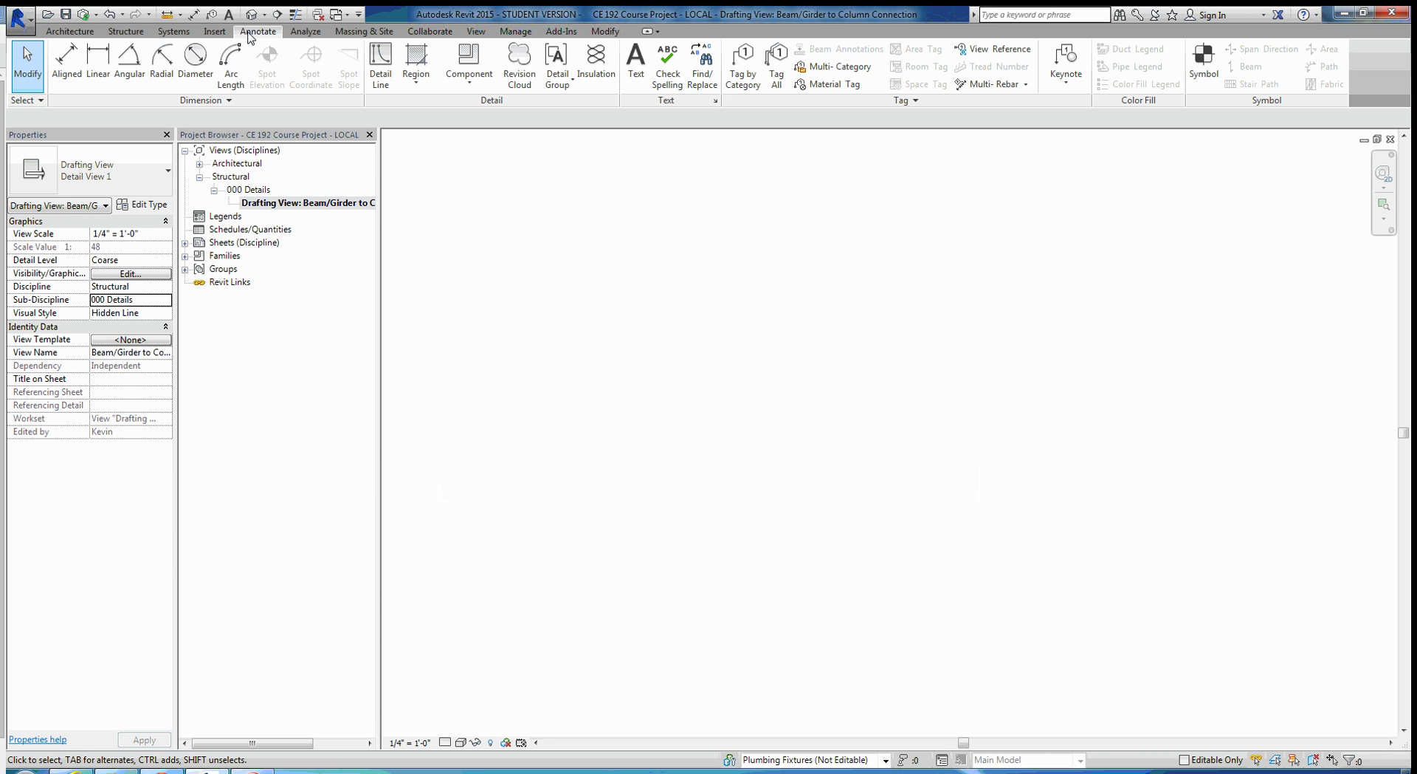
click(470, 62)
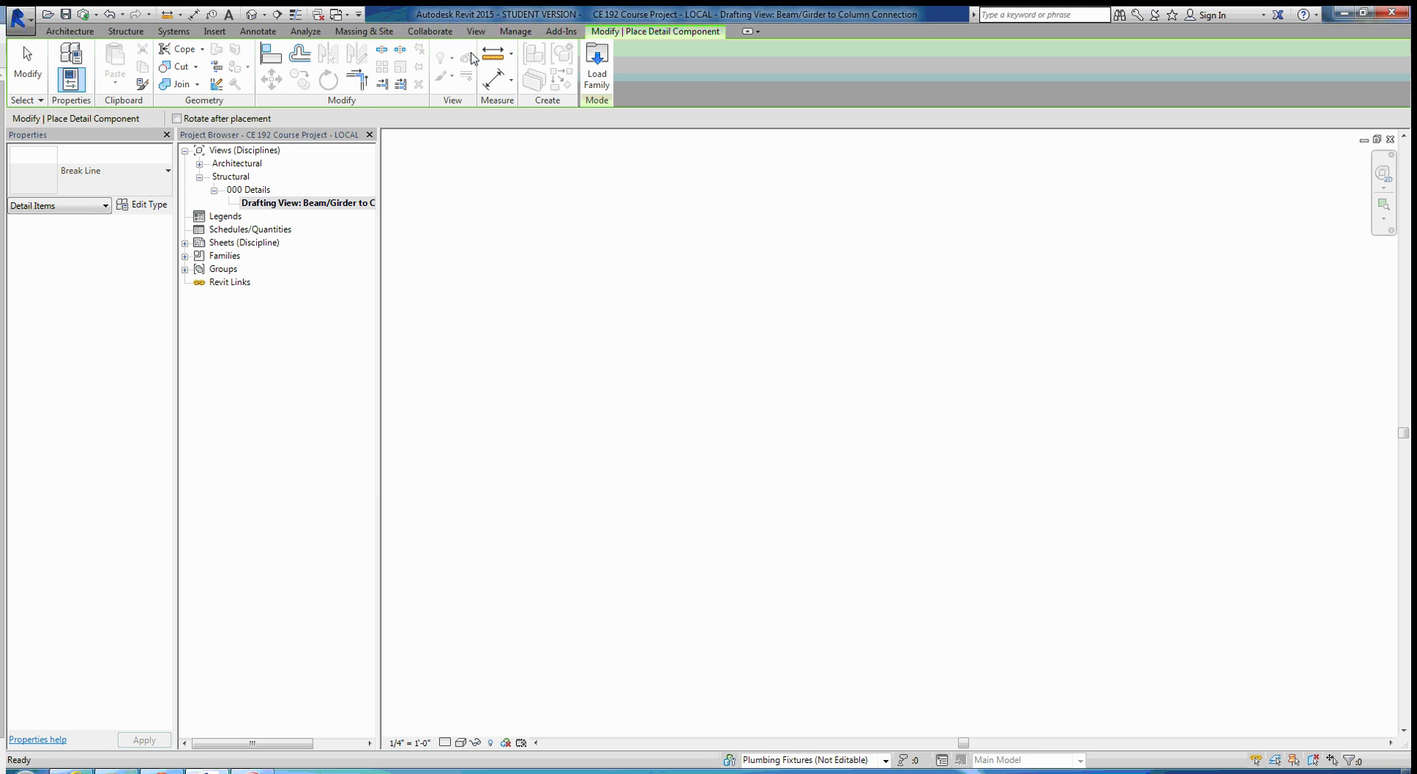
click(122, 184)
scroll(114, 313, down, 10)
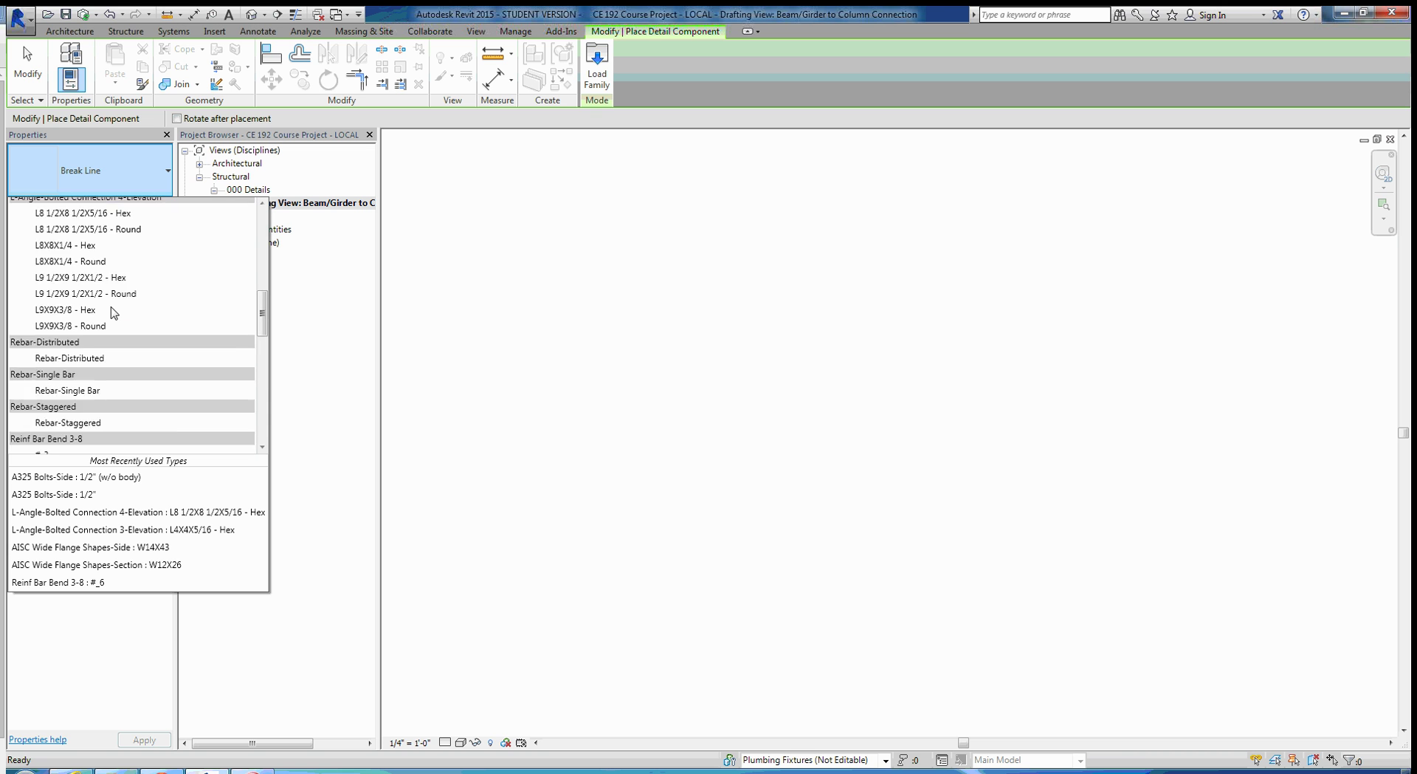
scroll(114, 313, up, 15)
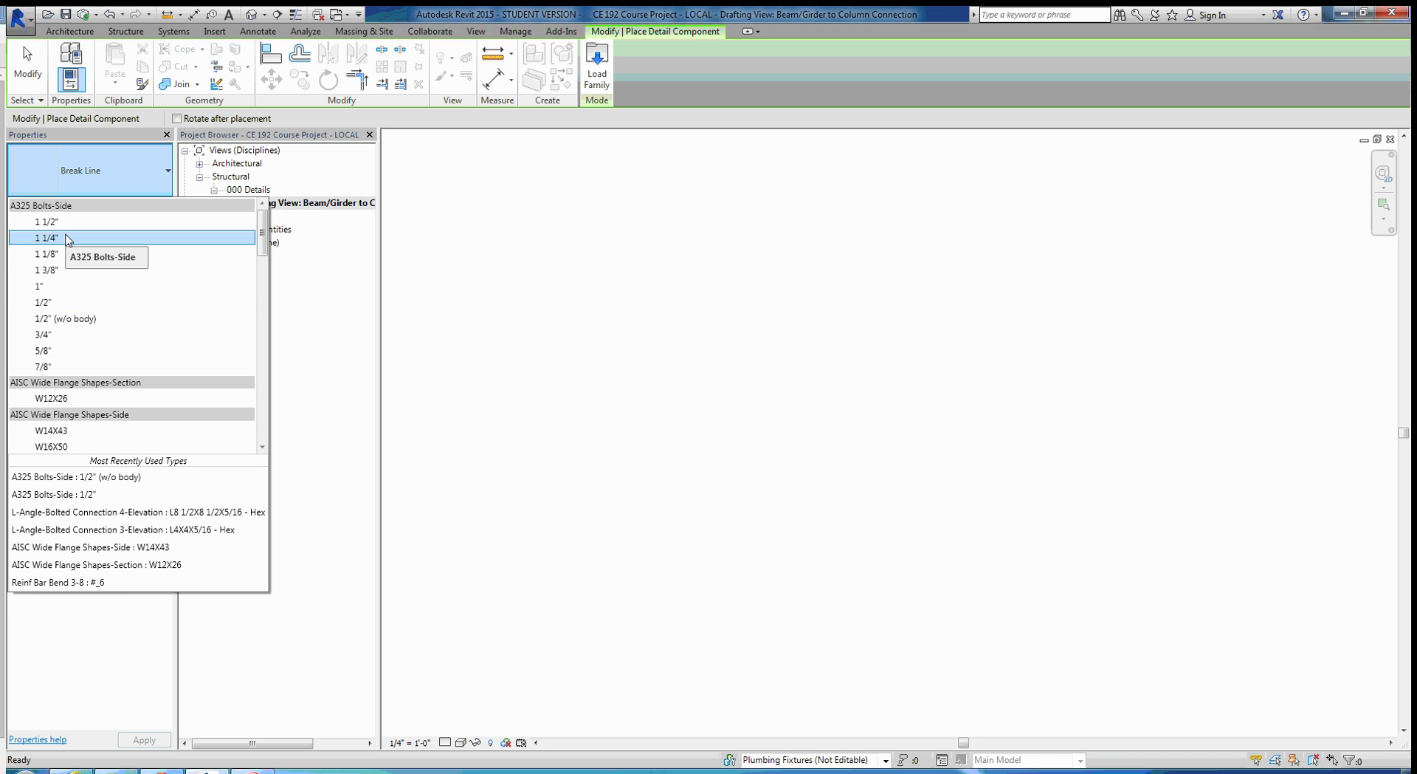
scroll(65, 332, down, 2)
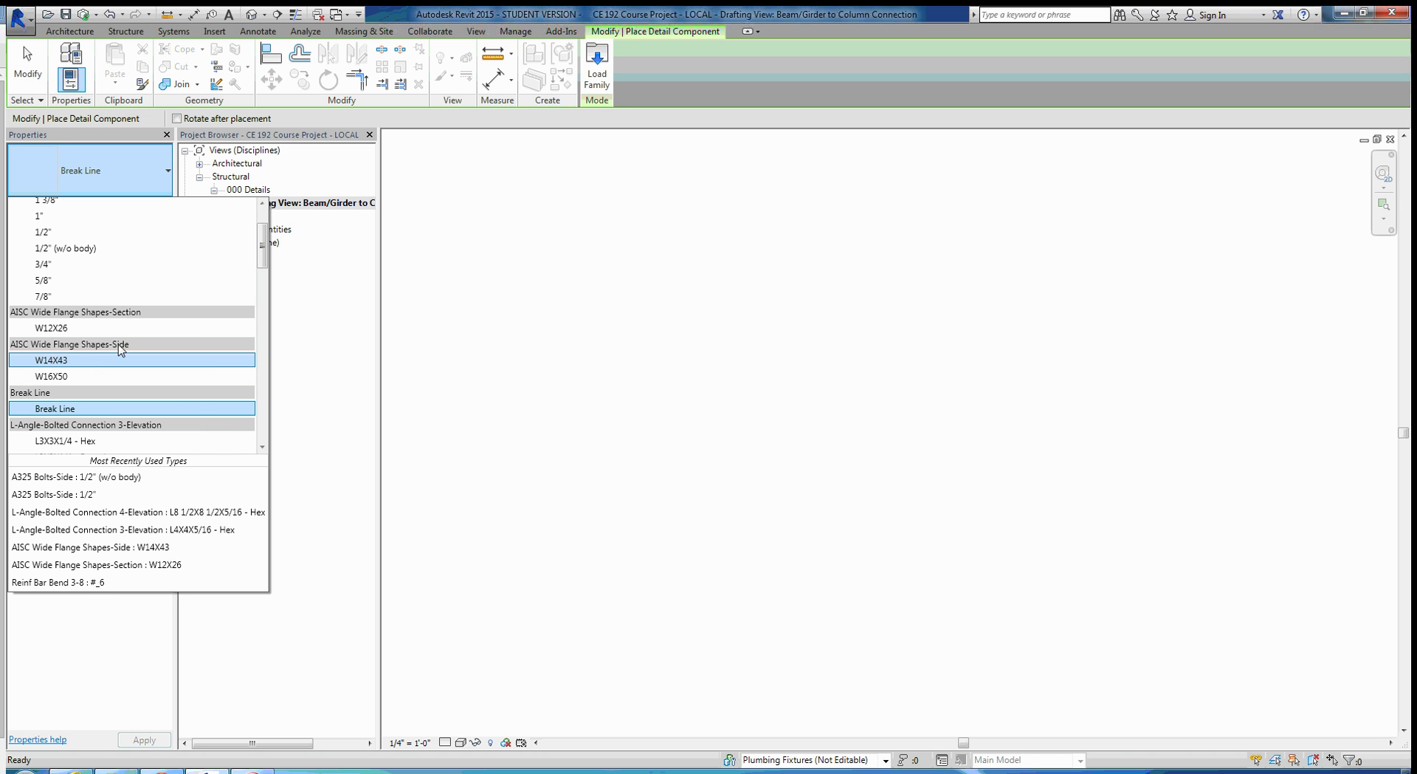
scroll(118, 354, down, 2)
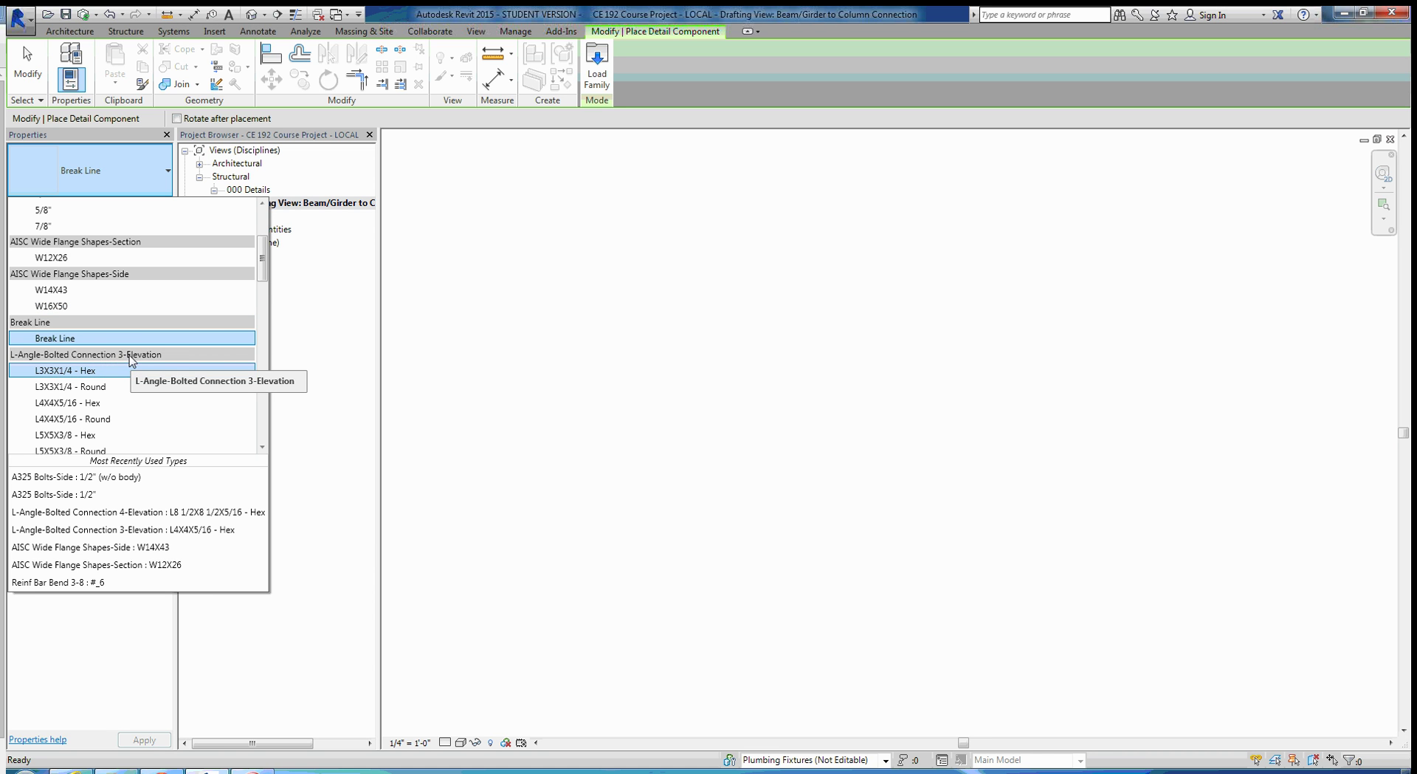
scroll(133, 362, down, 3)
scroll(132, 360, down, 2)
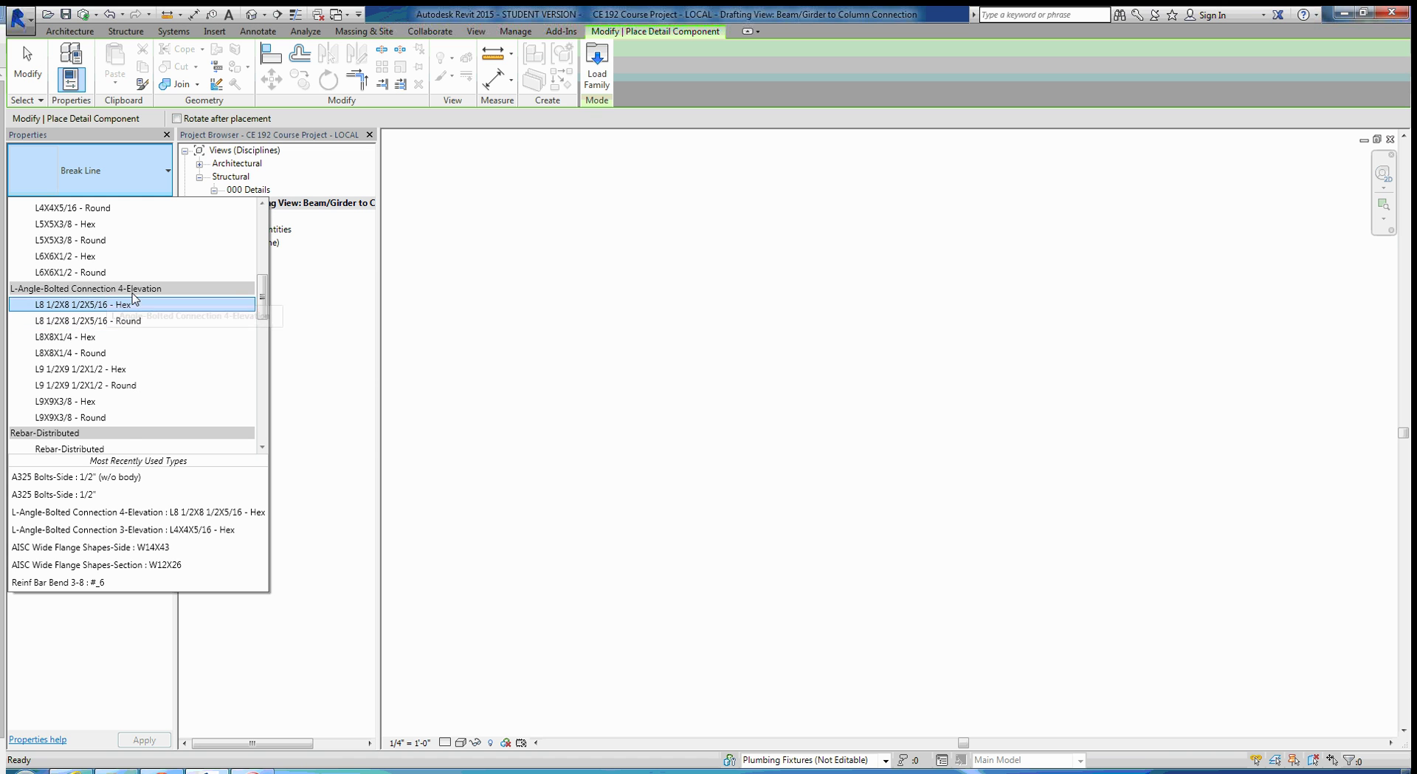
scroll(118, 325, up, 12)
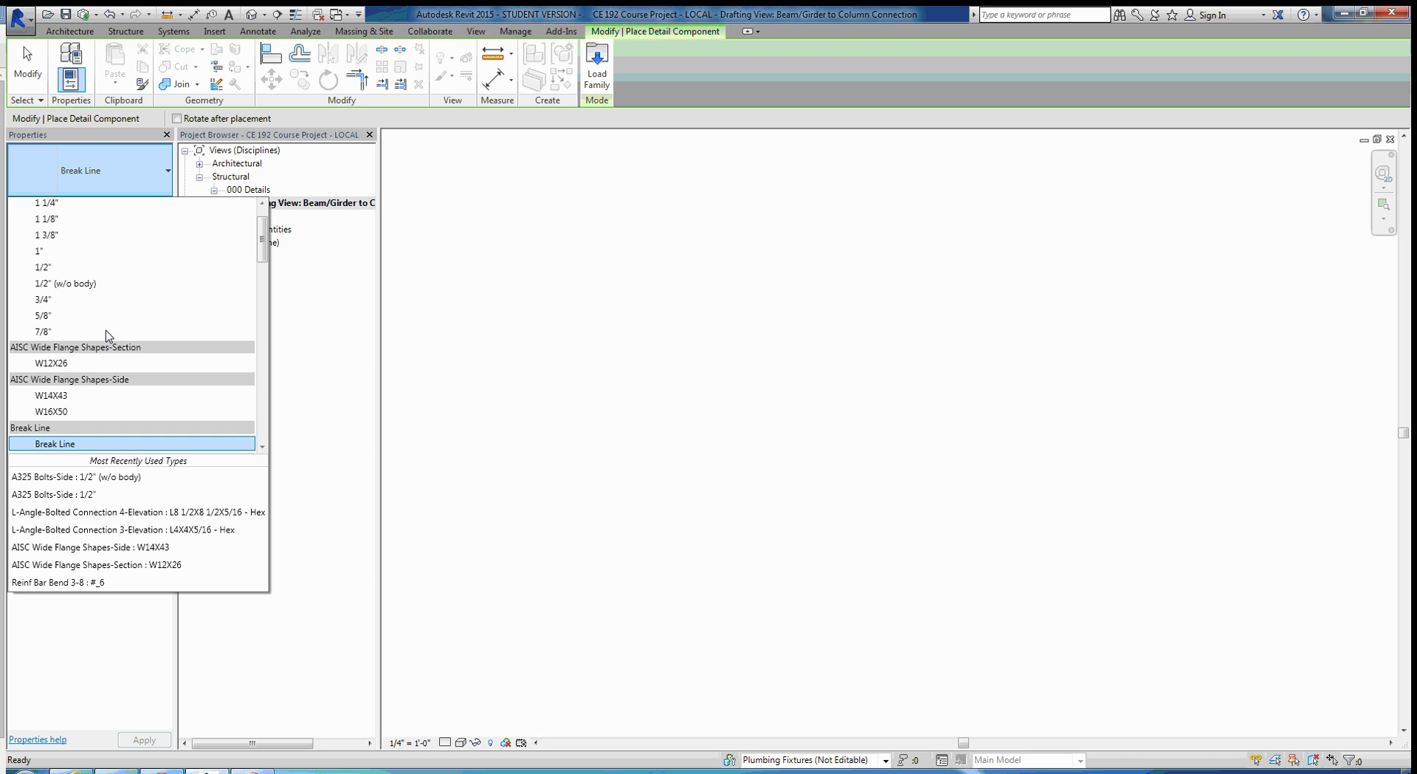
scroll(108, 336, down, 2)
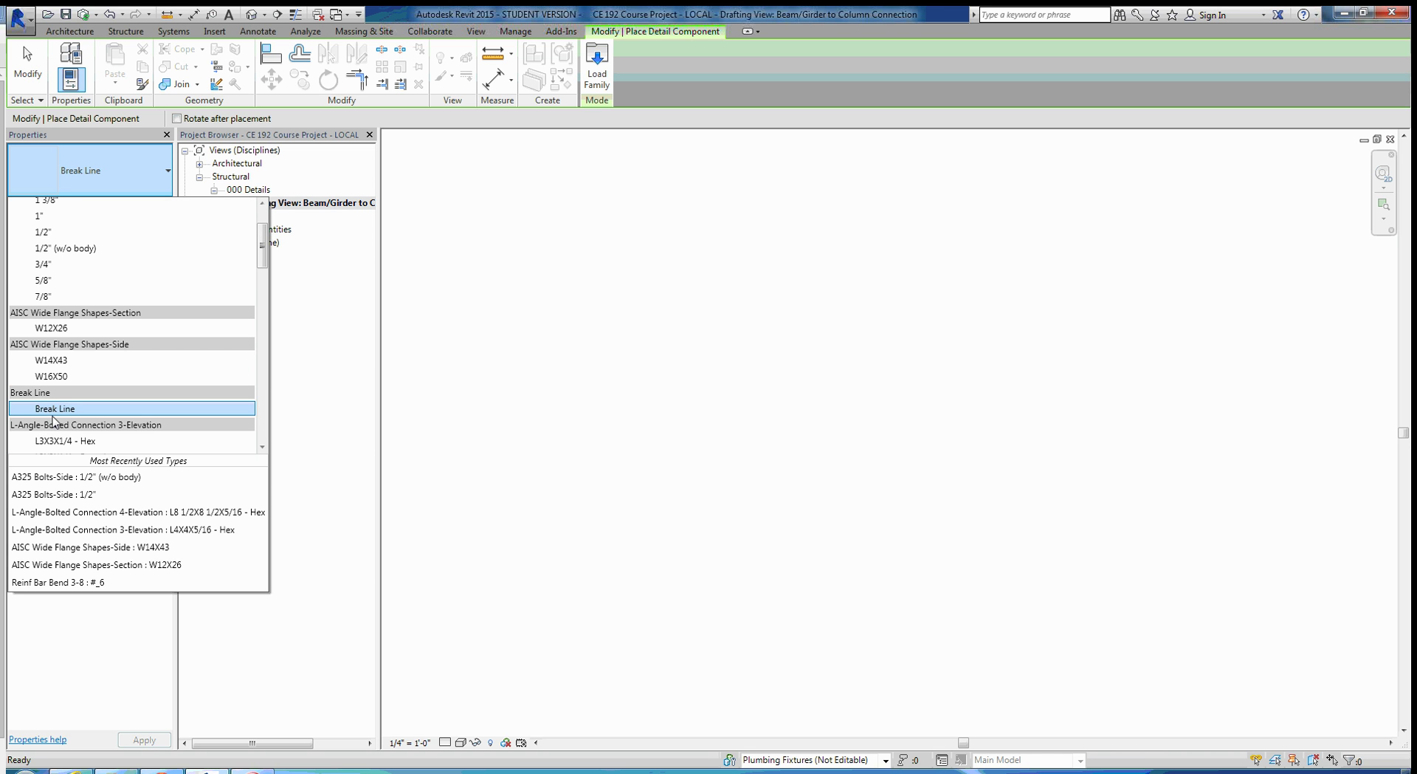
scroll(53, 415, up, 2)
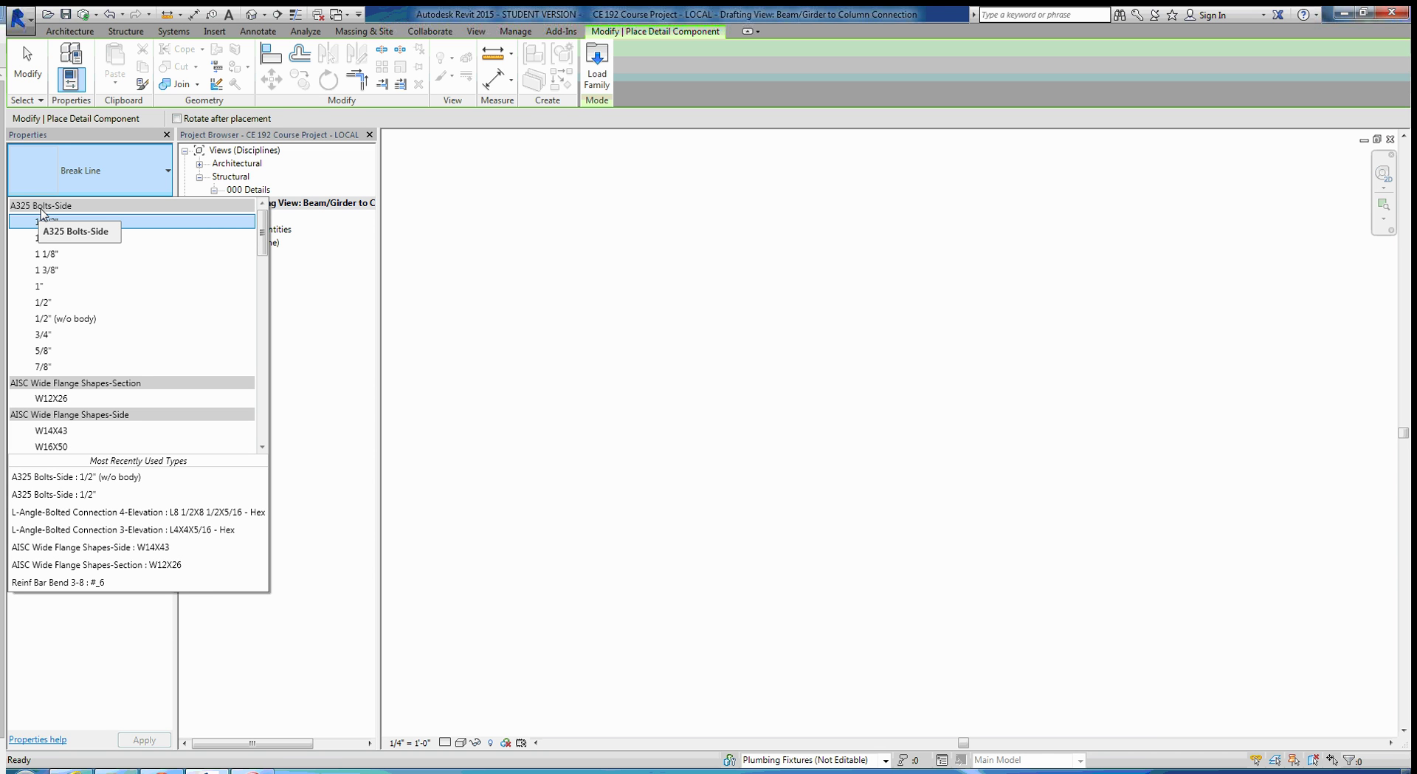
- Place one AISC Wide Flange Shapes-Section W12X26 detail component in the empty drafting view
click(65, 401)
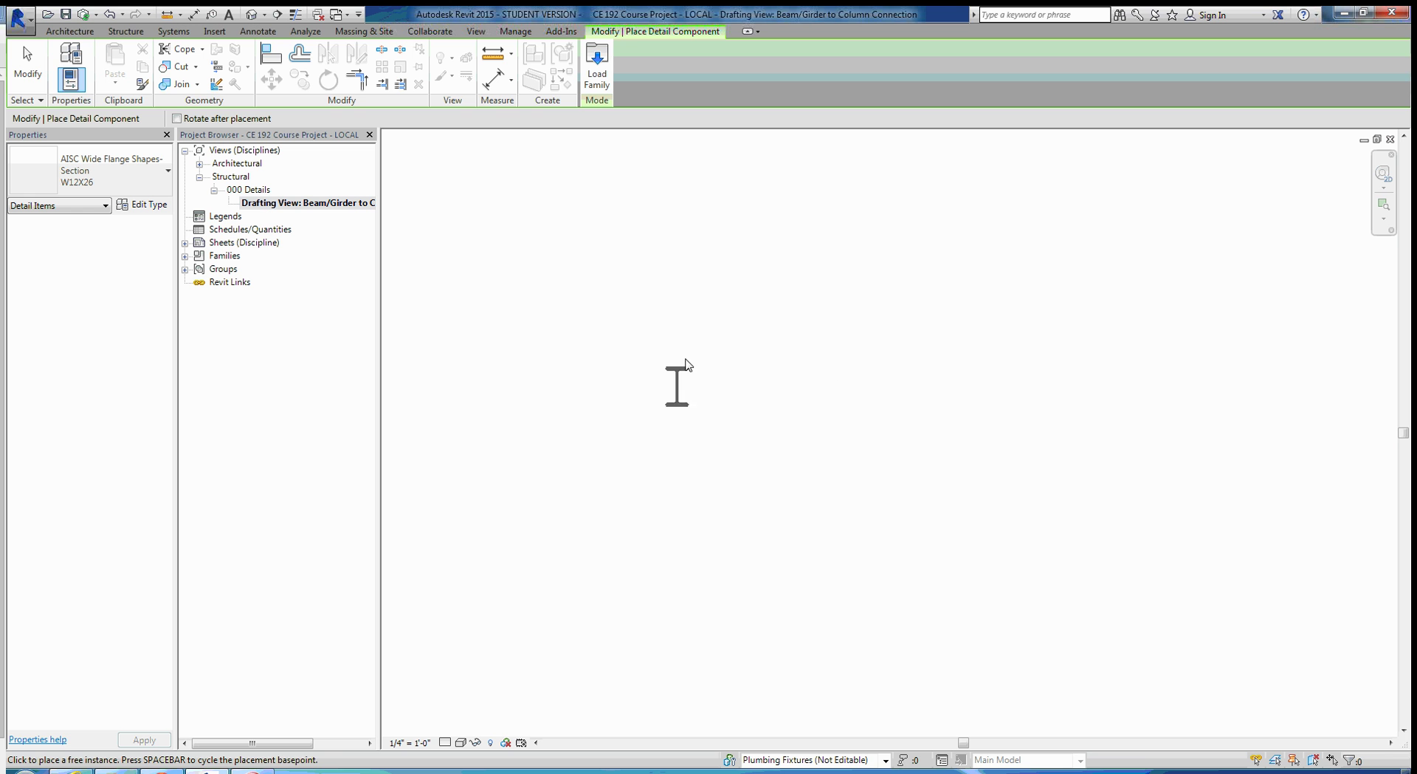
click(781, 349)
key(Escape)
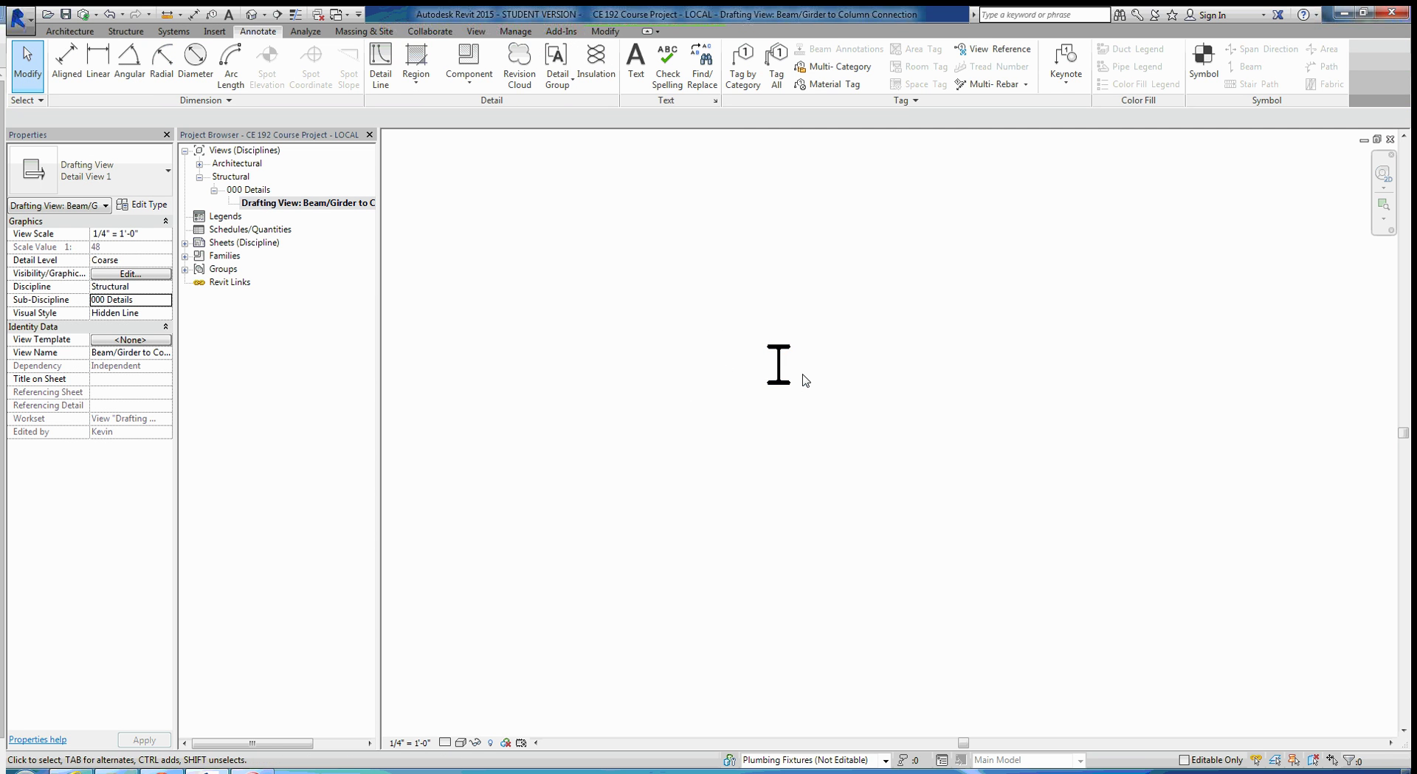
- Turn on Thin Lines so the W12X26 section displays without line weights
scroll(802, 374, up, 3)
middle_drag(822, 399, 896, 456)
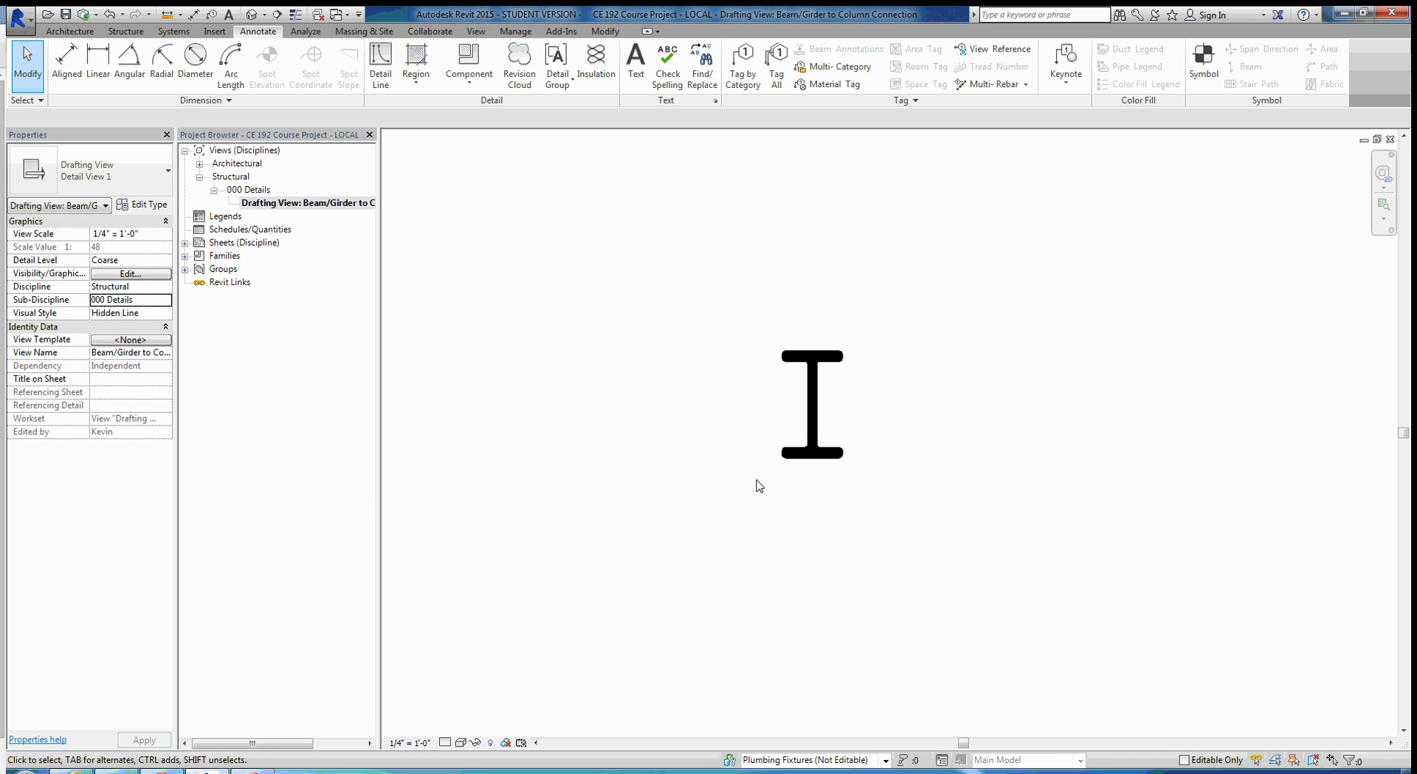
click(476, 31)
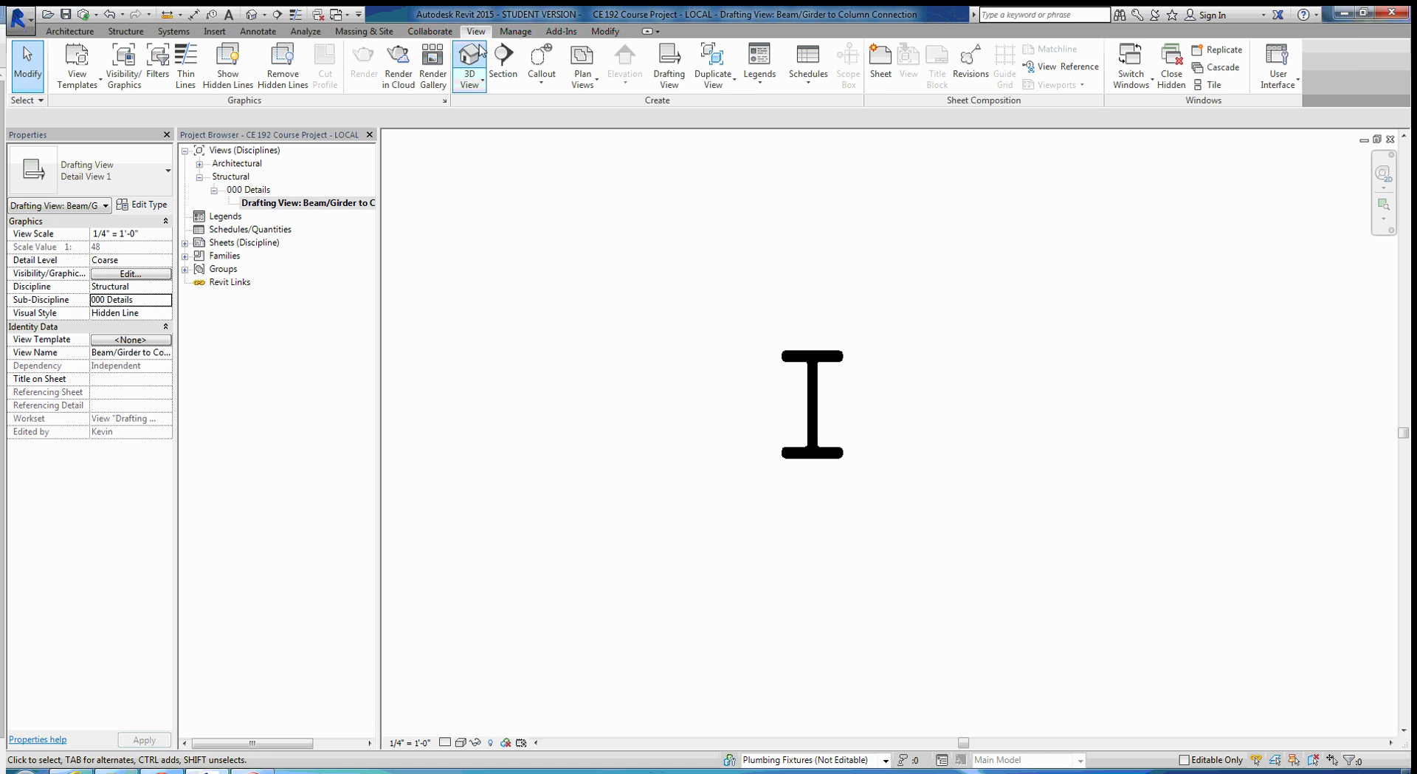
click(188, 66)
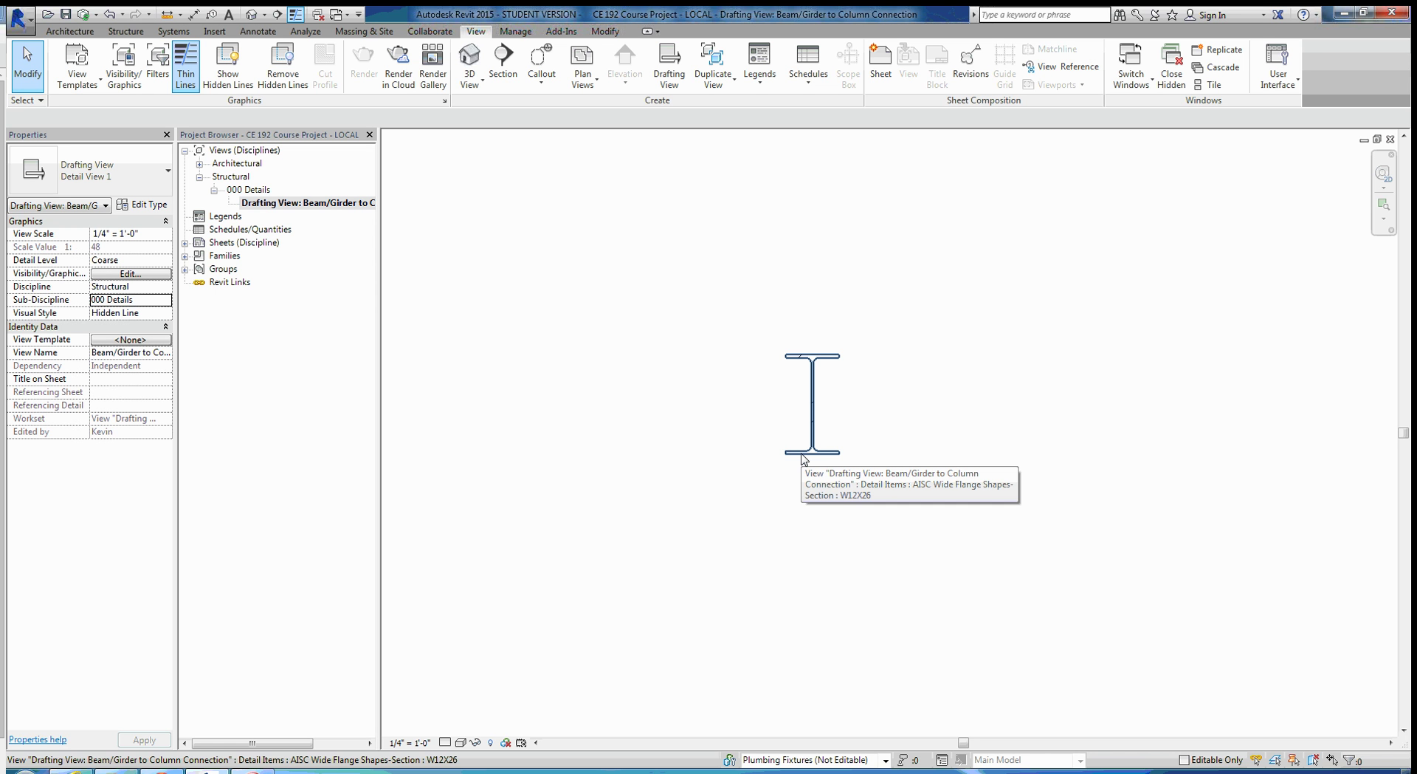
scroll(803, 457, up, 3)
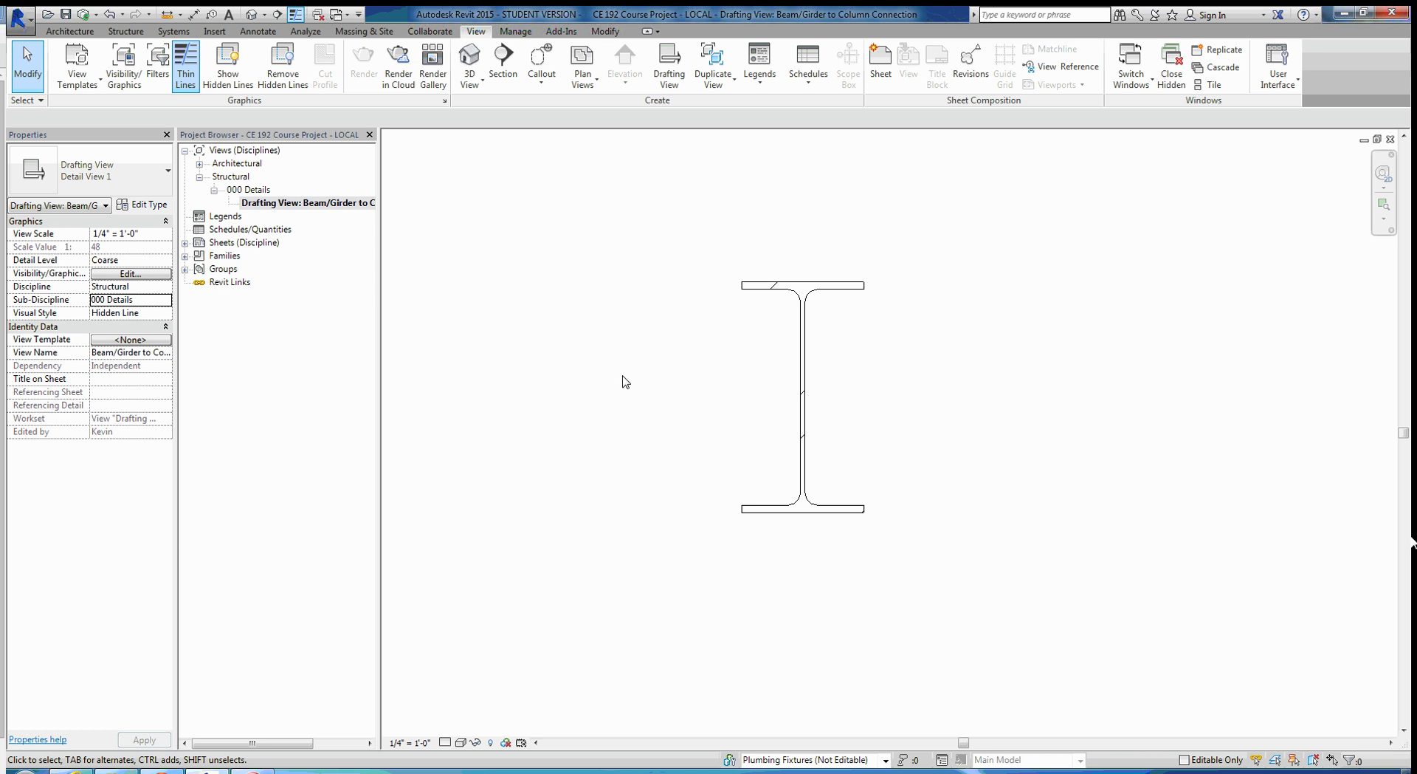
- Place a vertical AISC Wide Flange Shapes-Side W14X43 detail component about 2'-1 1/4" long as the column
click(276, 34)
click(468, 58)
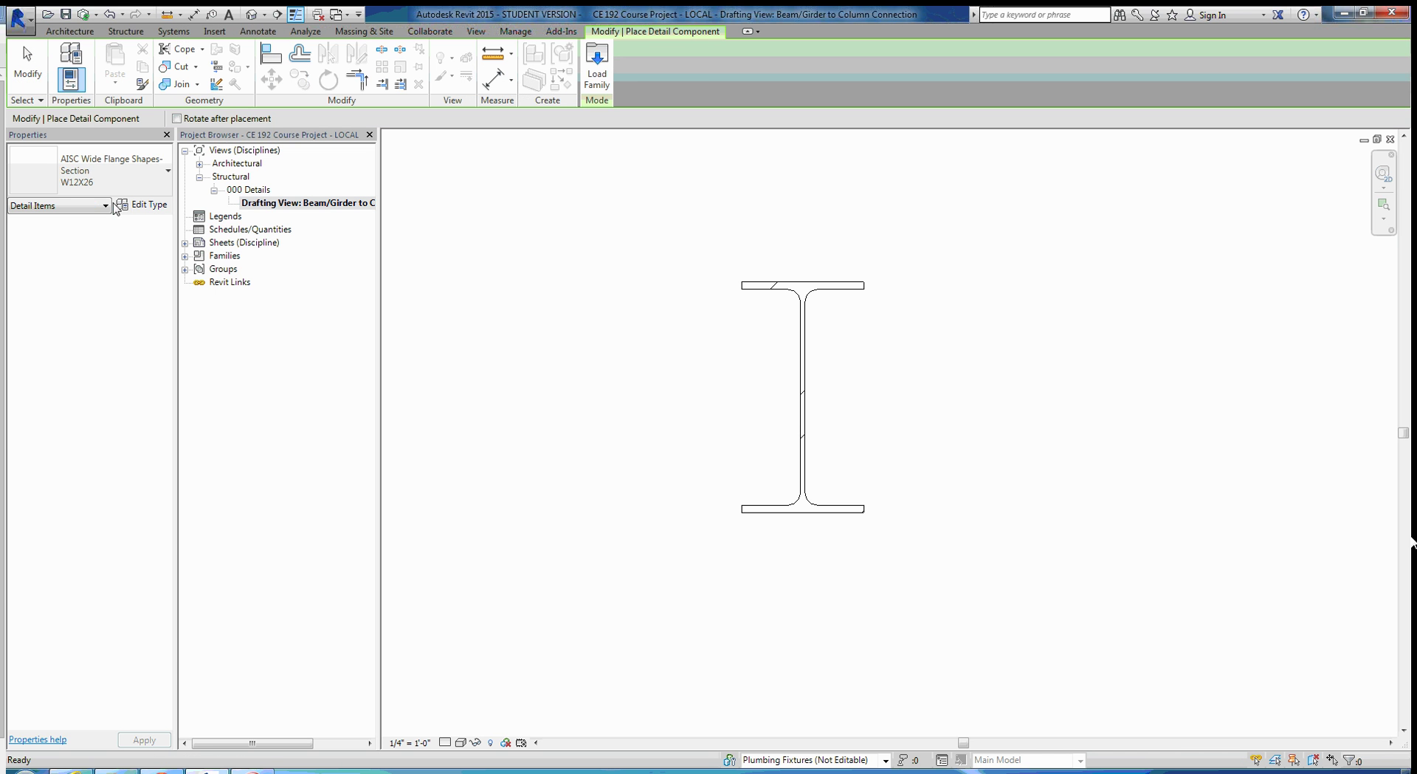
click(118, 177)
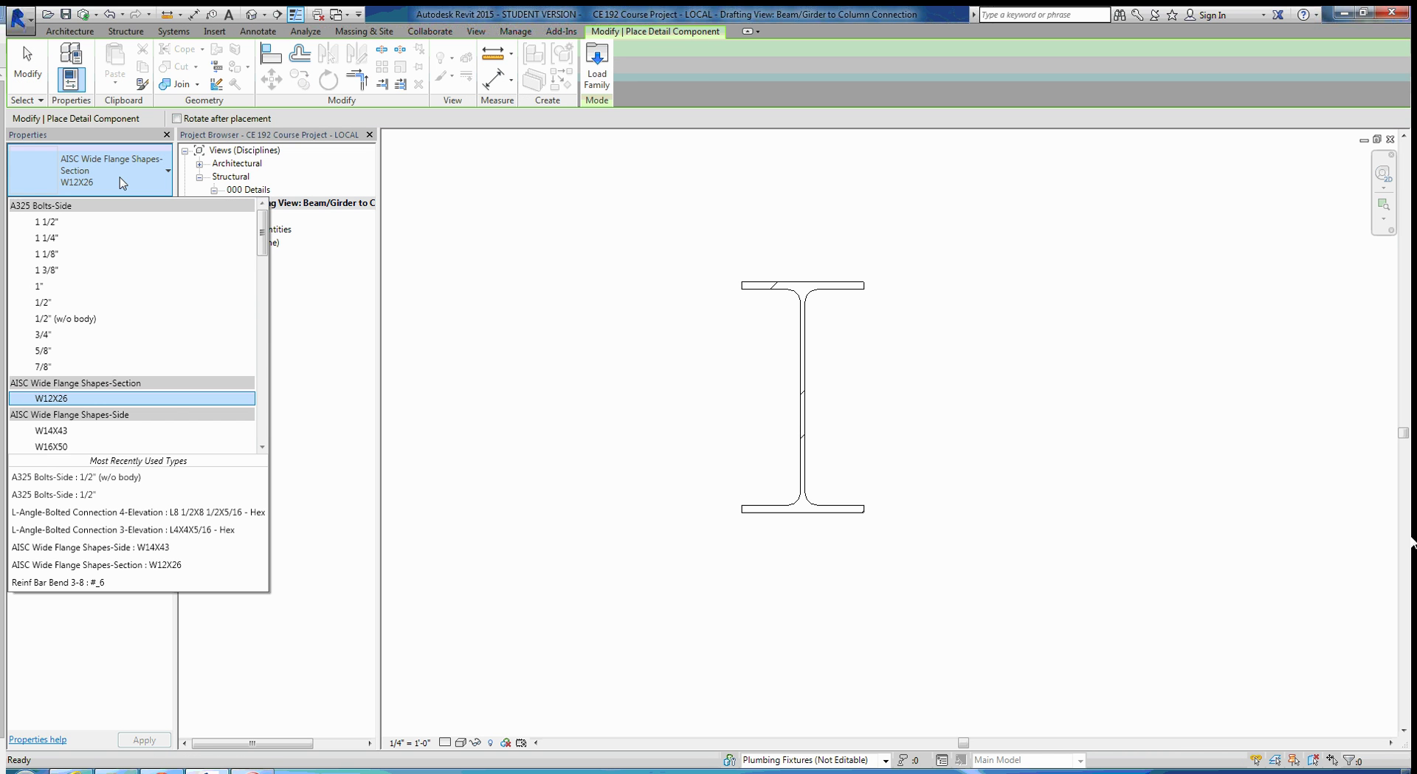
click(52, 431)
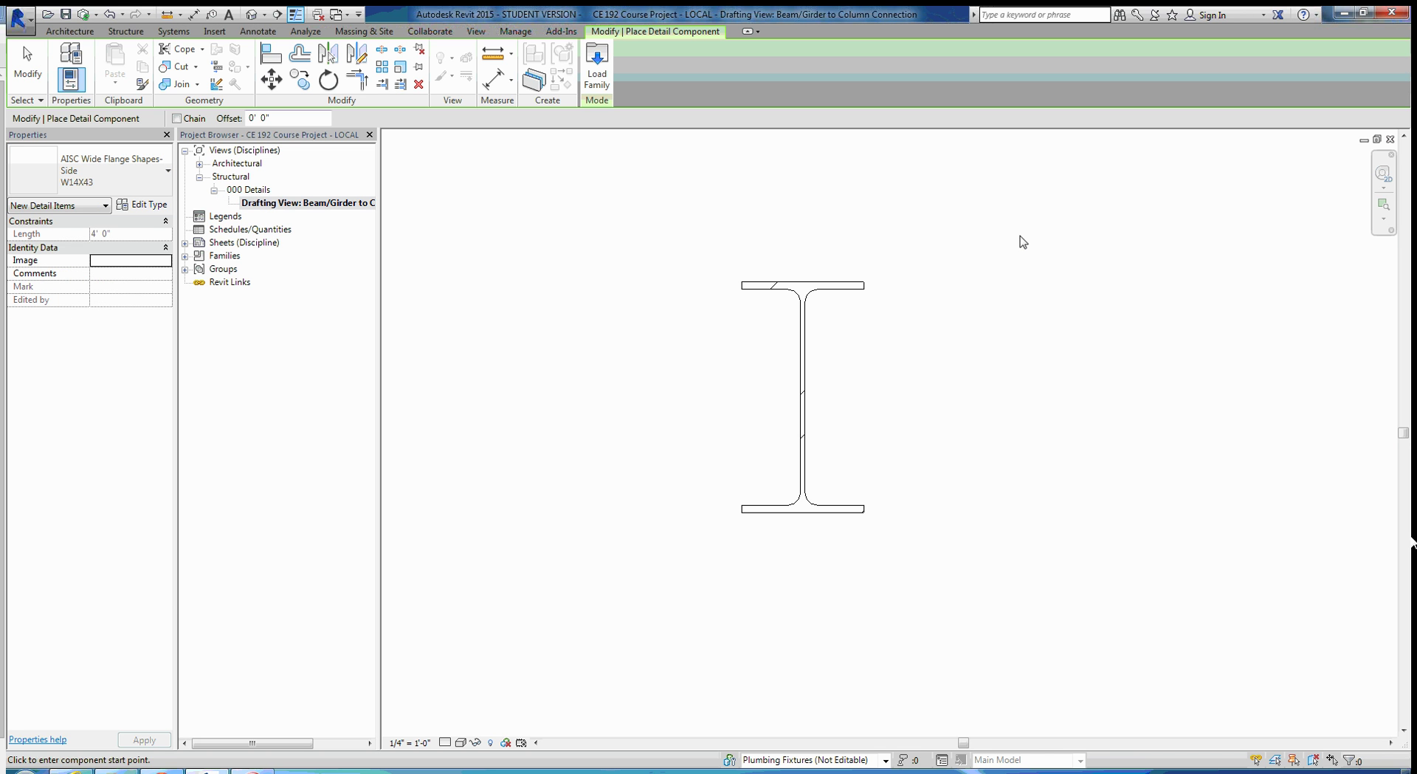
click(1042, 218)
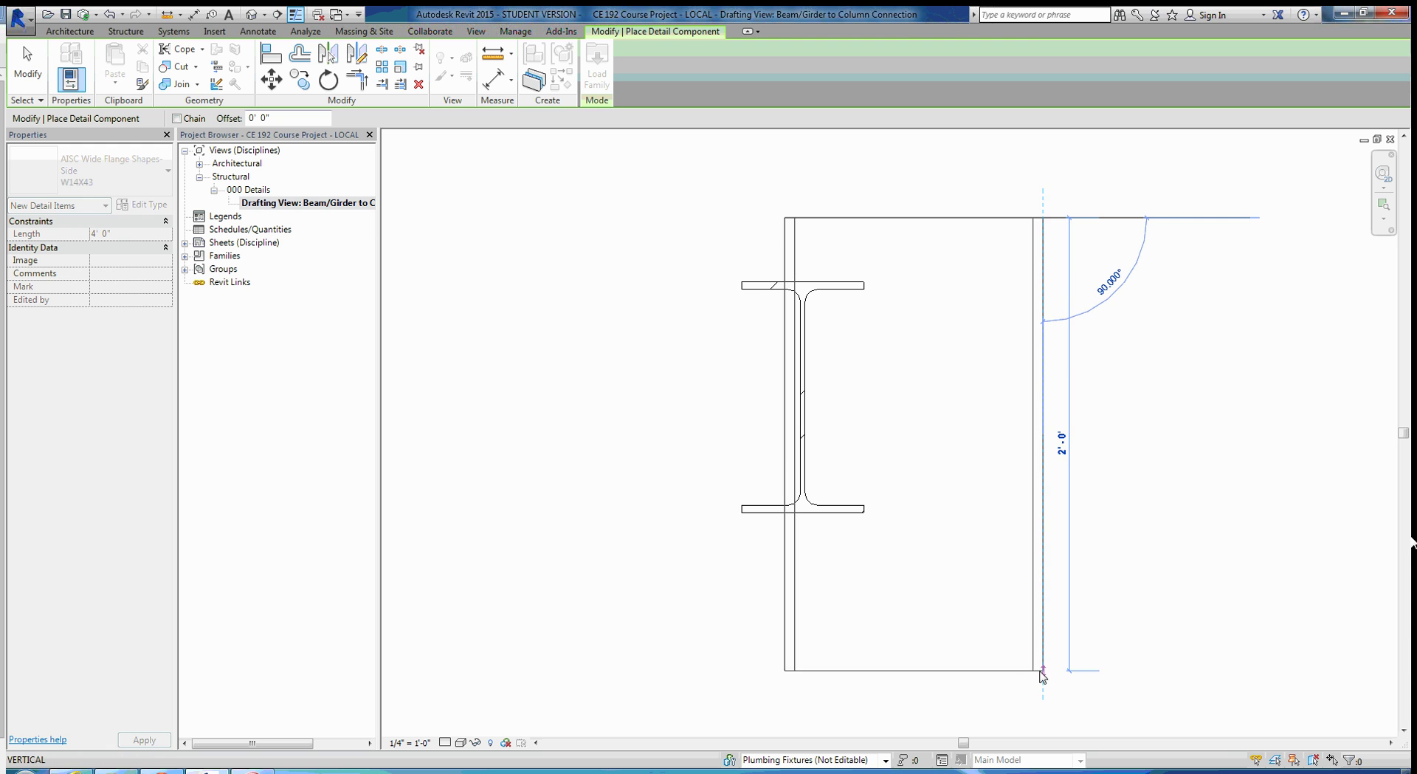
click(1043, 694)
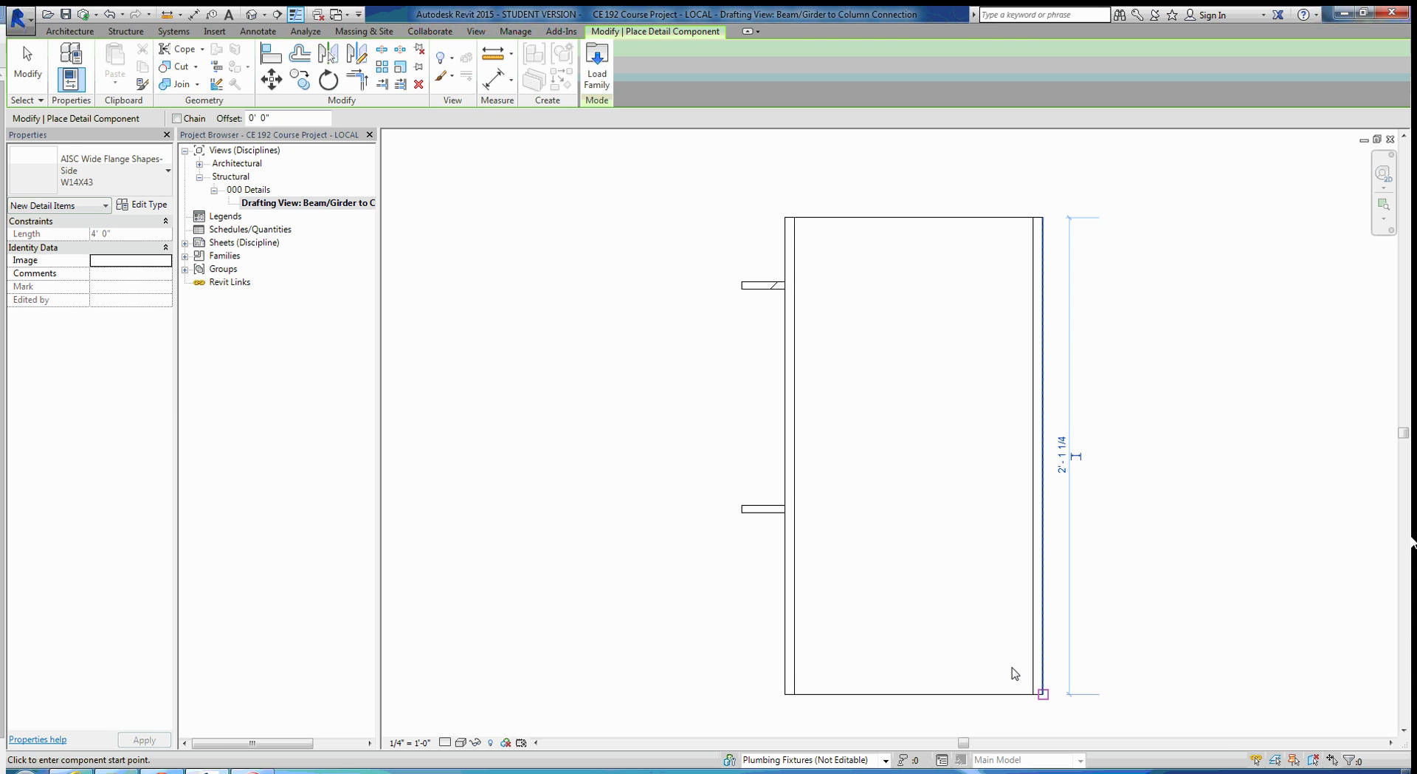
key(Escape)
- Move the W14X43 column to the right, clear of the W12X26 section
drag(902, 221, 1082, 227)
click(870, 197)
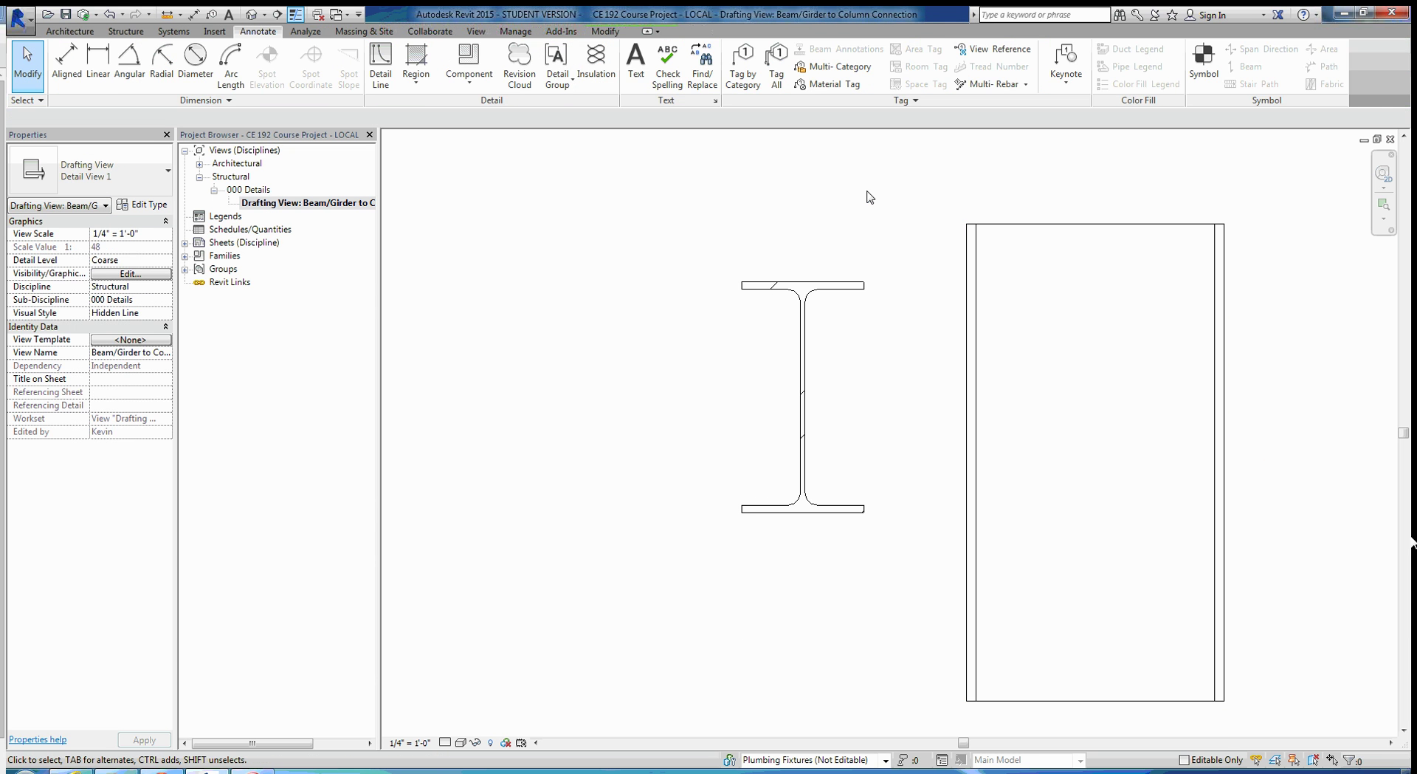
middle_drag(956, 278, 856, 242)
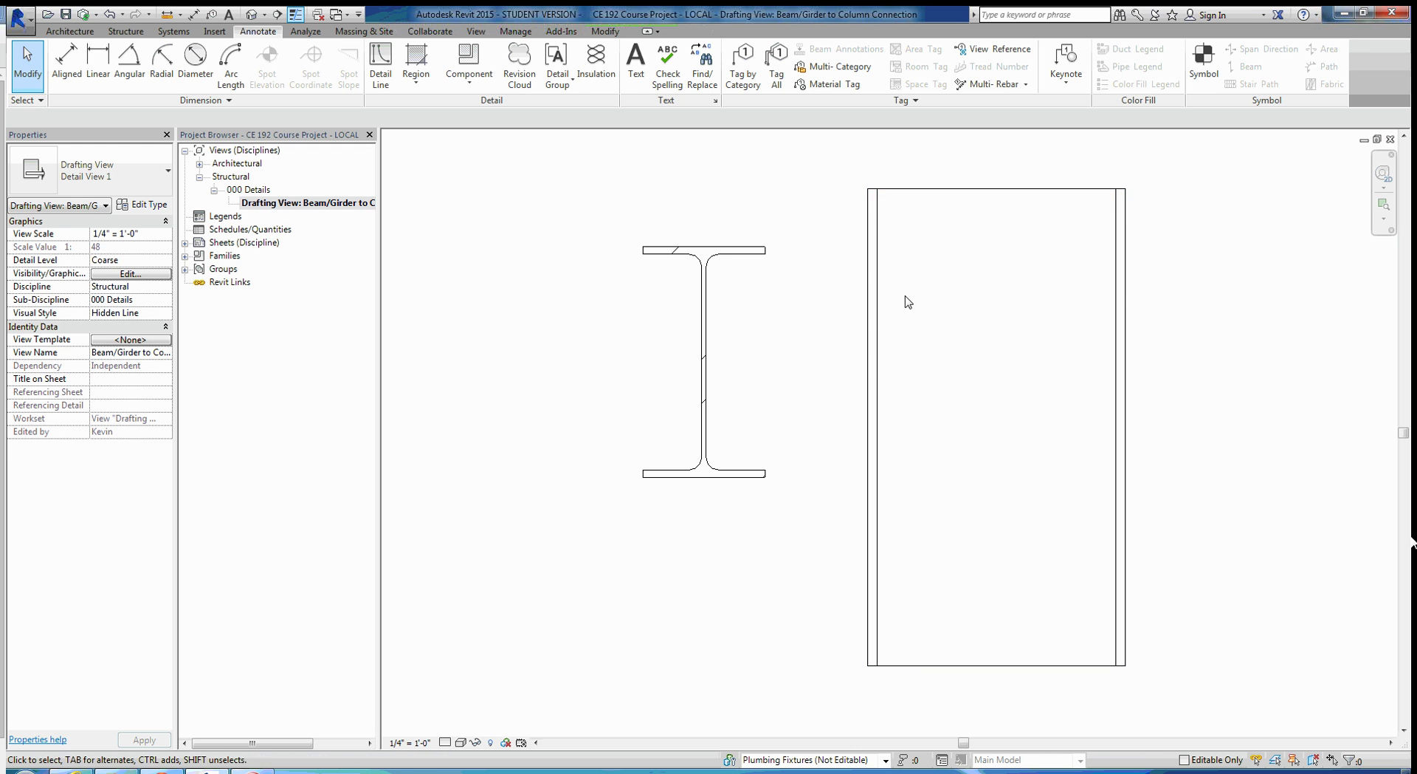
- Set the W14X43 column's length to 3'-0"
click(879, 247)
middle_drag(1045, 253, 965, 193)
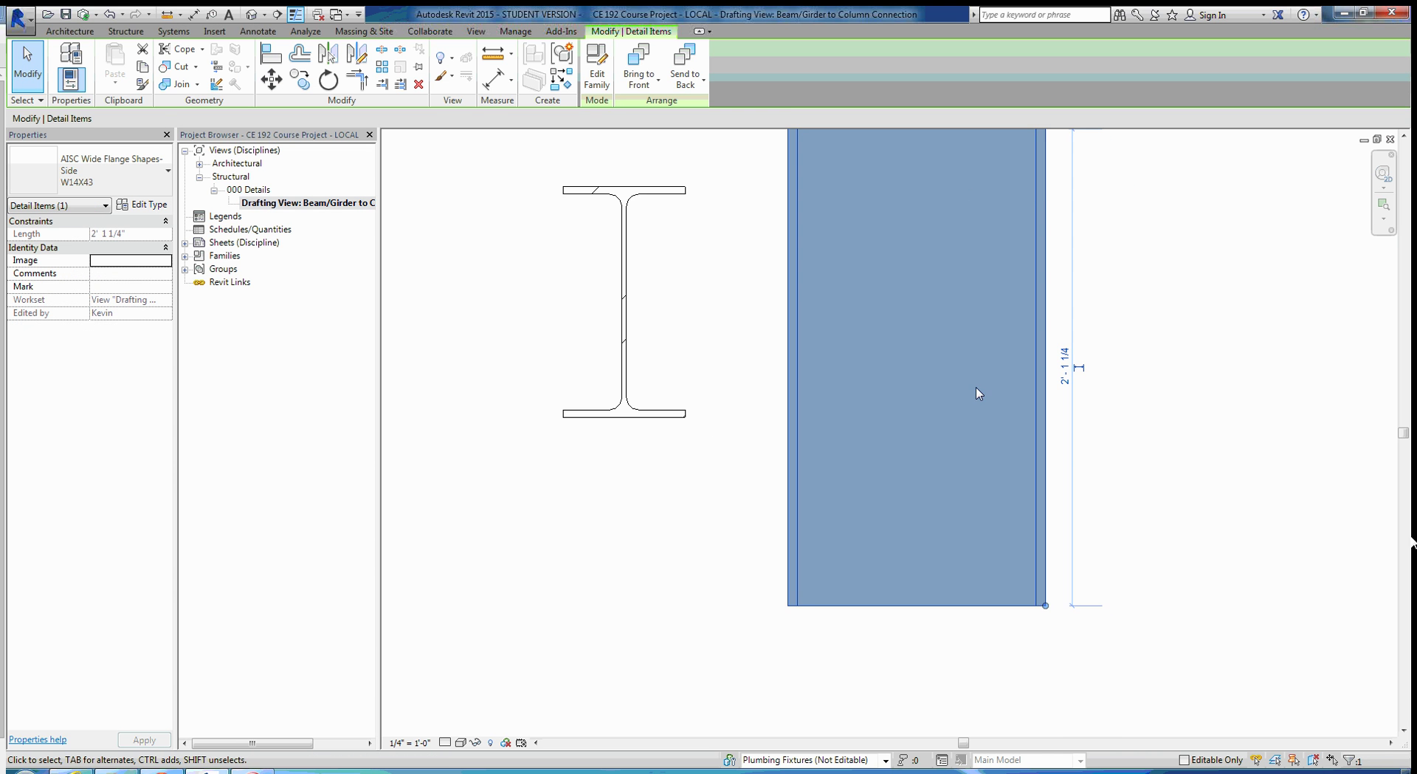
scroll(1010, 419, down, 1)
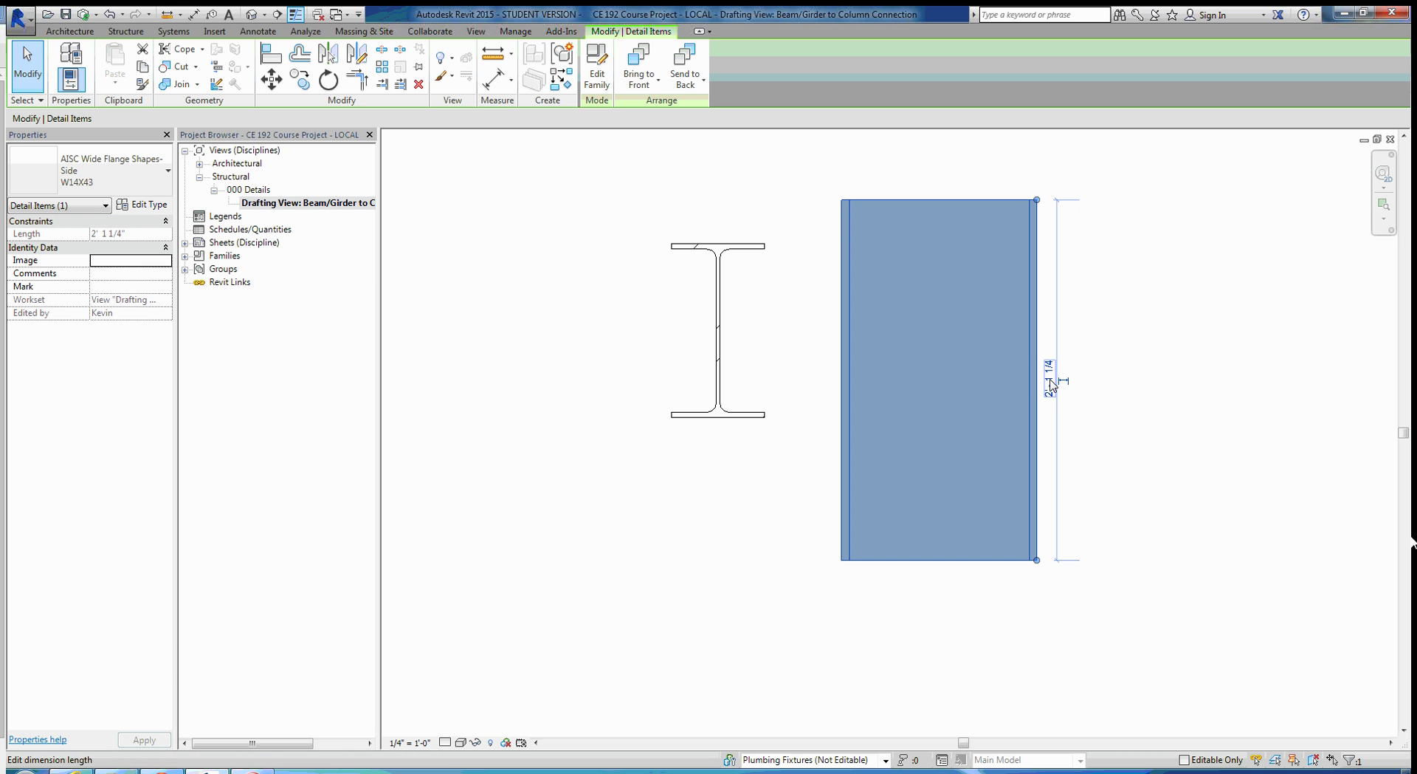
click(1049, 380)
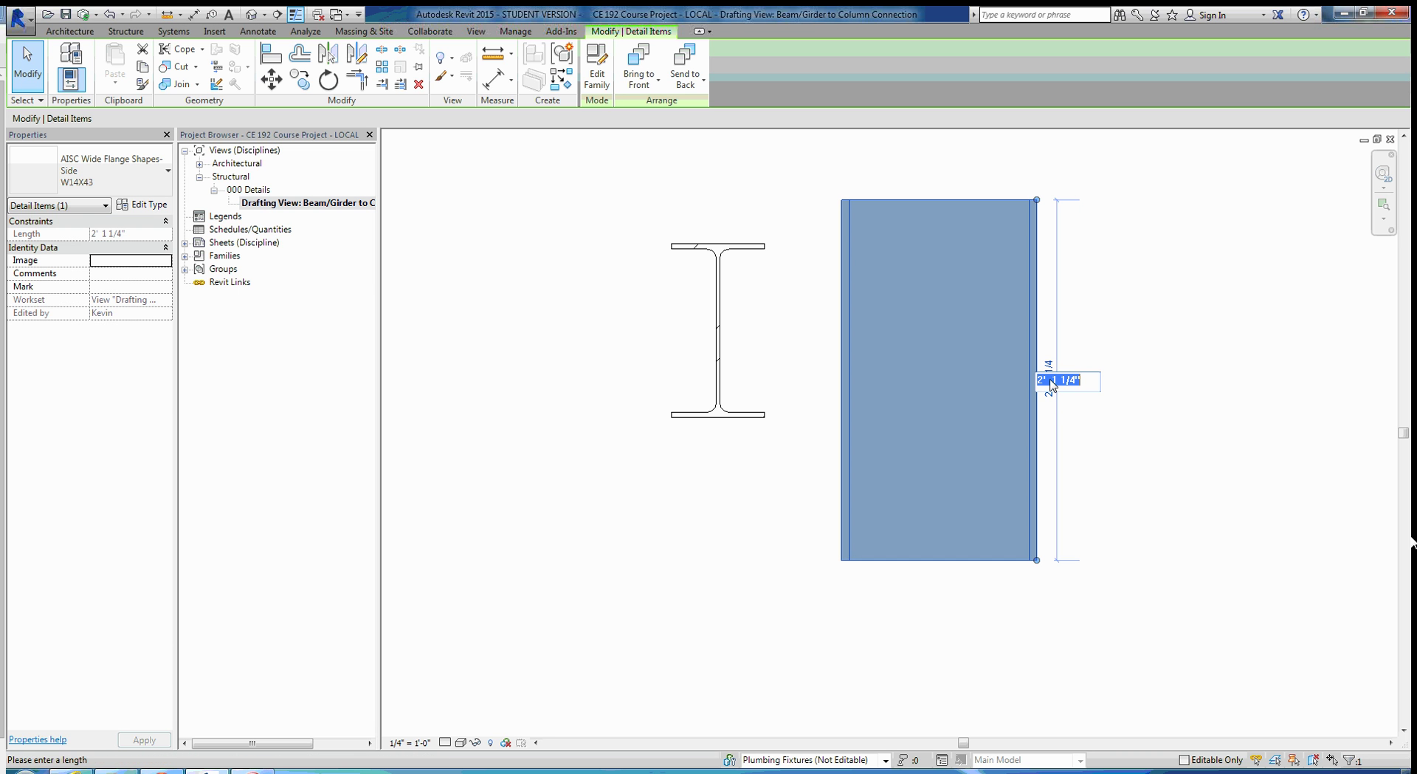
text(3)
key(Return)
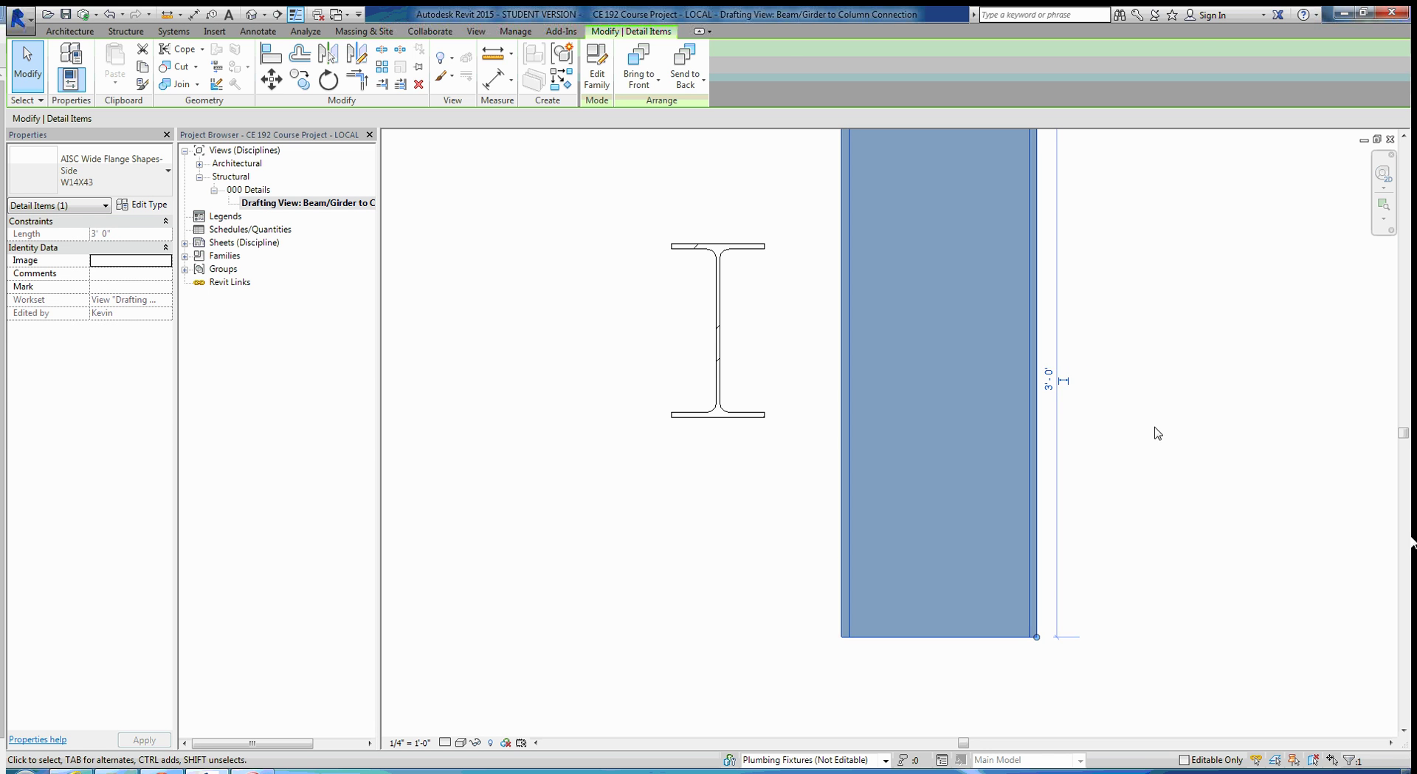
click(1156, 430)
- Reposition the 3'-0" column slightly lower and close to the right side of the W12X26 section
scroll(1142, 435, down, 2)
middle_drag(1139, 434, 923, 540)
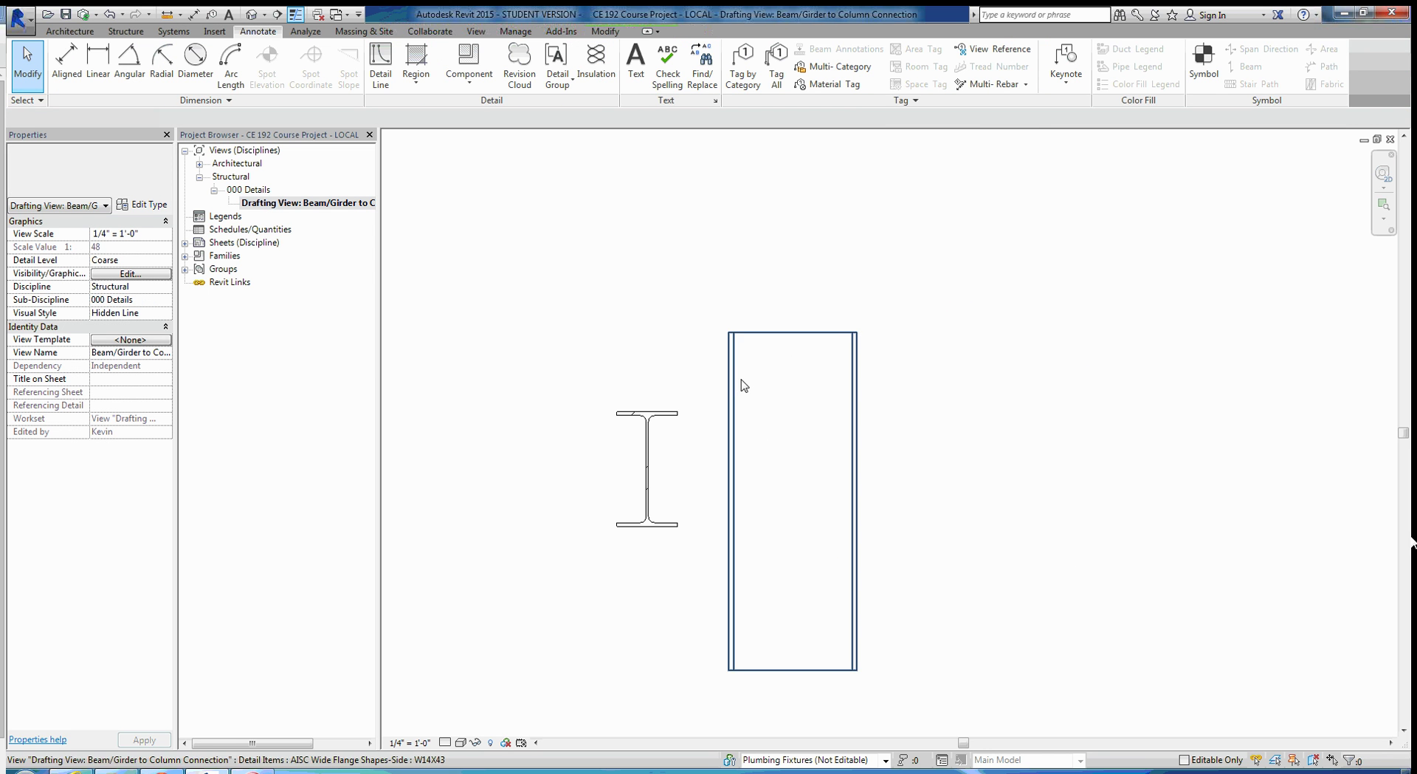
mouse_move(744, 386)
mouse_down()
mouse_move(696, 354)
mouse_move(820, 388)
mouse_up()
click(1075, 458)
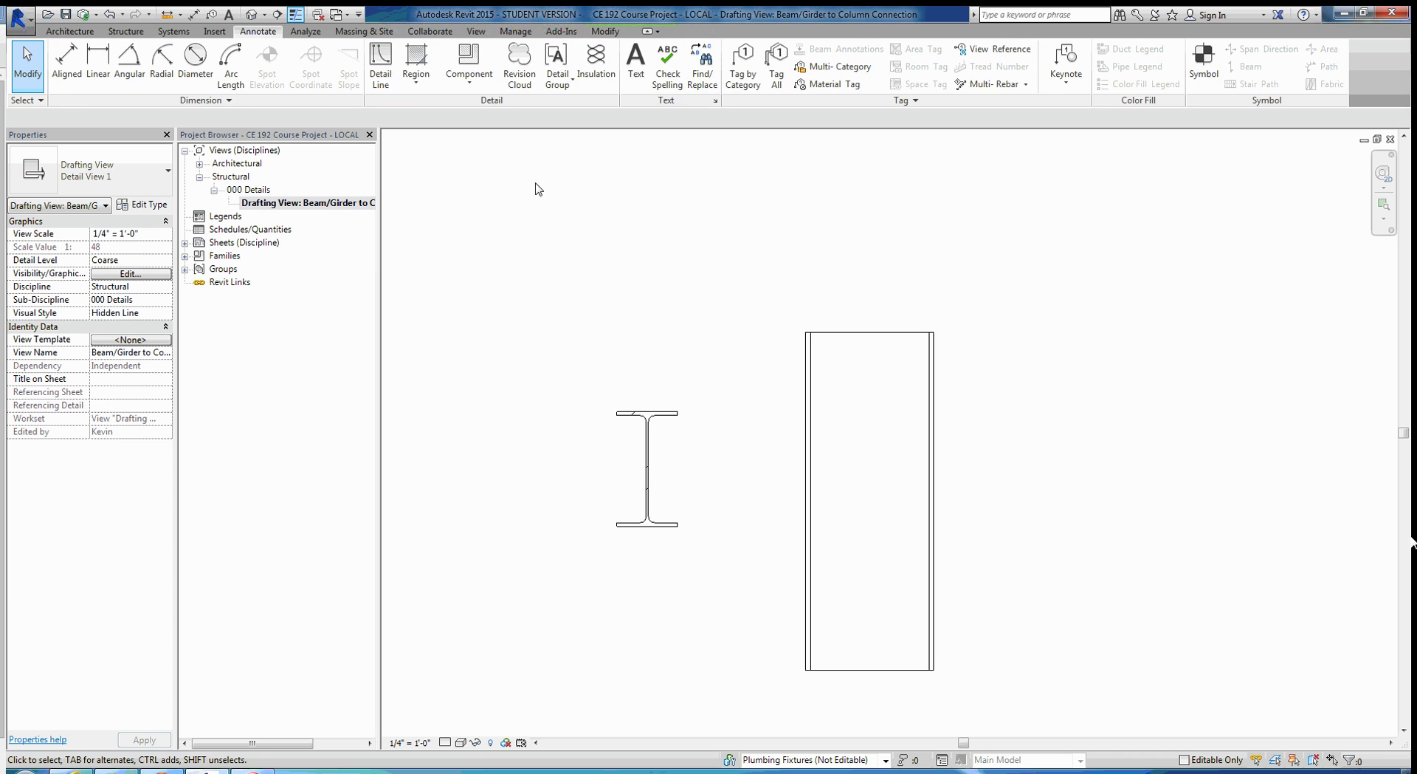
click(809, 424)
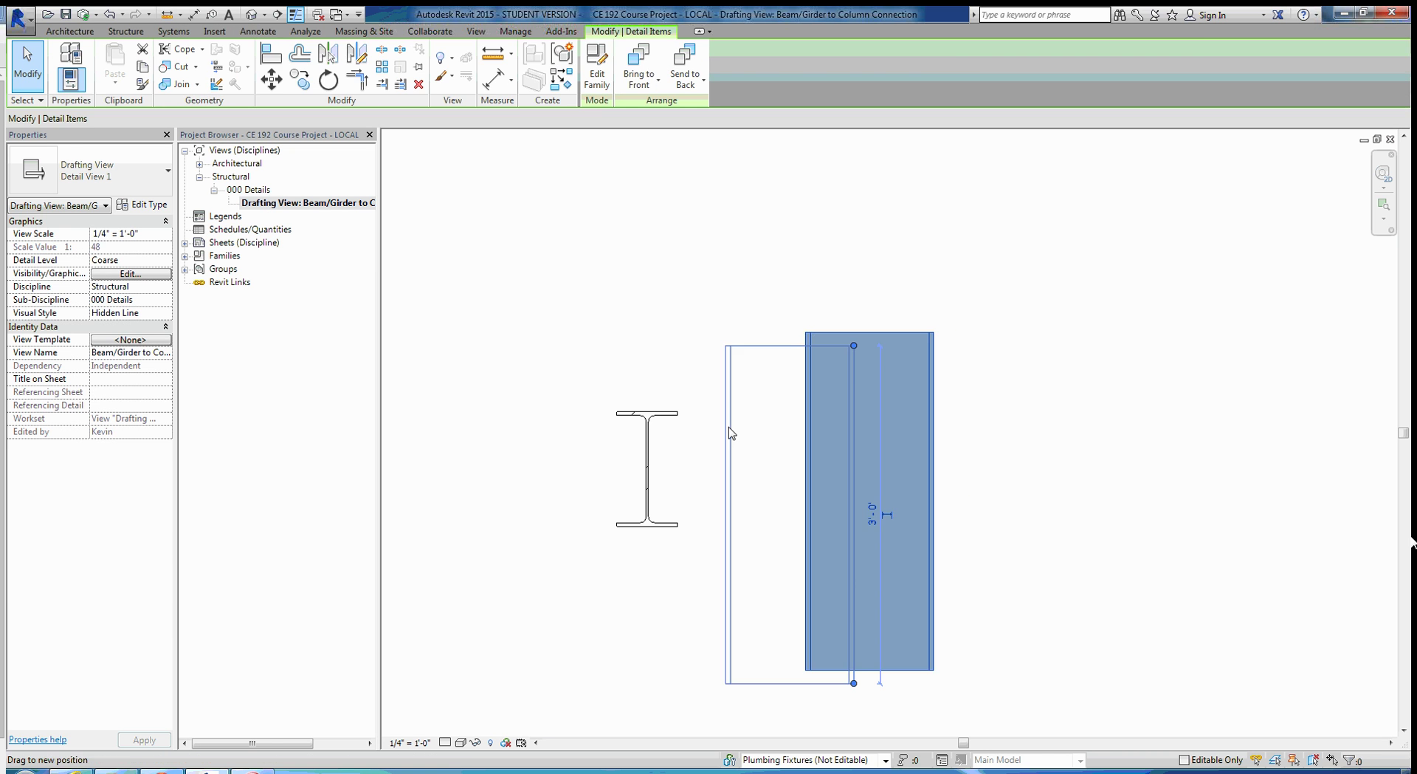
drag(808, 425, 729, 437)
click(1054, 531)
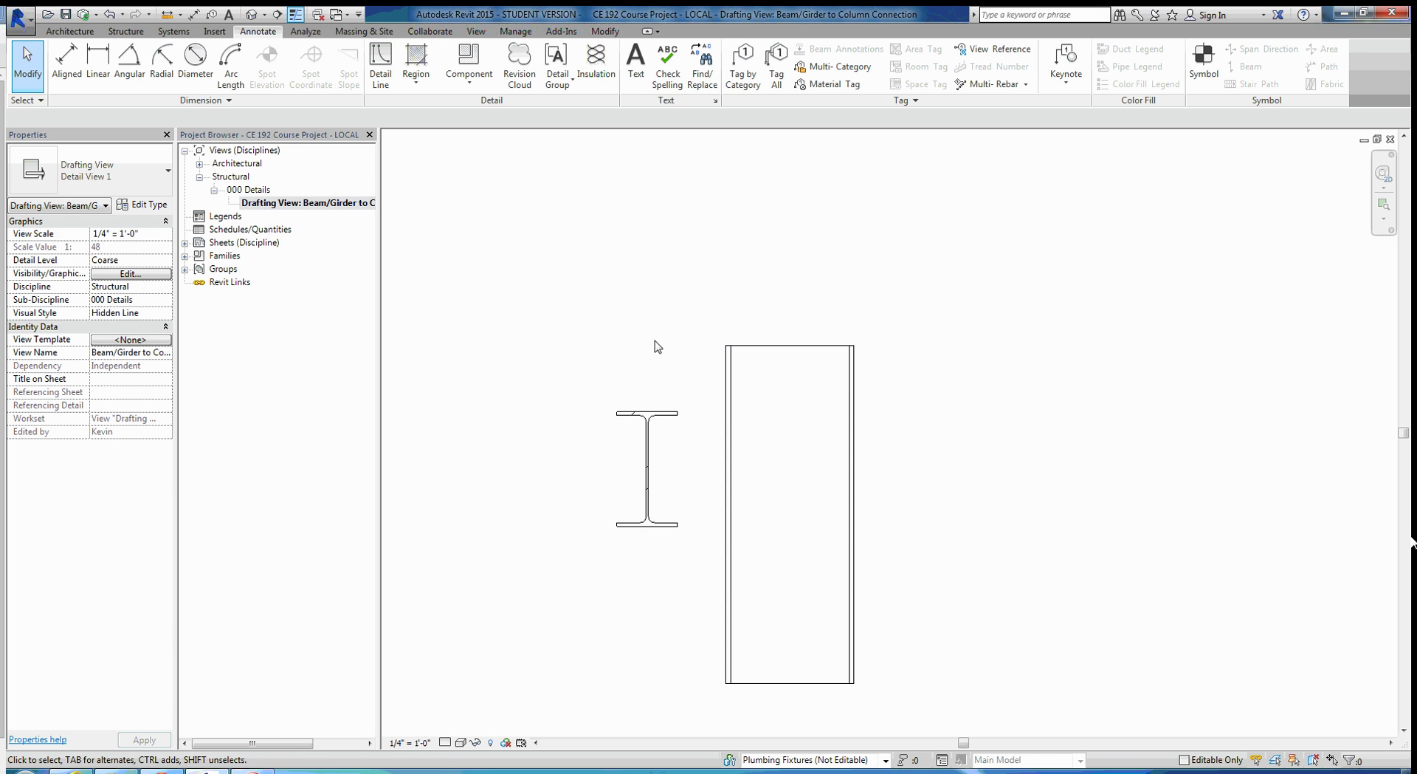
- Move the W12X26 section from the midpoint of its top flange to the midpoint of the column's top edge
click(654, 413)
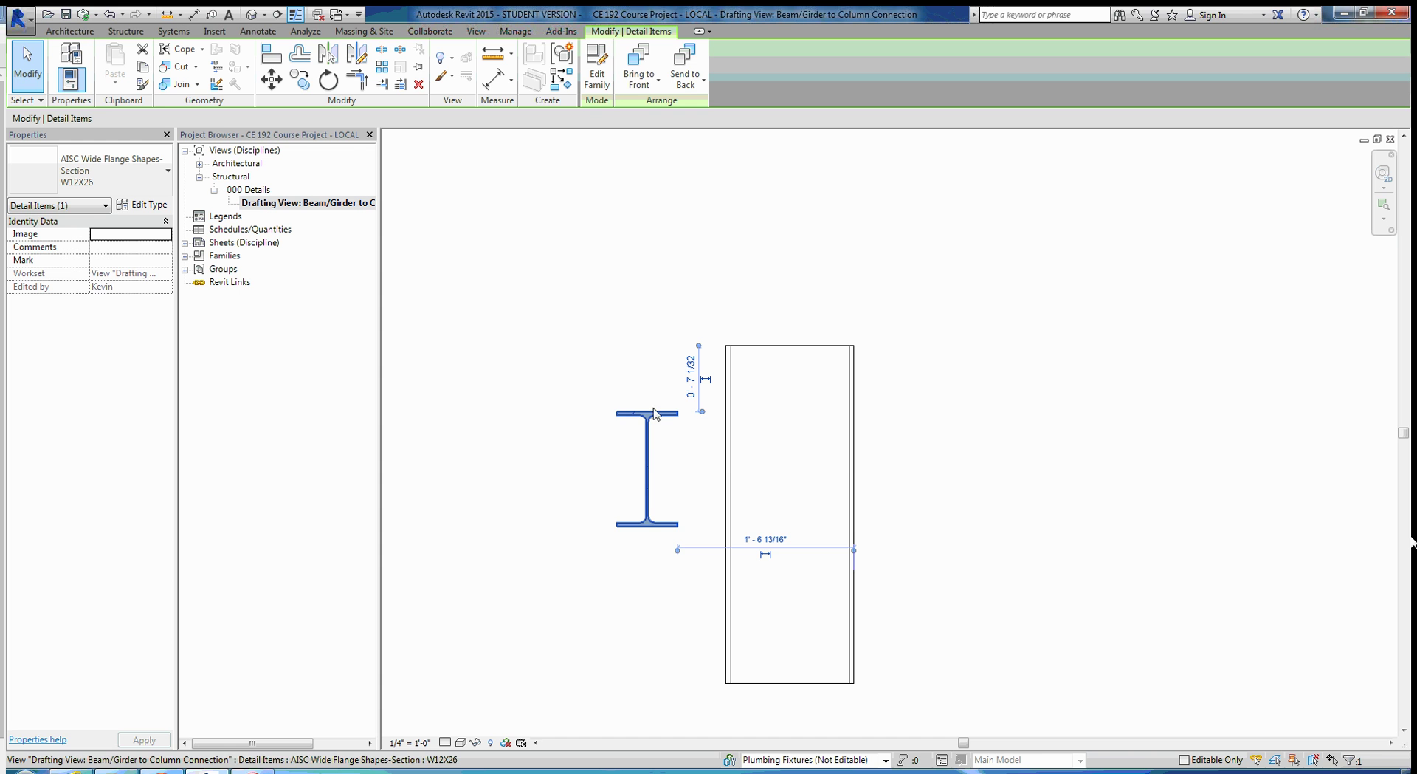
key(m)
key(v)
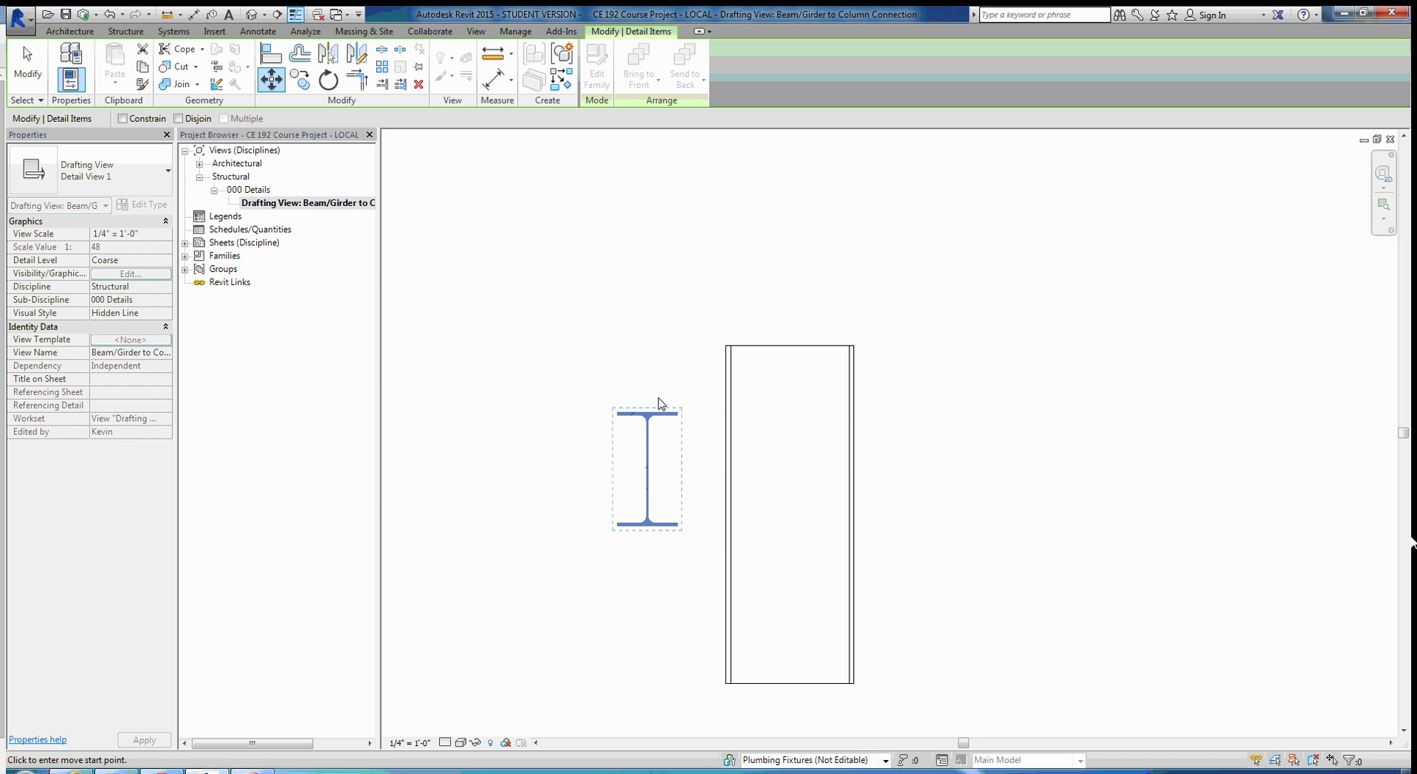
click(647, 411)
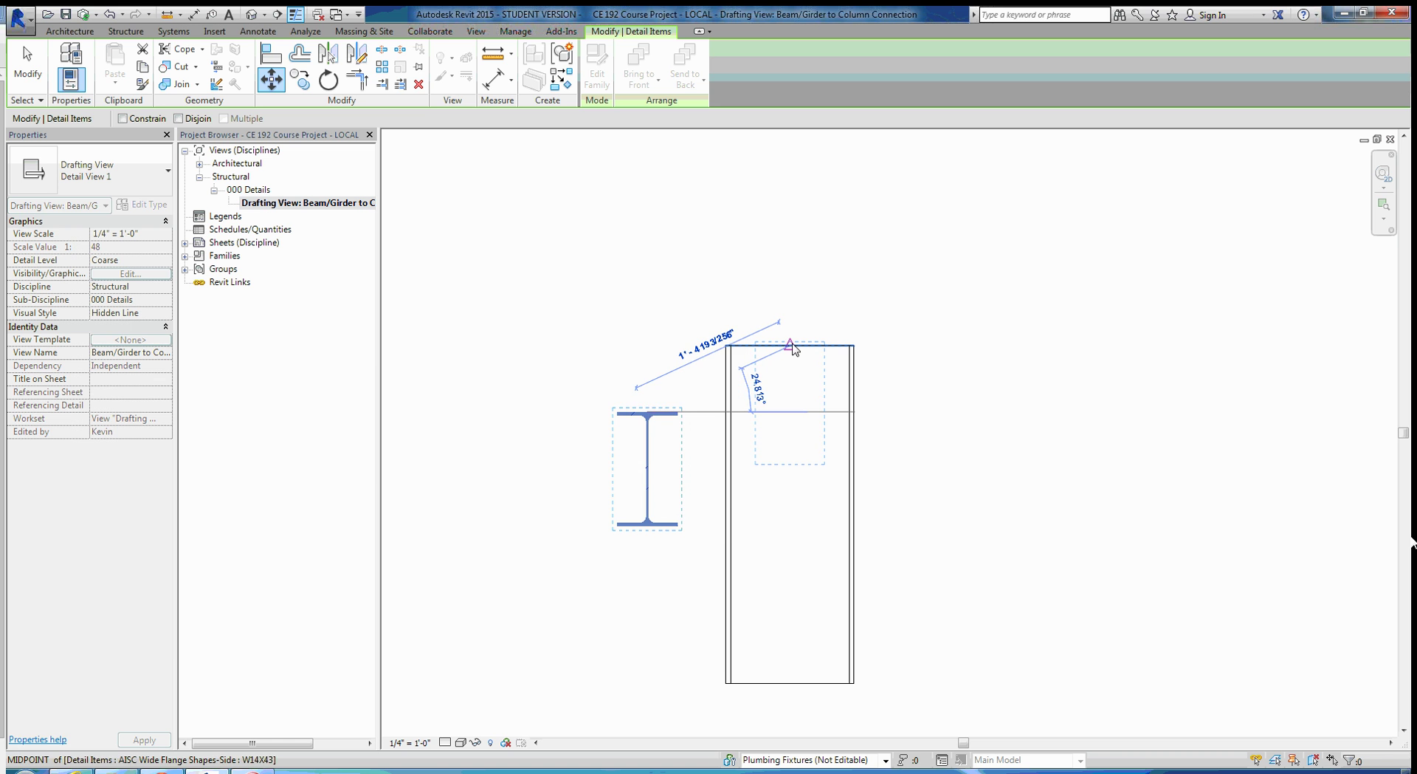
click(790, 344)
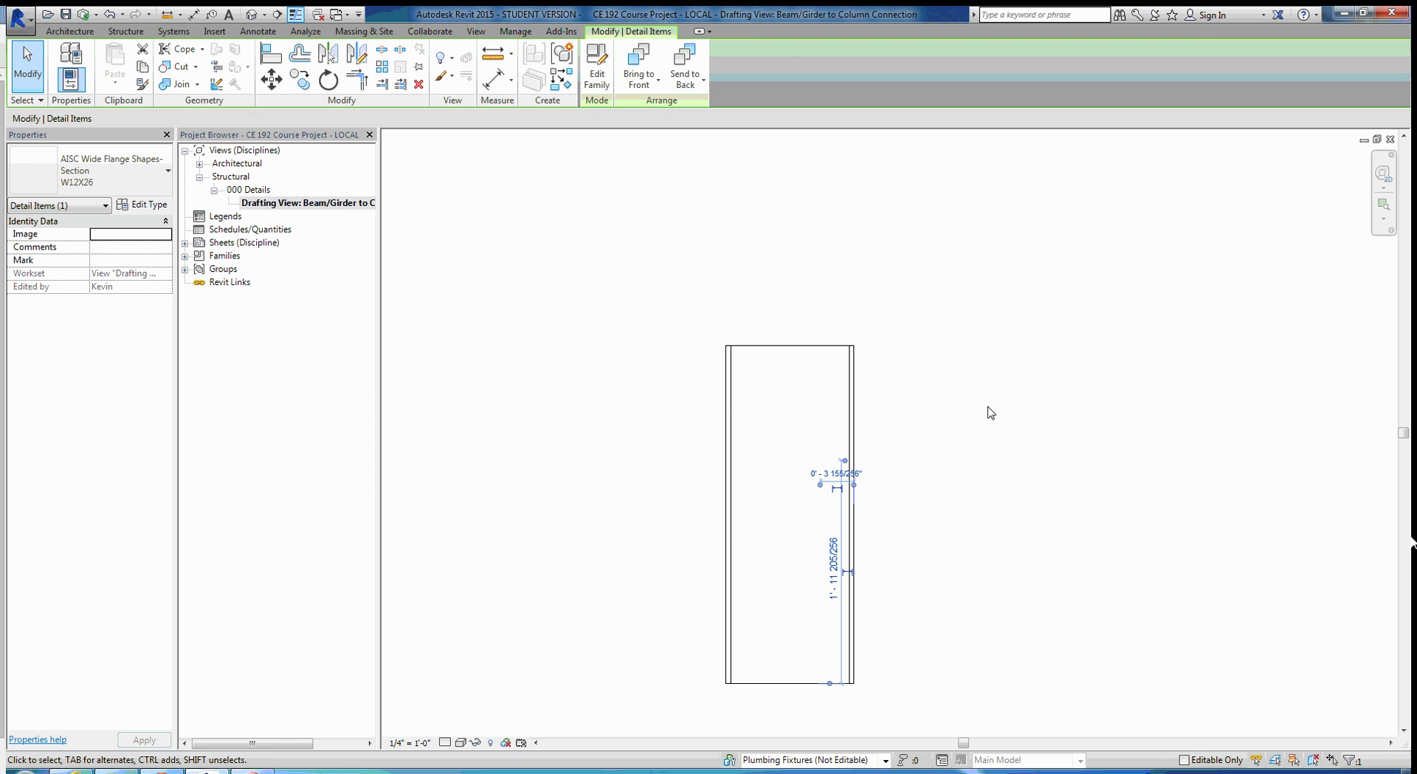
- Set the drafting view's visual style to Hidden Line
click(961, 406)
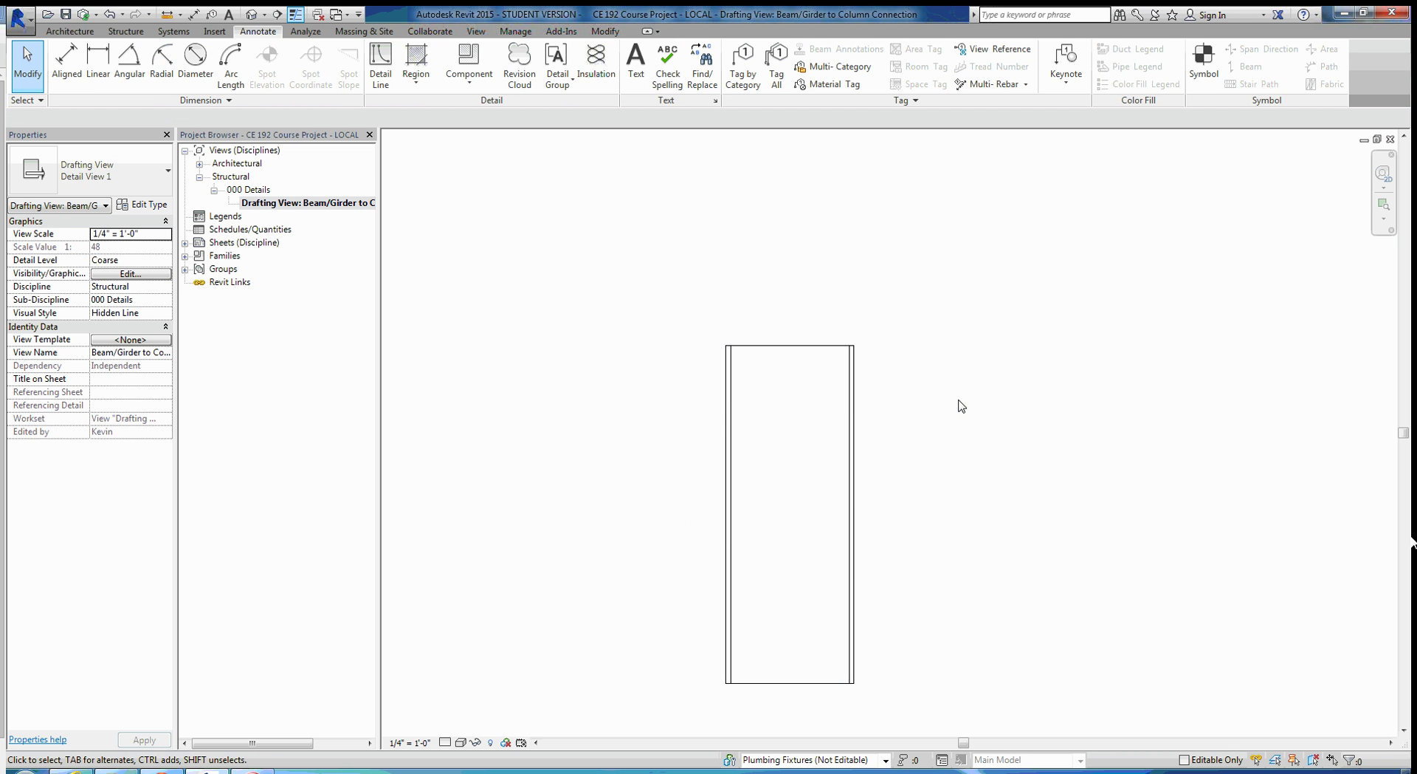
click(460, 742)
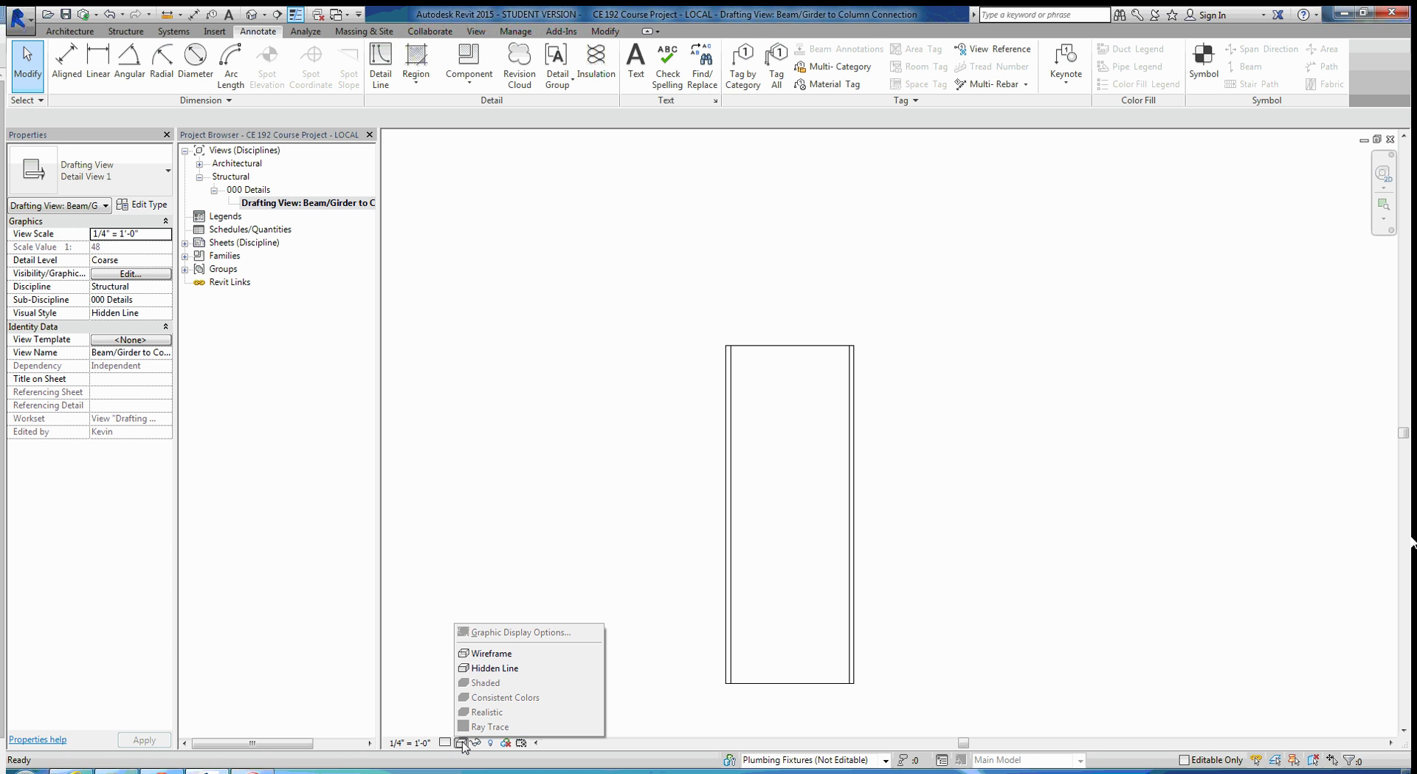
click(511, 669)
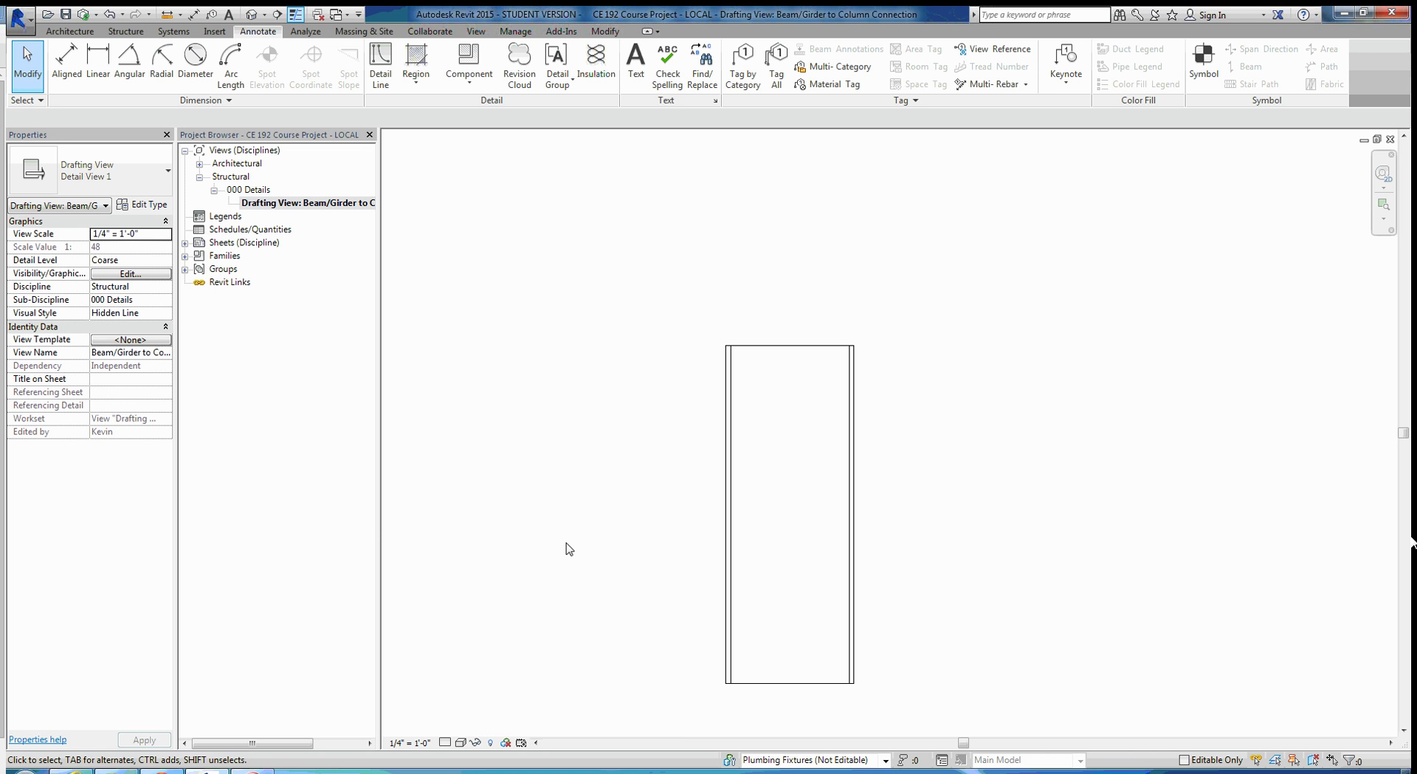
- Bring the W12X26 section to the front and send the W14X43 column to the back of the draw order
click(790, 395)
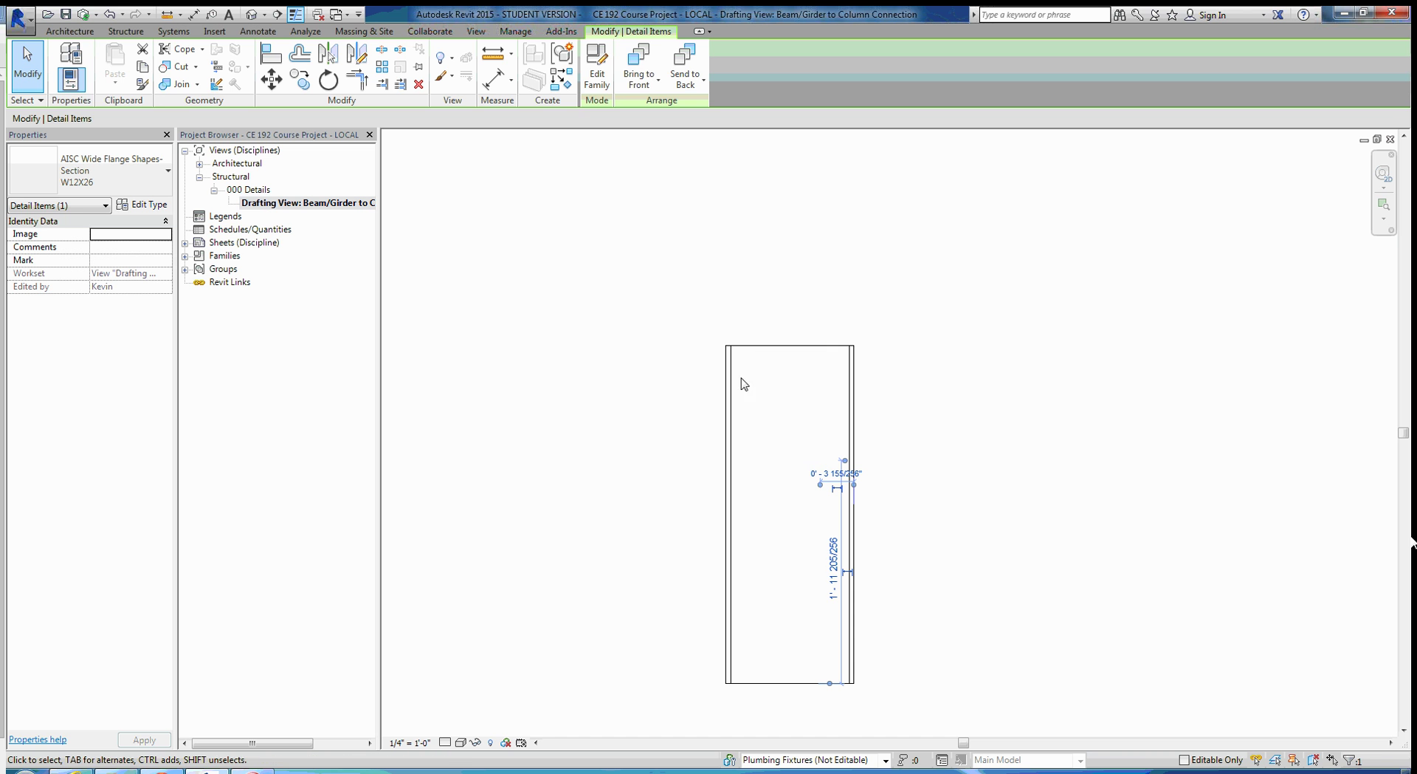
click(640, 66)
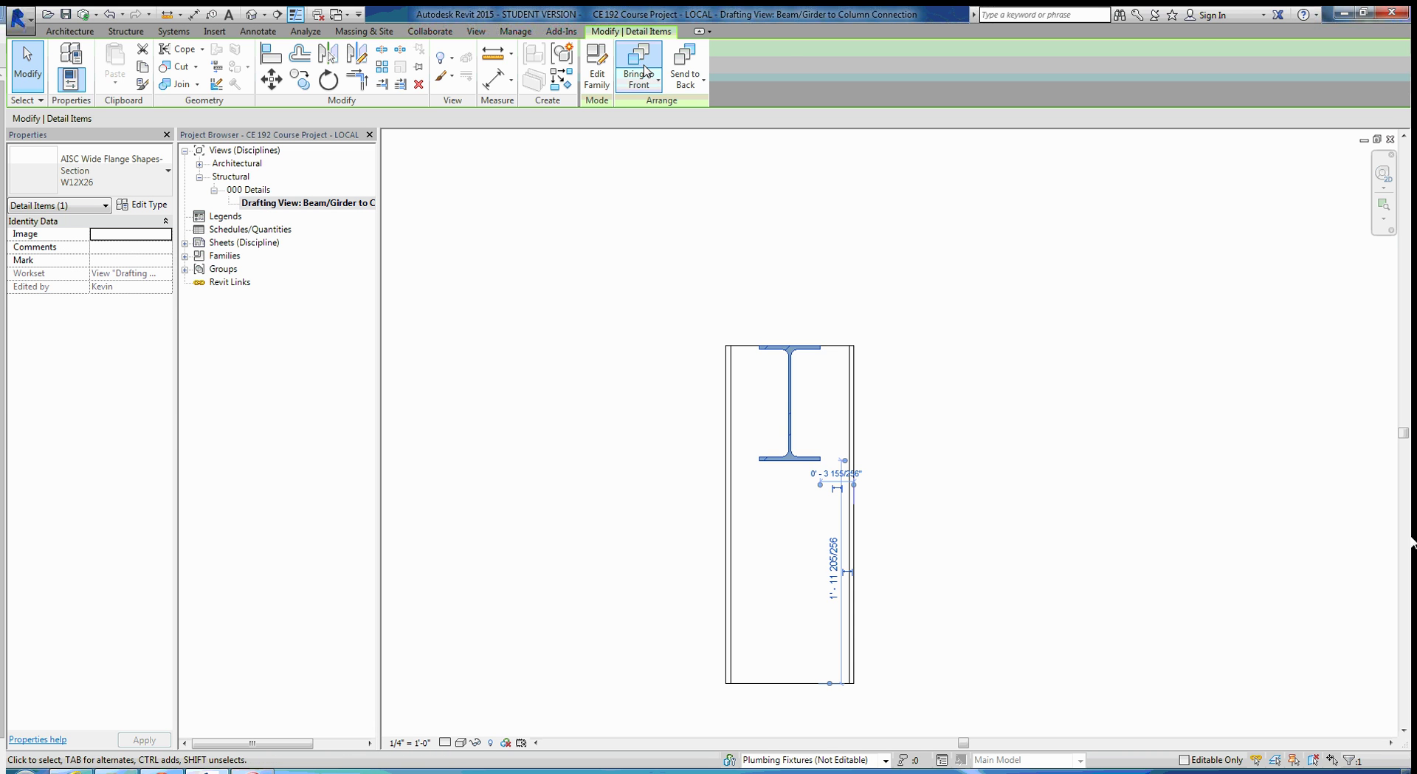
click(602, 404)
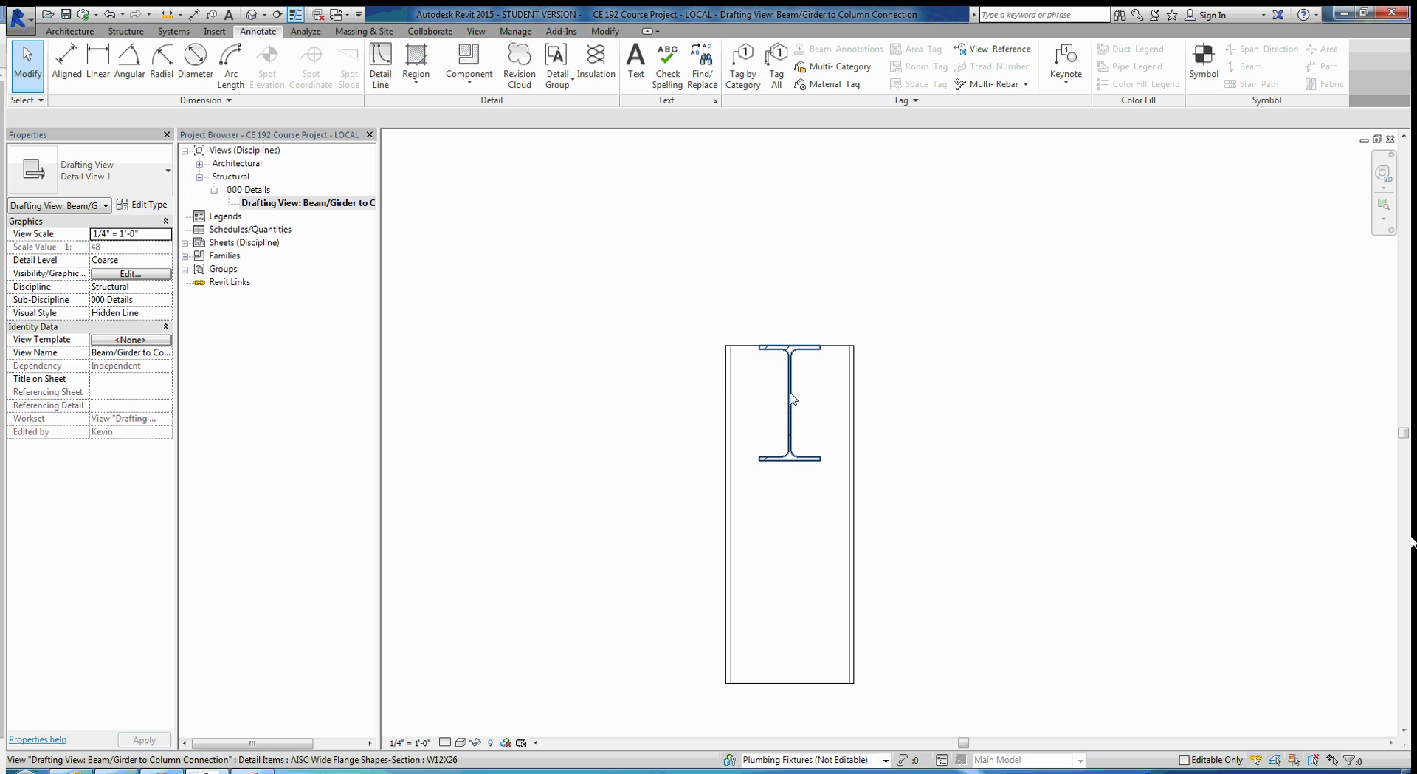
click(733, 393)
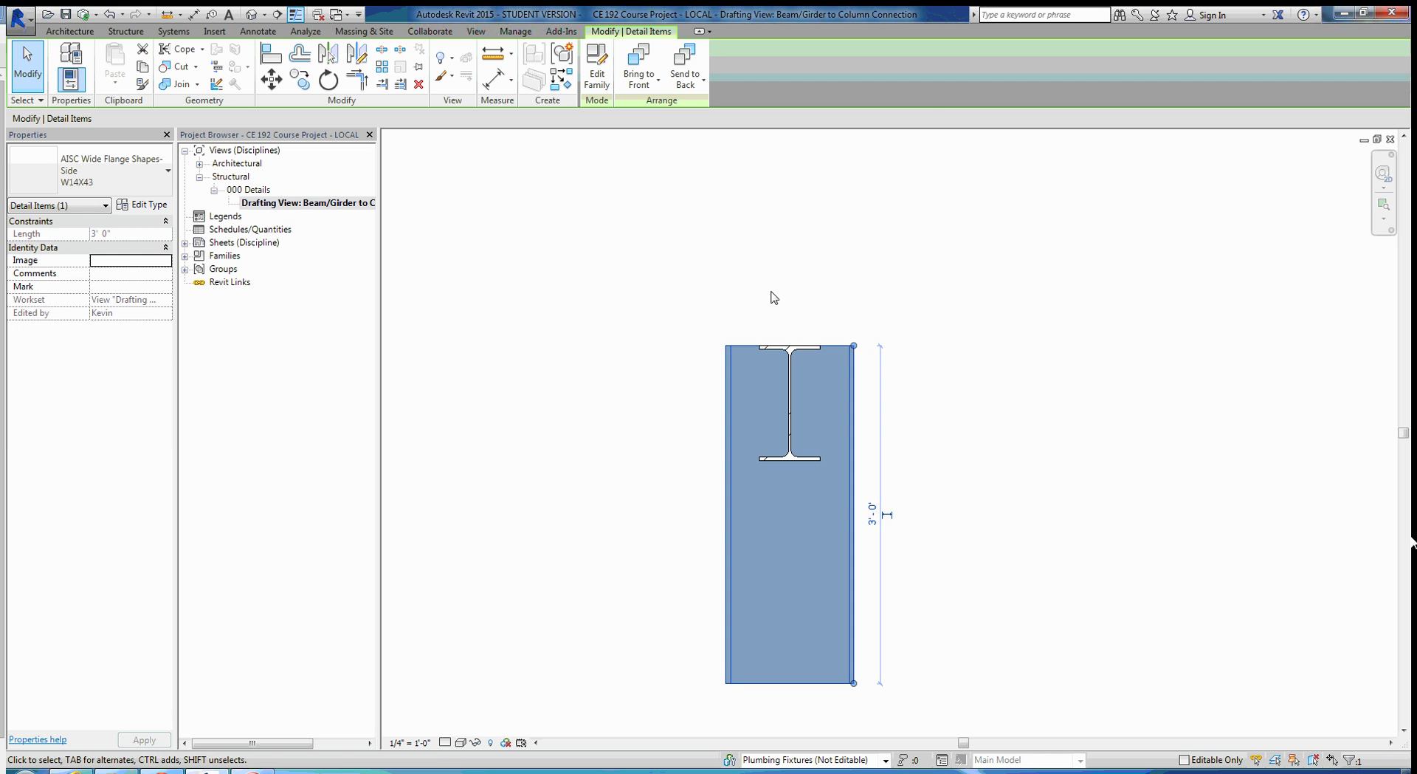
click(683, 56)
click(526, 506)
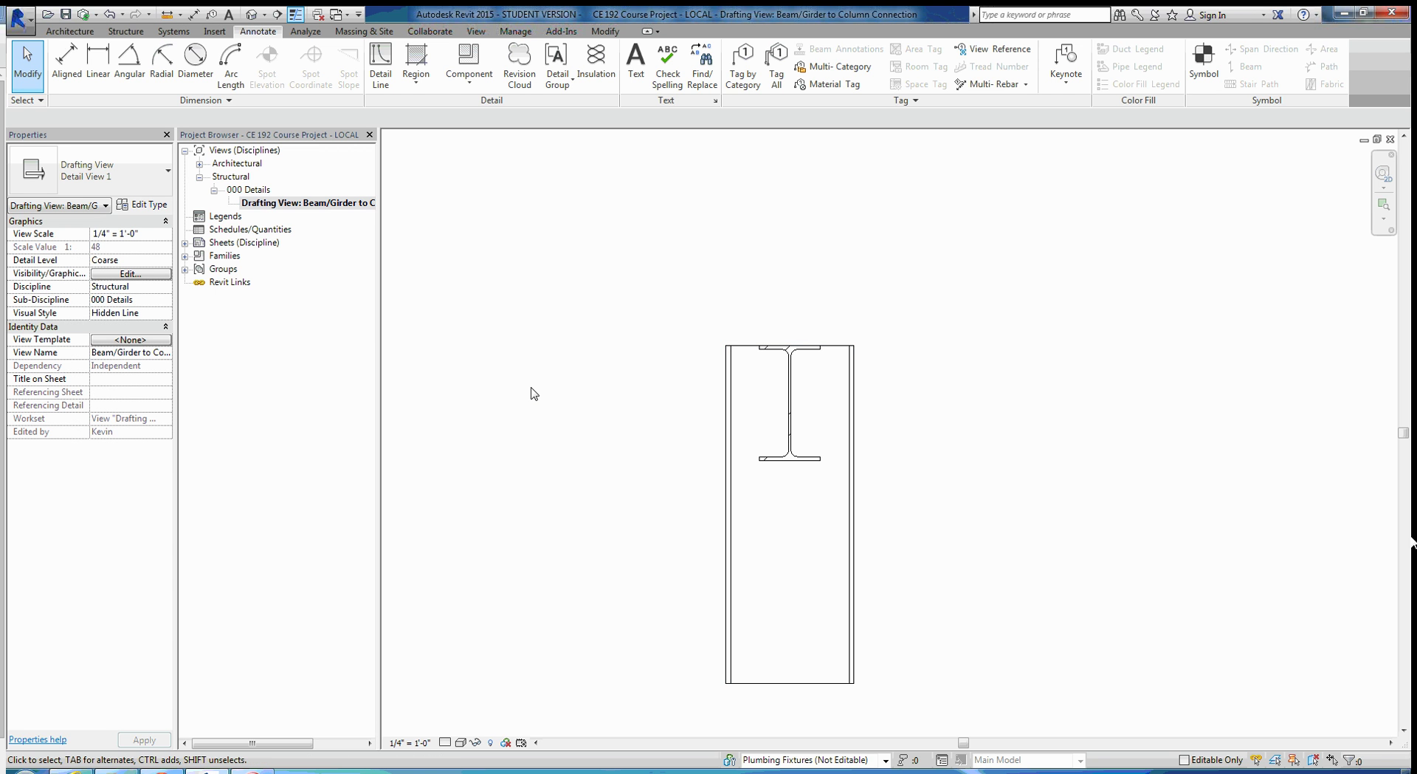
- Place a 3'-0" long W16X50 side-view beam running horizontally right from the column's top right corner
click(469, 59)
click(128, 172)
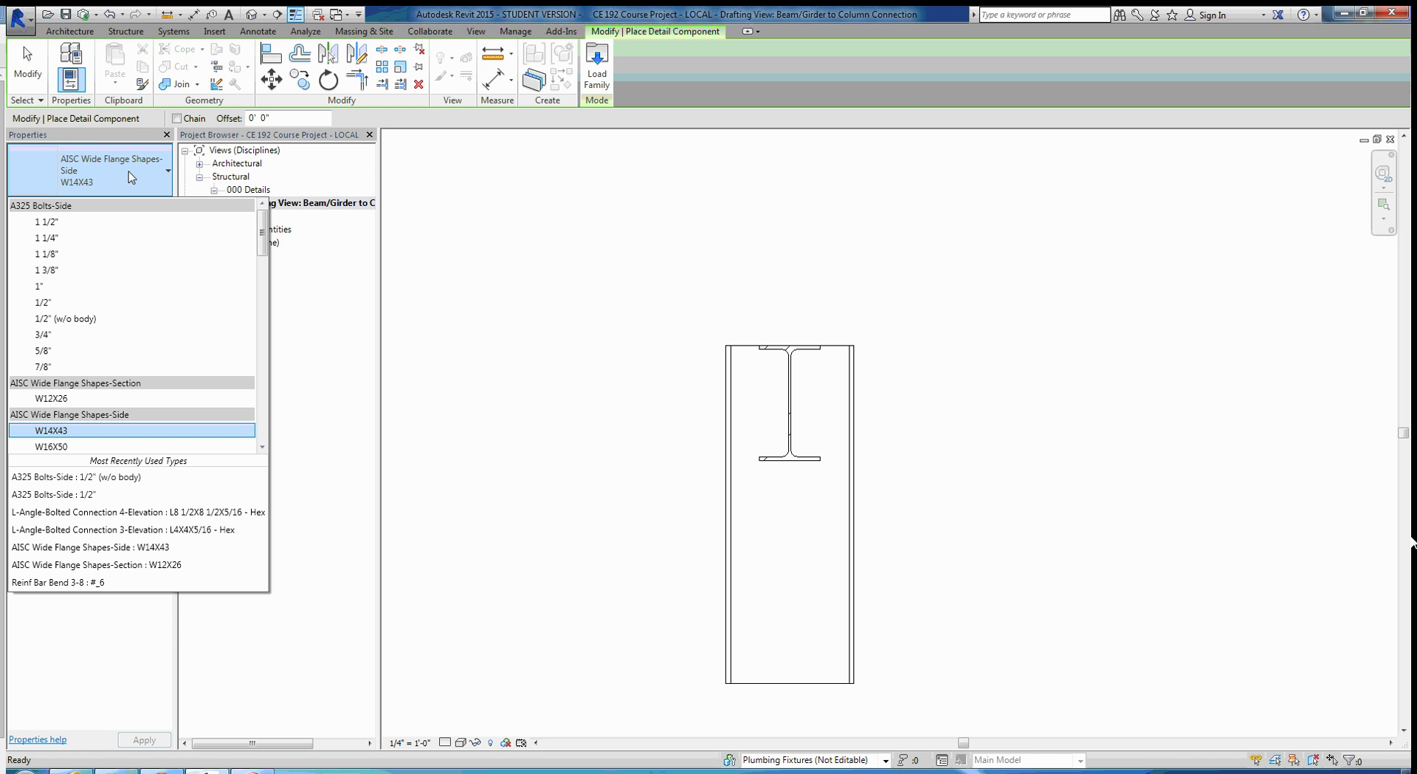
click(52, 447)
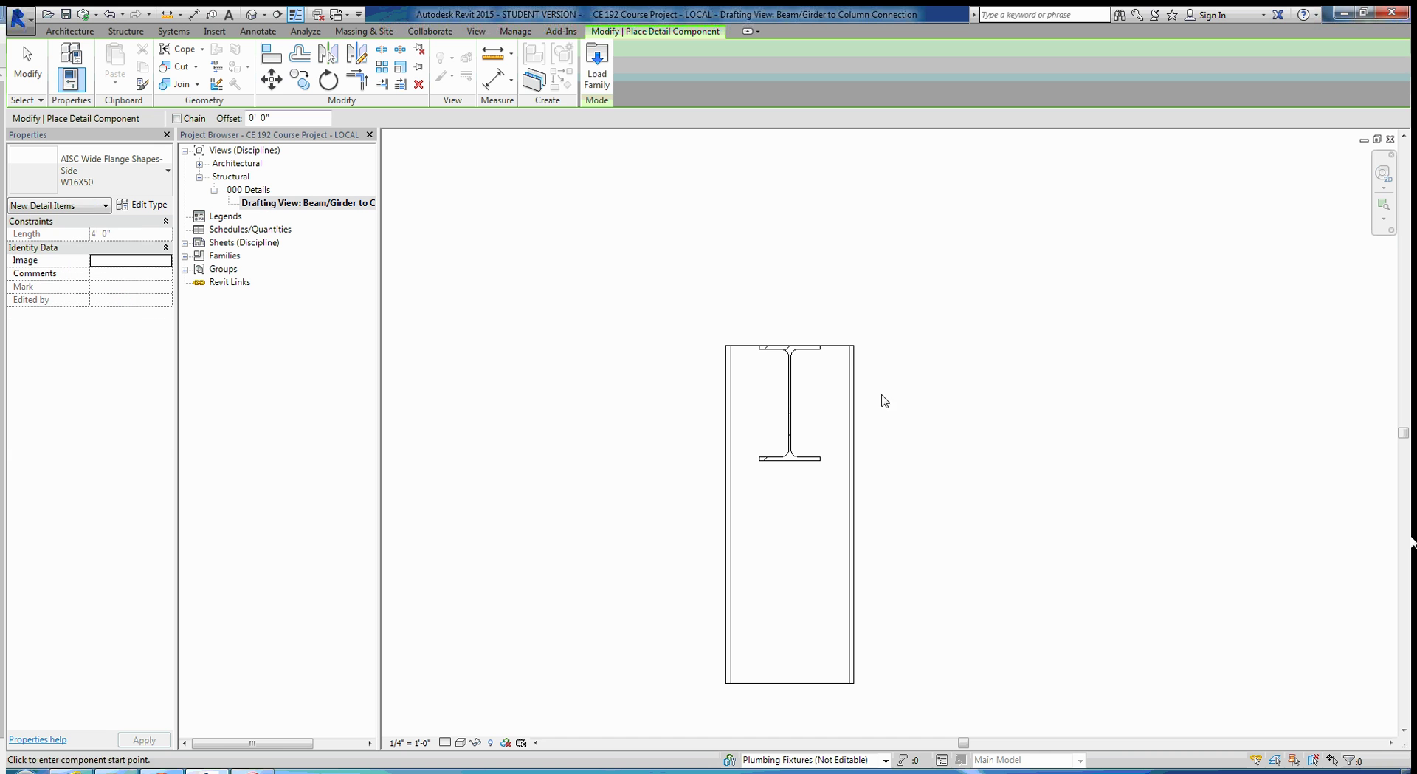
click(855, 347)
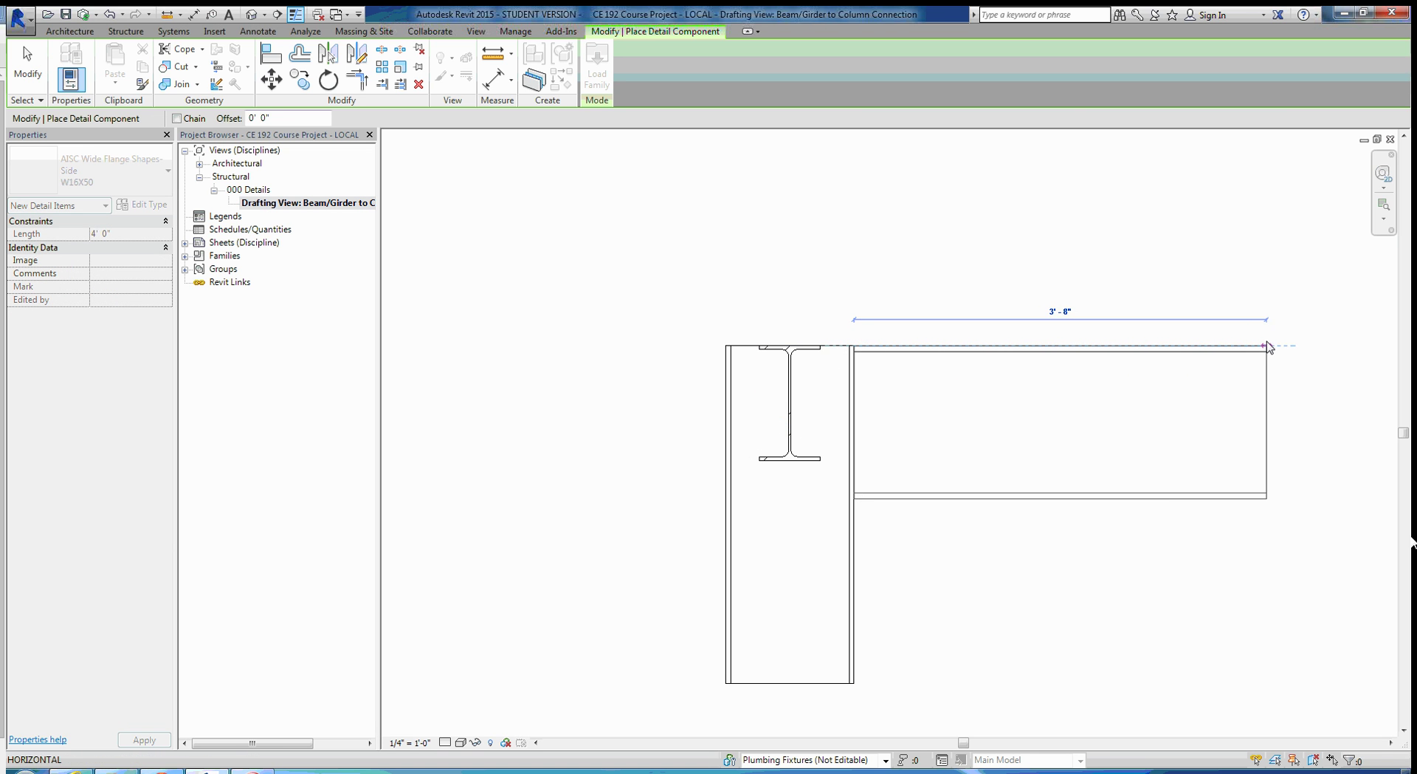
click(1191, 346)
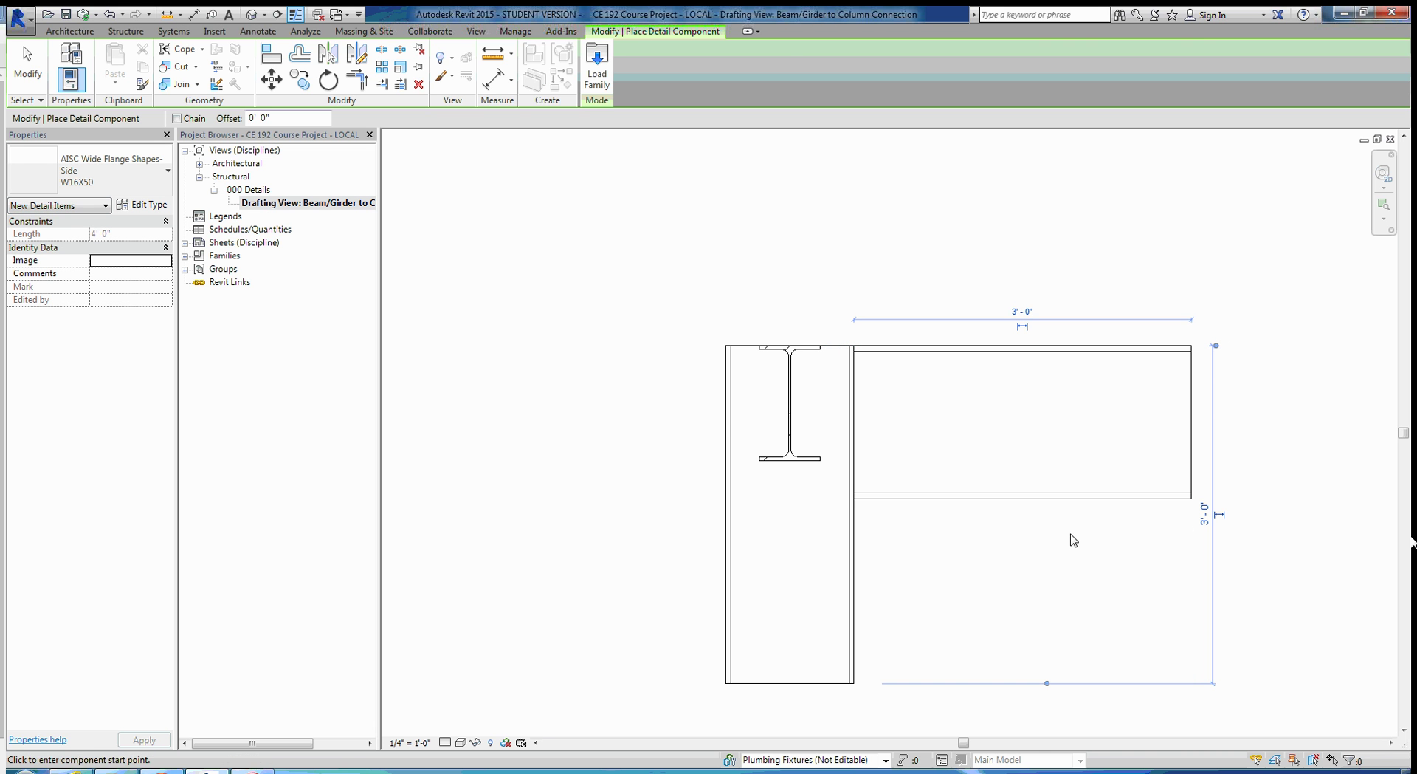
key(Escape)
key(Escape)
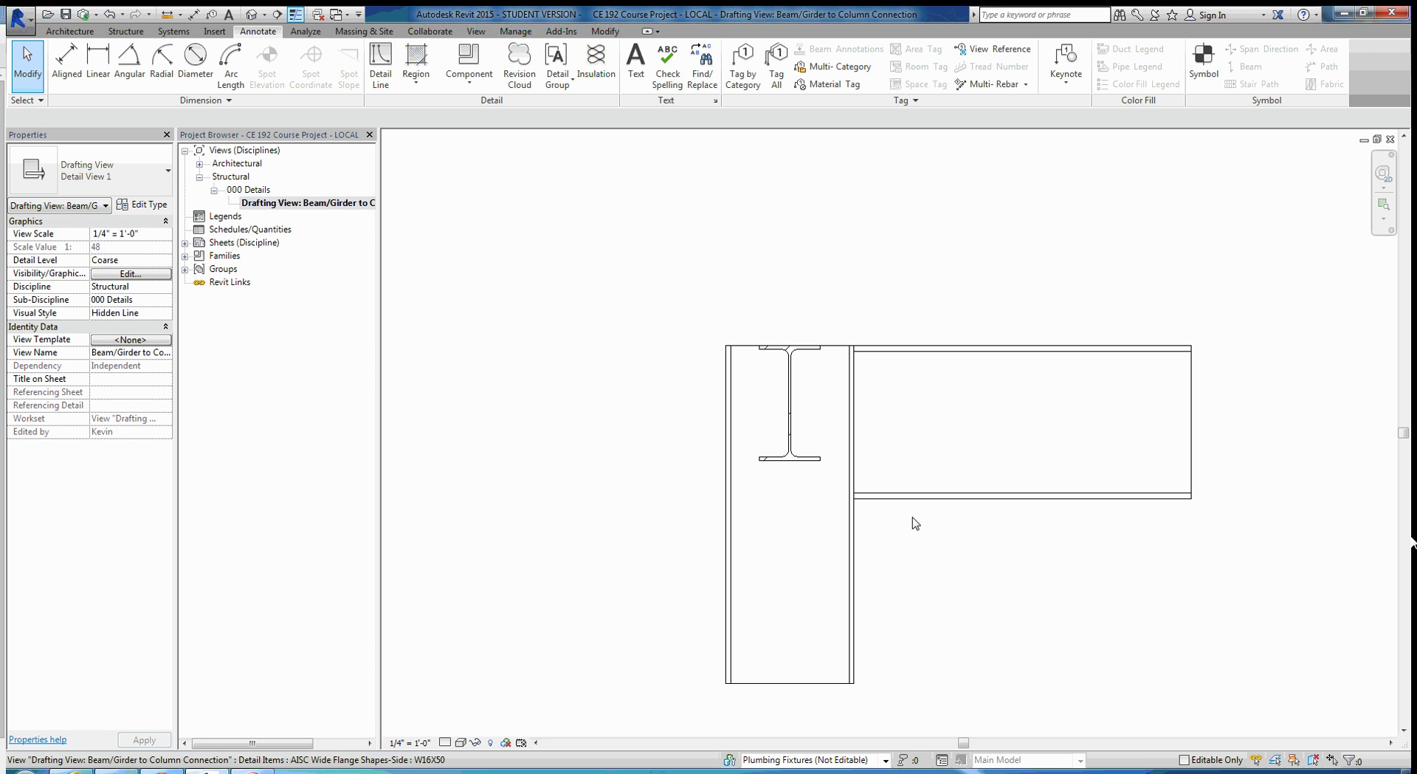
- Move the W16X50 beam horizontally about 2" to the right, leaving a gap from the column
click(855, 351)
key(m)
key(v)
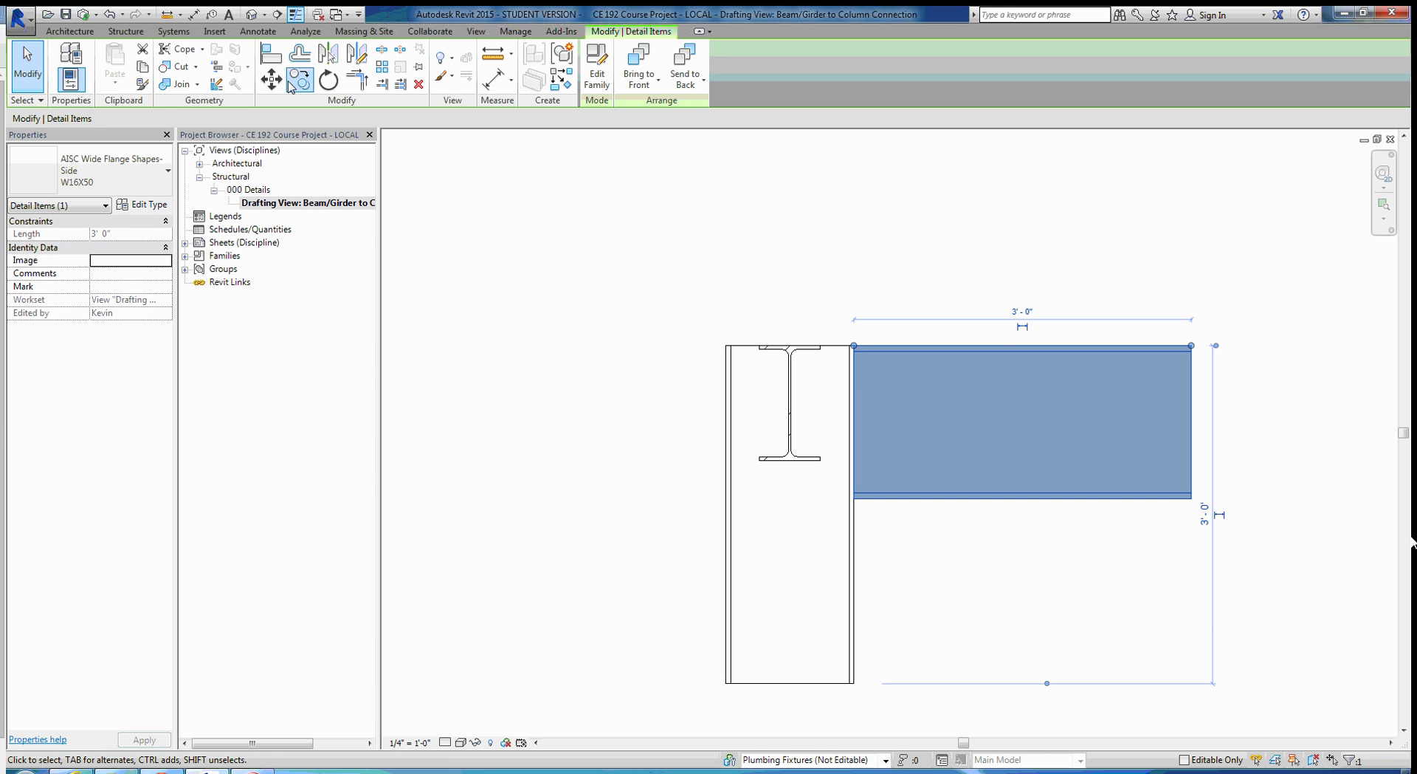
click(854, 344)
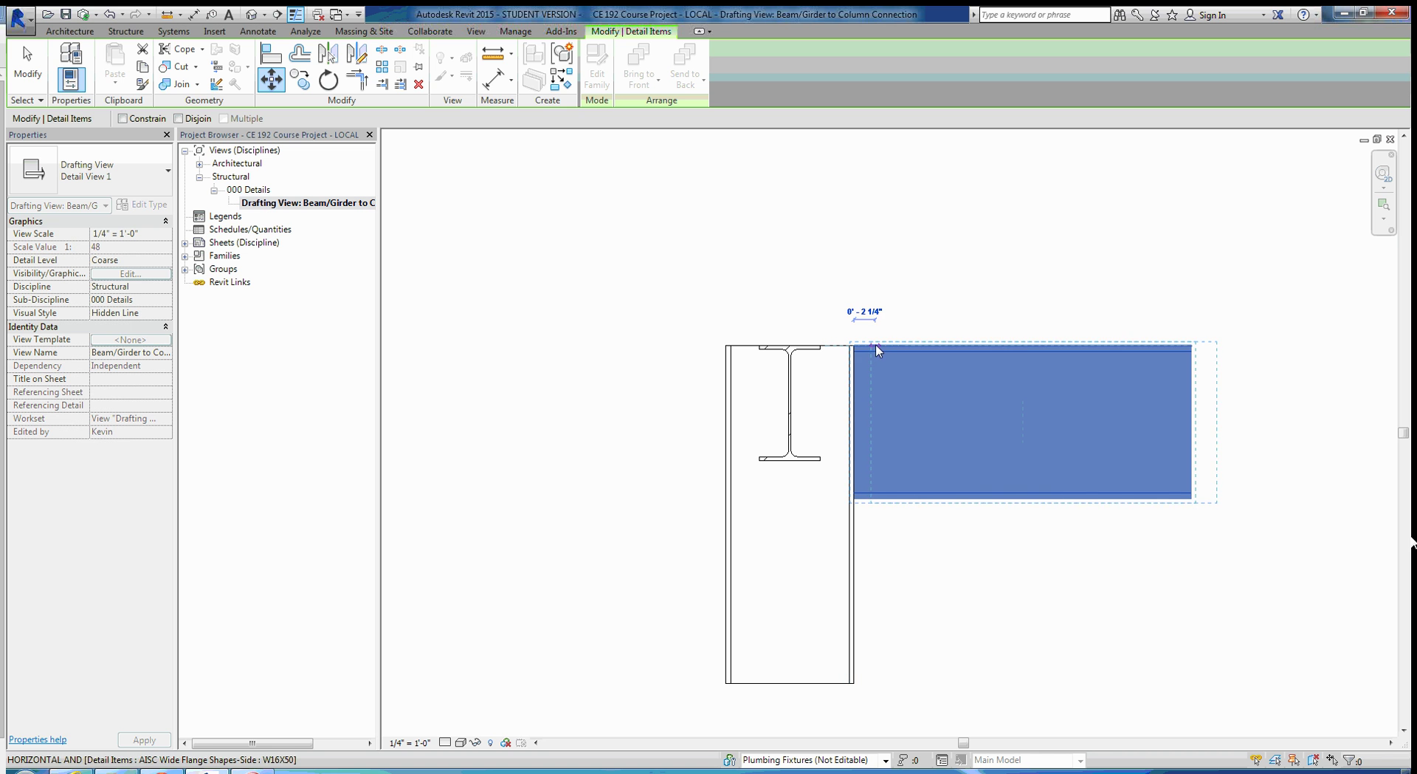
click(873, 346)
key(Escape)
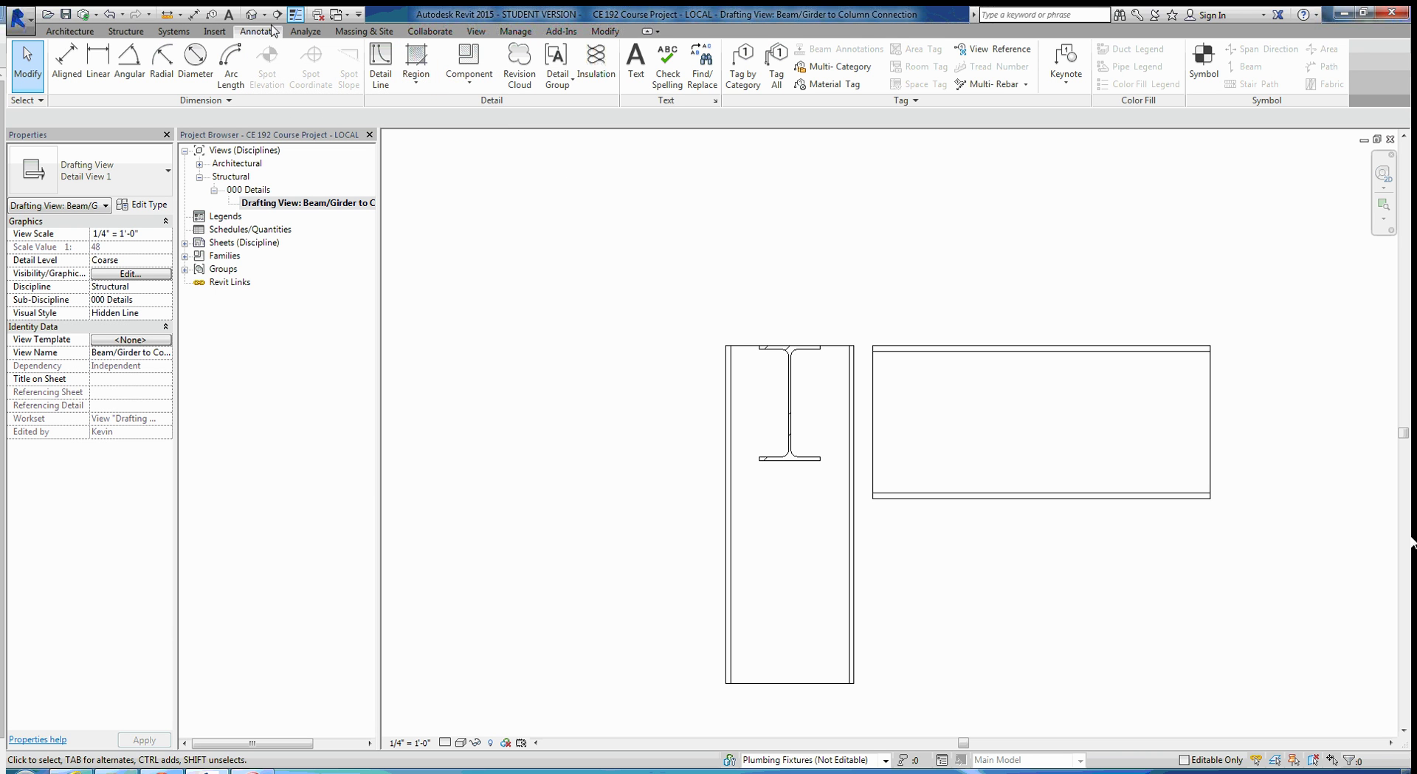
- Place an L-Angle-Bolted Connection 3-Elevation, type L4X4X5/16 - Hex, against the right face of the W12X26 web
click(468, 59)
click(110, 170)
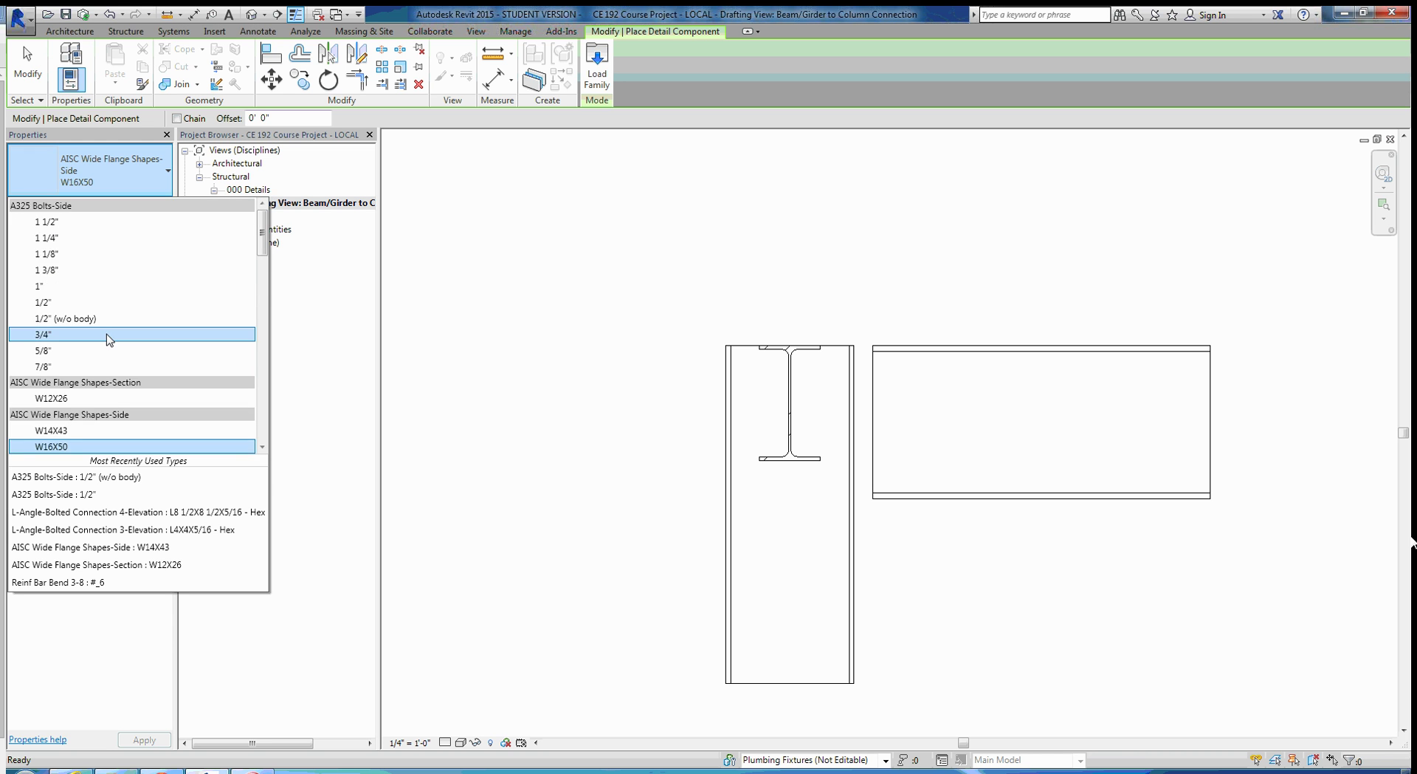
scroll(110, 339, down, 4)
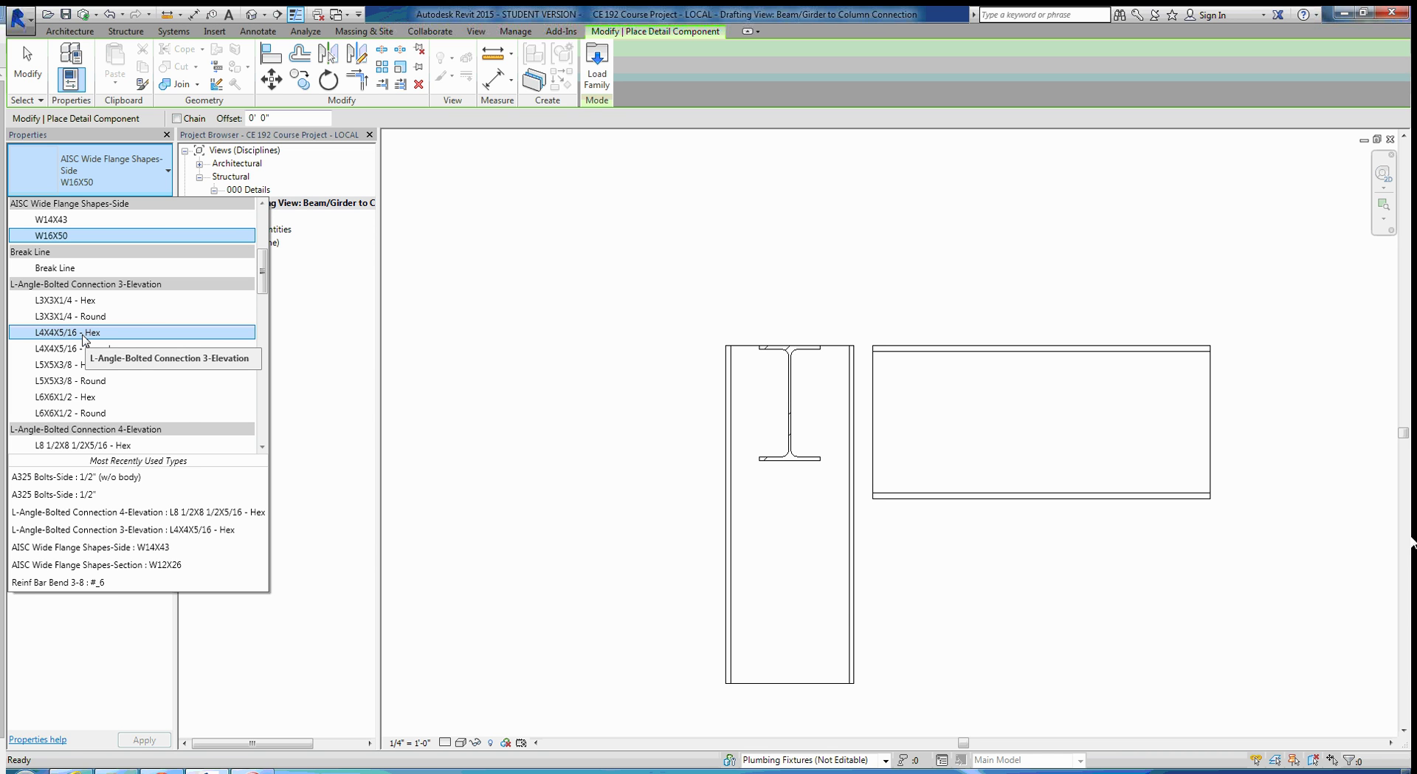
click(84, 333)
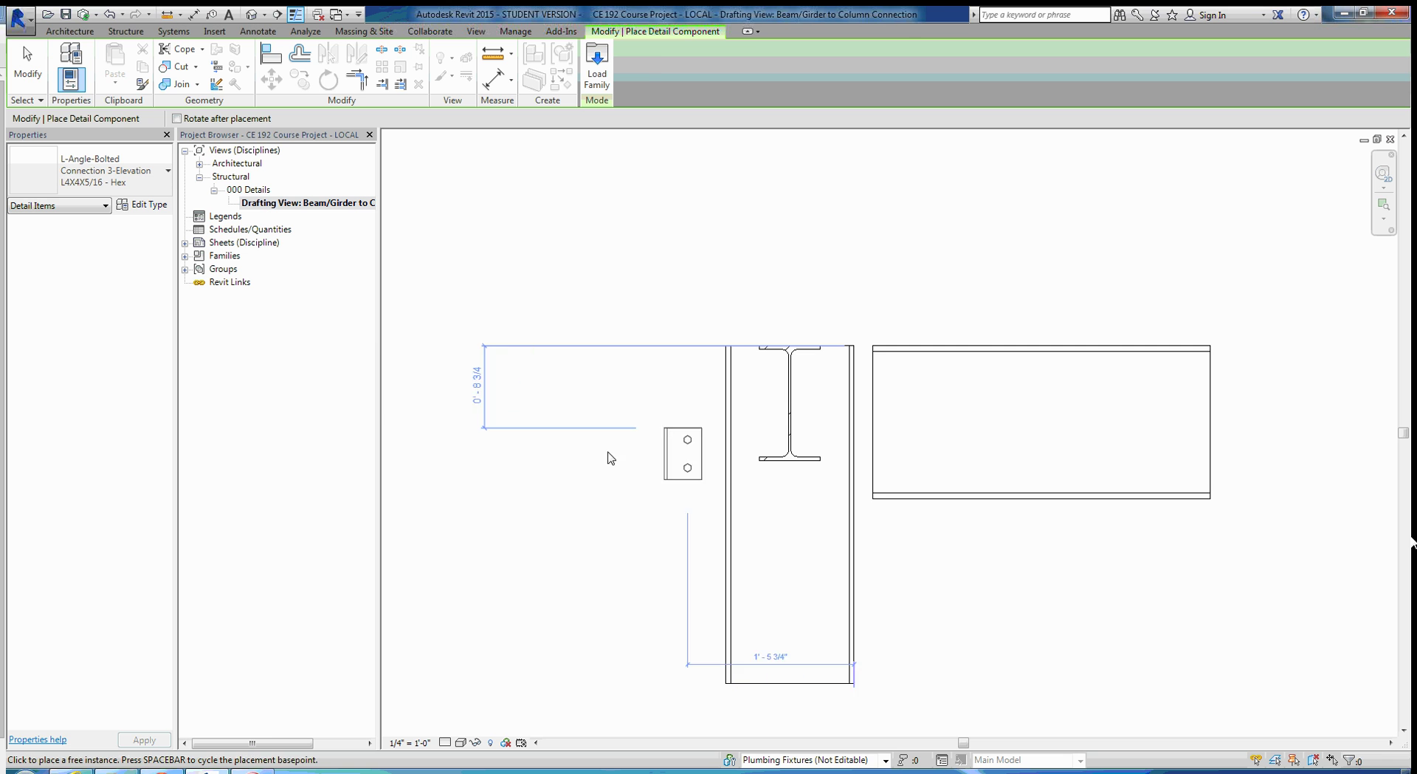
scroll(583, 427, up, 4)
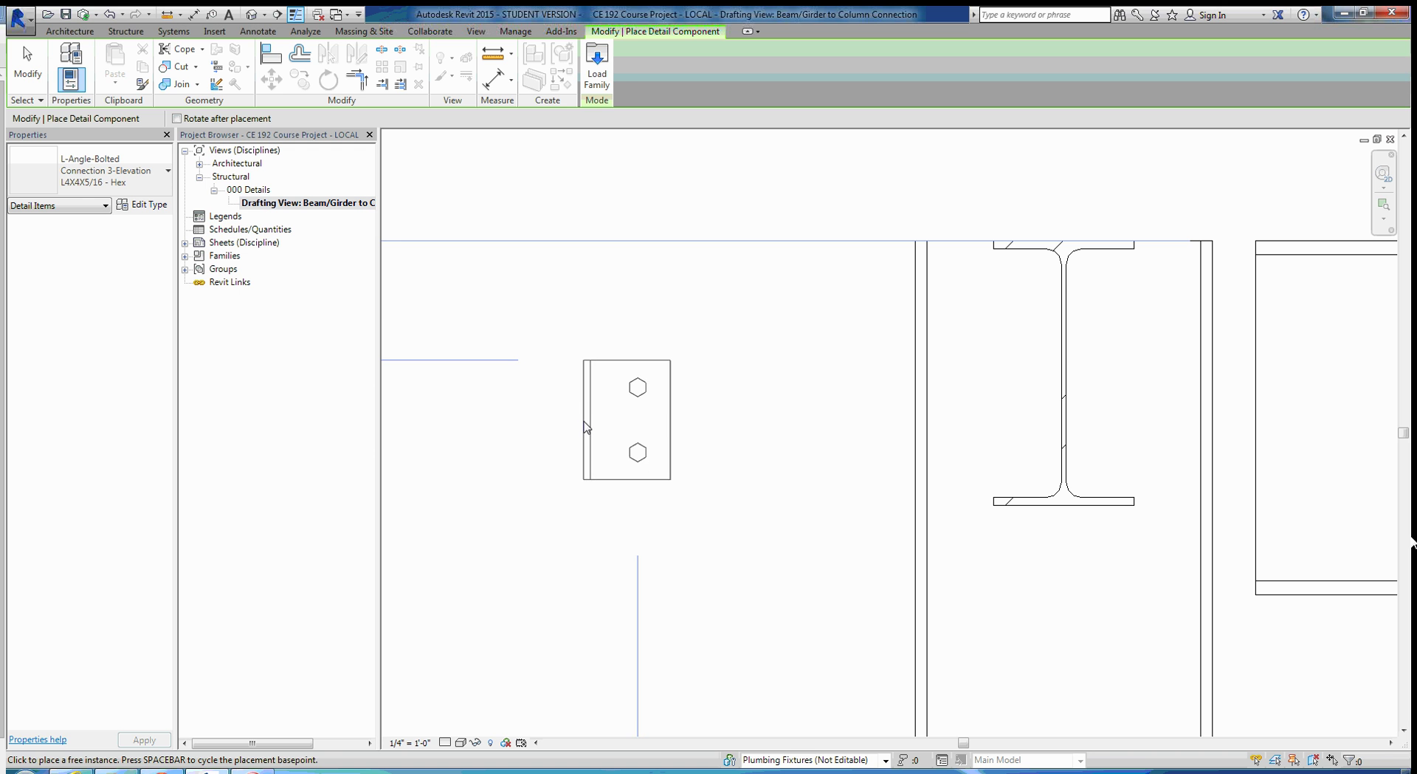
middle_drag(1140, 398, 689, 496)
scroll(523, 484, up, 3)
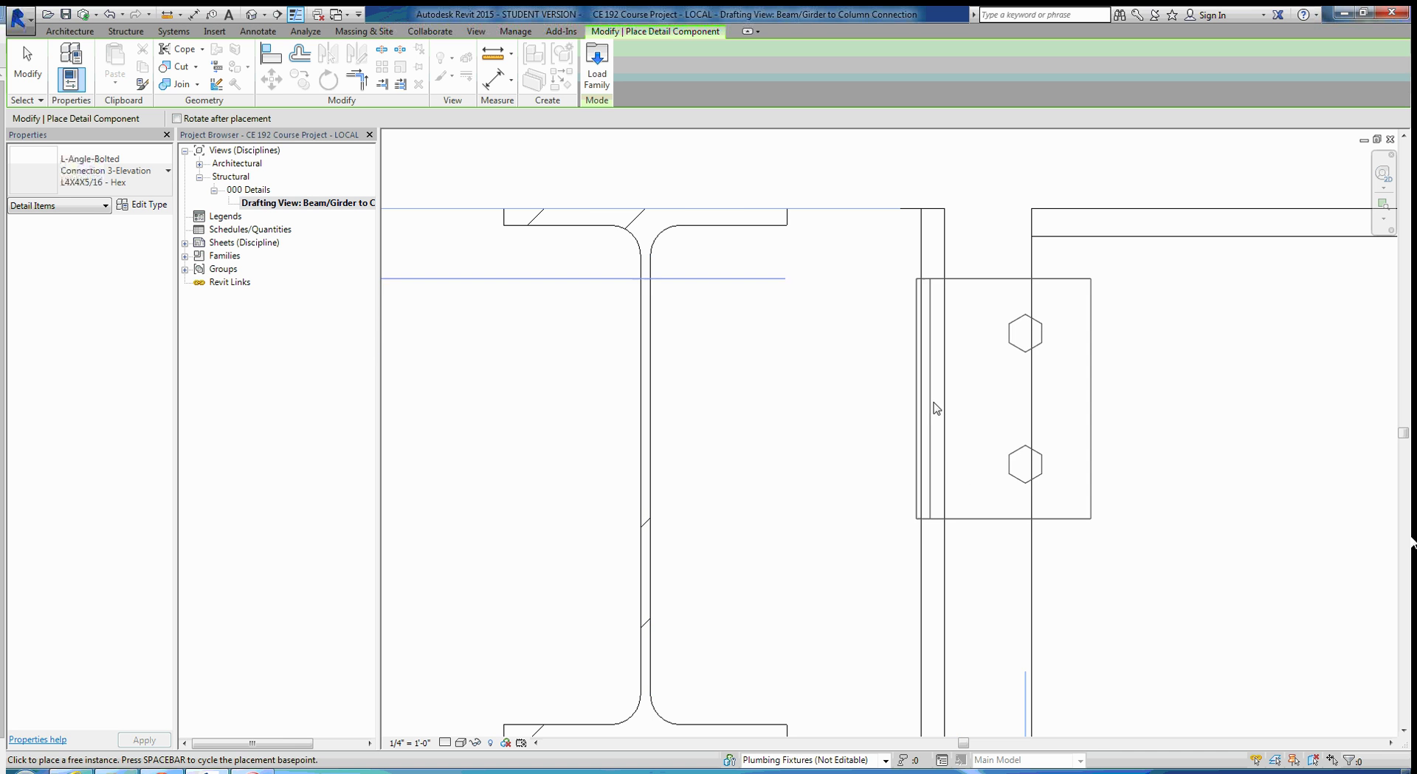
click(652, 478)
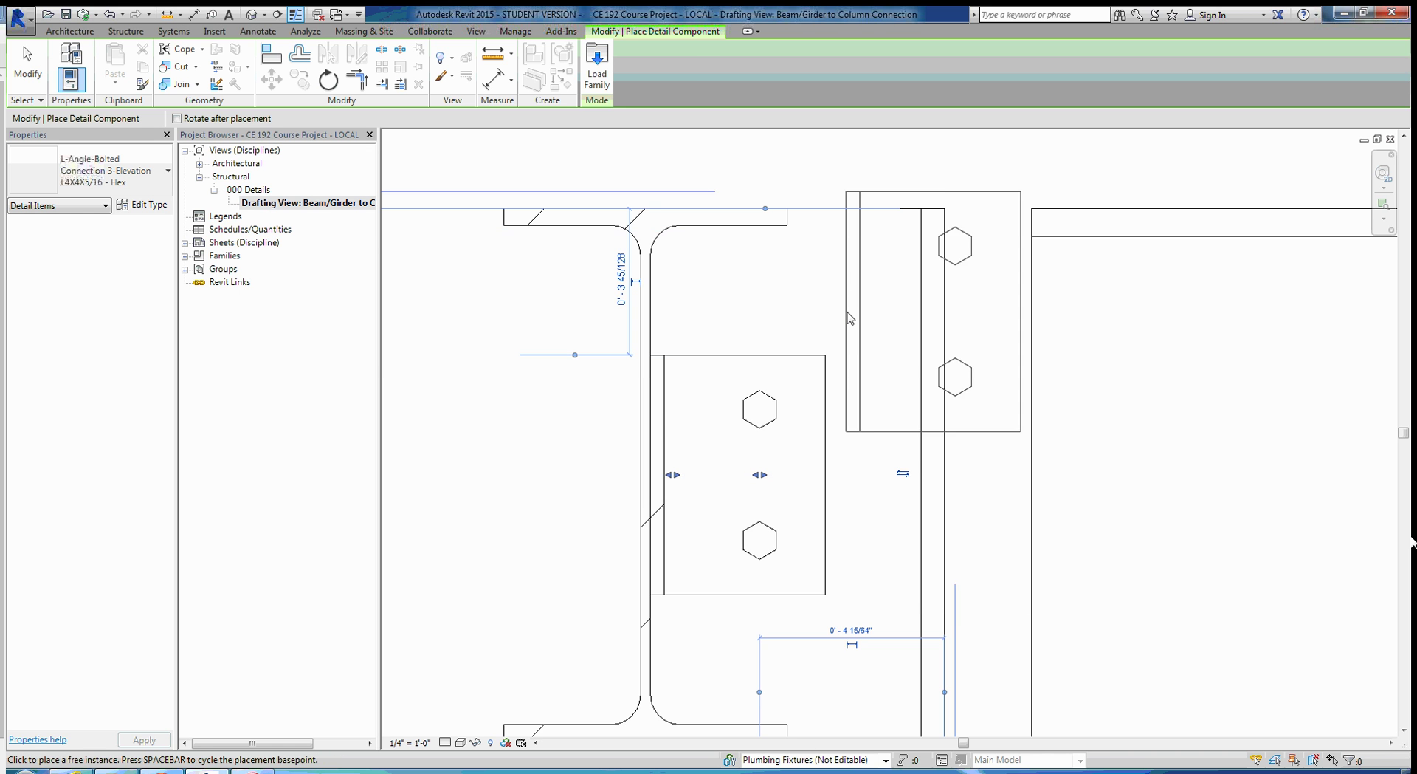
- Place a flipped L4X4X5/16 - Hex angle at the midpoint of the W12X26 web's left face, level with the right-hand angle
scroll(835, 324, down, 2)
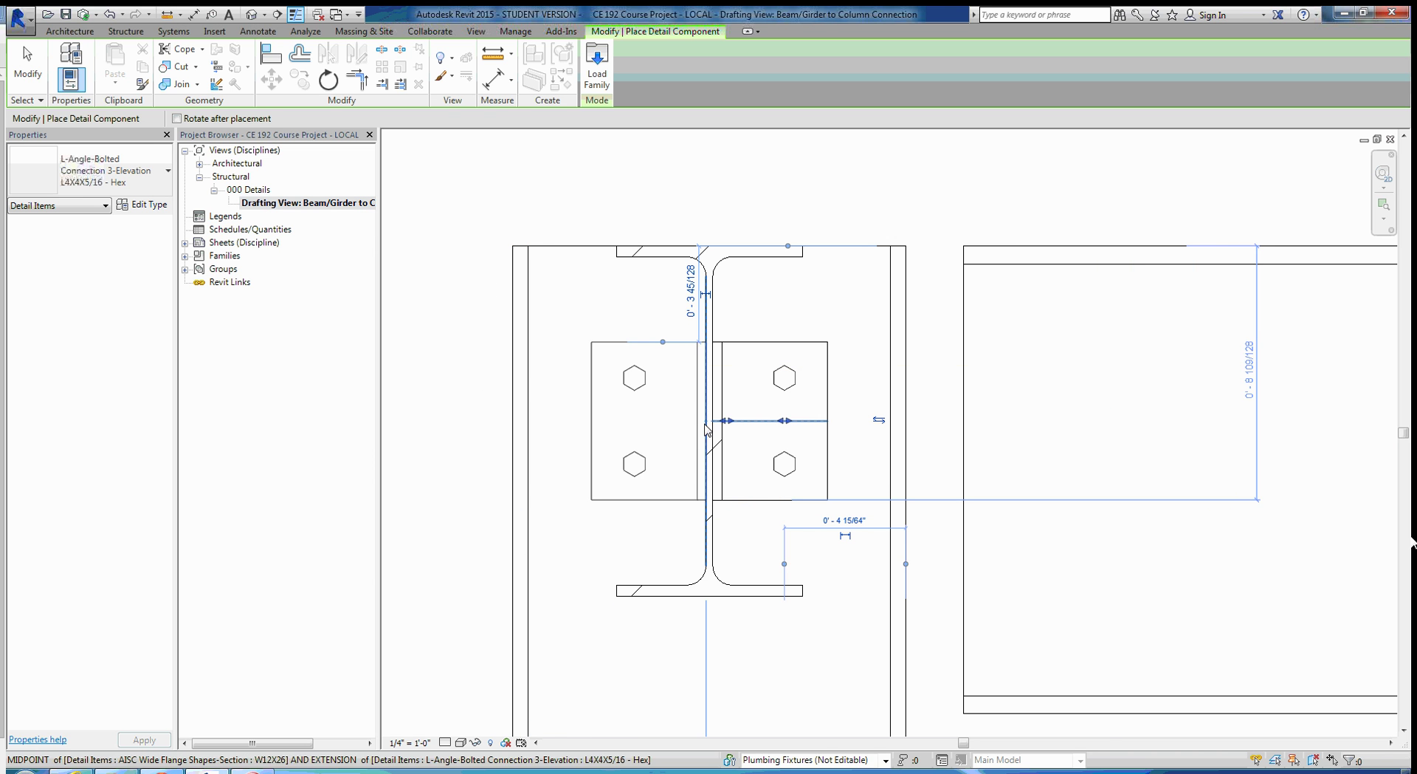
scroll(707, 426, up, 5)
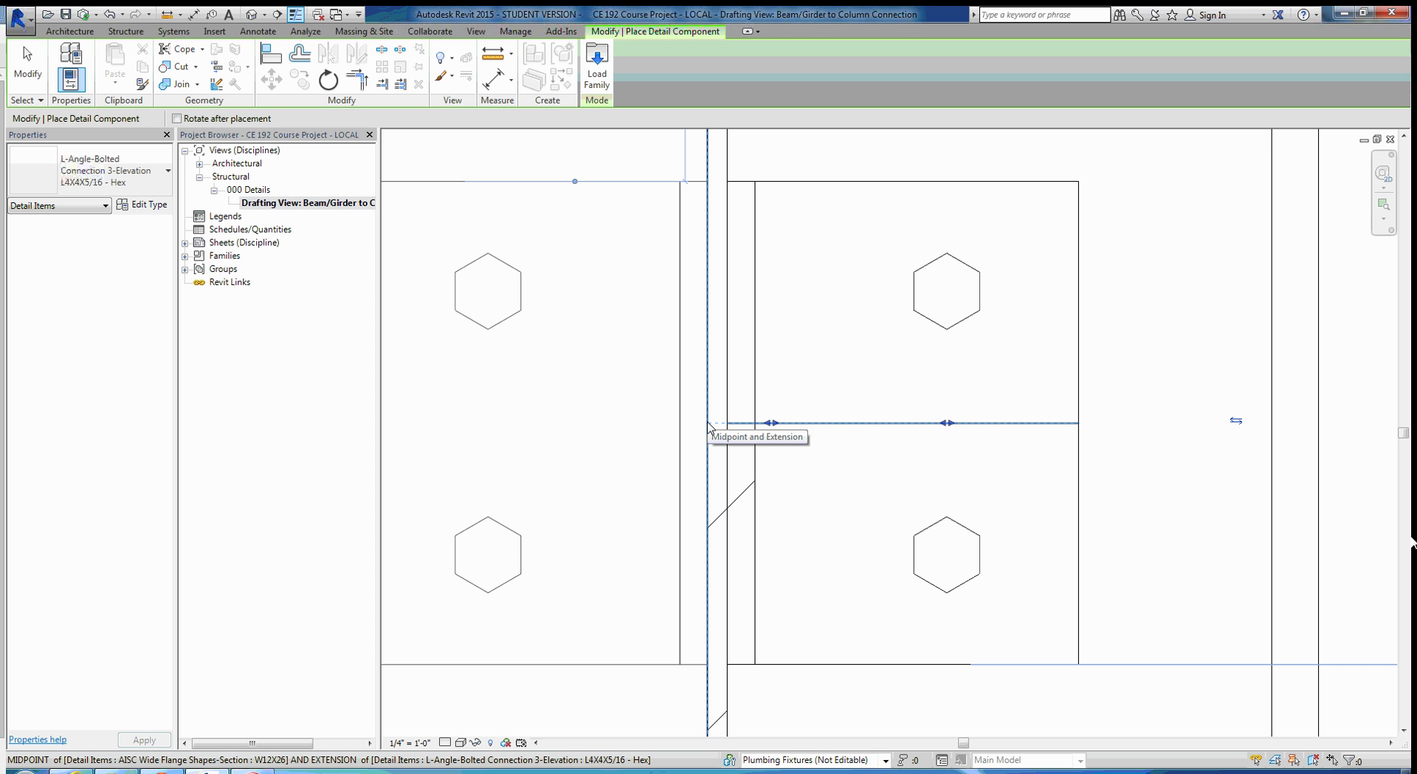
scroll(707, 426, down, 4)
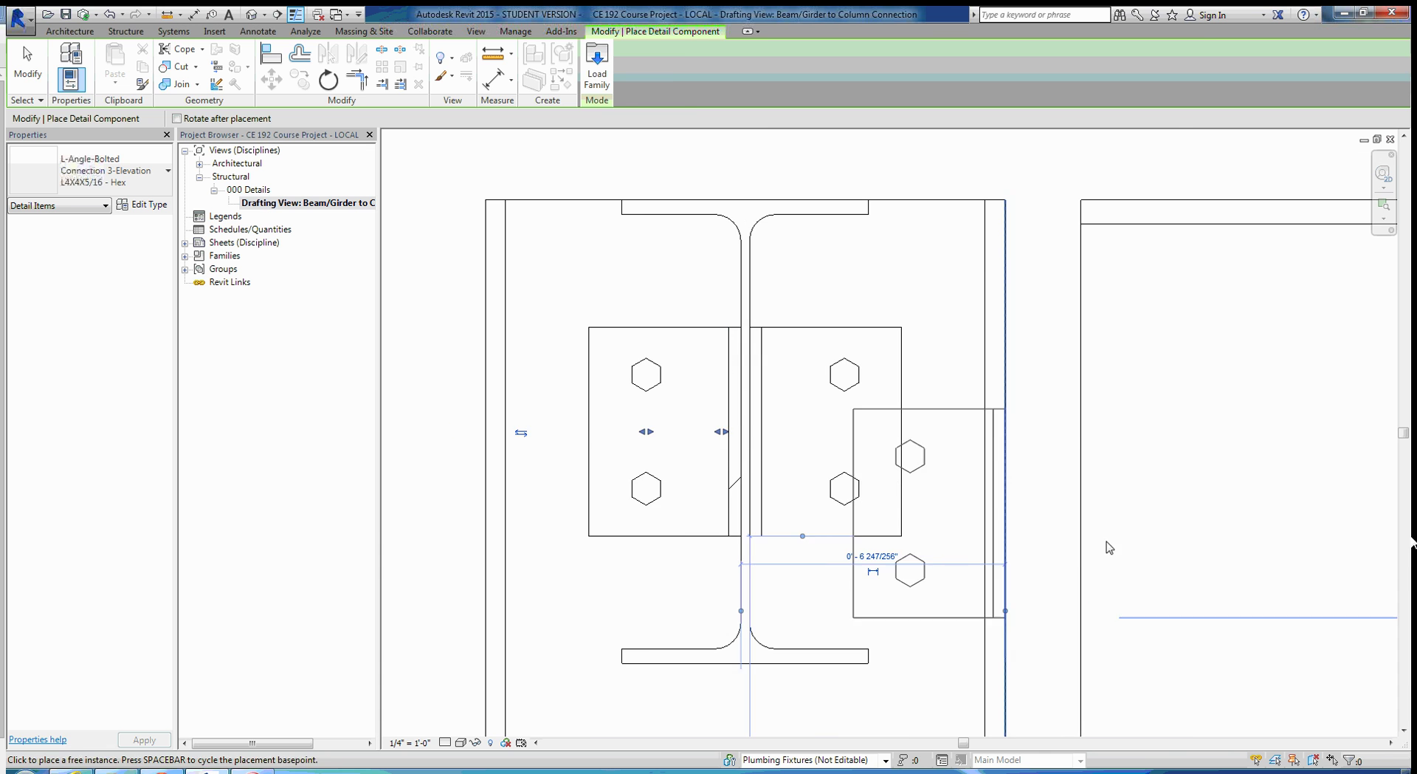
key(Escape)
scroll(915, 544, down, 2)
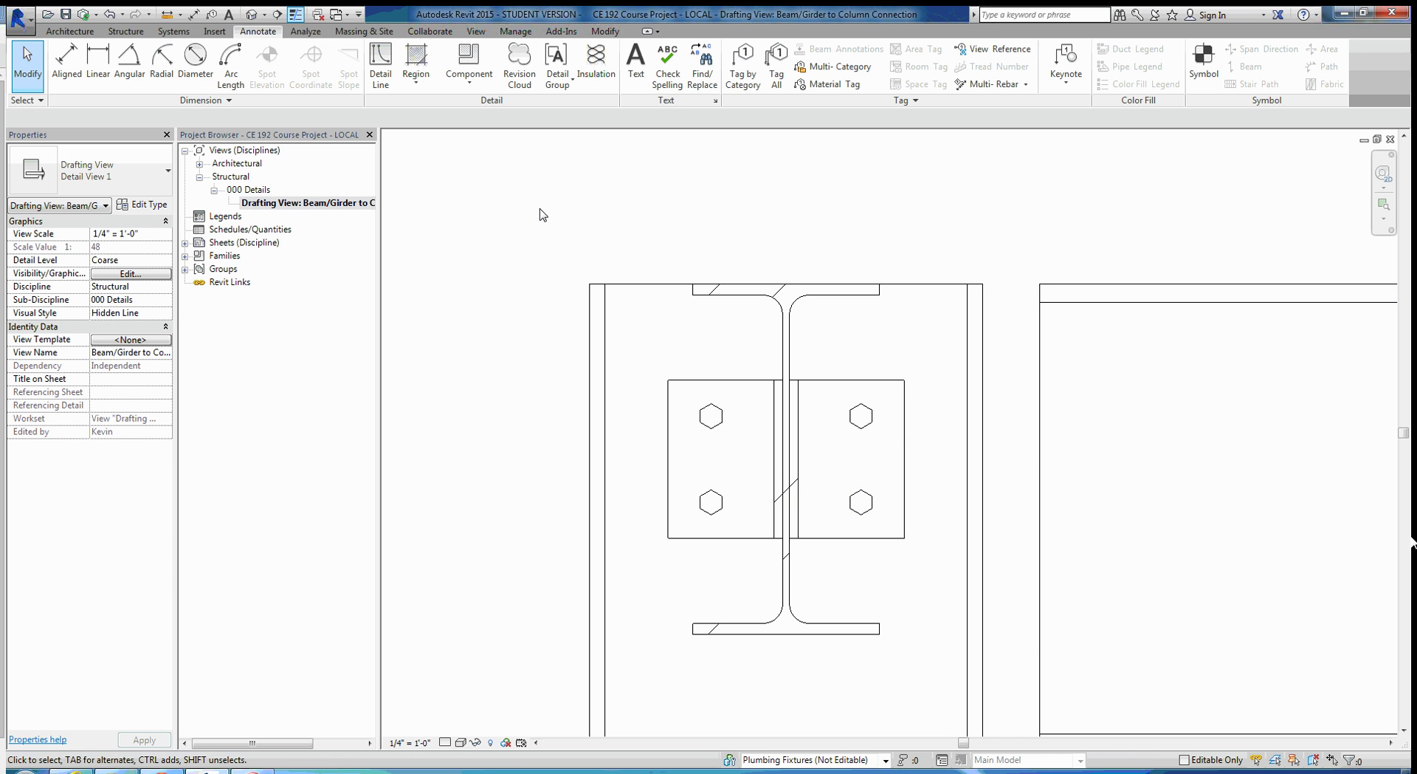
- Place an L-Angle-Bolted Connection 4-Elevation, type L8 1/2X8 1/2X5/16 - Hex, against the left end of the W16X50 beam
click(470, 62)
click(167, 171)
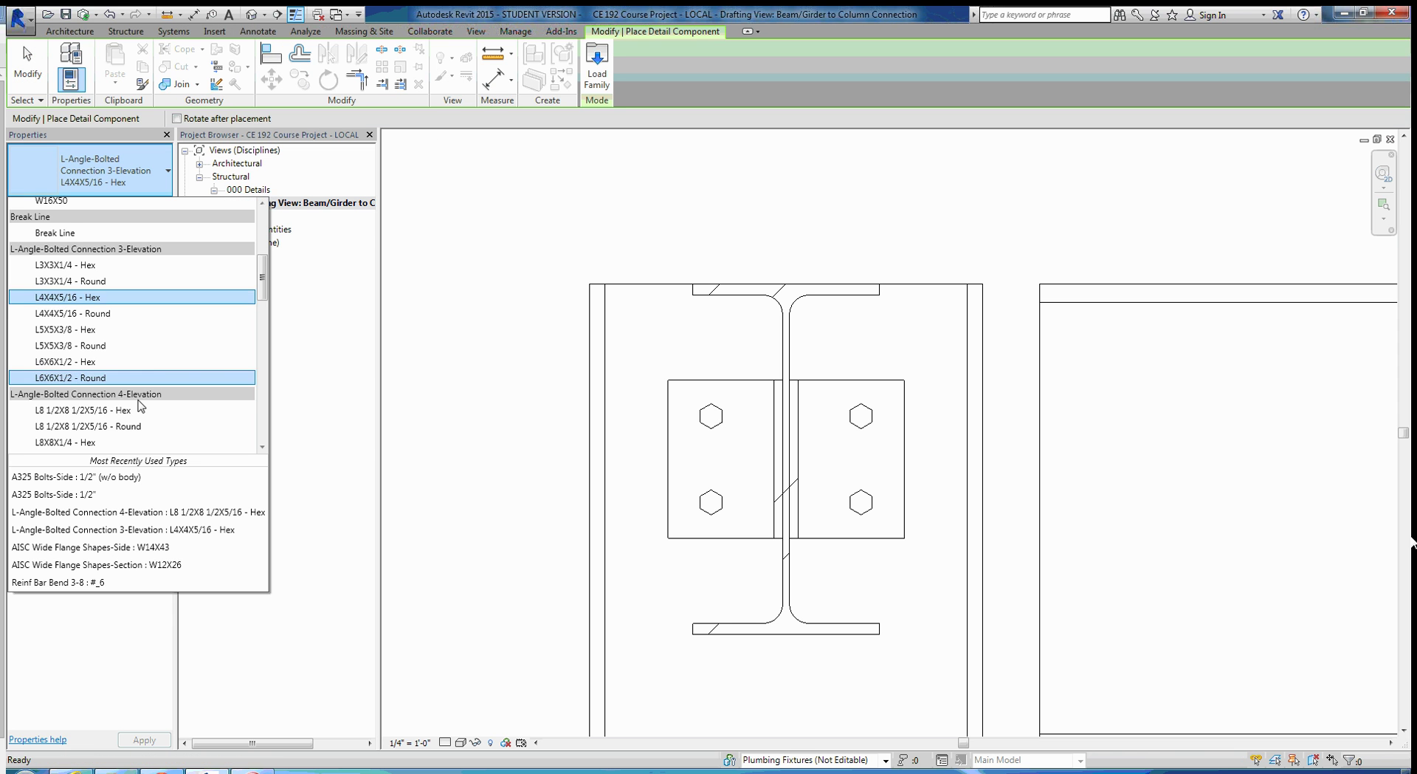
scroll(112, 357, down, 2)
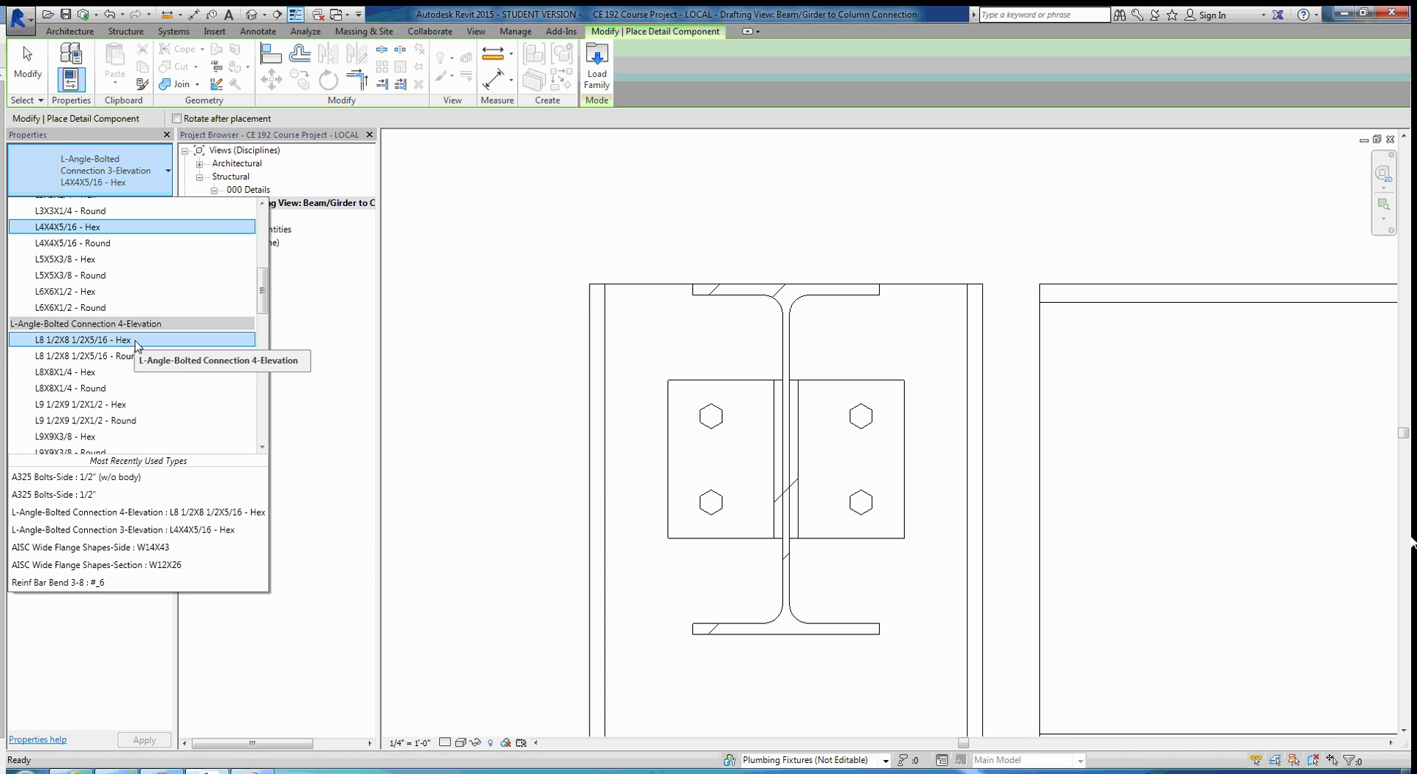
click(137, 340)
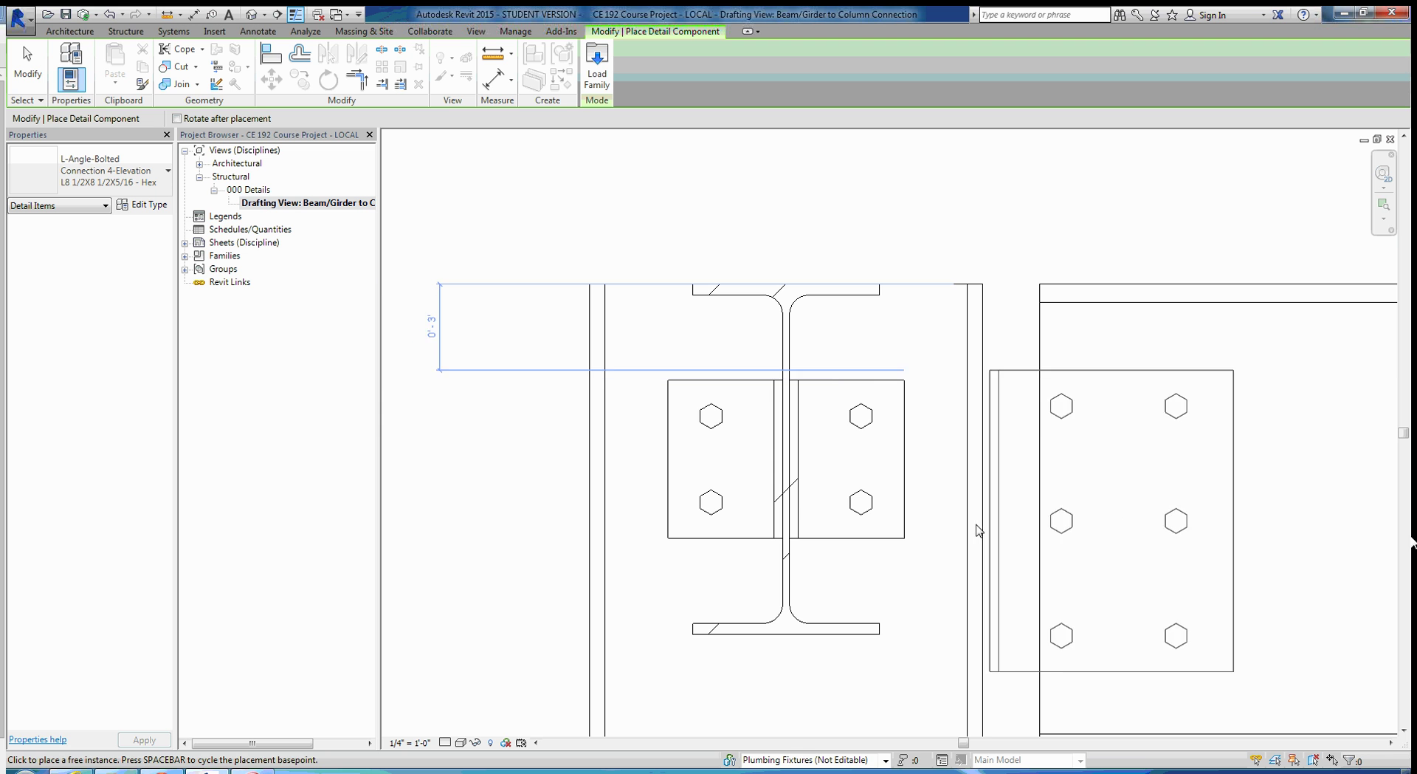
middle_drag(986, 550, 851, 441)
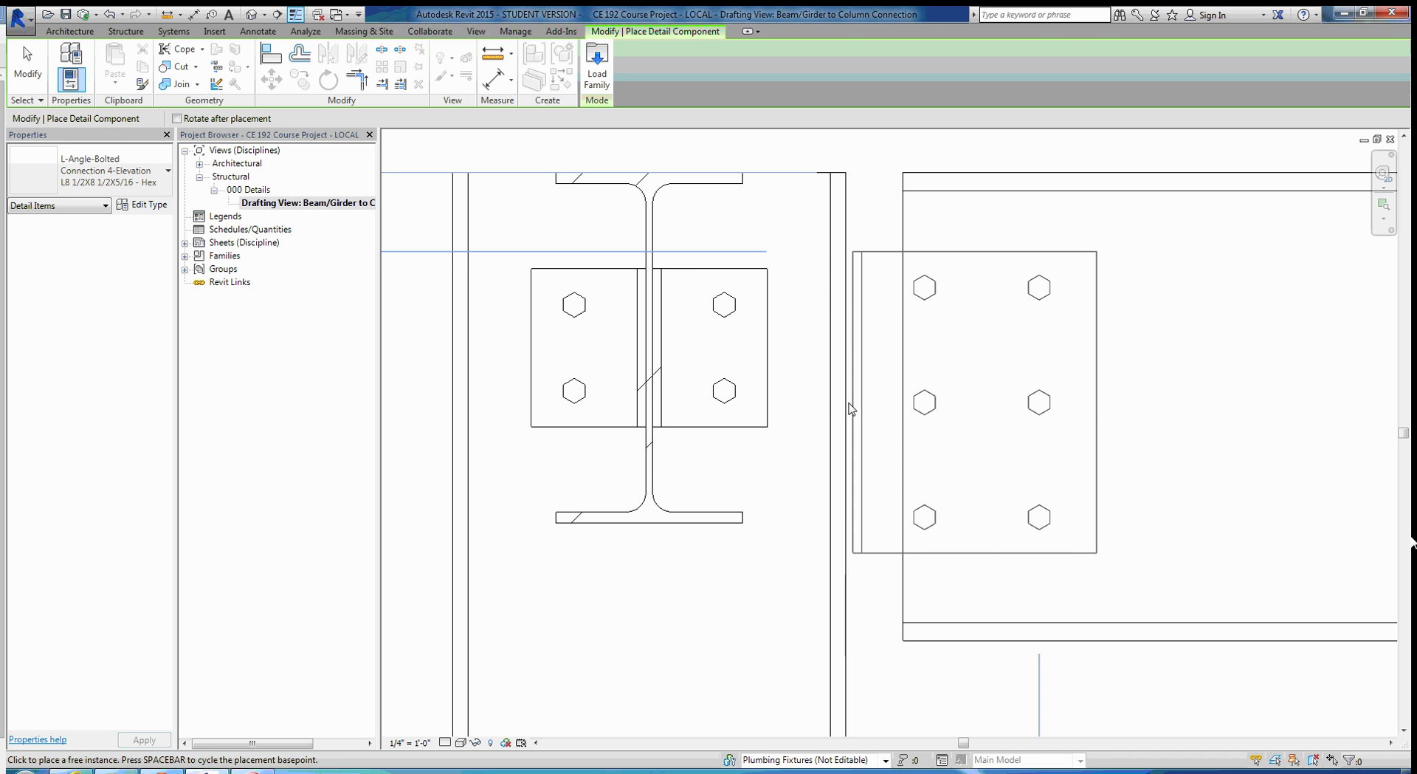
click(919, 409)
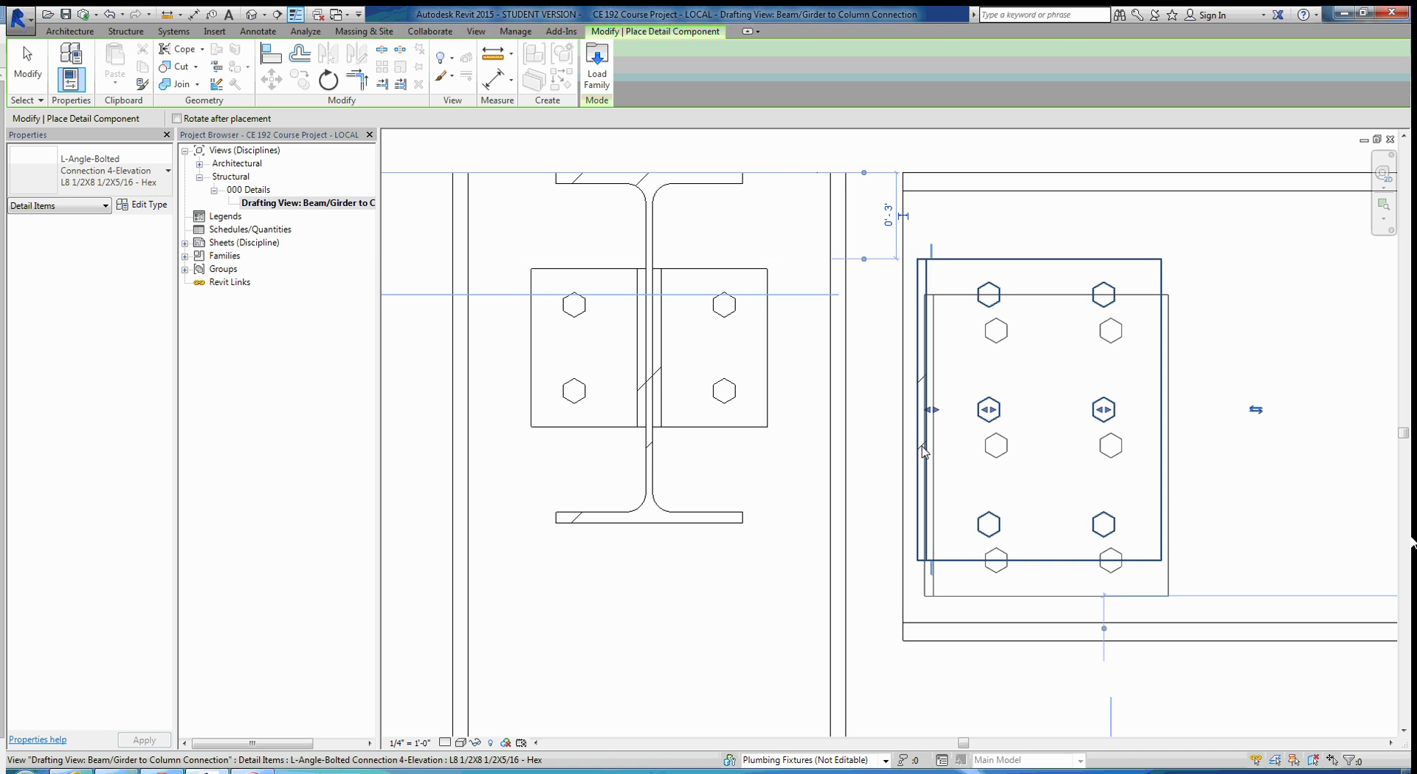
key(ctrl+z)
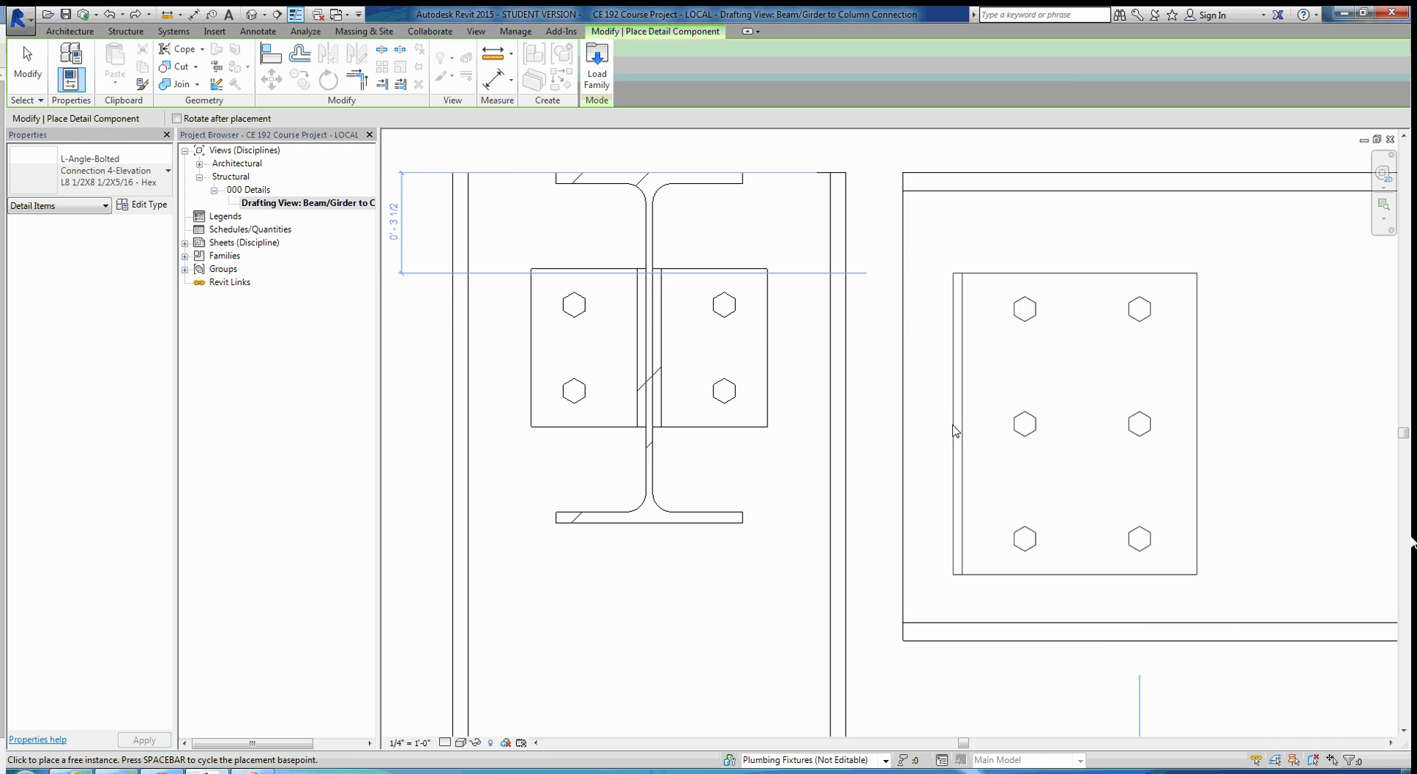
click(904, 410)
key(Escape)
key(Escape)
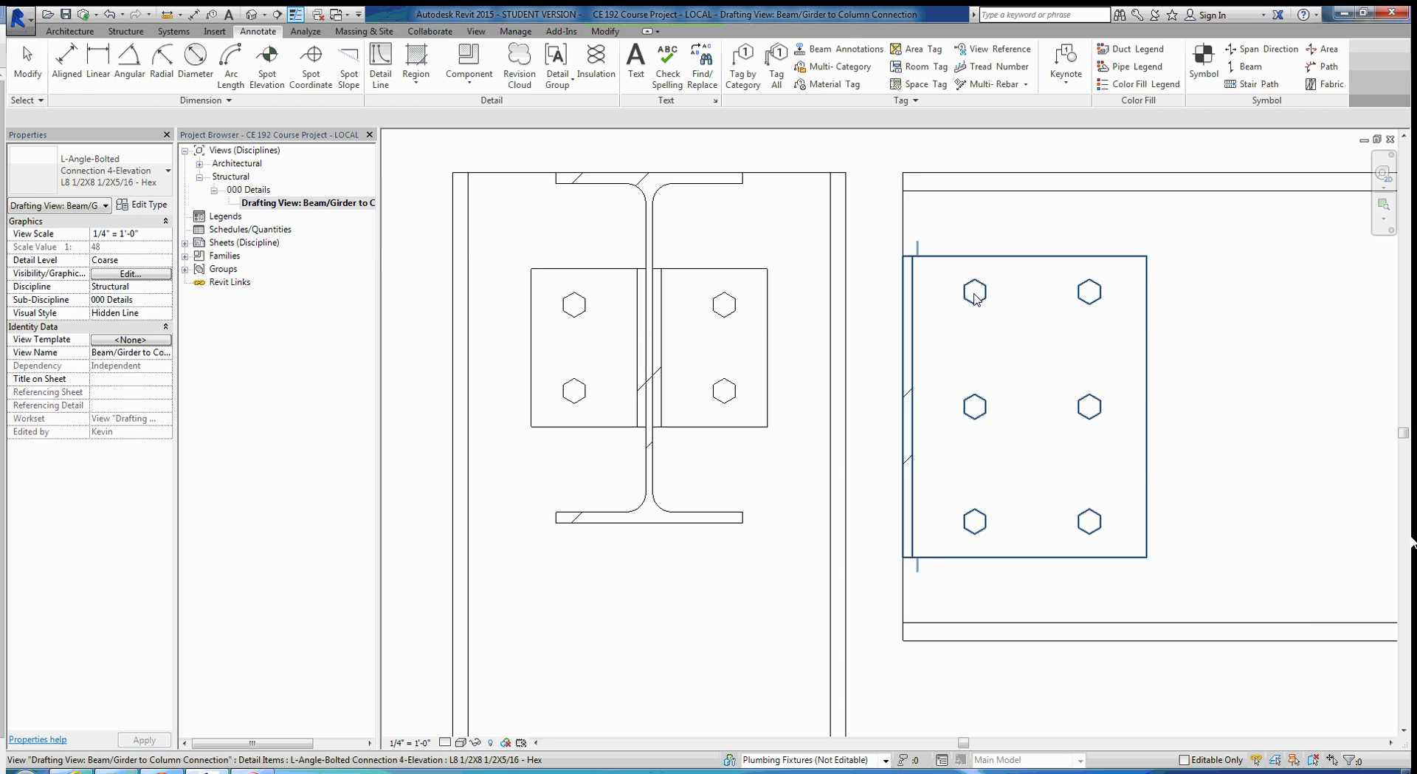
- Move the L8 1/2X8 1/2X5/16 - Hex angle left so its vertical leg sits against the column's right face
click(985, 267)
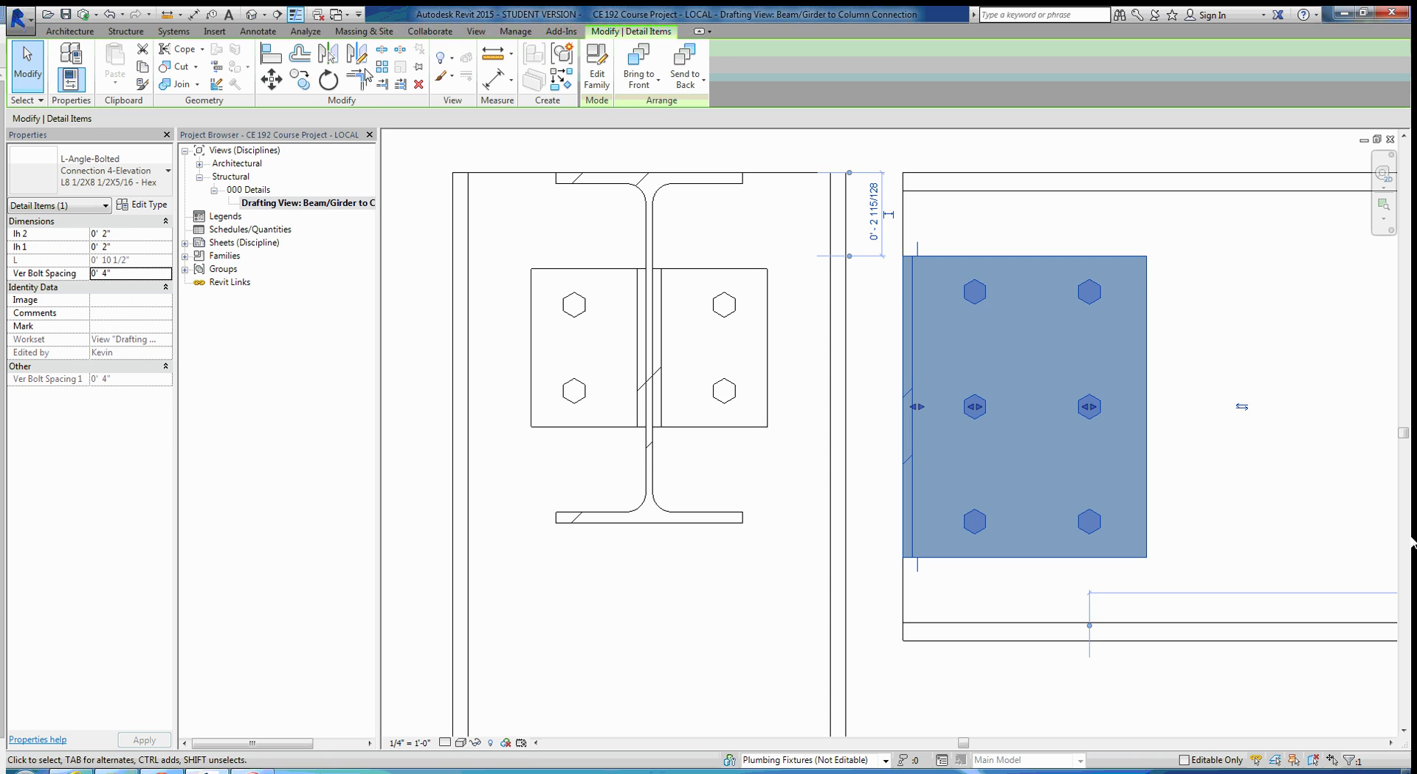
click(272, 79)
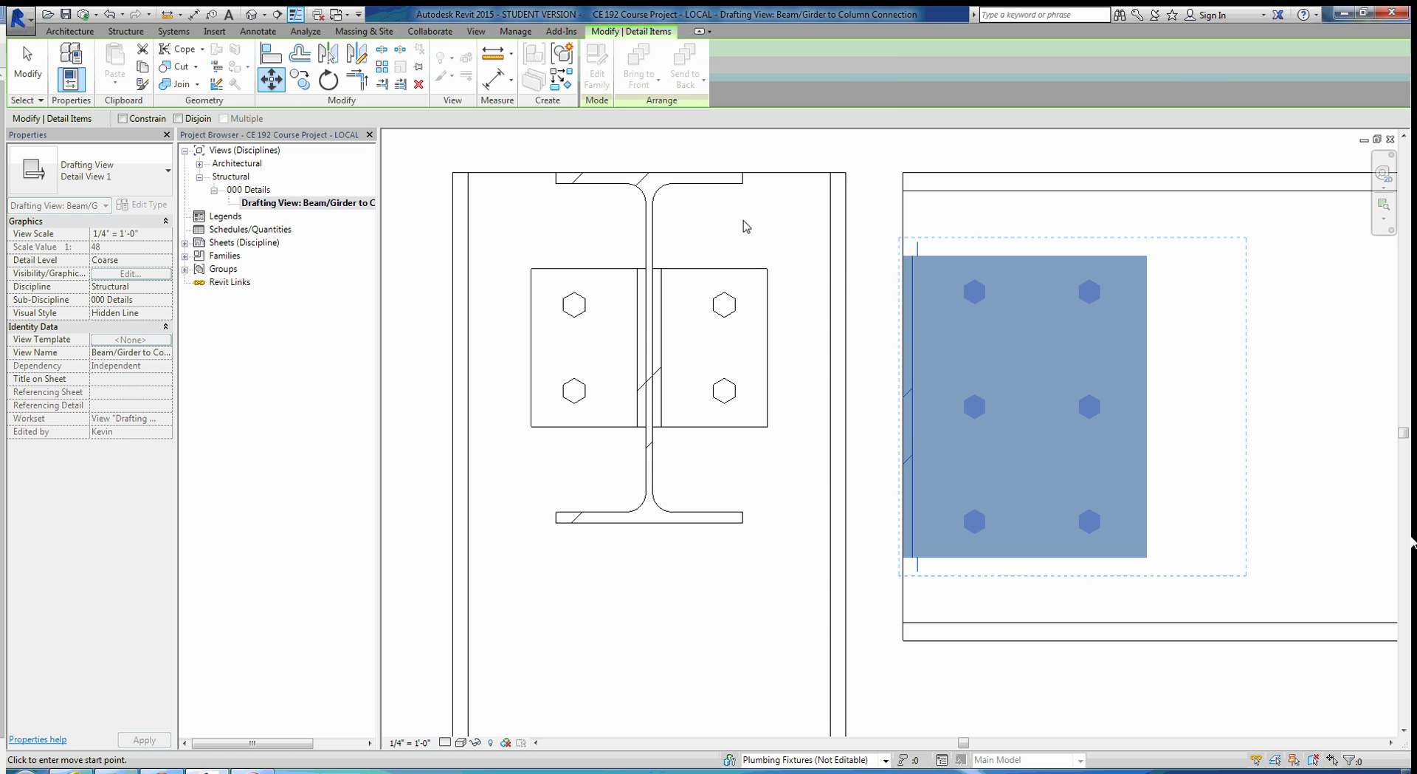
click(904, 256)
click(851, 259)
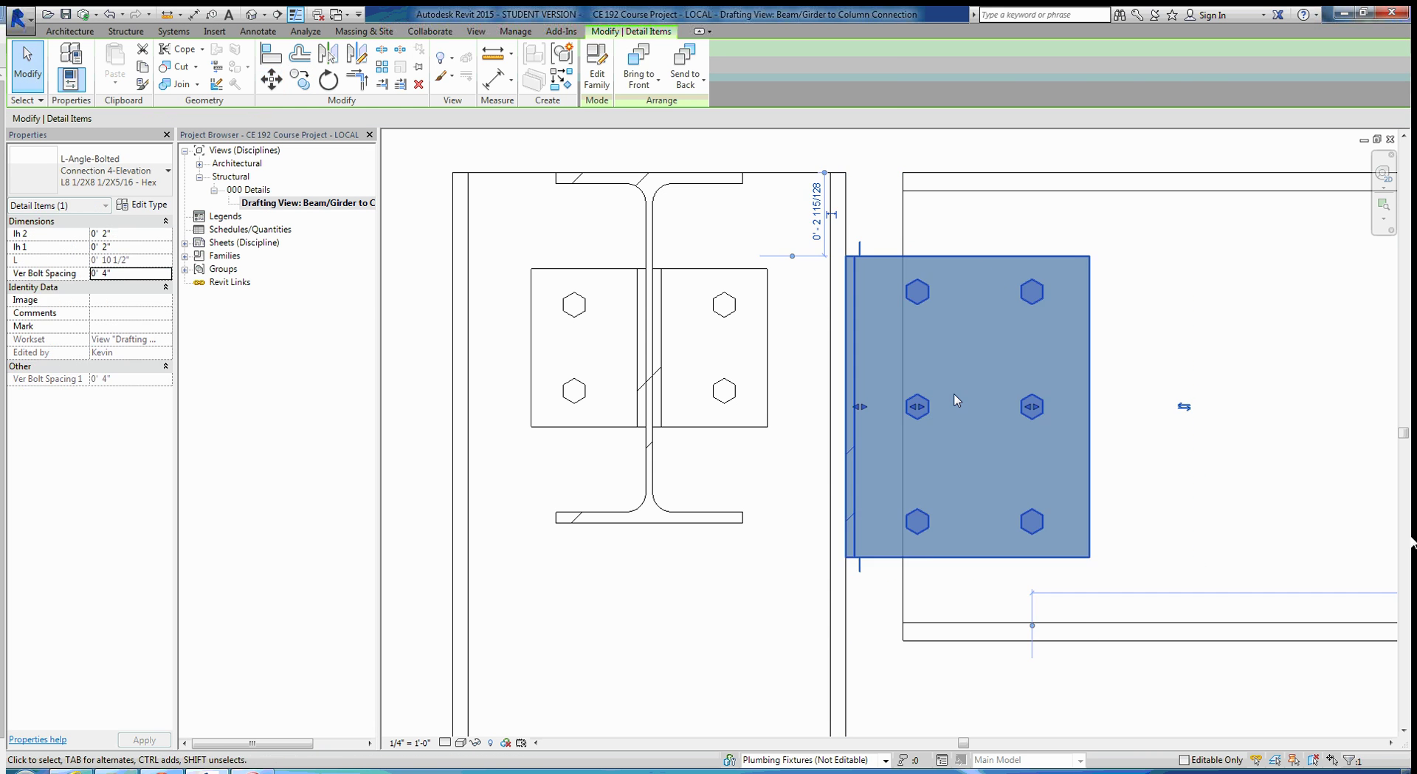
key(Escape)
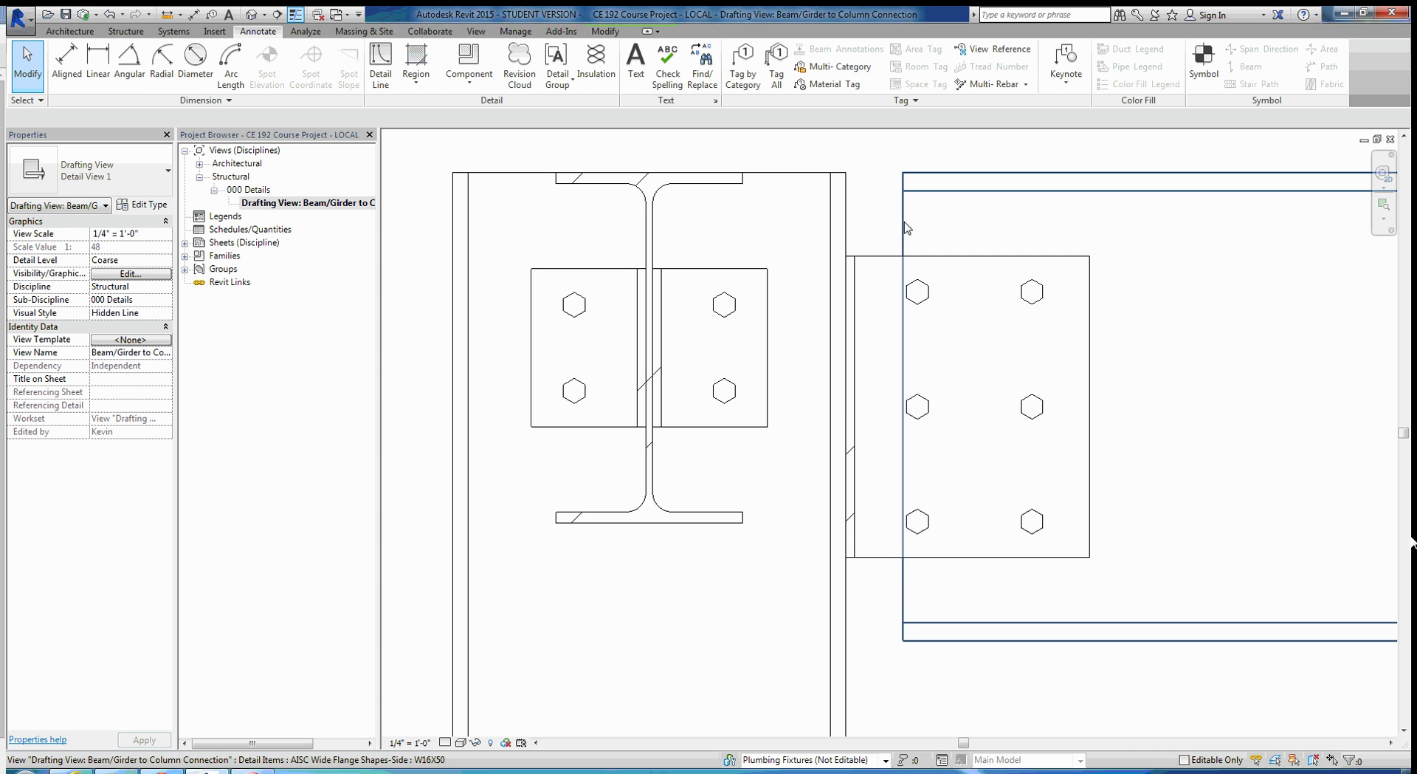
- Shift the left bolt column of the L8 1/2X8 1/2X5/16 angle inward, away from the W16X50 beam's end
click(916, 252)
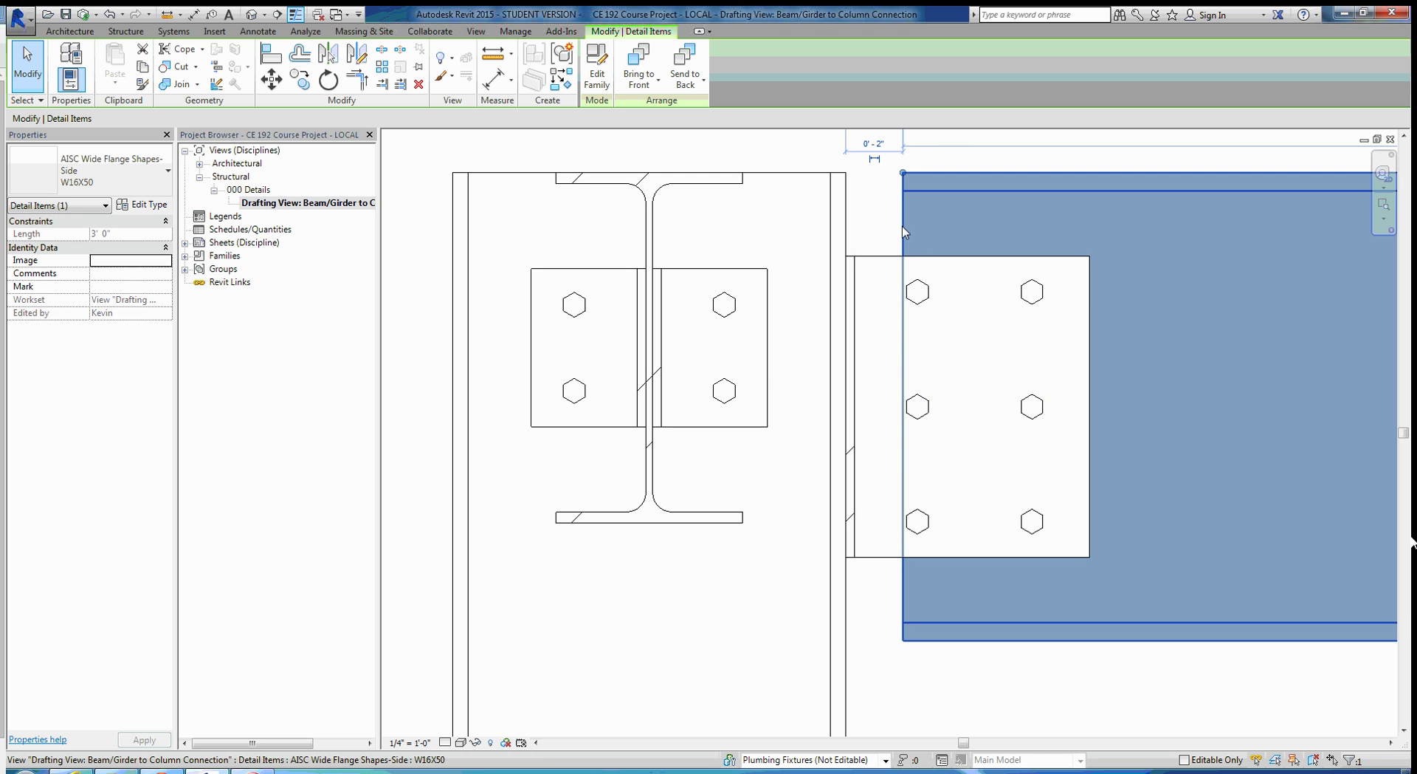
click(949, 347)
click(952, 339)
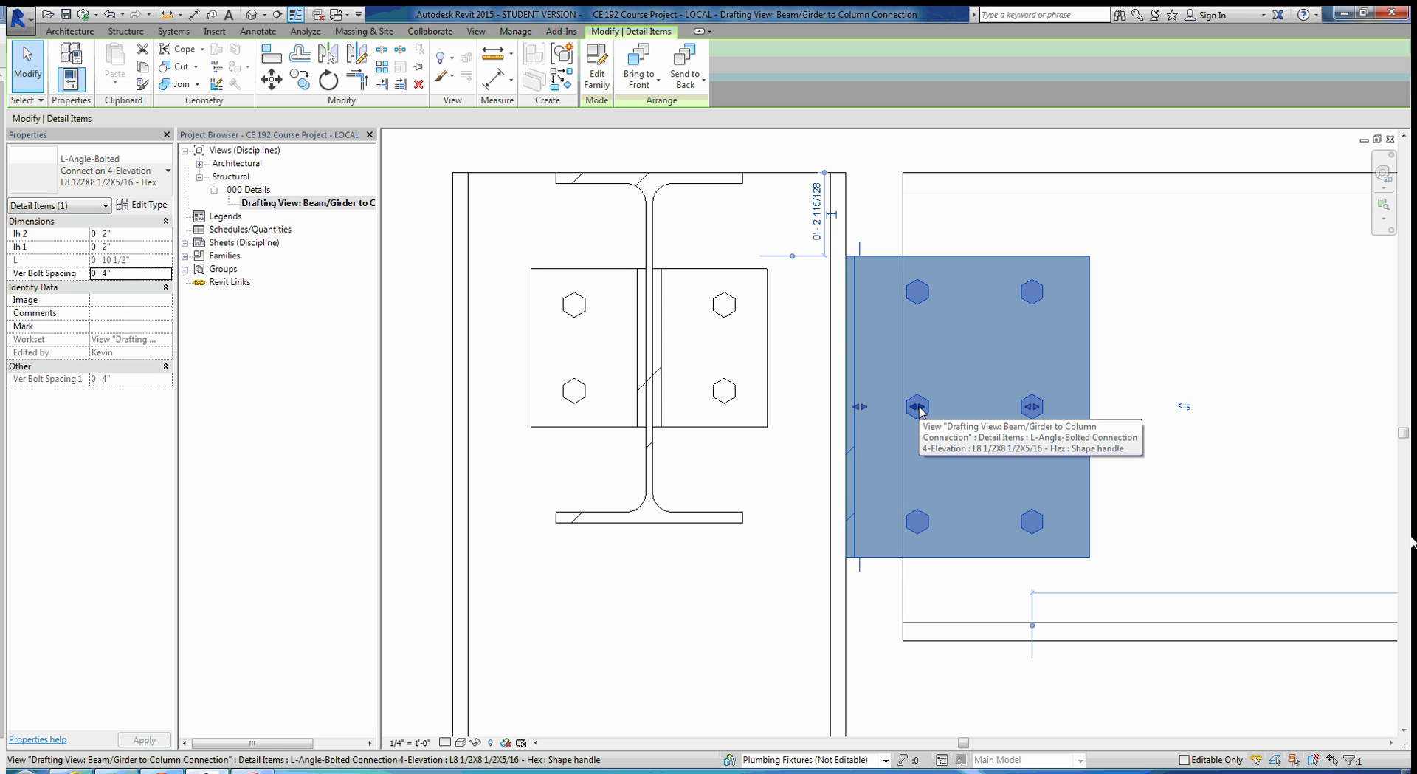
drag(919, 407, 954, 406)
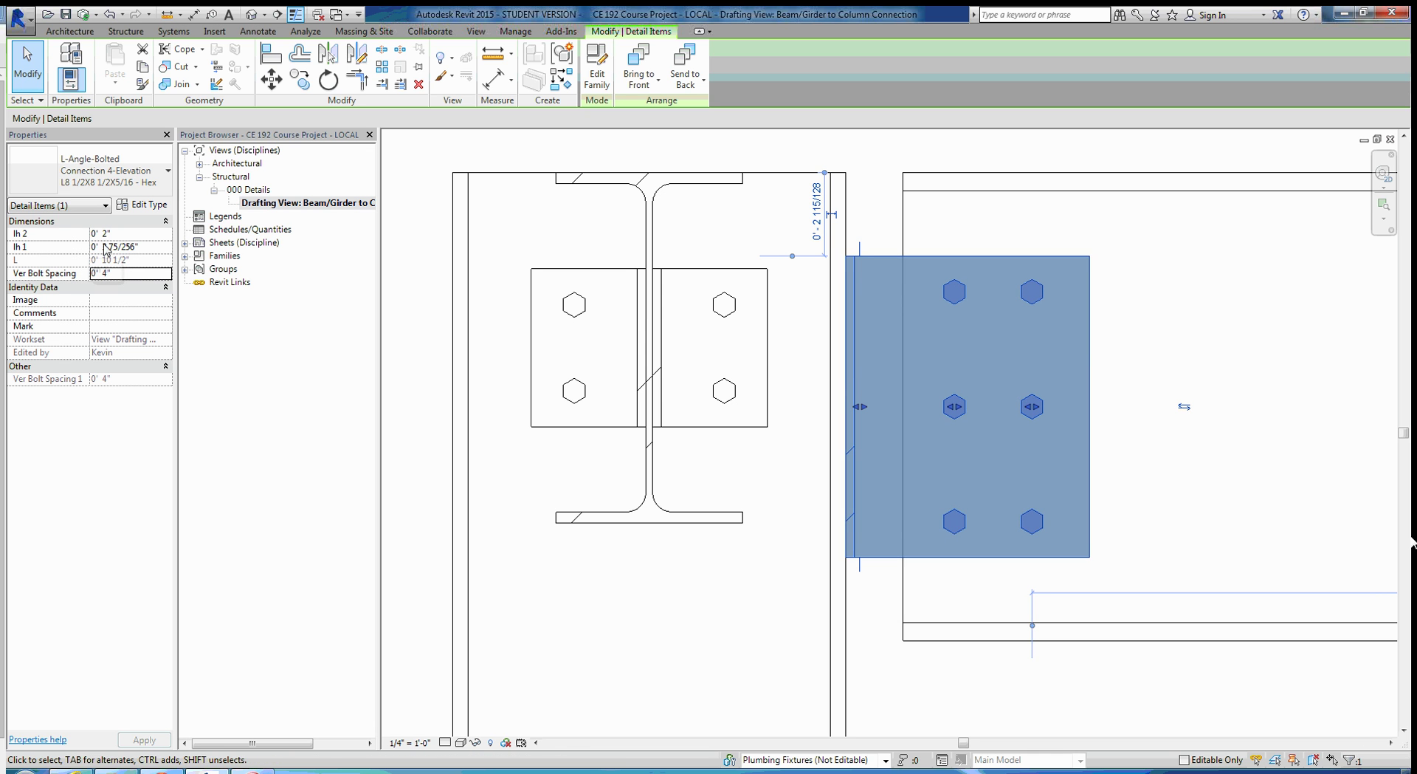
drag(952, 407, 938, 407)
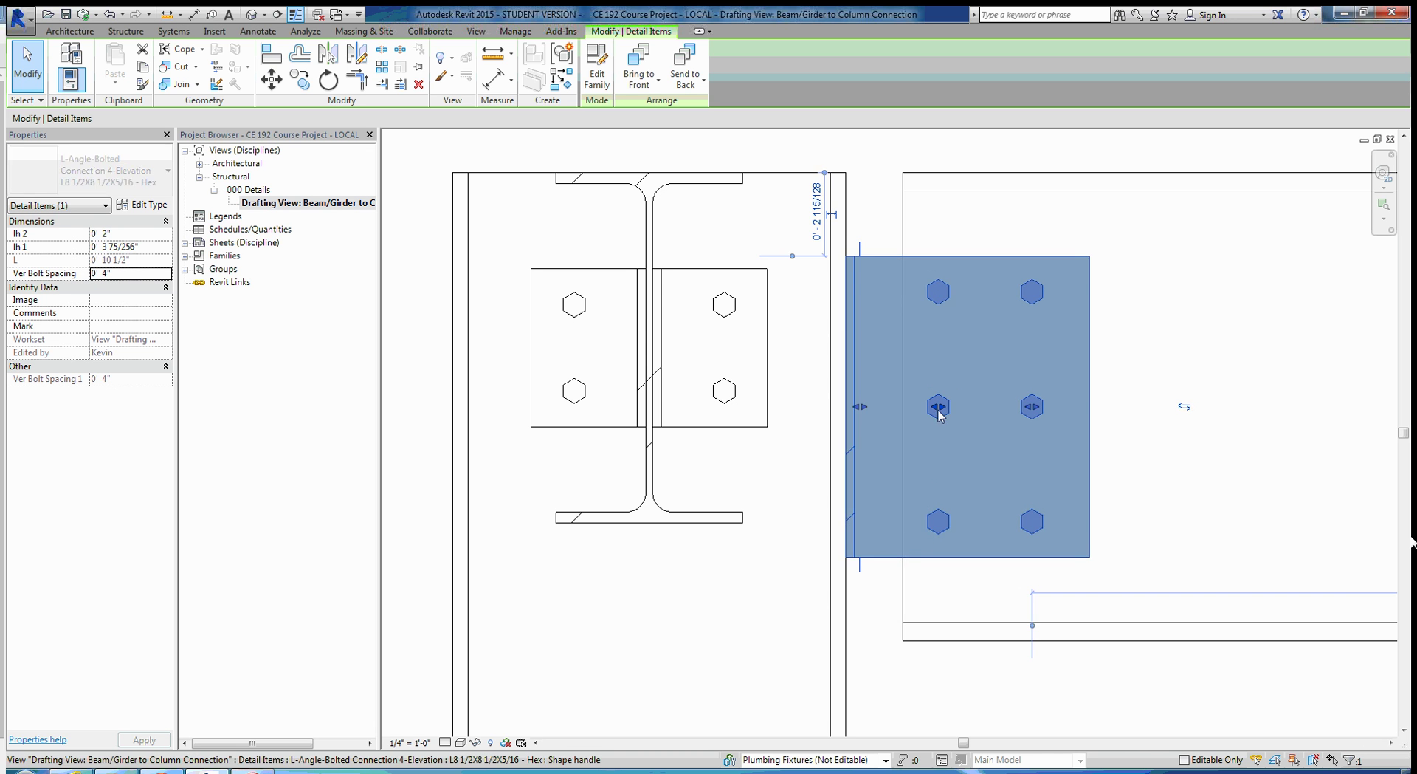
- Try setting the L8 1/2X8 1/2X5/16 angle's lh 1 dimension to 3' 0", and undo the change
click(147, 250)
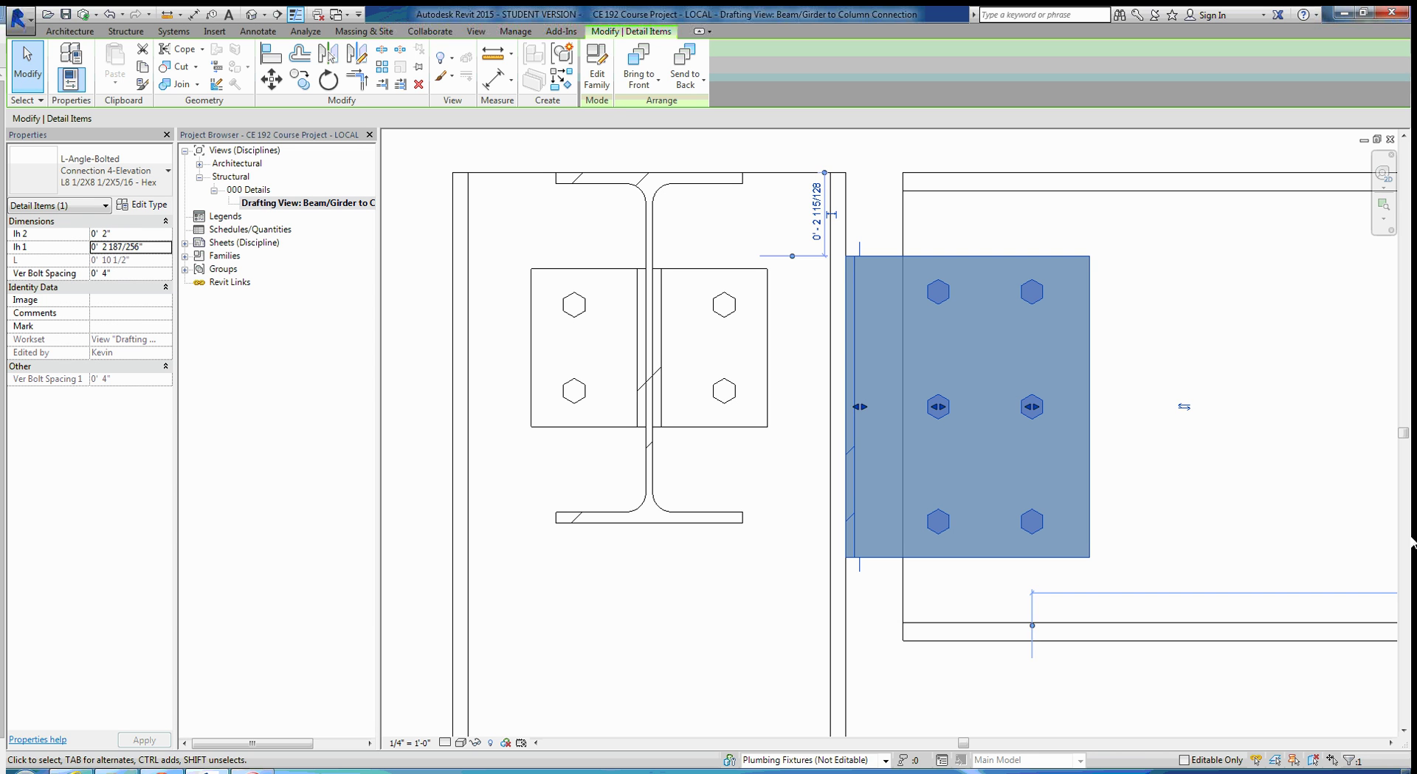
click(160, 247)
text(3' 0)
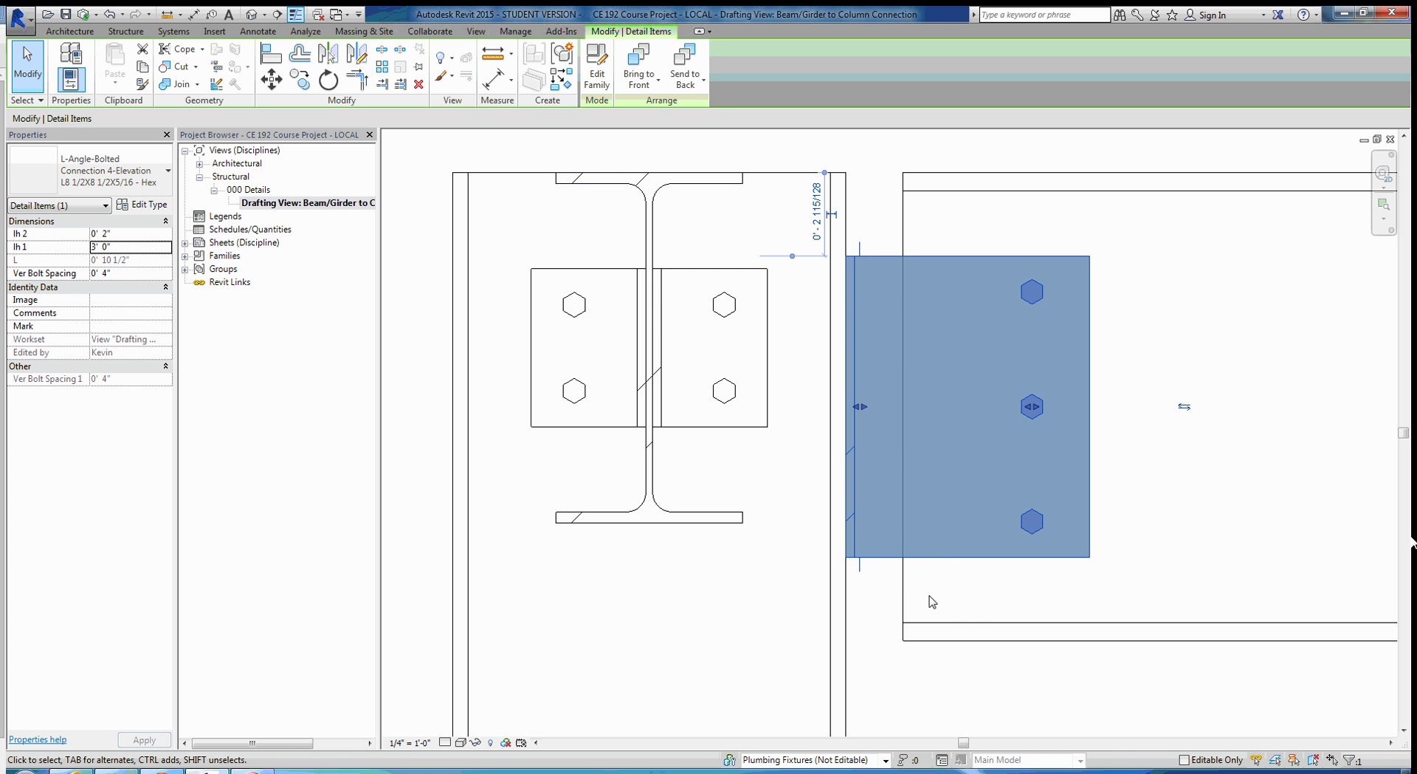
click(977, 613)
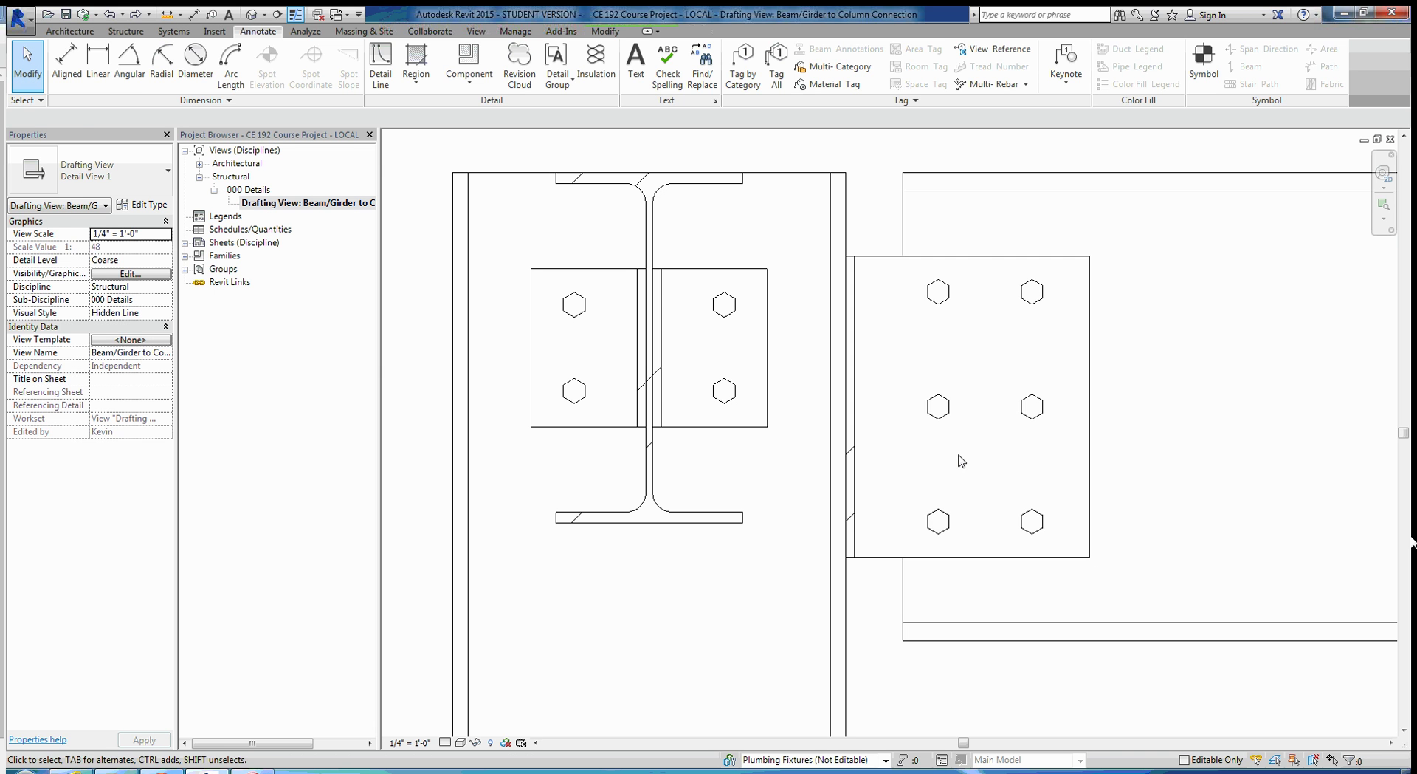
- Set the lh 1 dimension of the L8 1/2X8 1/2X5/16 angle to 3"
click(948, 408)
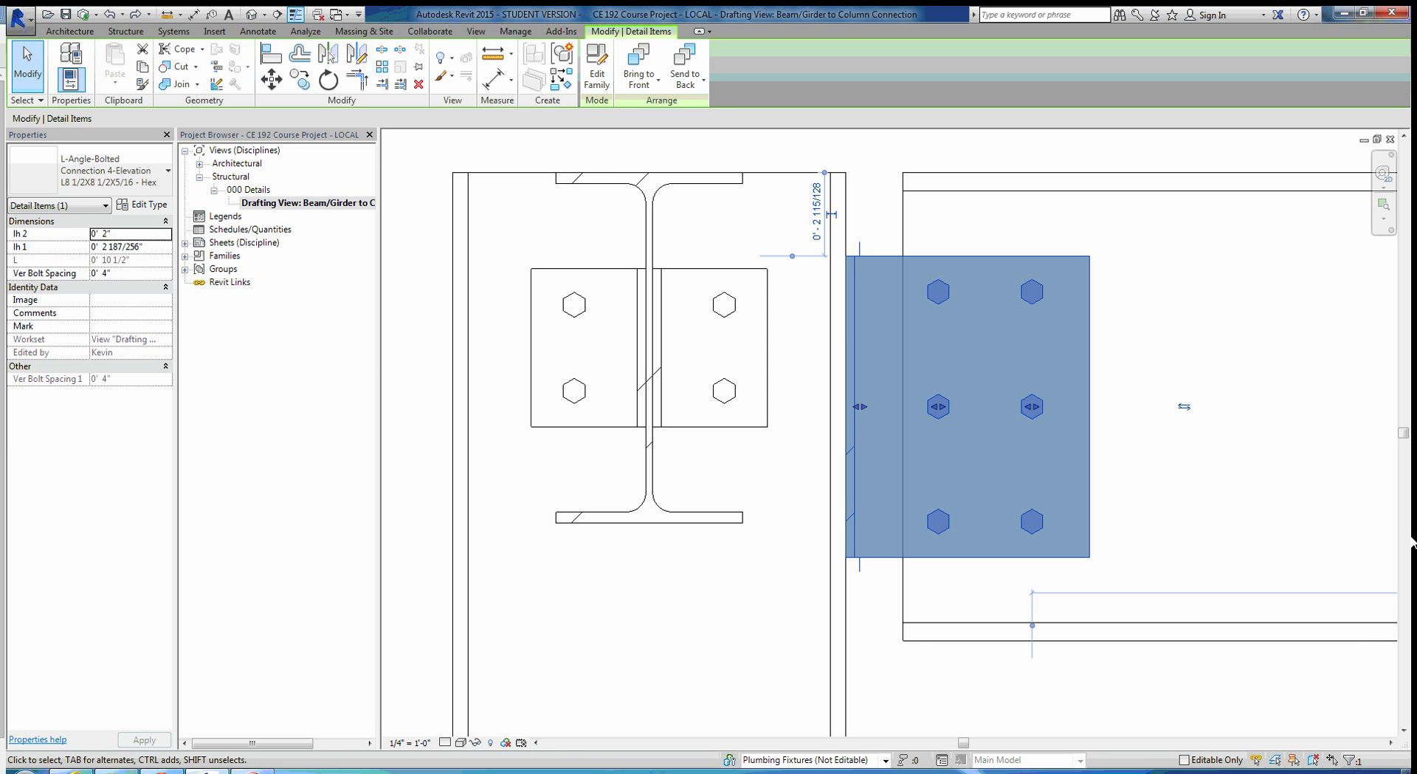
click(159, 249)
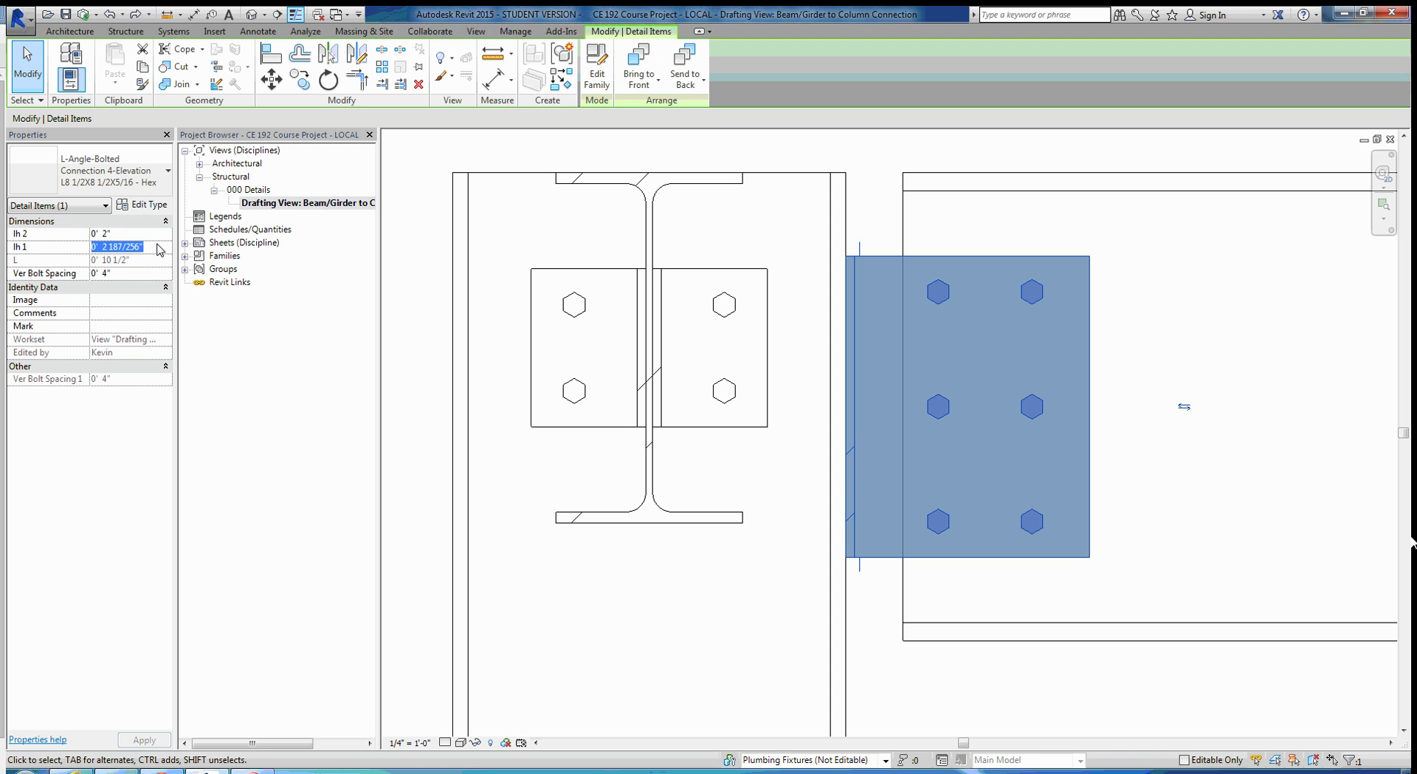
text(3")
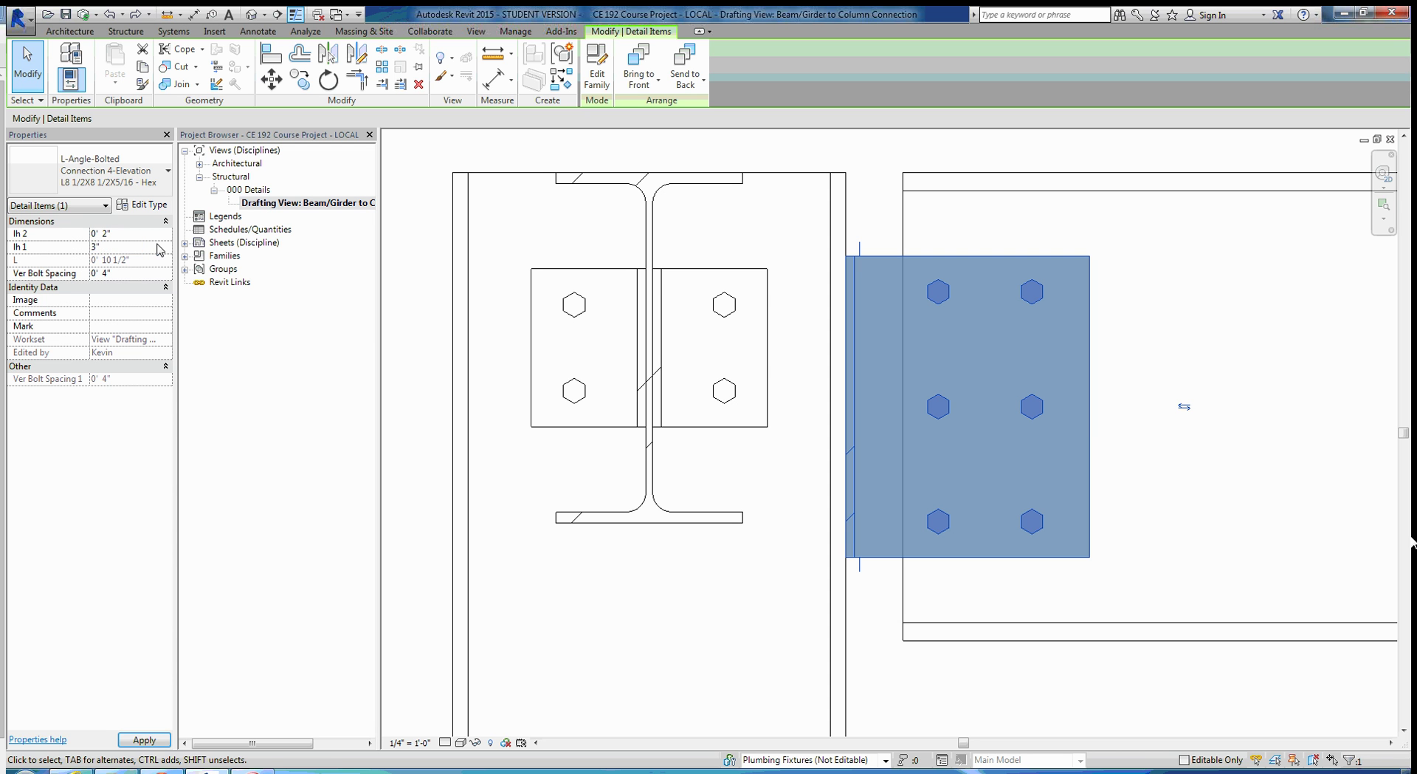
key(Return)
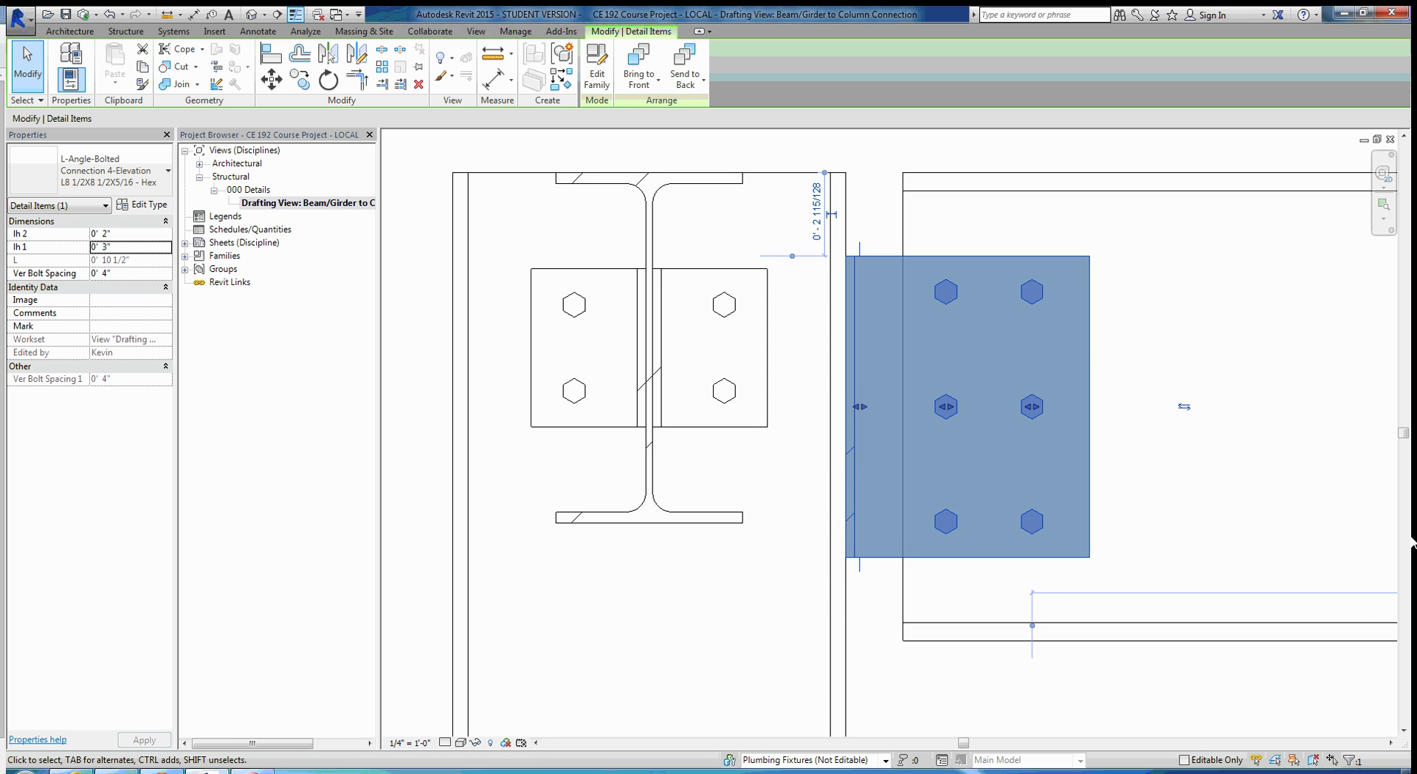
click(900, 691)
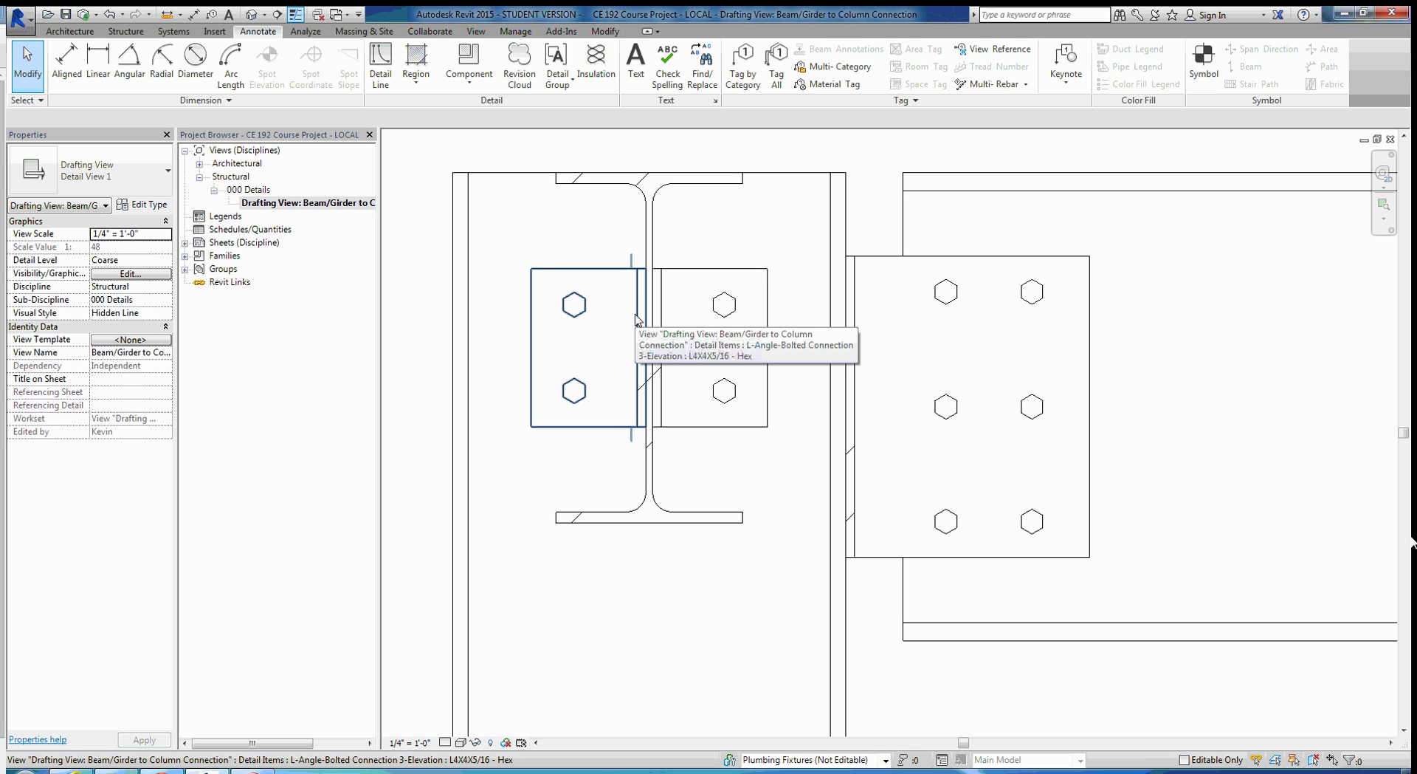
click(468, 57)
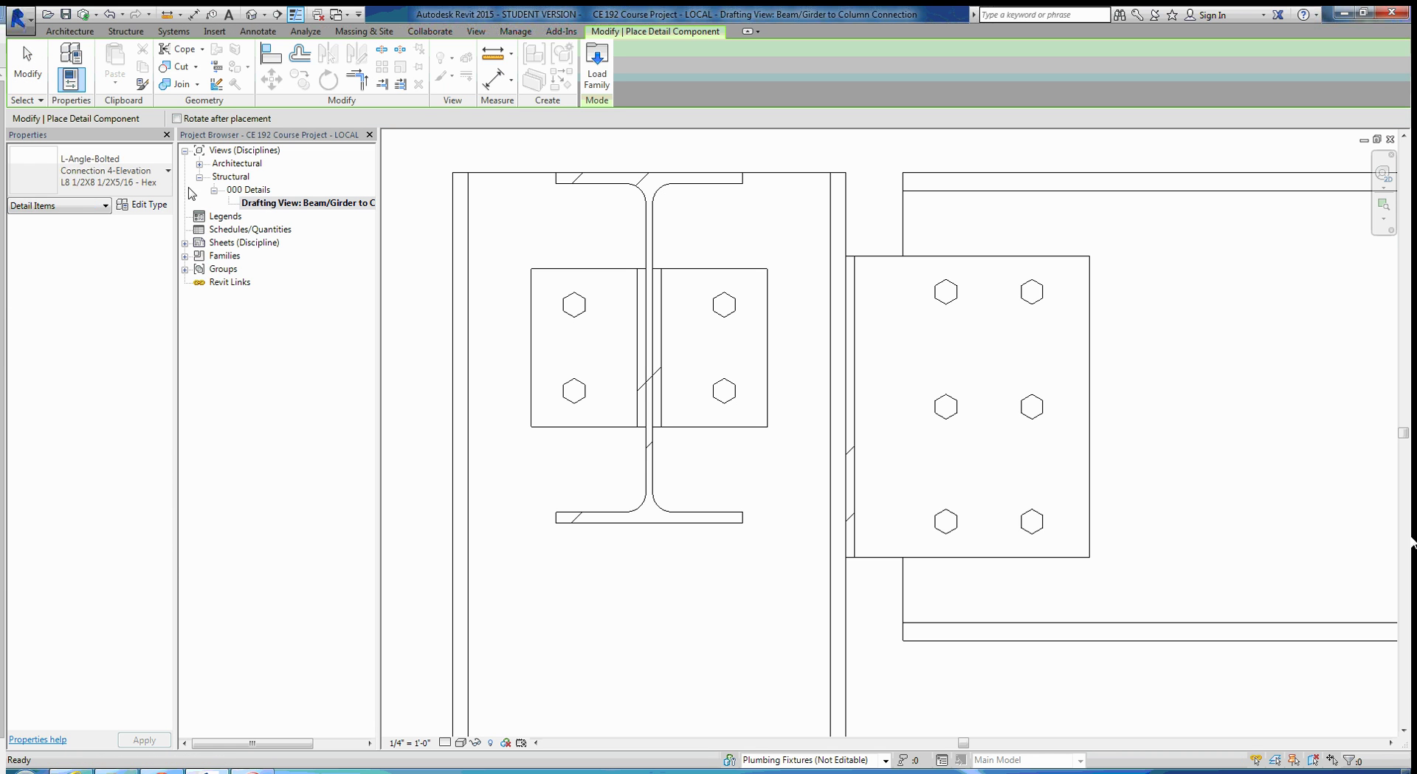
click(150, 176)
scroll(142, 277, up, 10)
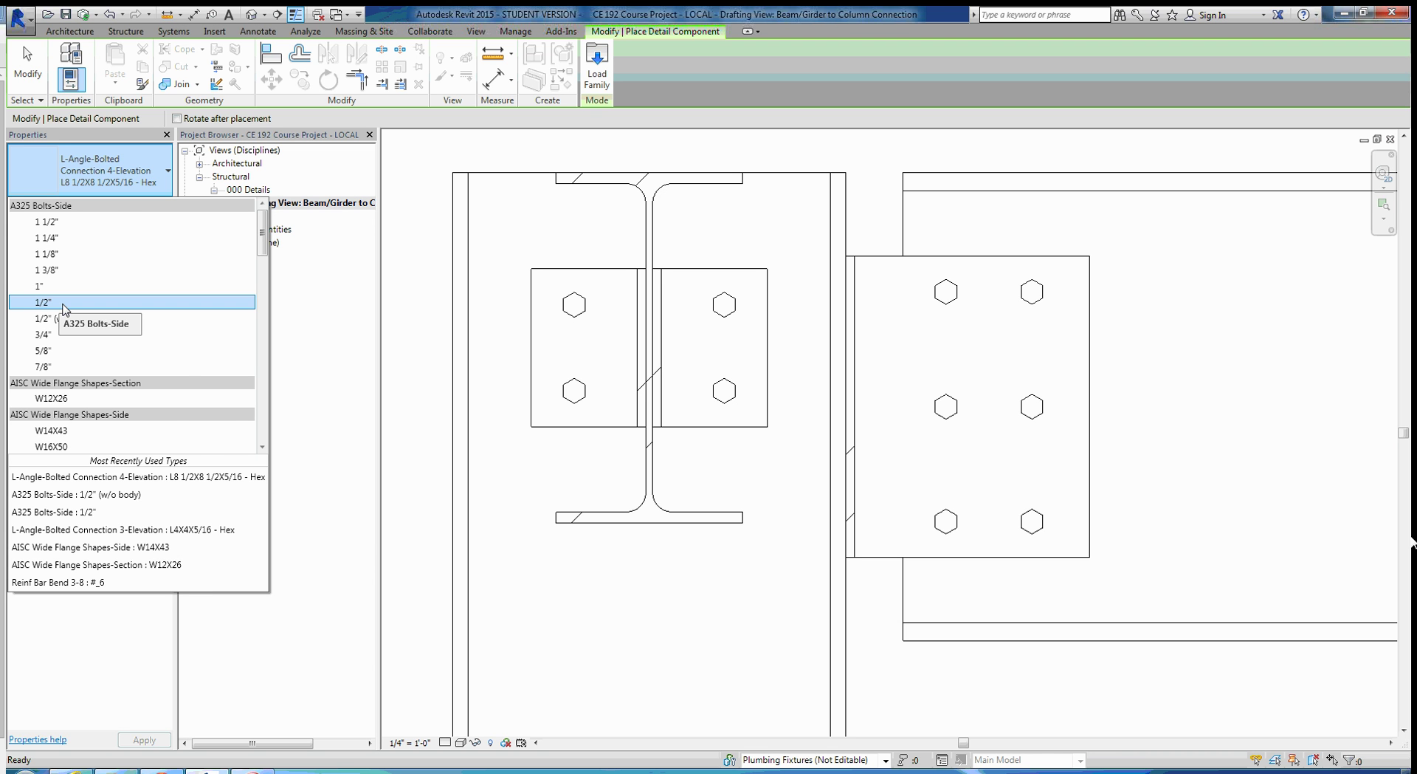
click(63, 302)
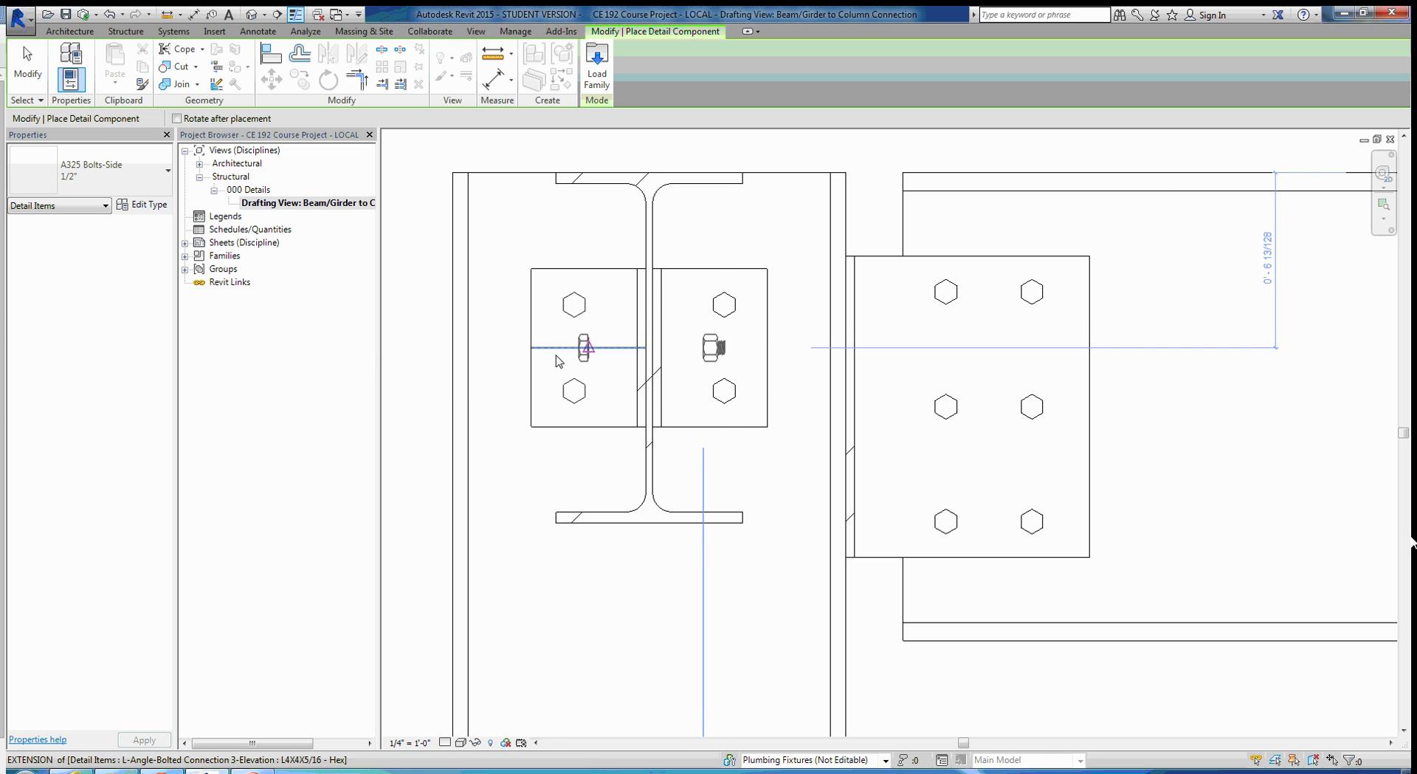
key(Escape)
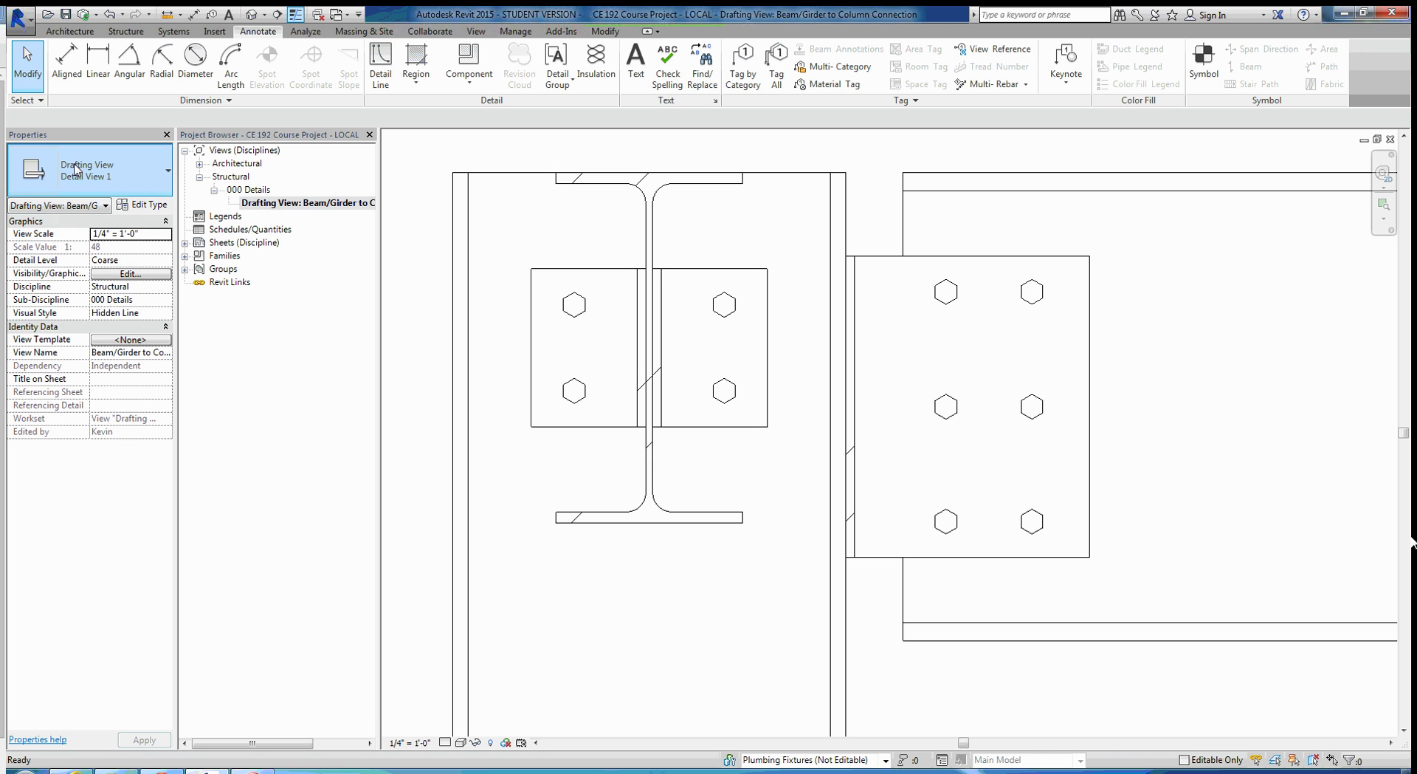
click(77, 169)
click(77, 170)
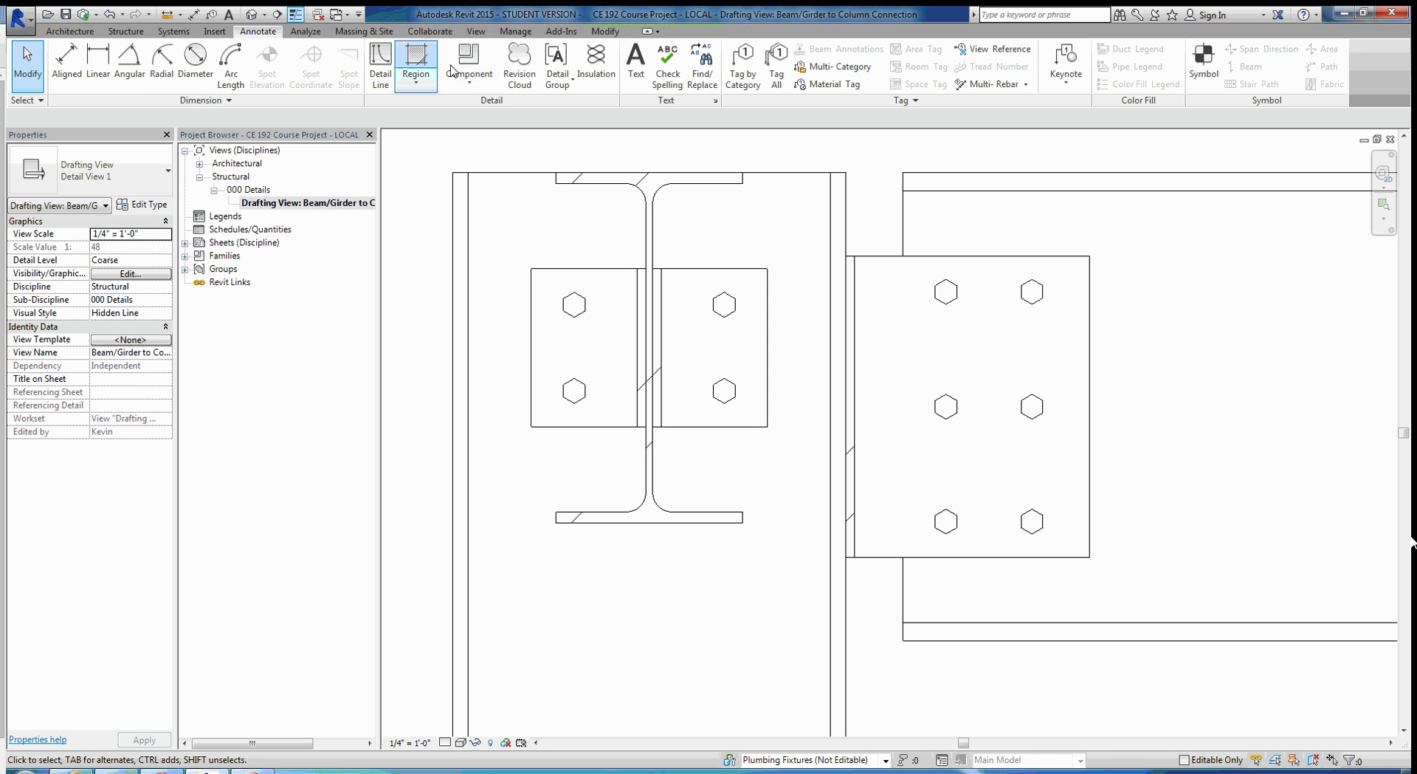
click(476, 65)
click(93, 184)
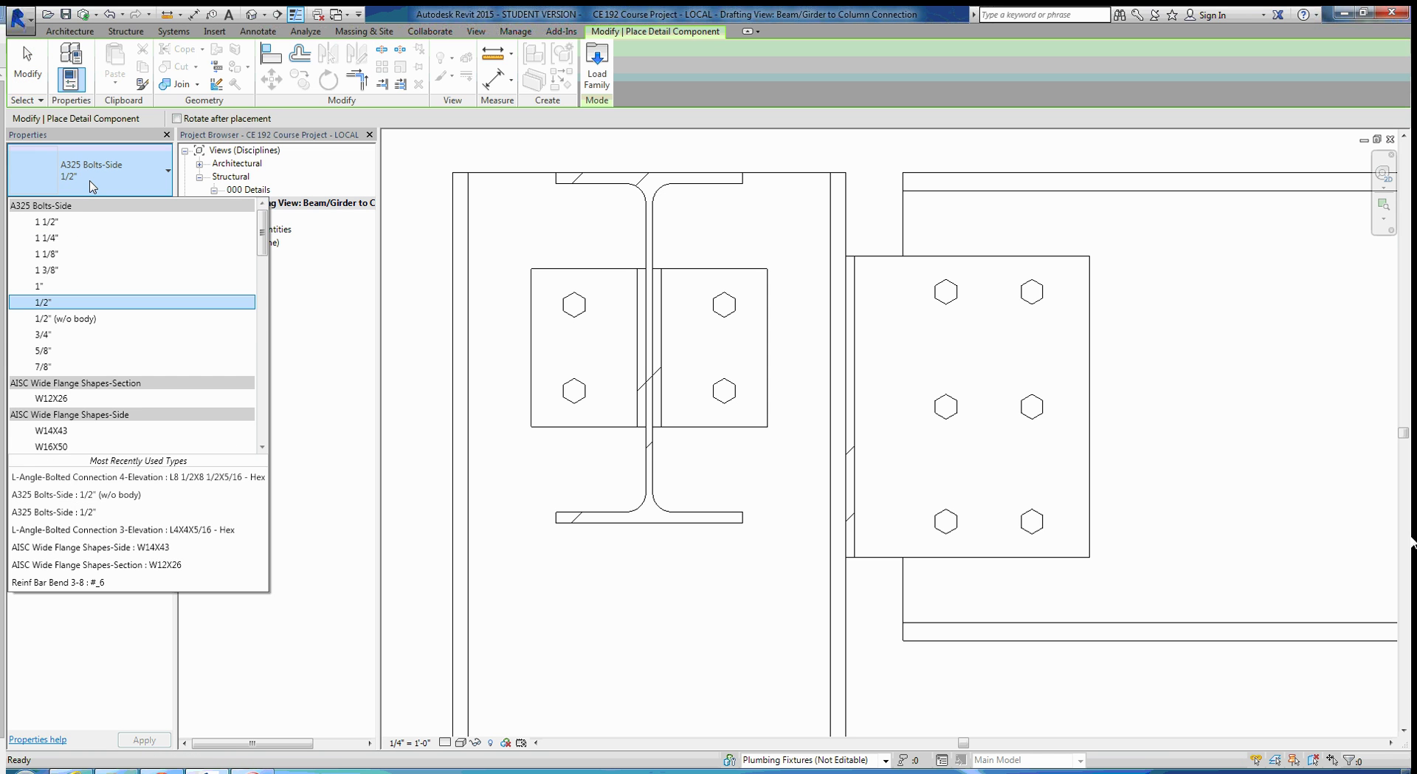
click(44, 335)
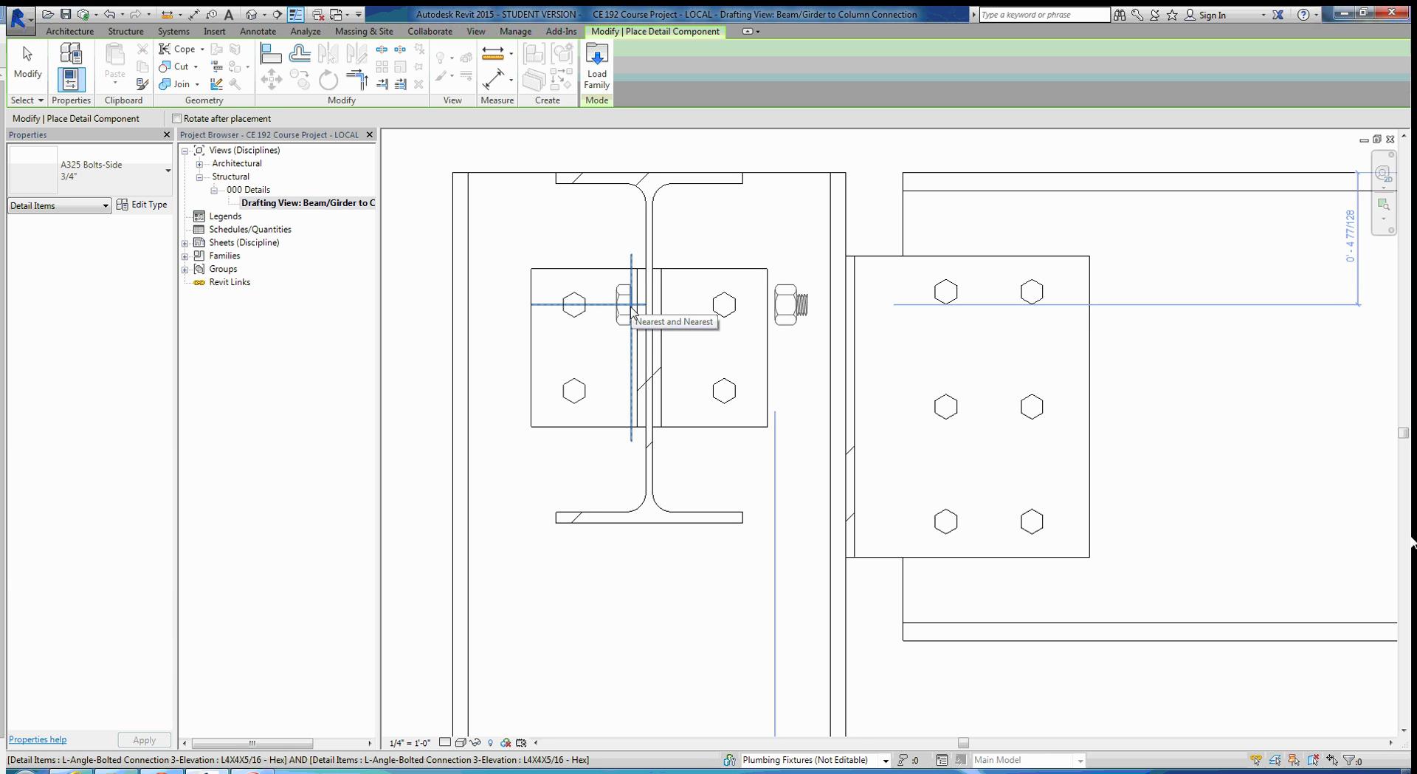
scroll(632, 310, up, 3)
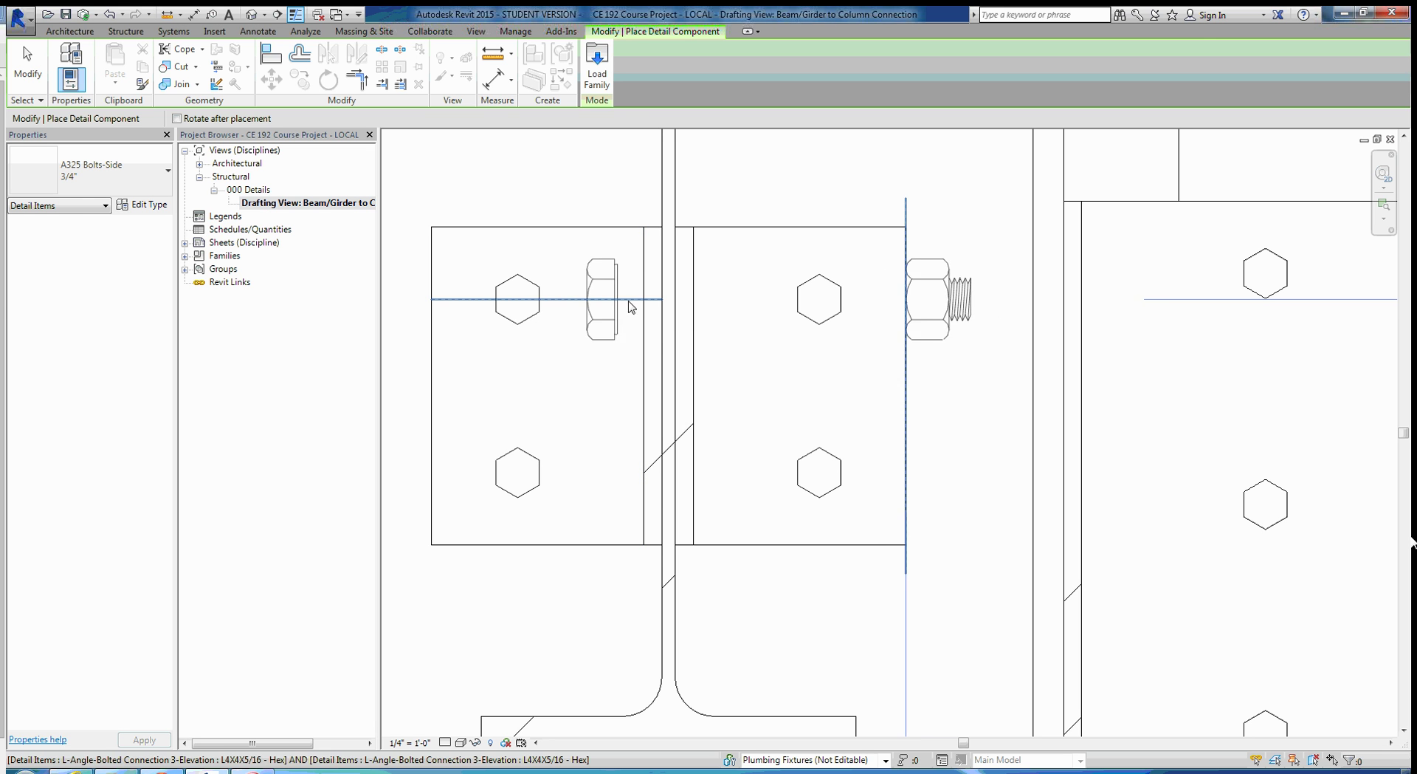
key(Escape)
key(Escape)
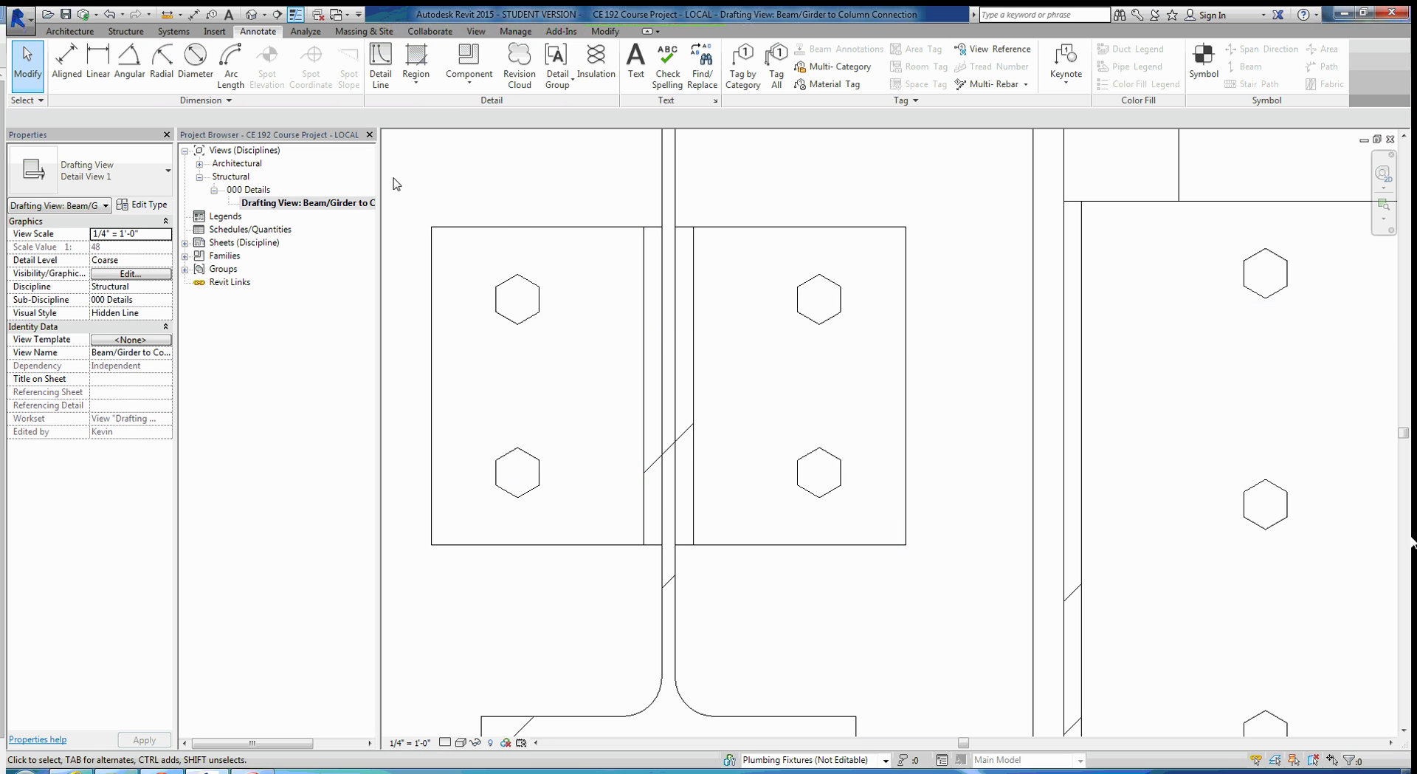
- Place an A325 Bolts-Side 1/2" bolt with its head against the left angle's leg at the W12X26 web, level with the upper bolts
click(487, 60)
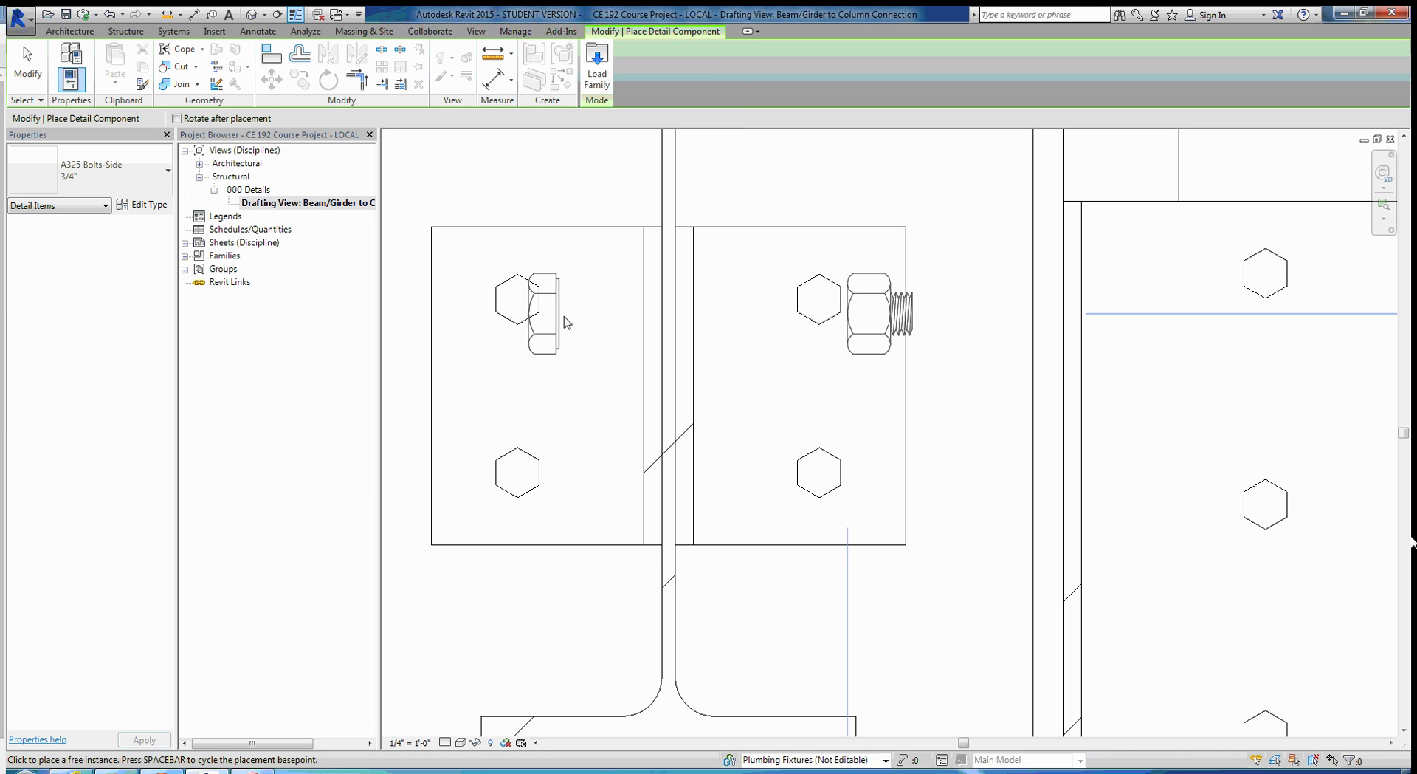
click(109, 171)
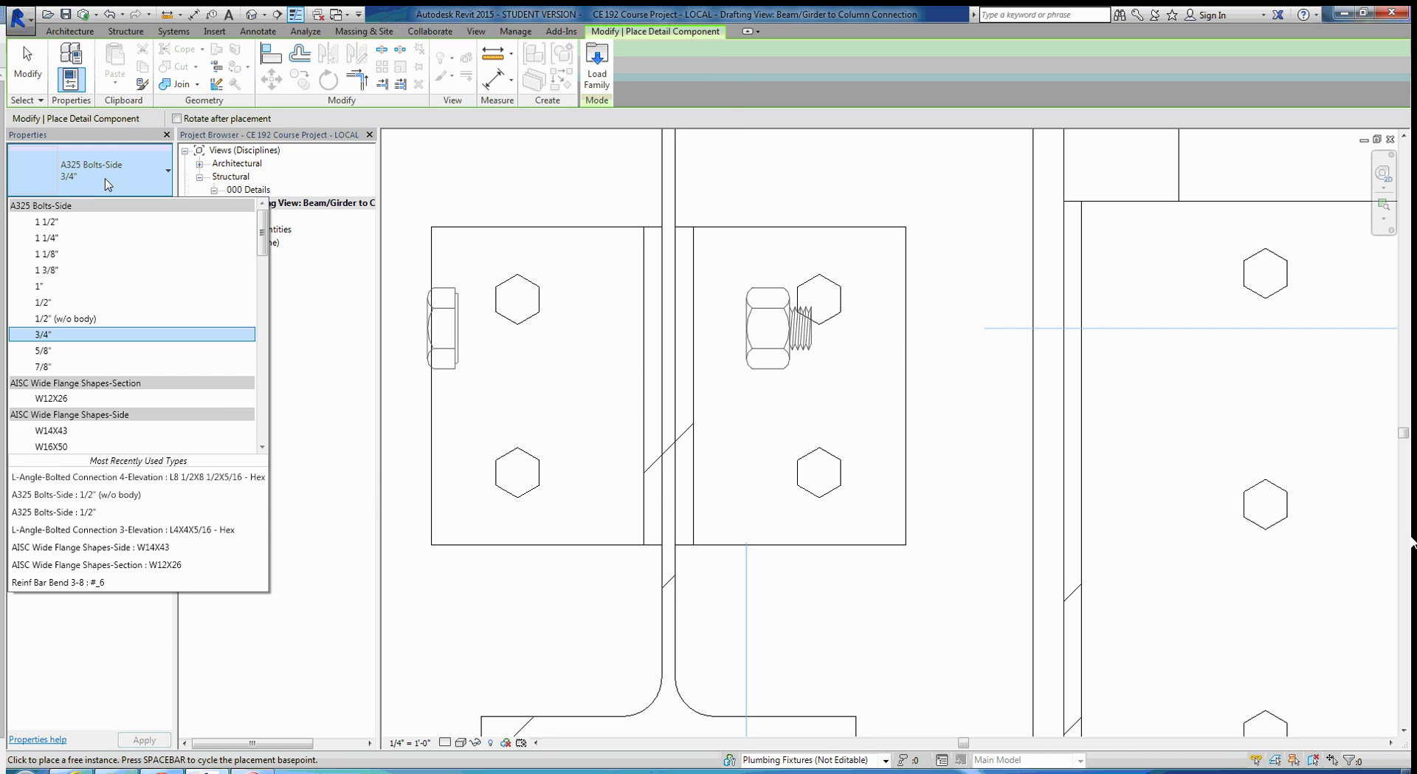
click(69, 303)
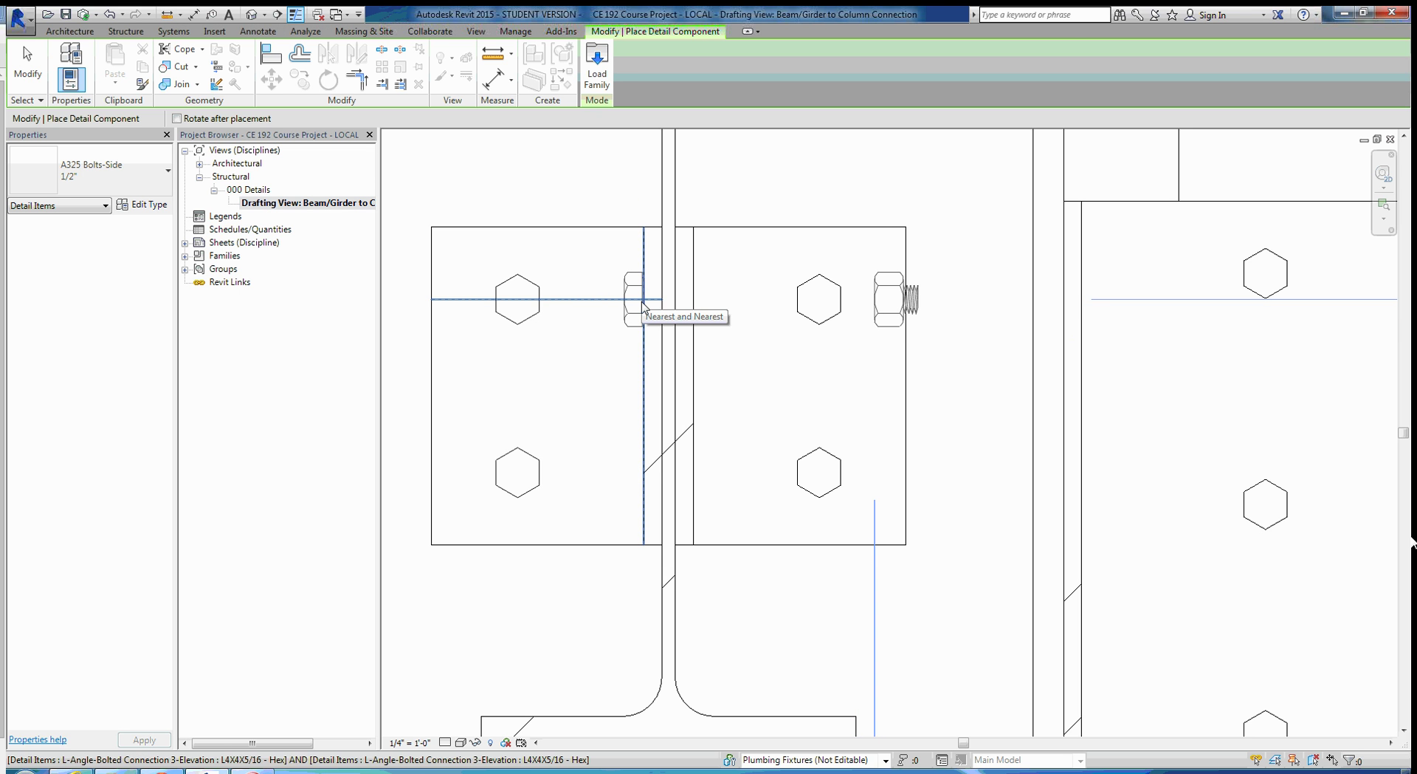
scroll(642, 304, up, 5)
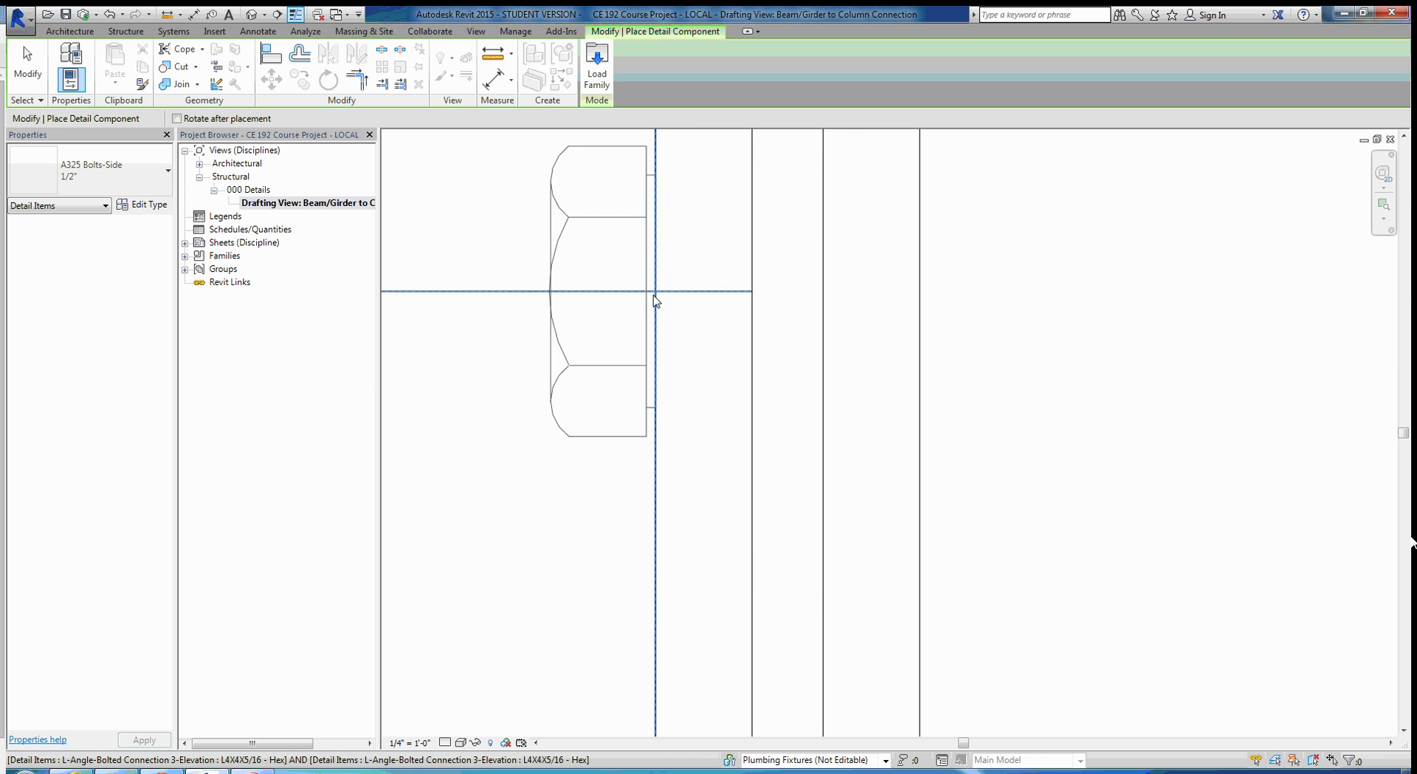
scroll(653, 300, down, 5)
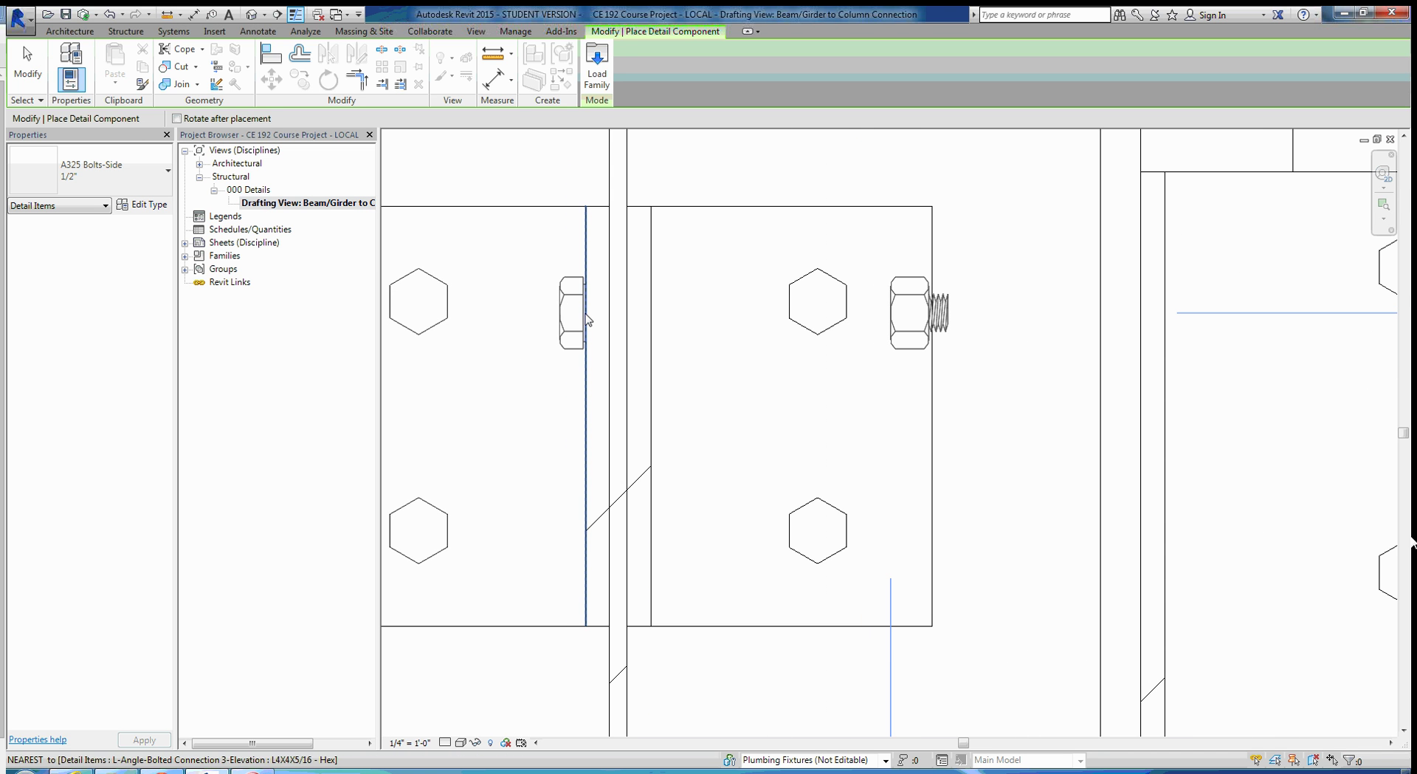
click(586, 318)
key(Escape)
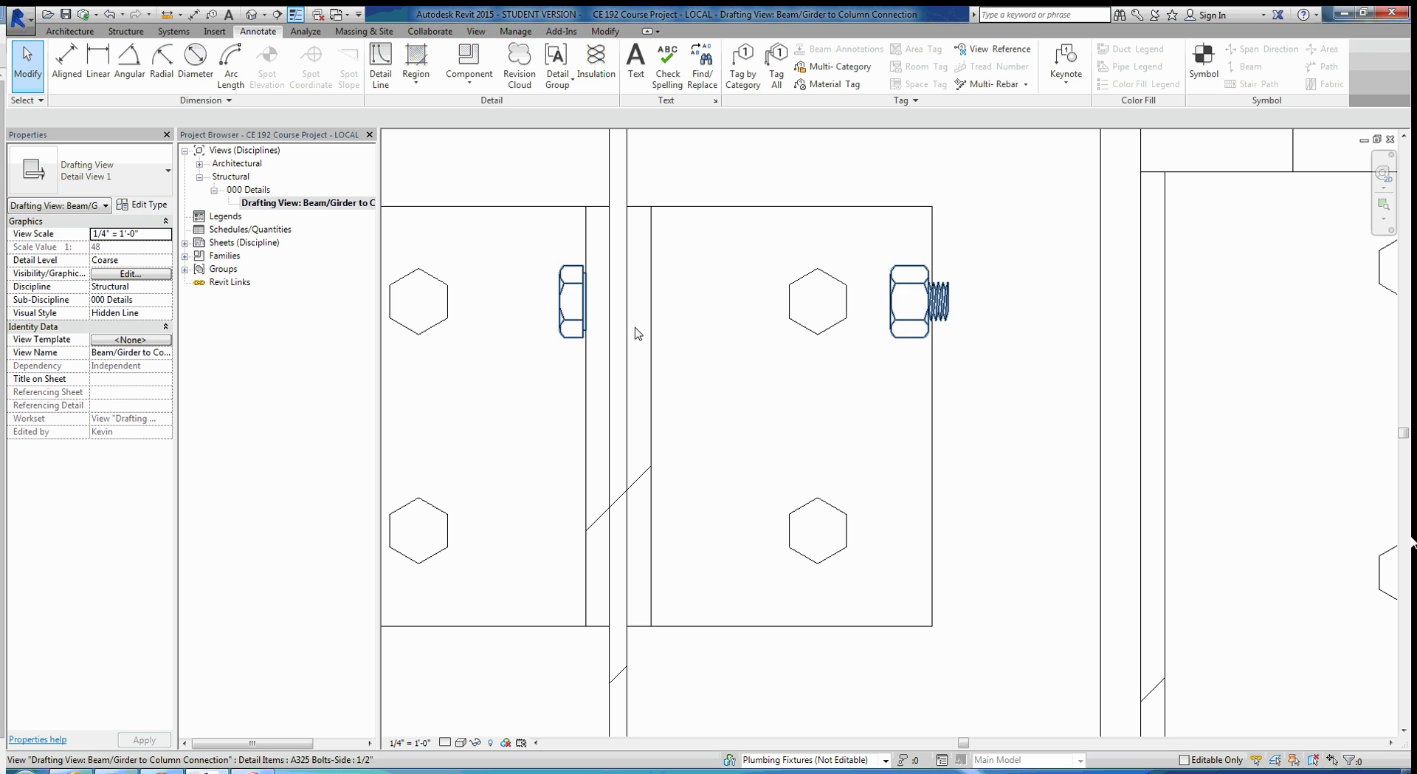
- Shorten the 1/2" bolt so its nut bears against the right-hand angle's leg at the W12X26 web
click(583, 328)
drag(891, 304, 654, 324)
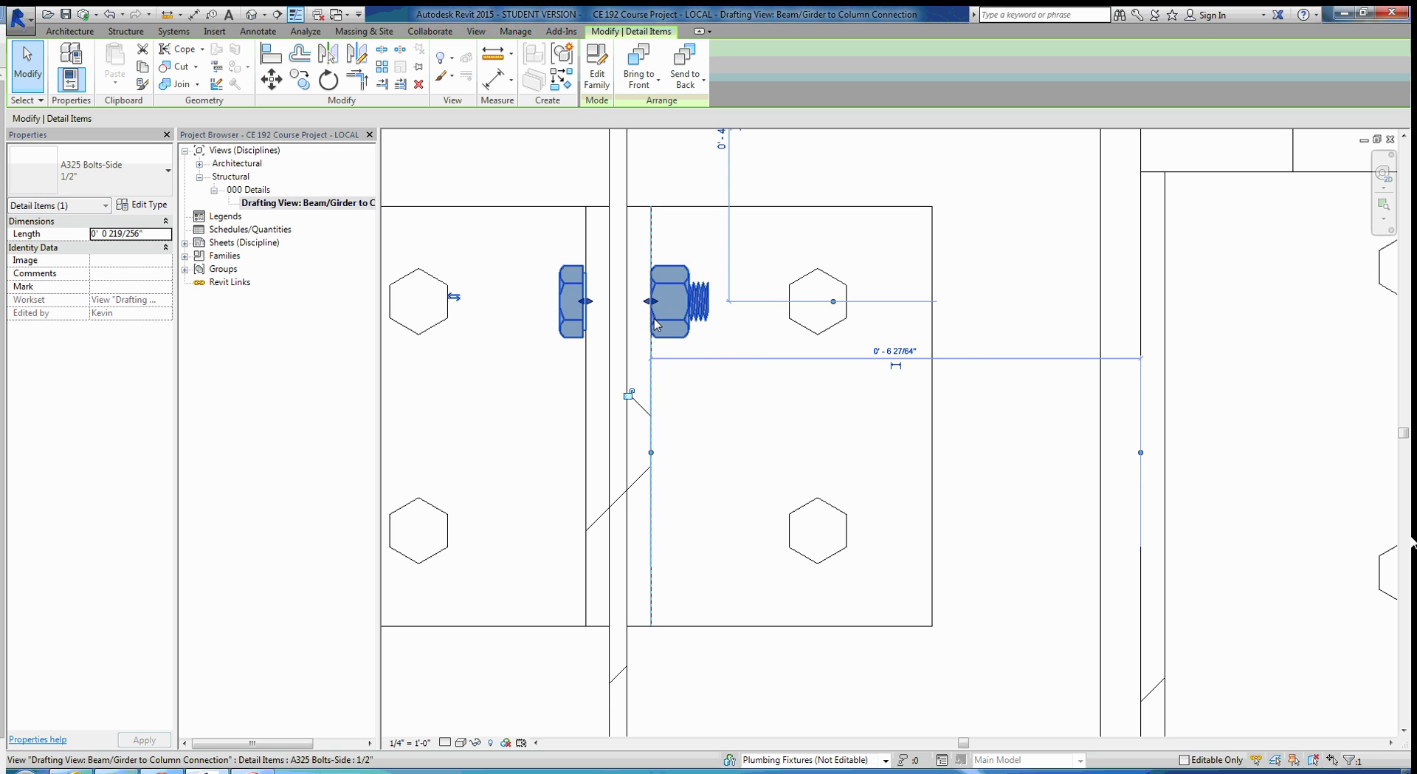
click(987, 267)
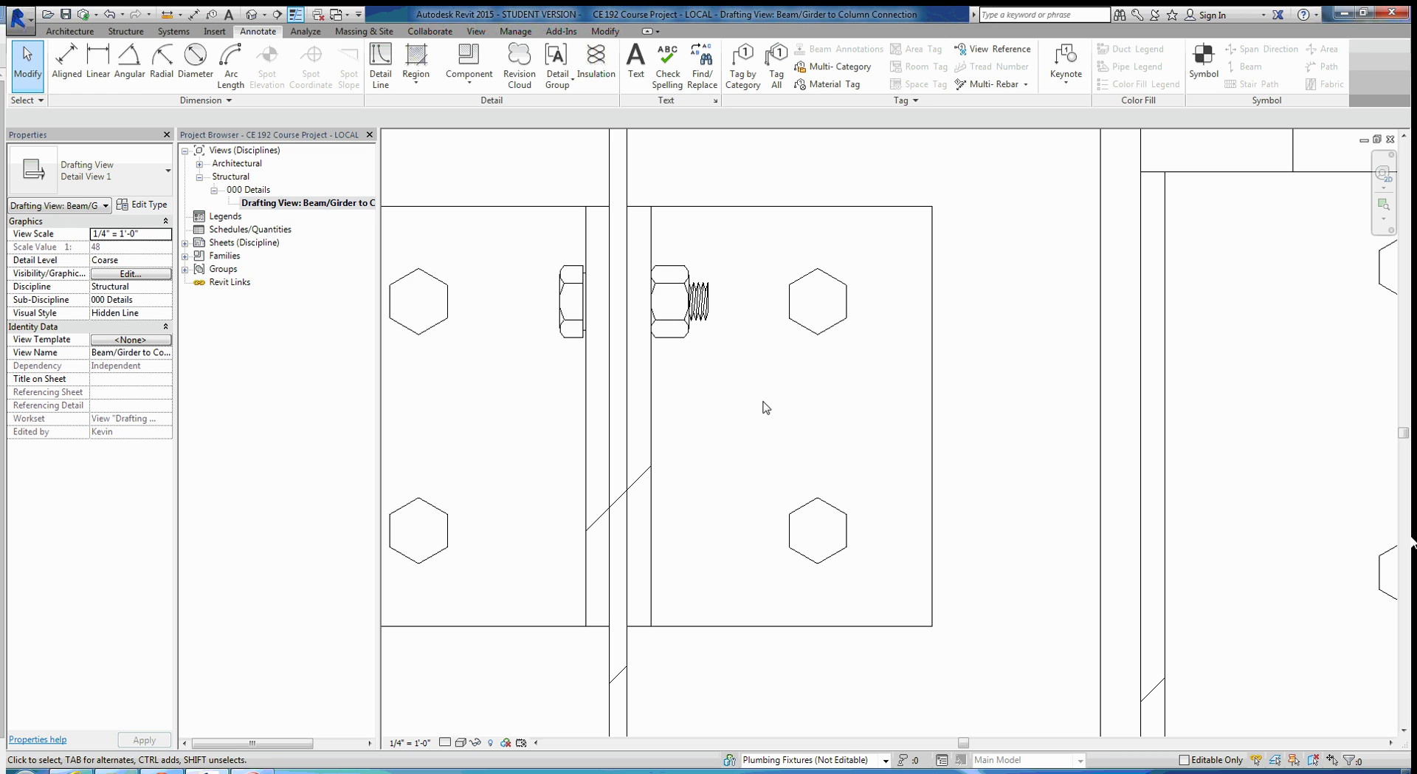
- Open the A325 Bolts-Side family for editing and examine the area between the bolt head and nut with window selections
double_click(694, 303)
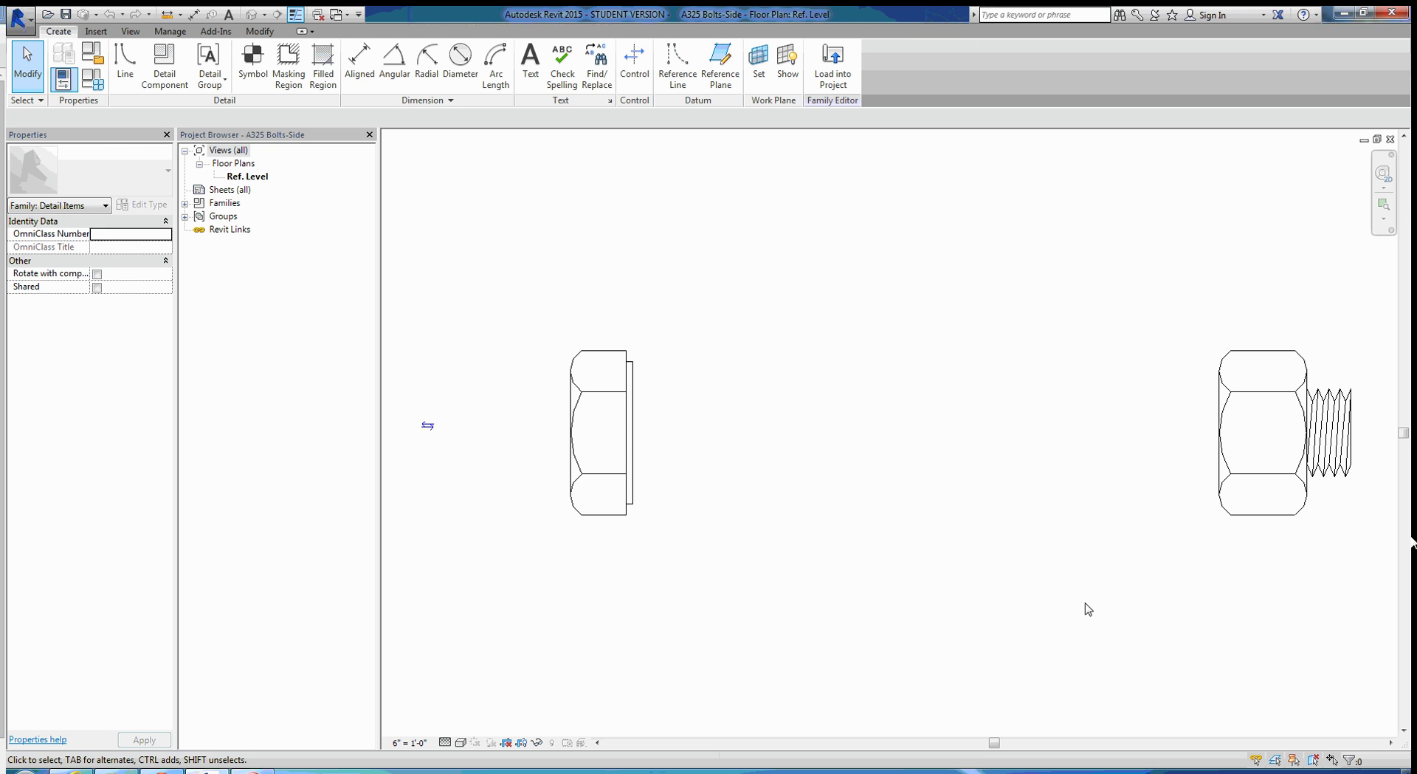
drag(976, 608, 789, 263)
drag(1035, 640, 862, 238)
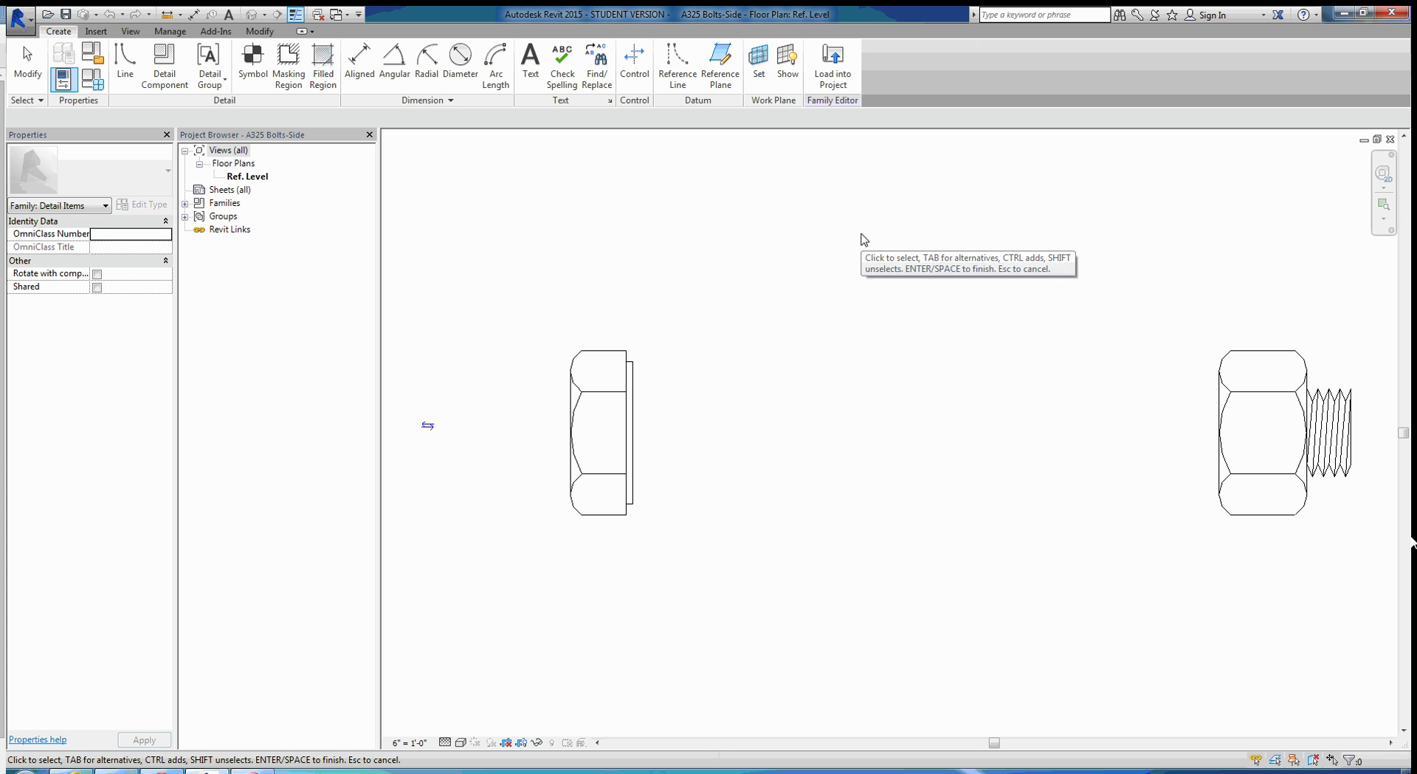
- Load the bolt family back into the project and copy the side bolt straight down to the lower bolt row at the W12X26 web
key(Escape)
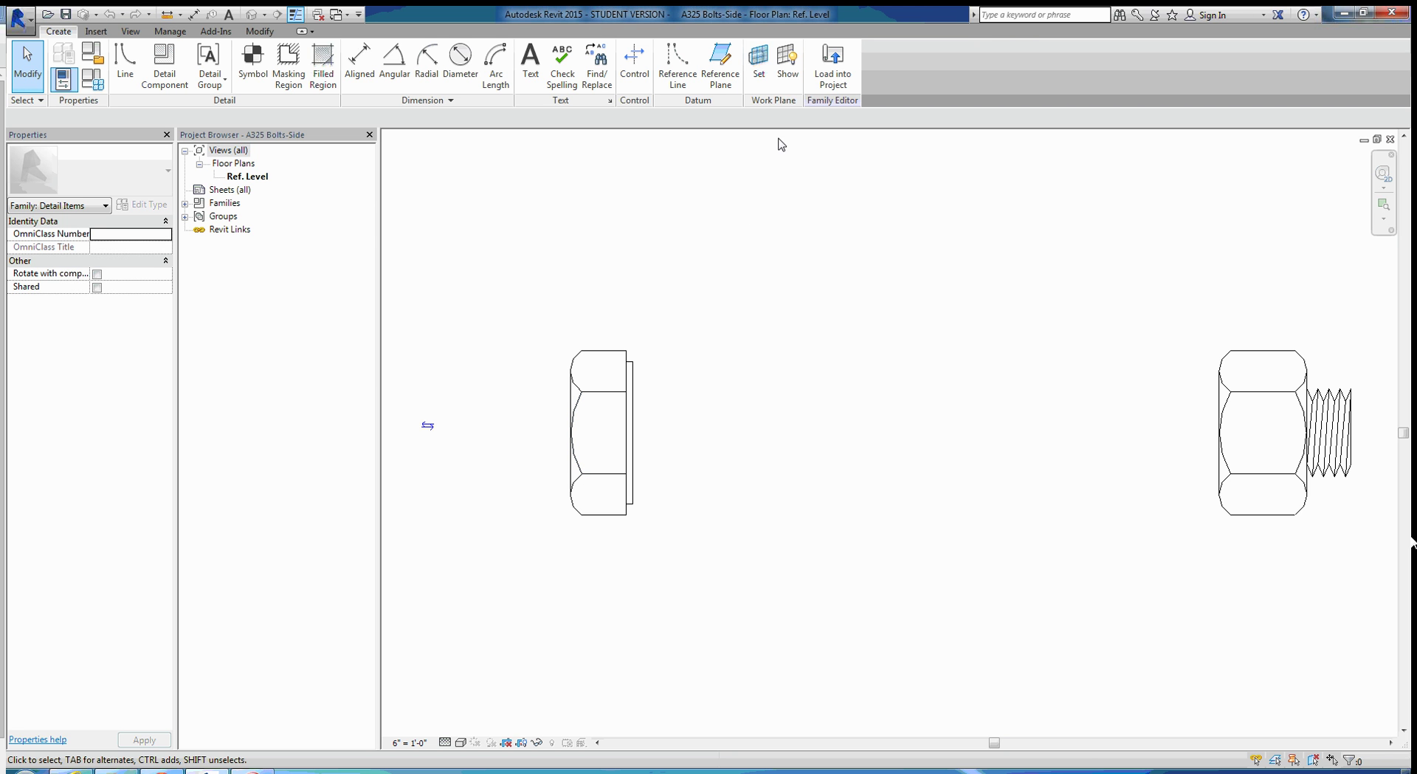
click(816, 81)
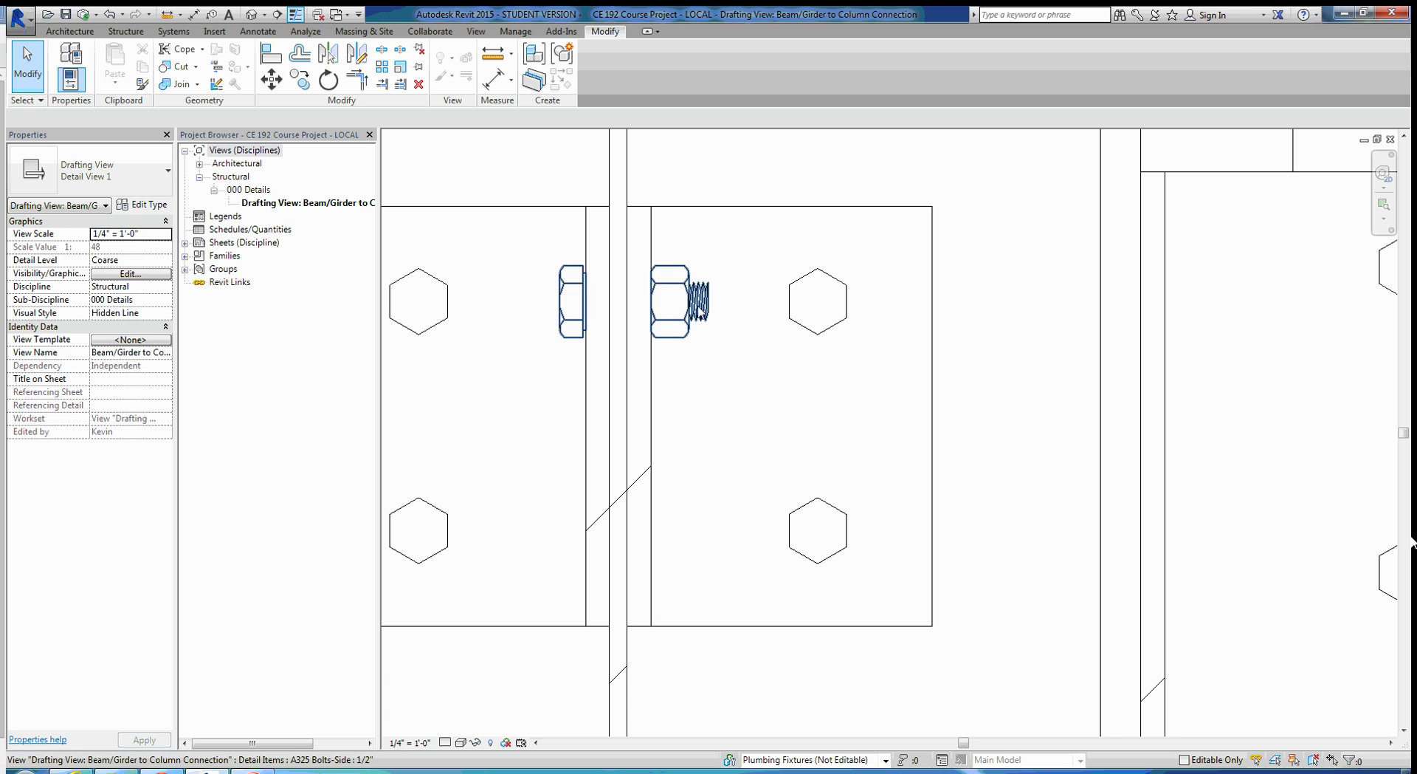
scroll(707, 428, down, 2)
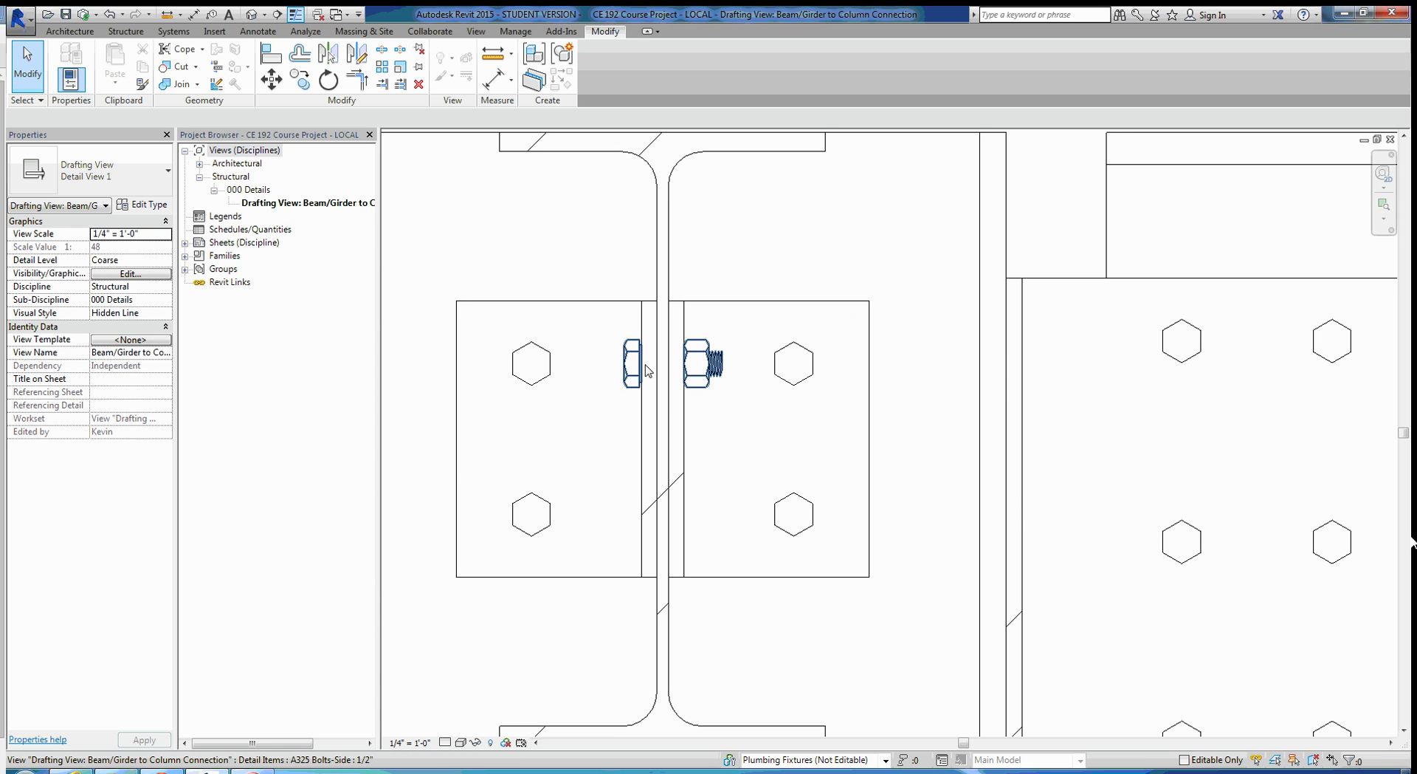
click(716, 376)
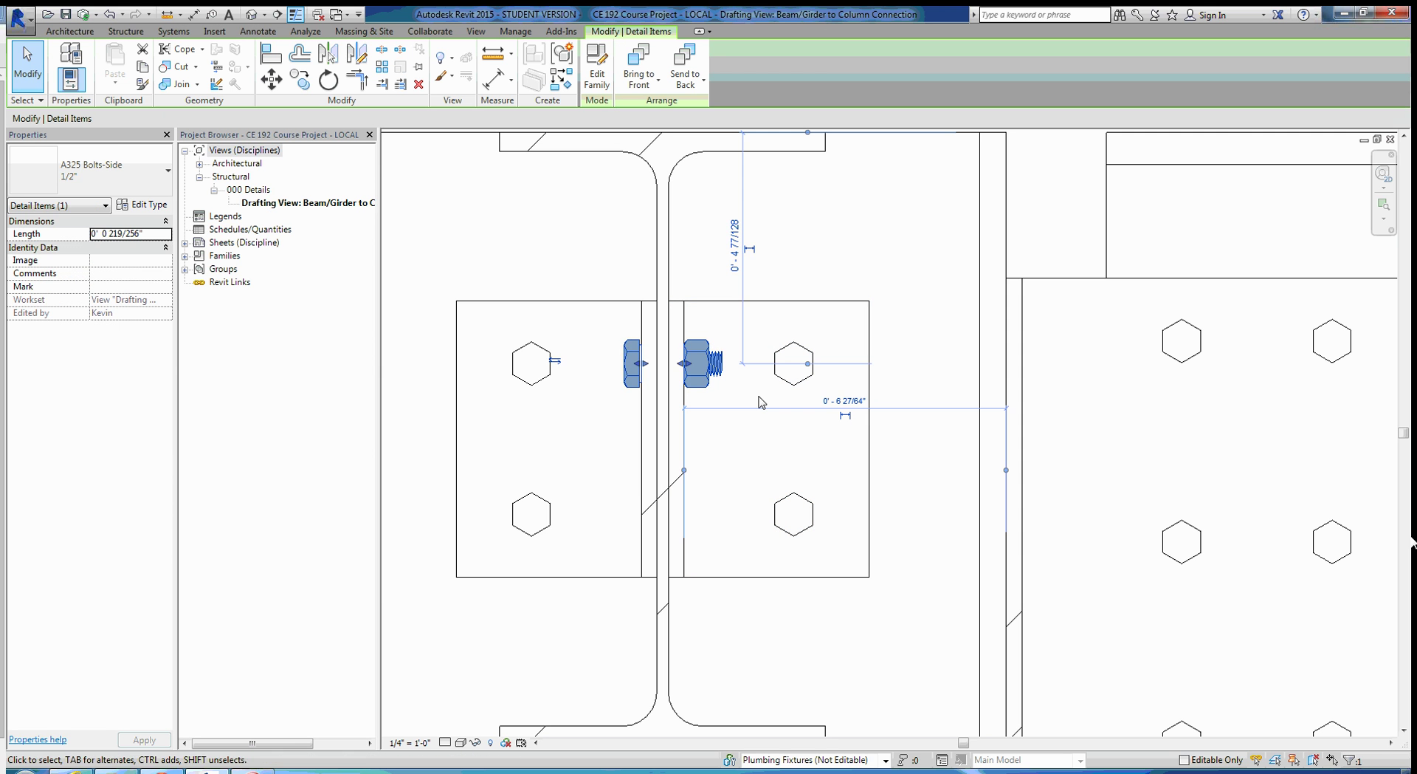
click(302, 81)
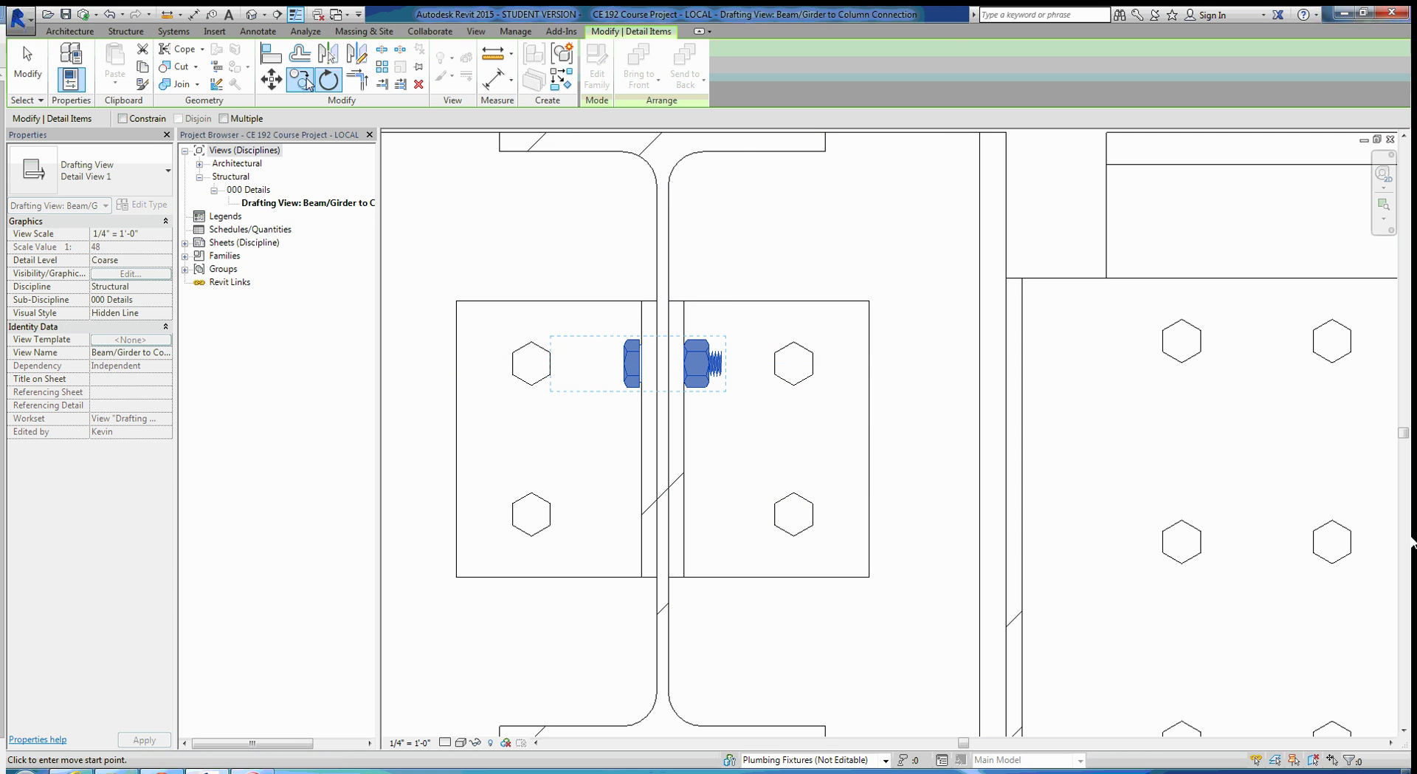
click(640, 364)
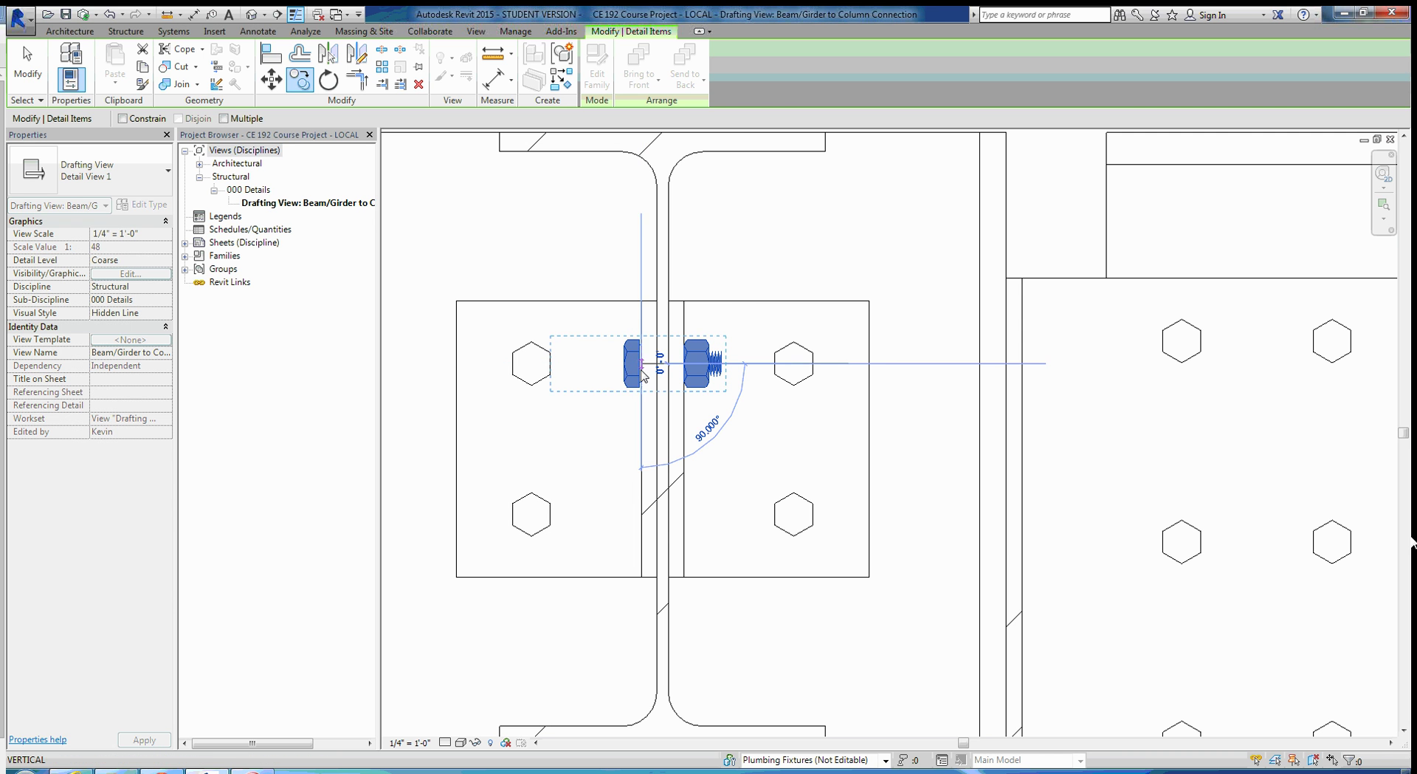
click(641, 515)
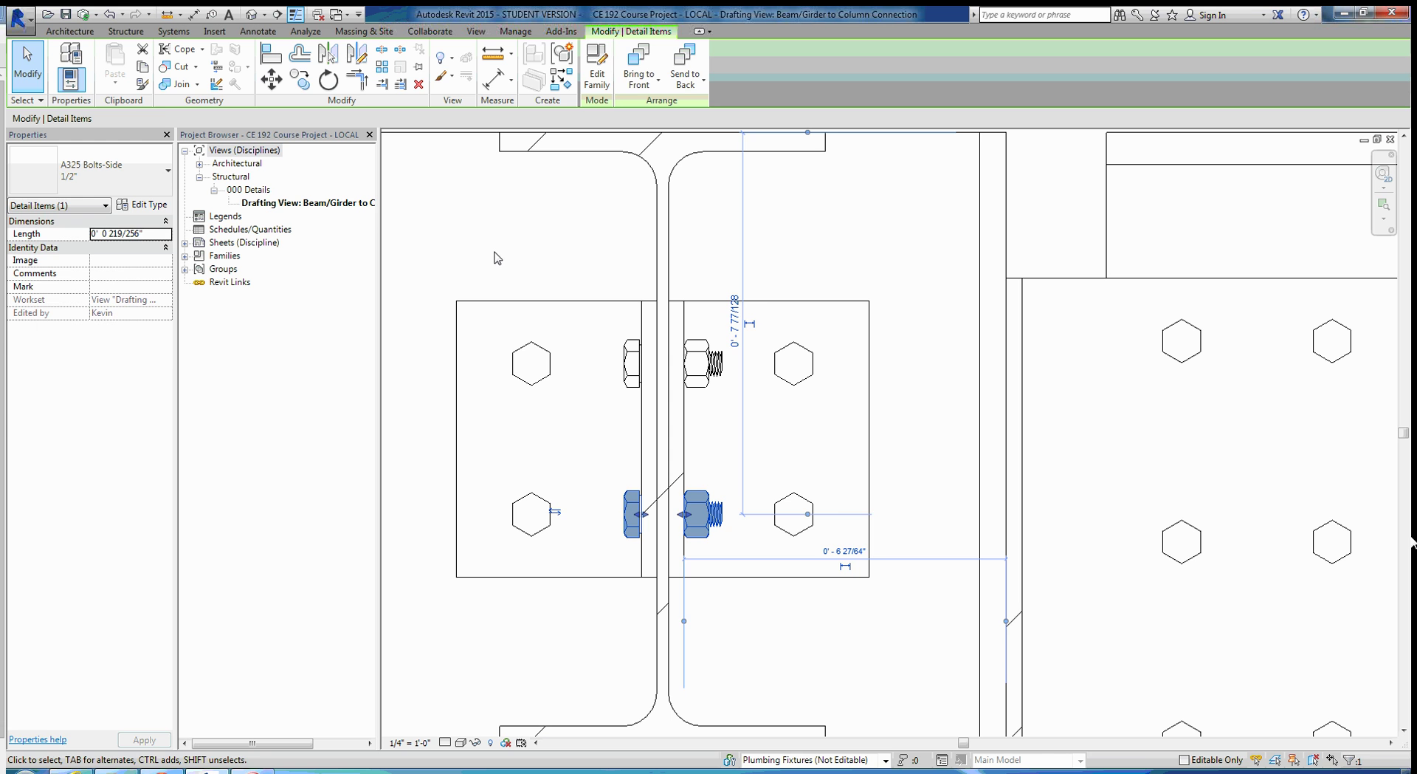
- Copy the lower side bolt to the column flange at the beam's bolted angle, level with the top bolt row
key(c)
key(o)
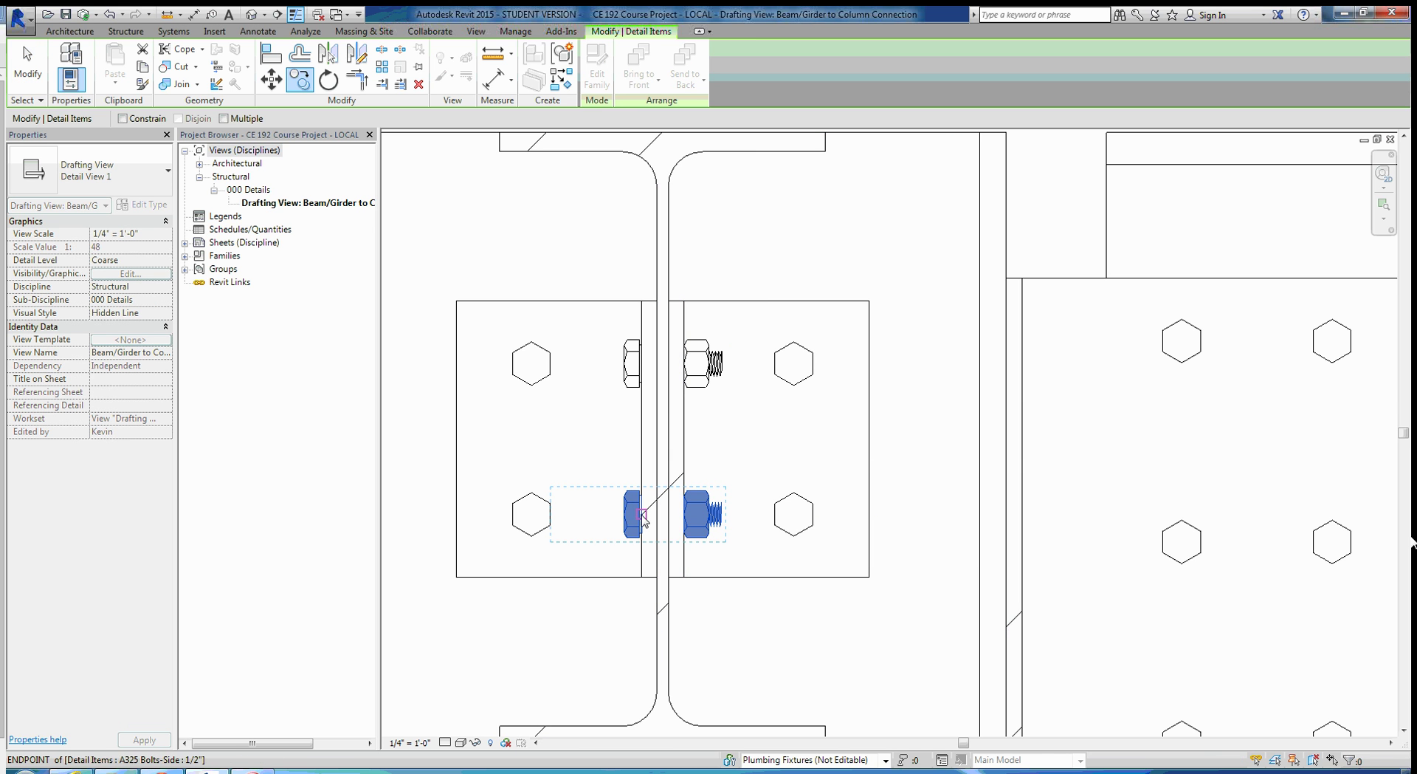
scroll(643, 516, up, 3)
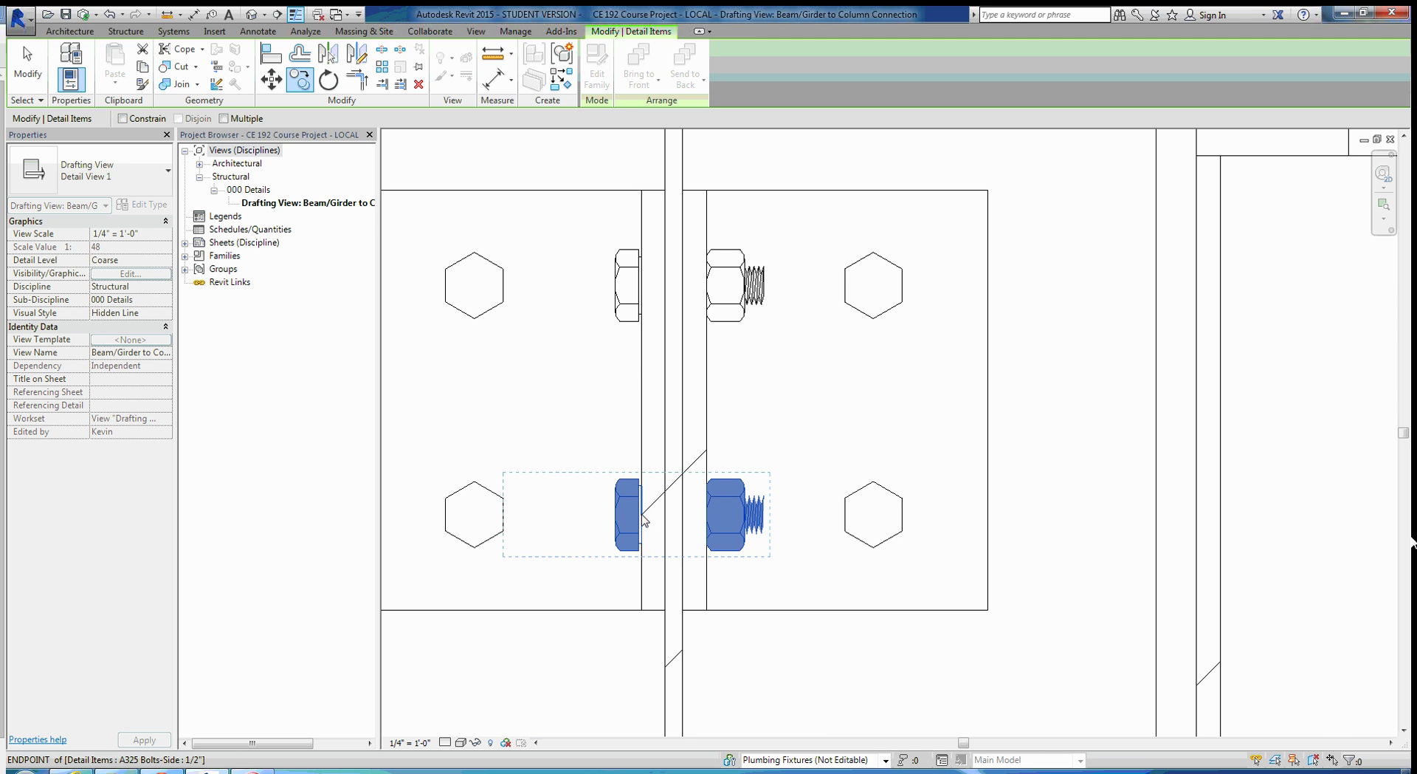
click(642, 514)
middle_drag(1107, 435, 588, 452)
scroll(588, 450, down, 1)
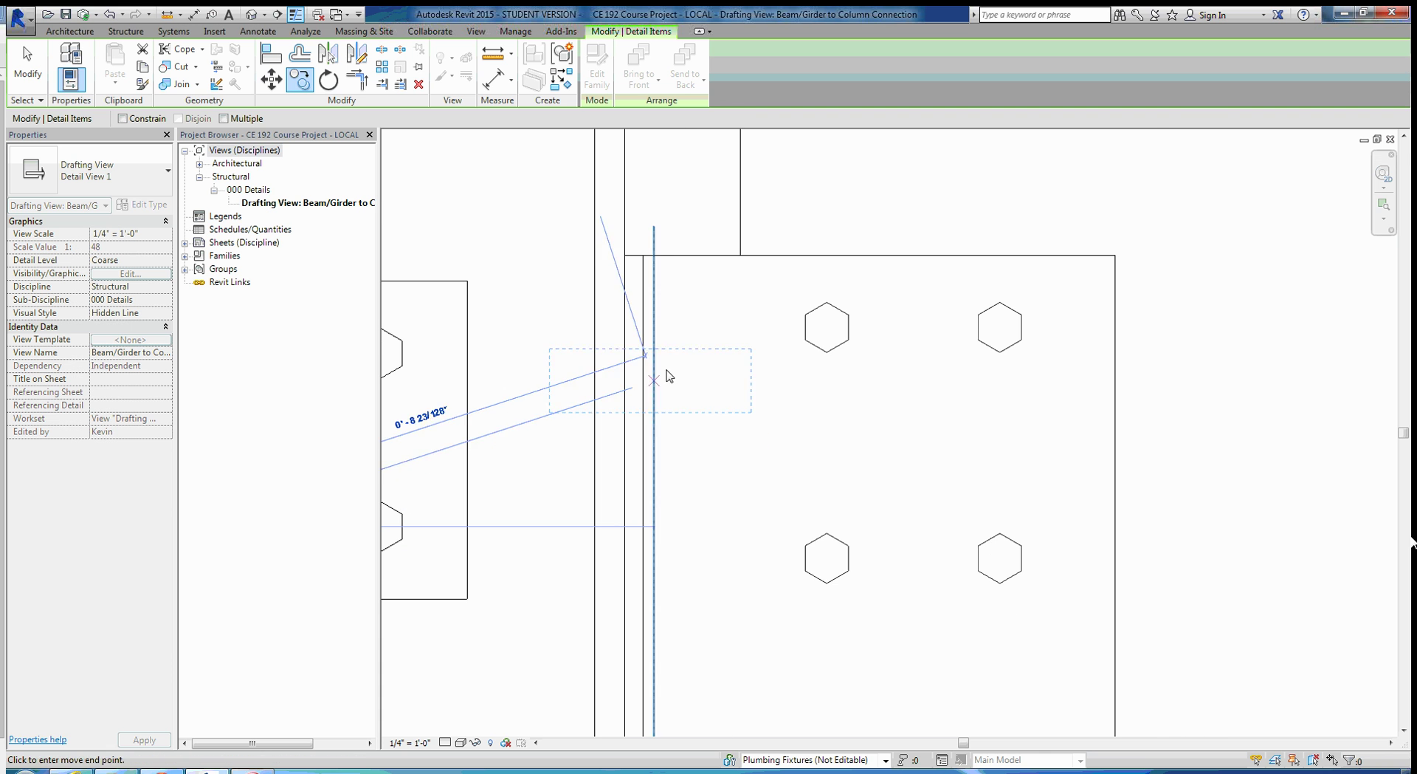
click(624, 331)
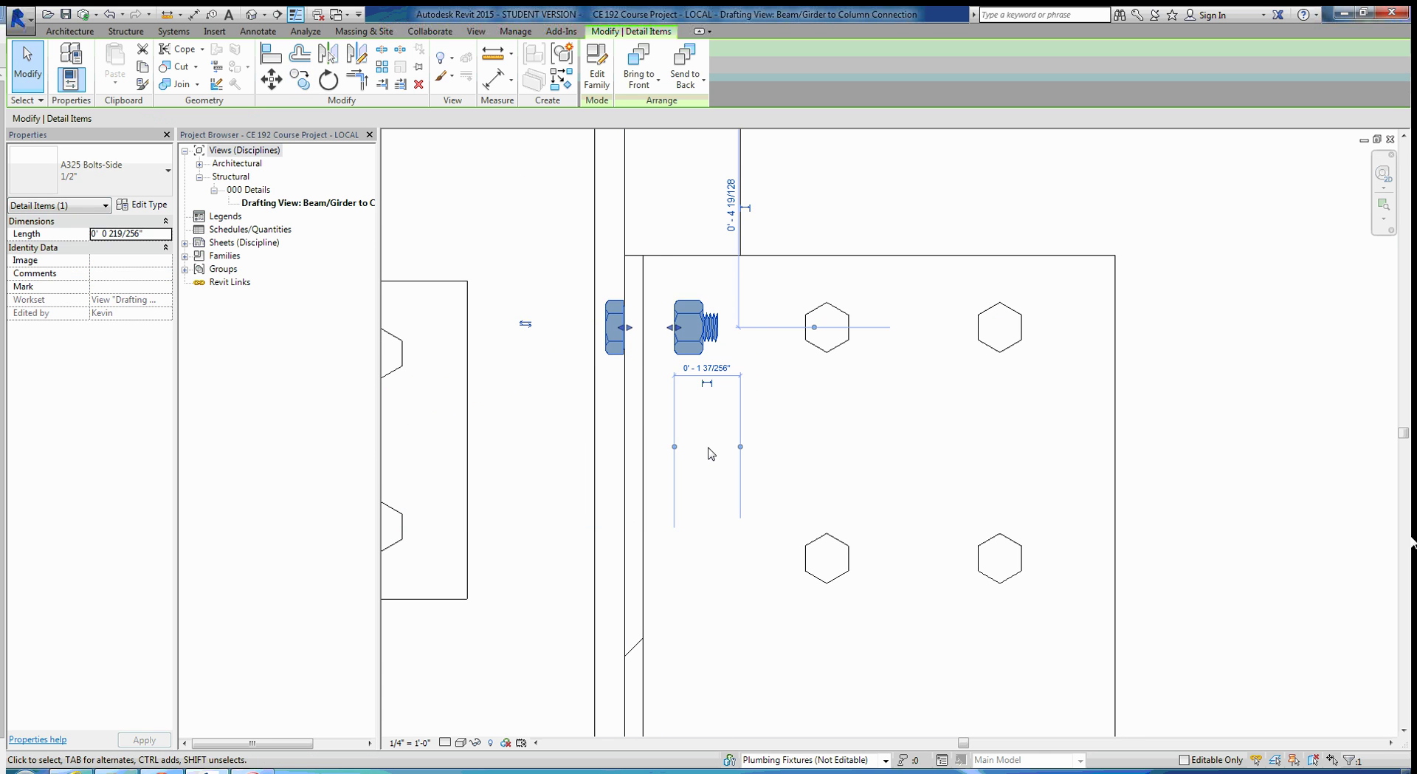
- Stretch the copied bolt so its head bears on the column flange's inner face and its nut on the angle leg
key(Escape)
click(616, 351)
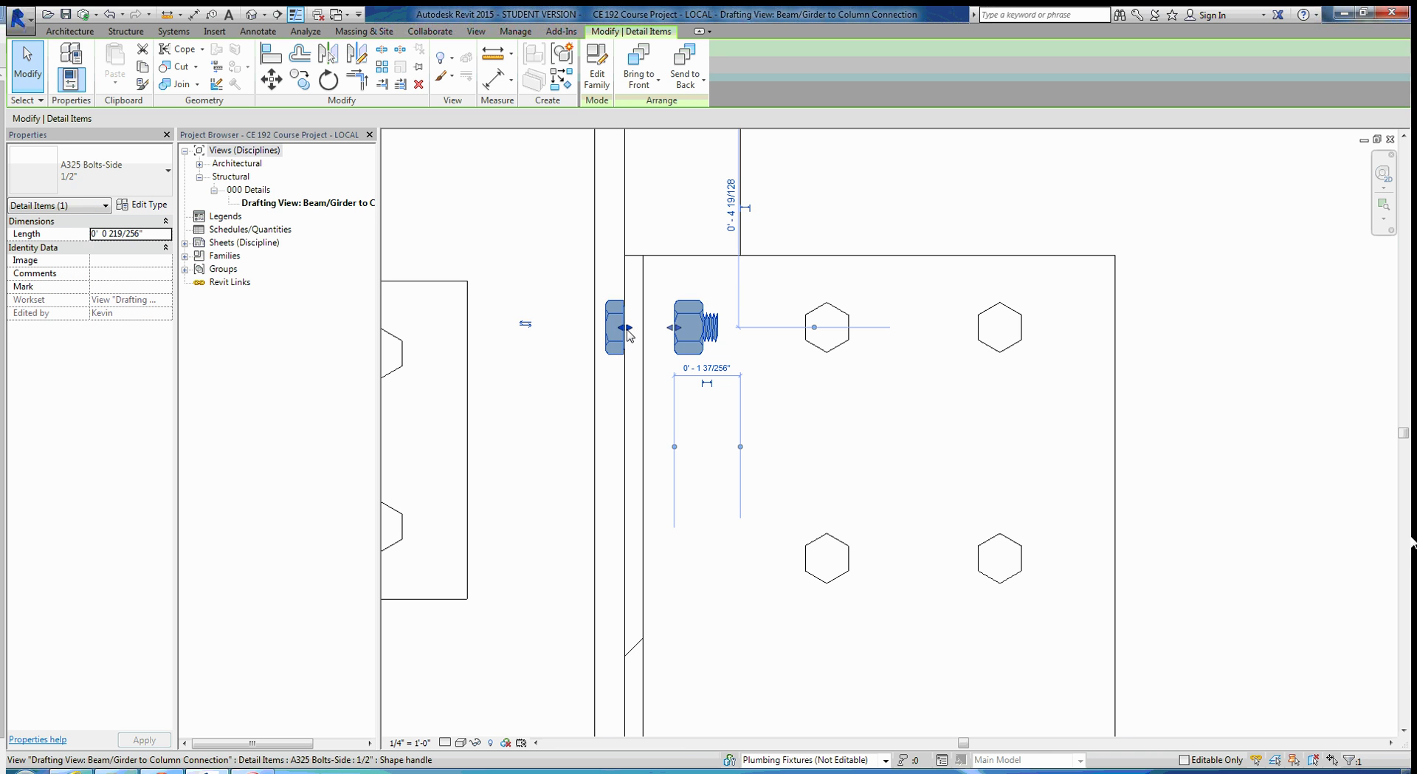
drag(598, 334, 588, 334)
drag(677, 334, 644, 332)
click(696, 390)
click(677, 336)
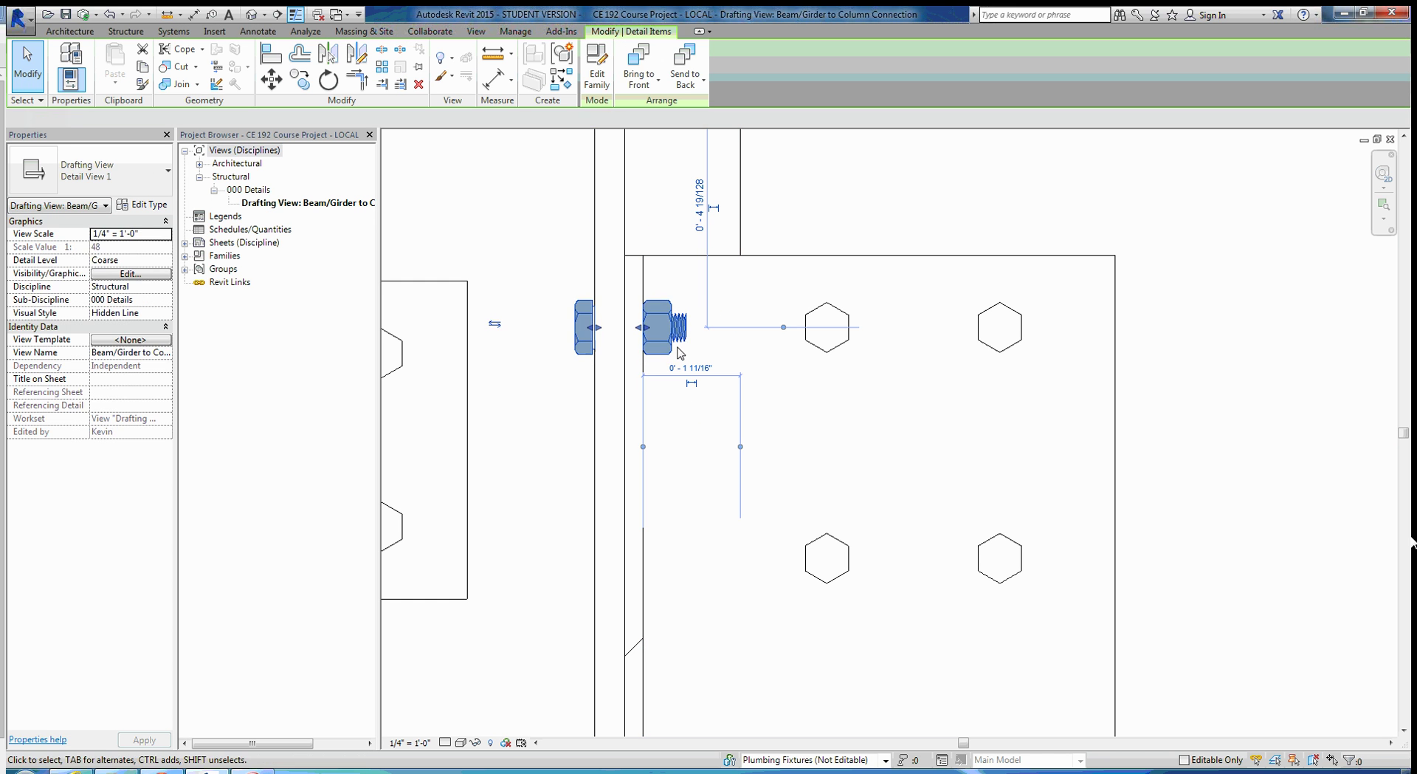
- Copy the column flange bolt 4" straight down to the middle bolt row of the beam's angle
click(314, 88)
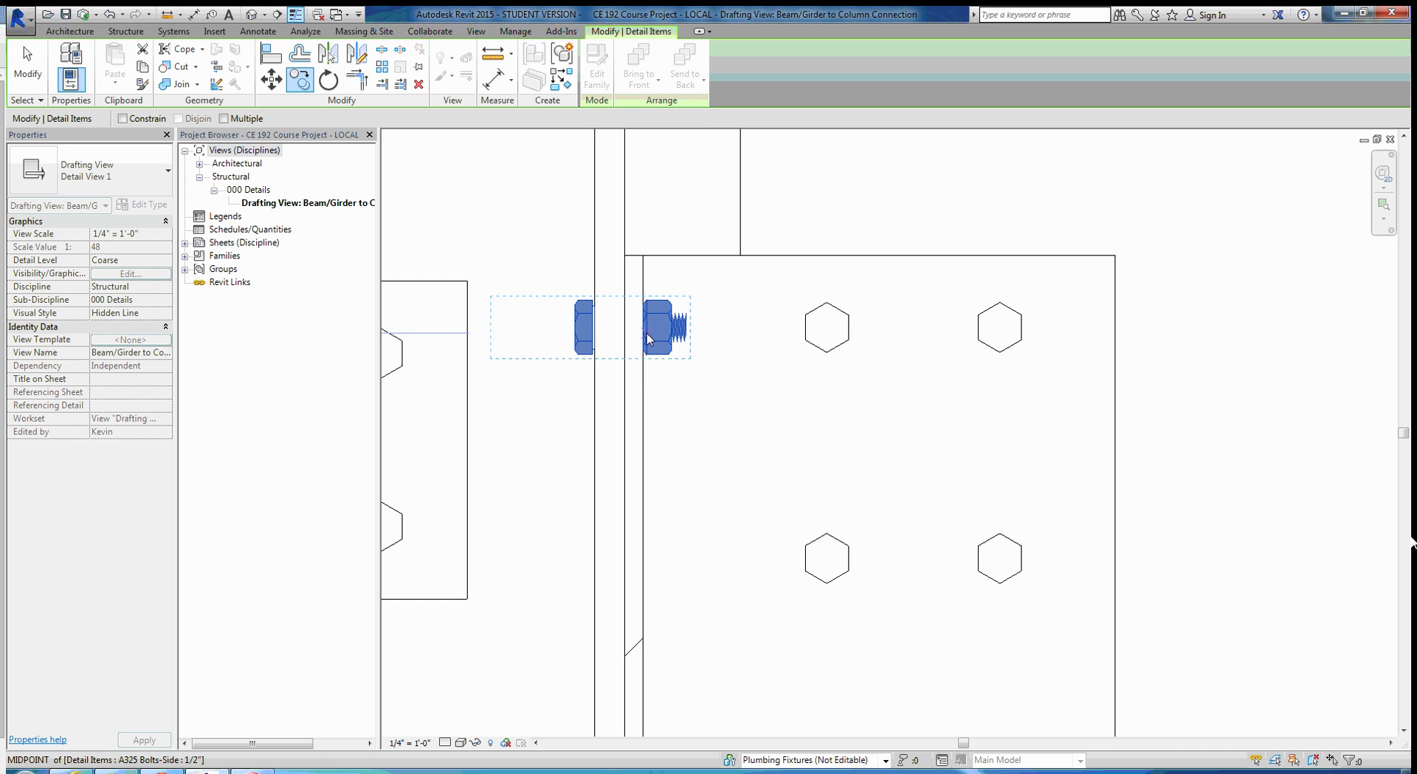
click(645, 330)
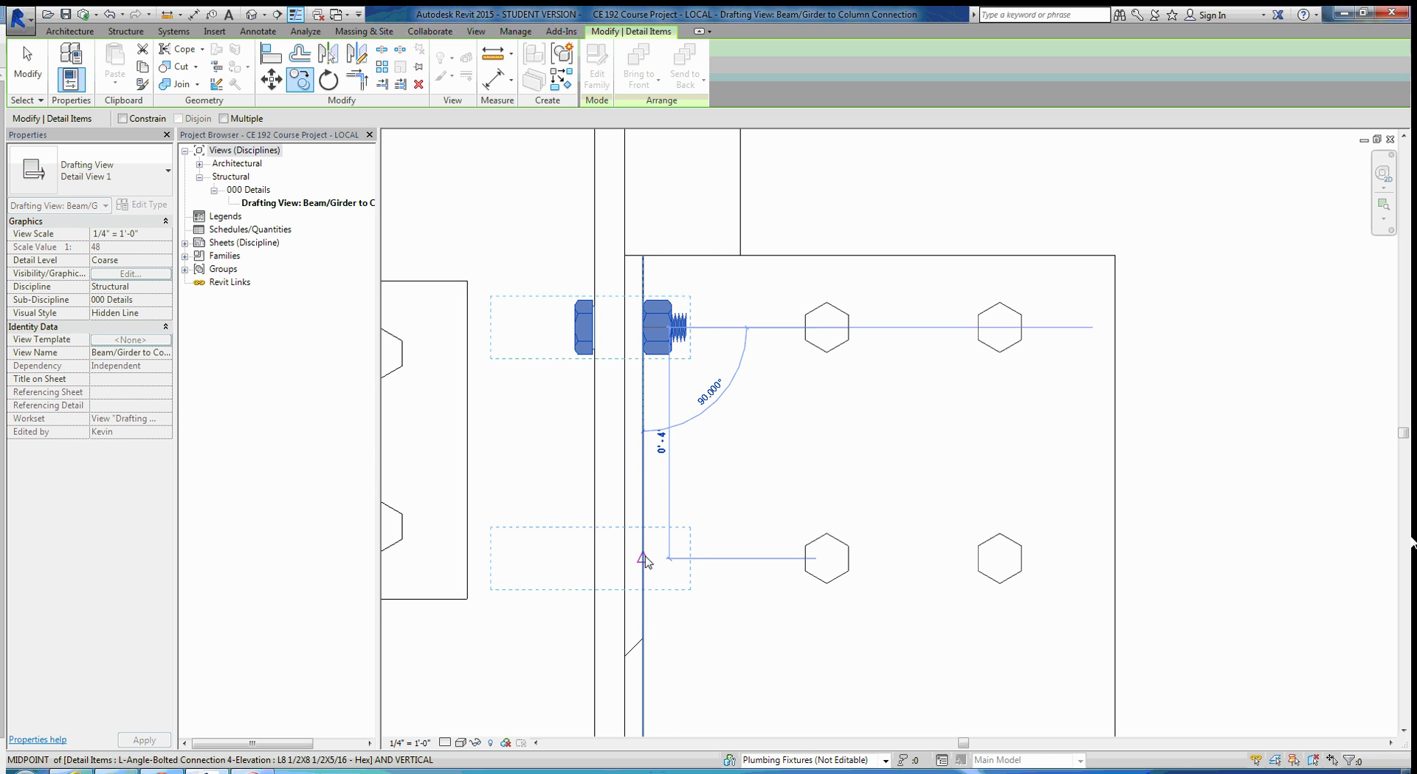
middle_drag(775, 393, 740, 369)
key(Escape)
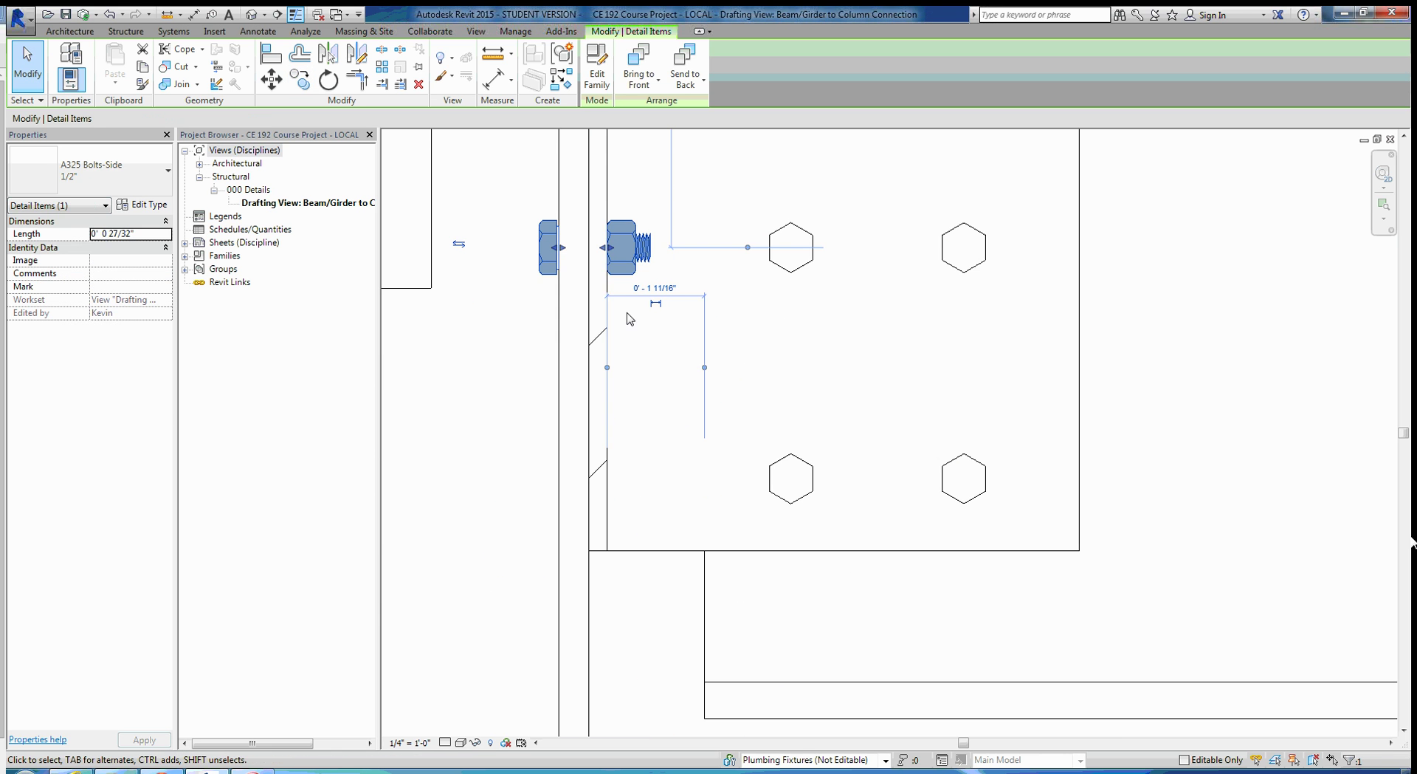
- Copy the middle column flange bolt straight down to the bottom bolt row of the beam's angle
key(c)
key(o)
click(607, 248)
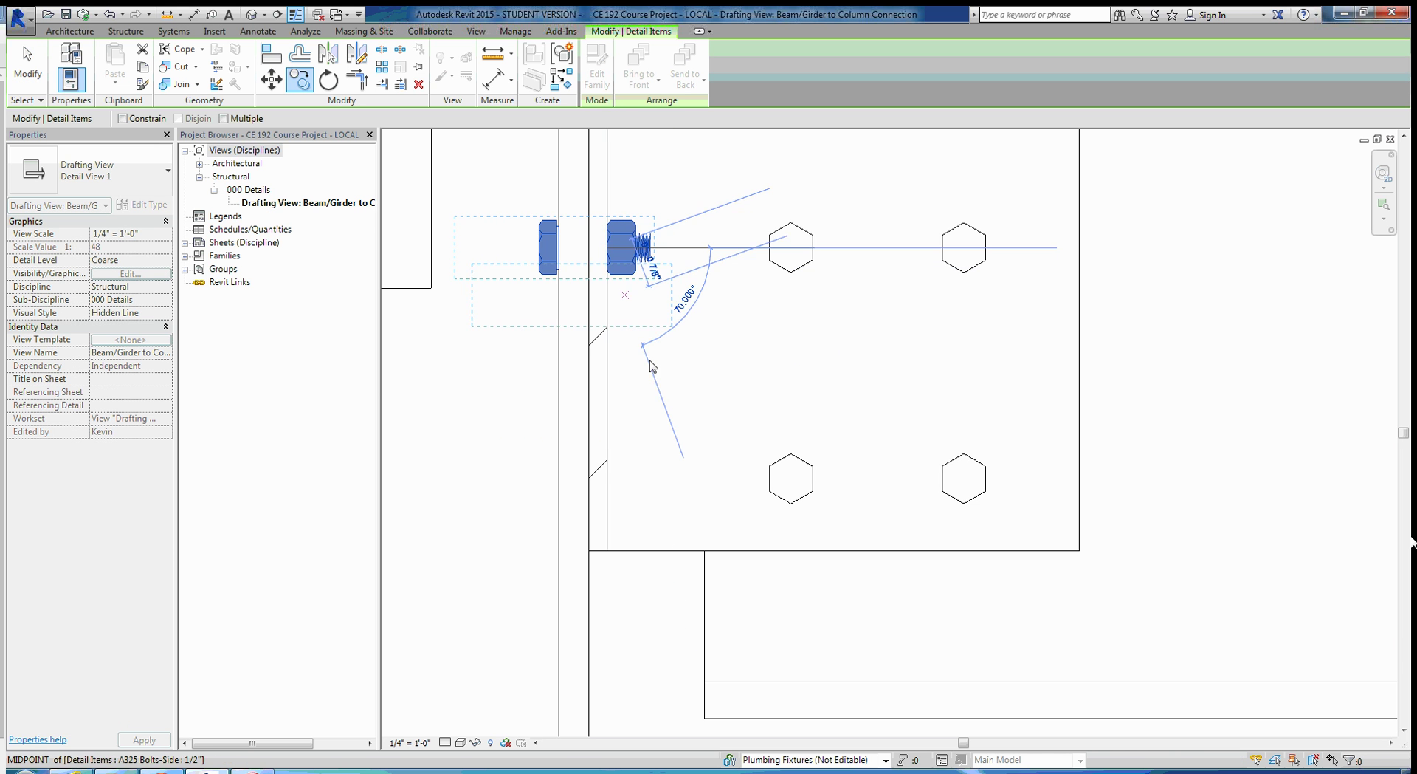
click(607, 464)
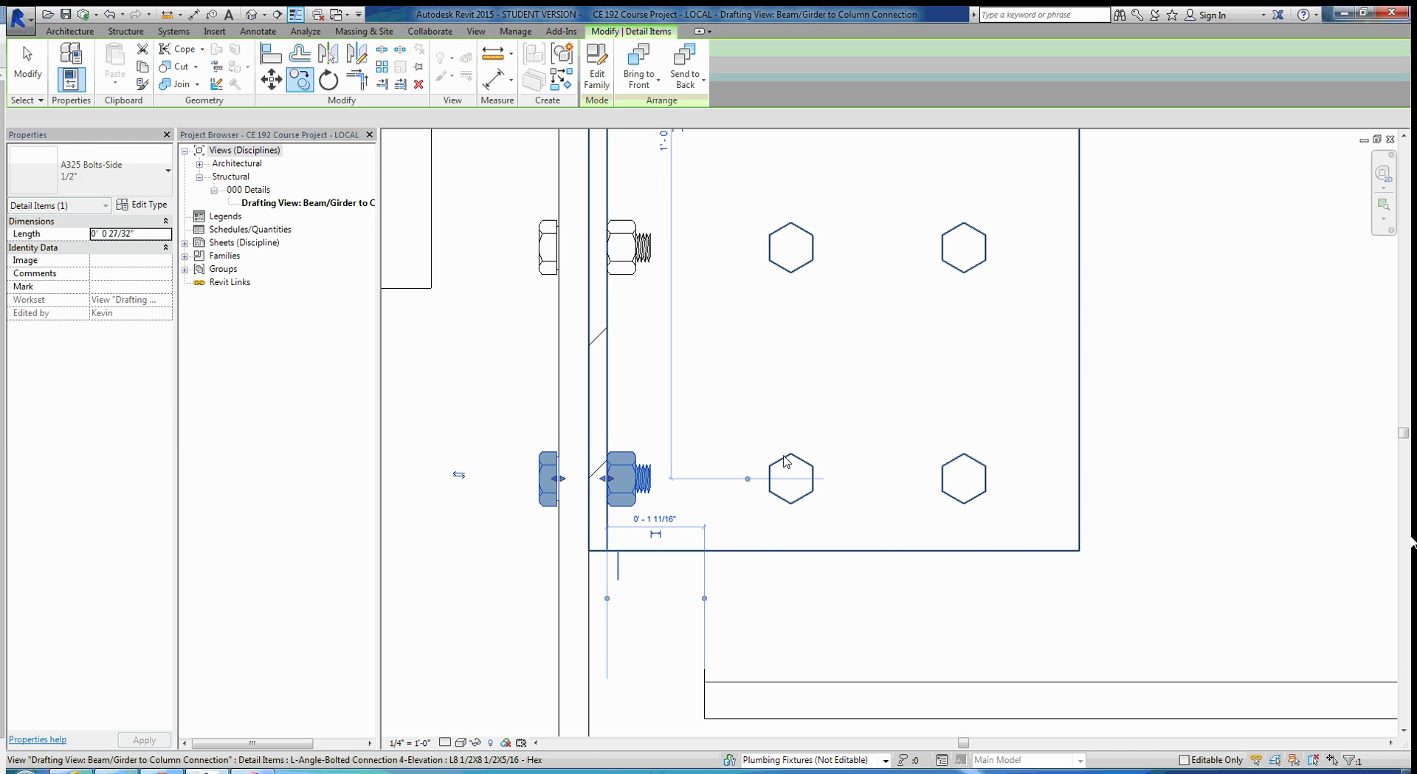
key(Escape)
scroll(789, 443, down, 2)
scroll(789, 444, down, 2)
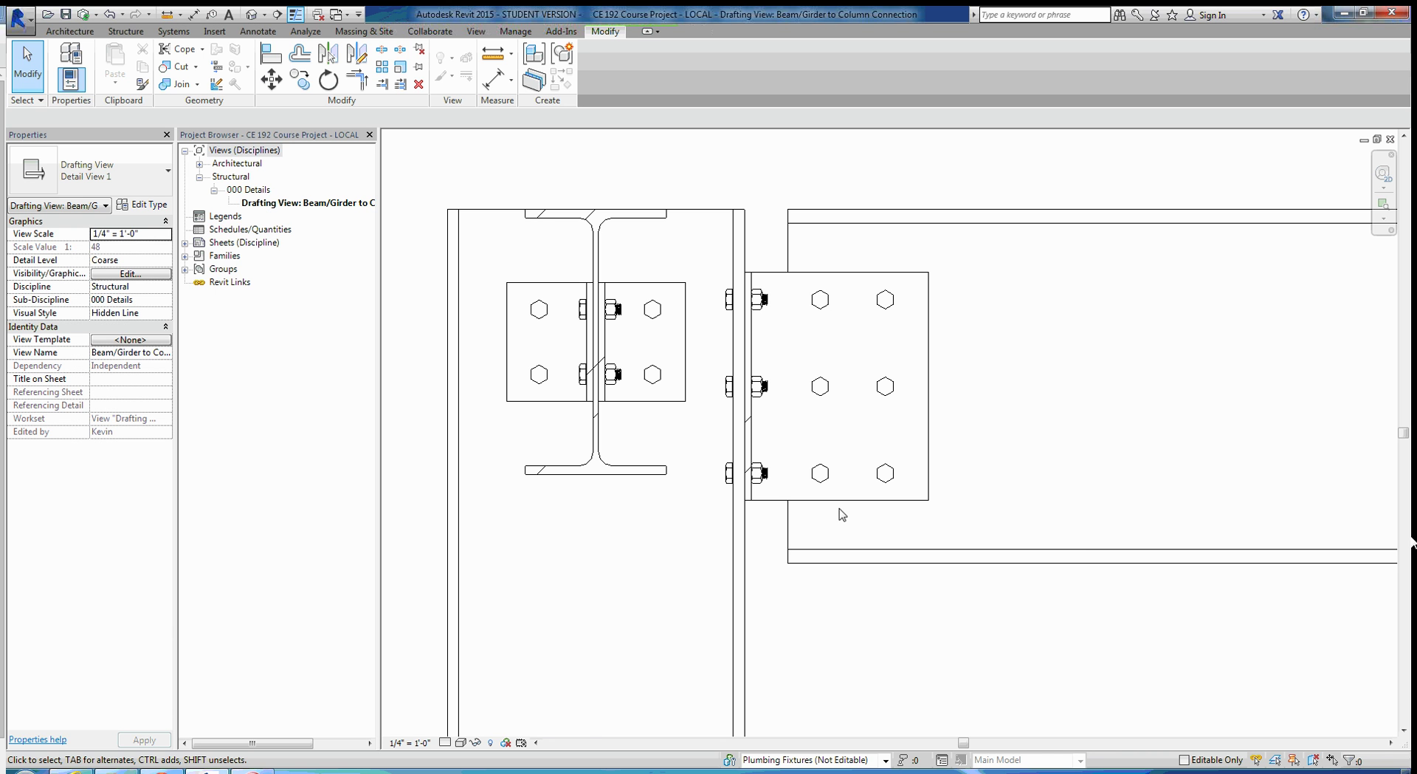
scroll(839, 513, down, 3)
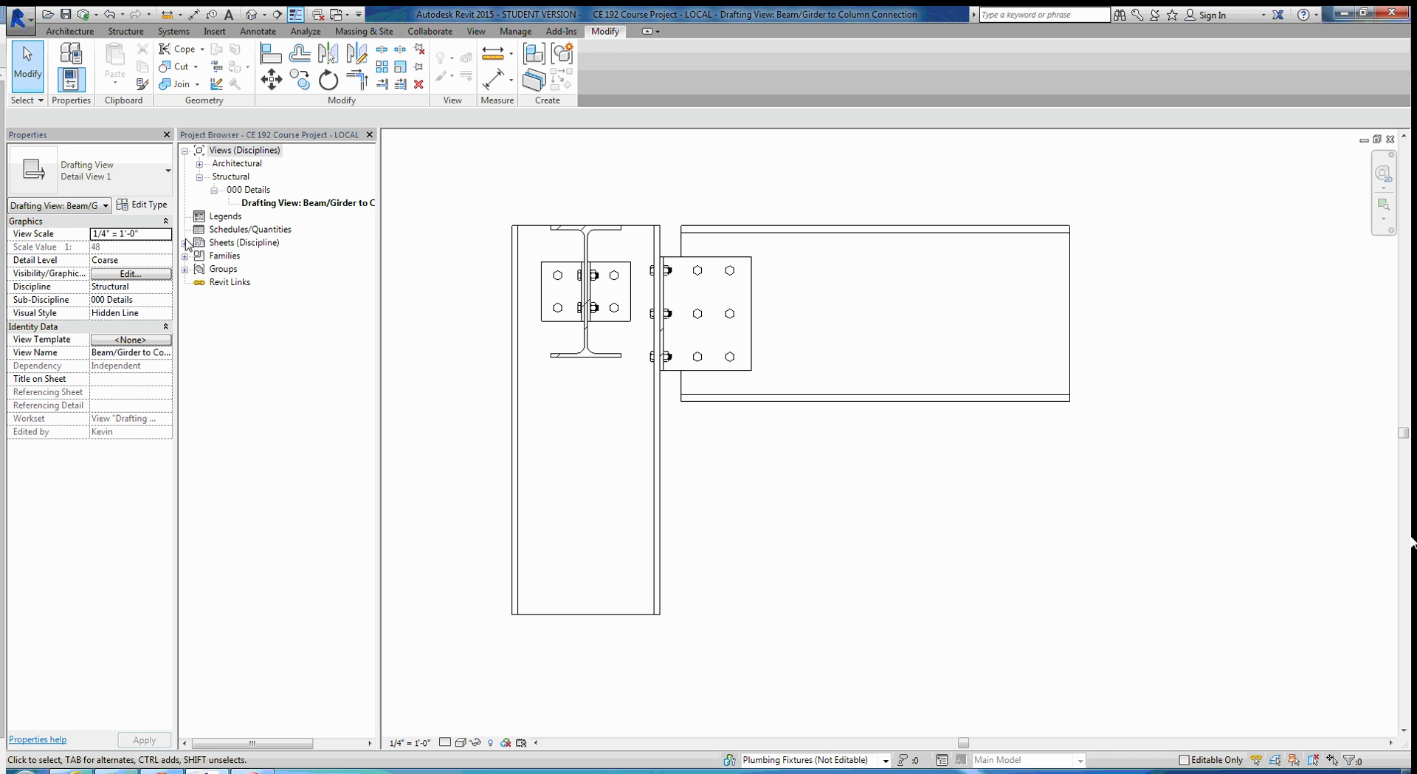
- Create a new sheet using the Titleblock for Class (17 x 22 Horizontal)
right_click(216, 243)
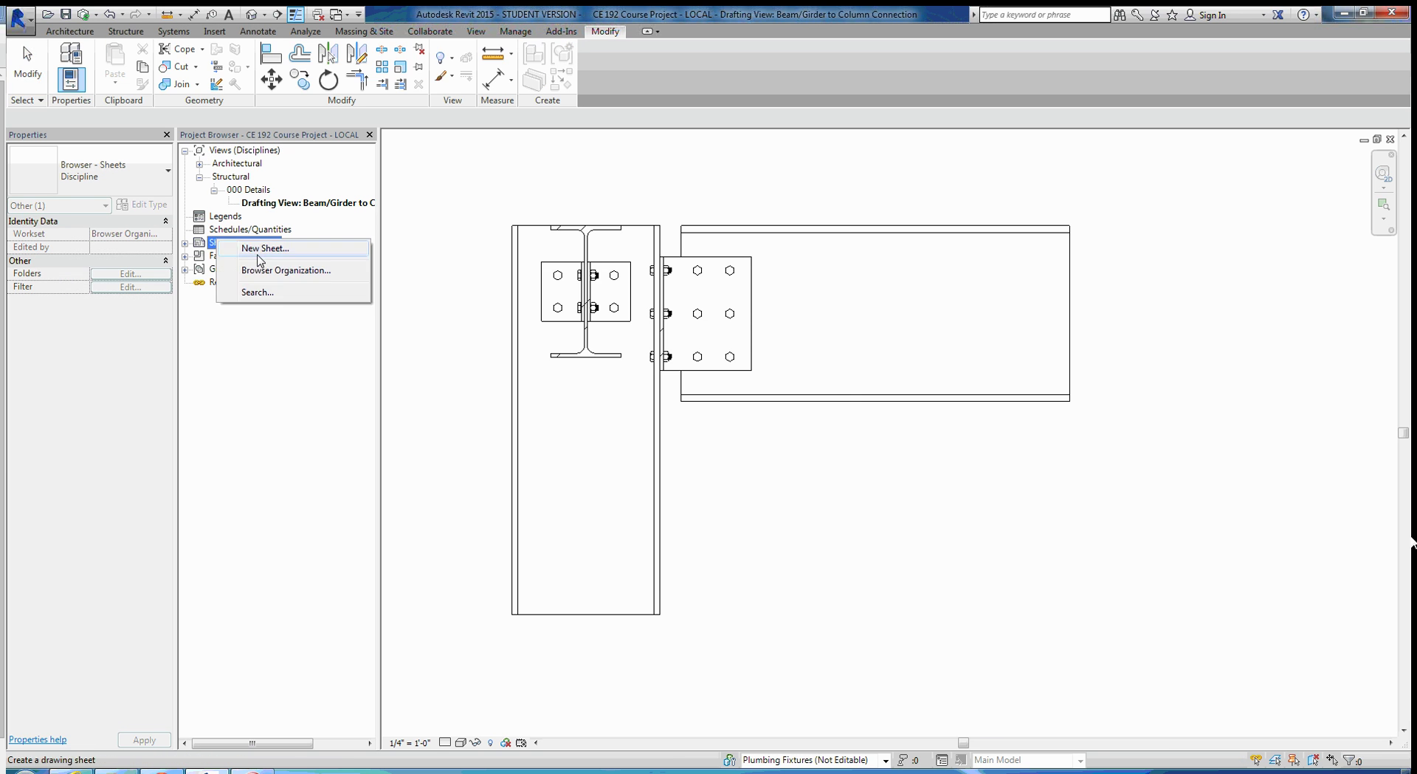
click(256, 253)
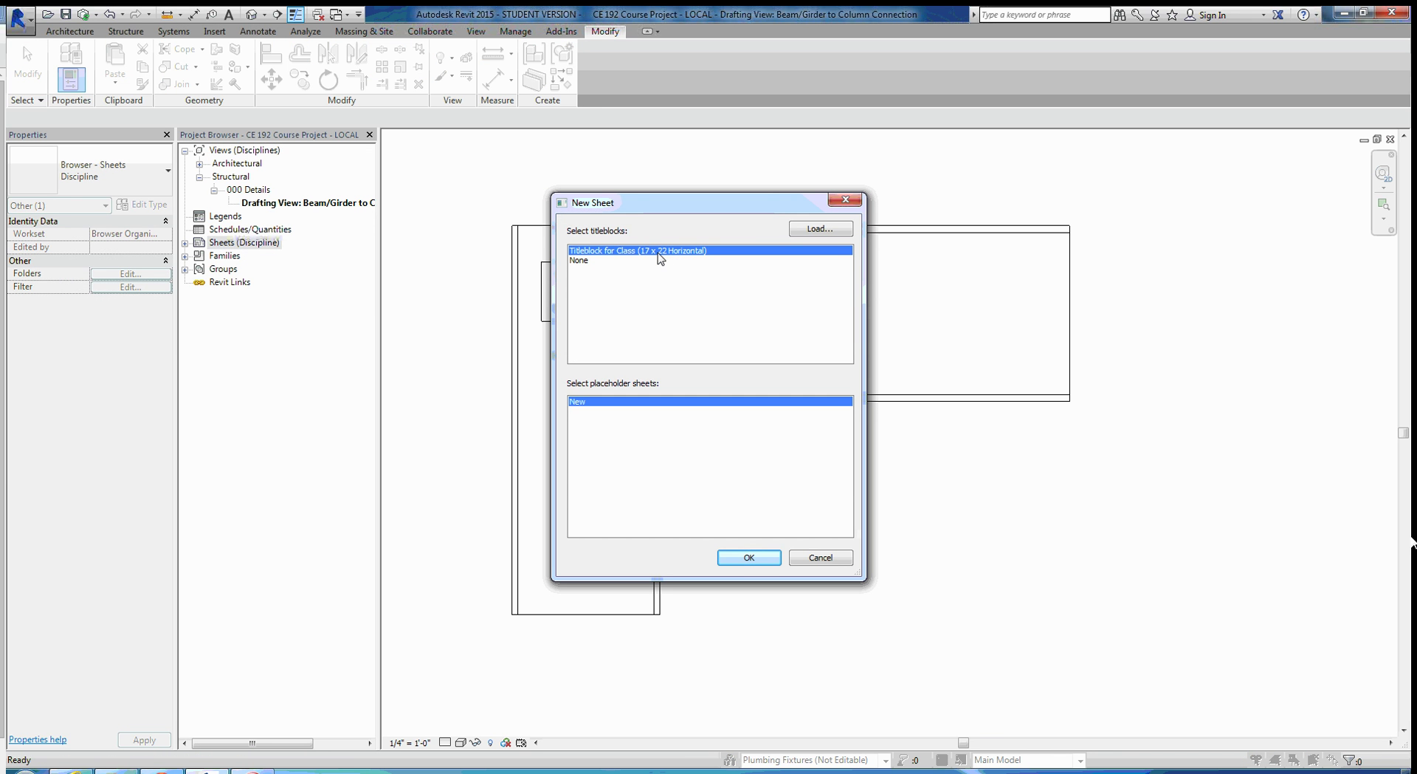
click(749, 557)
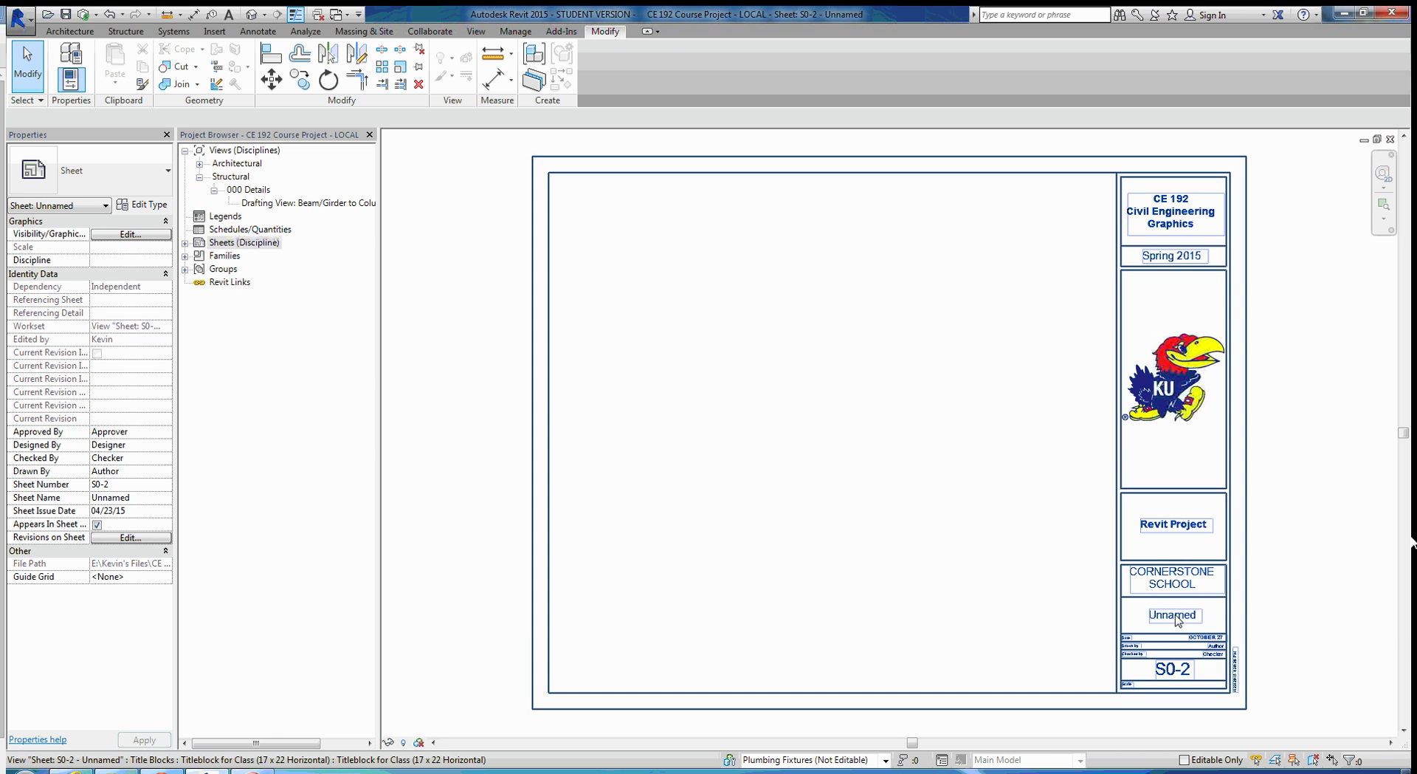
- Name the new sheet Structural Detaisl in its title block and open its sheet number for editing
click(1177, 619)
click(1177, 620)
text(Str)
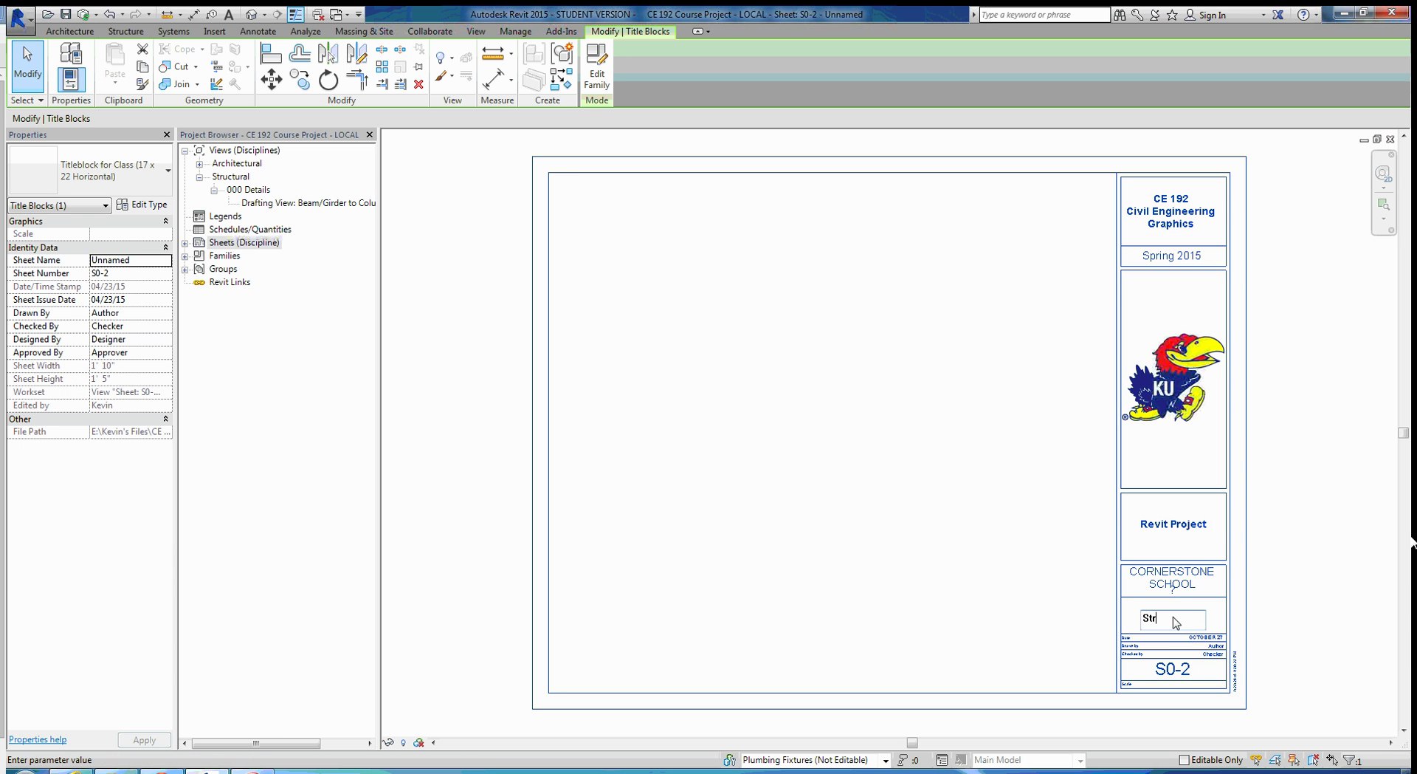
text(uctural Details)
click(1170, 673)
click(1173, 679)
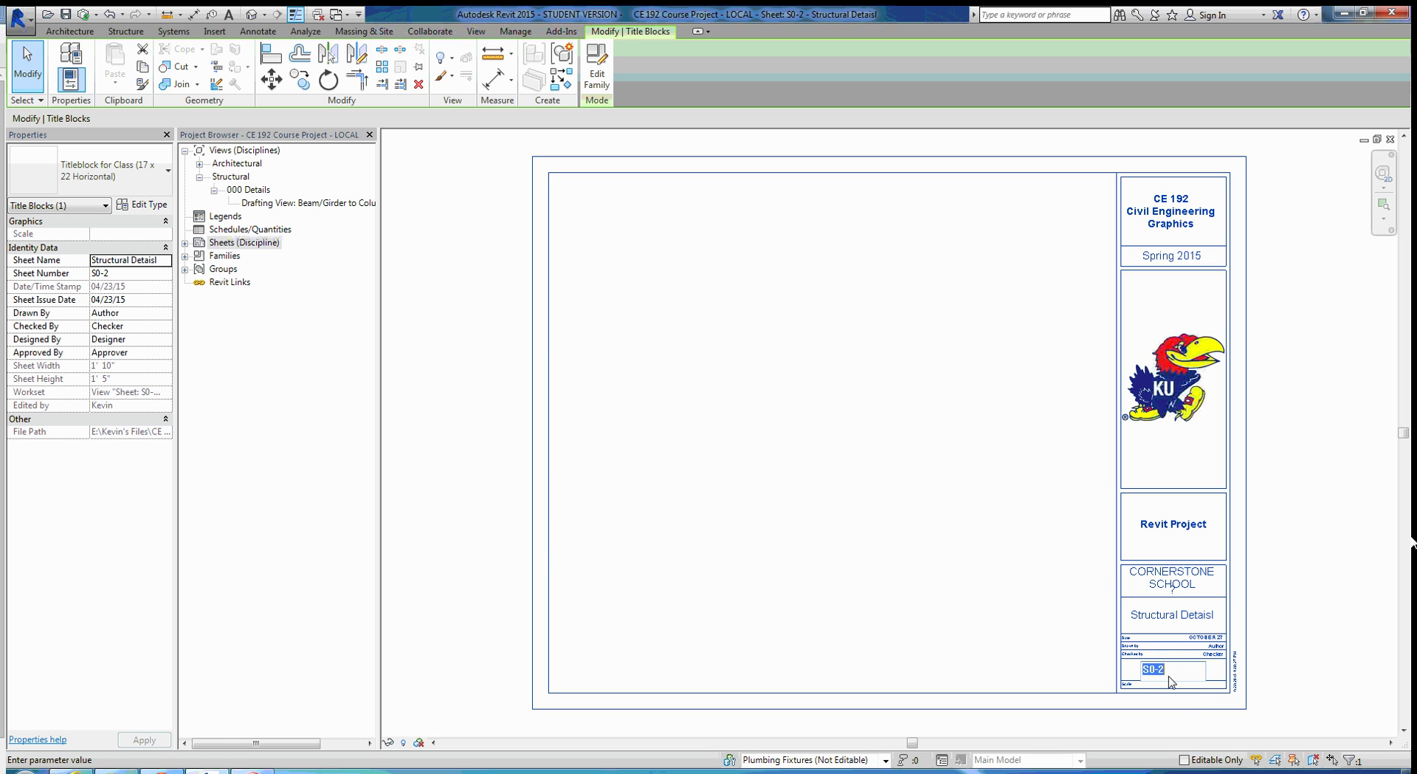
click(488, 359)
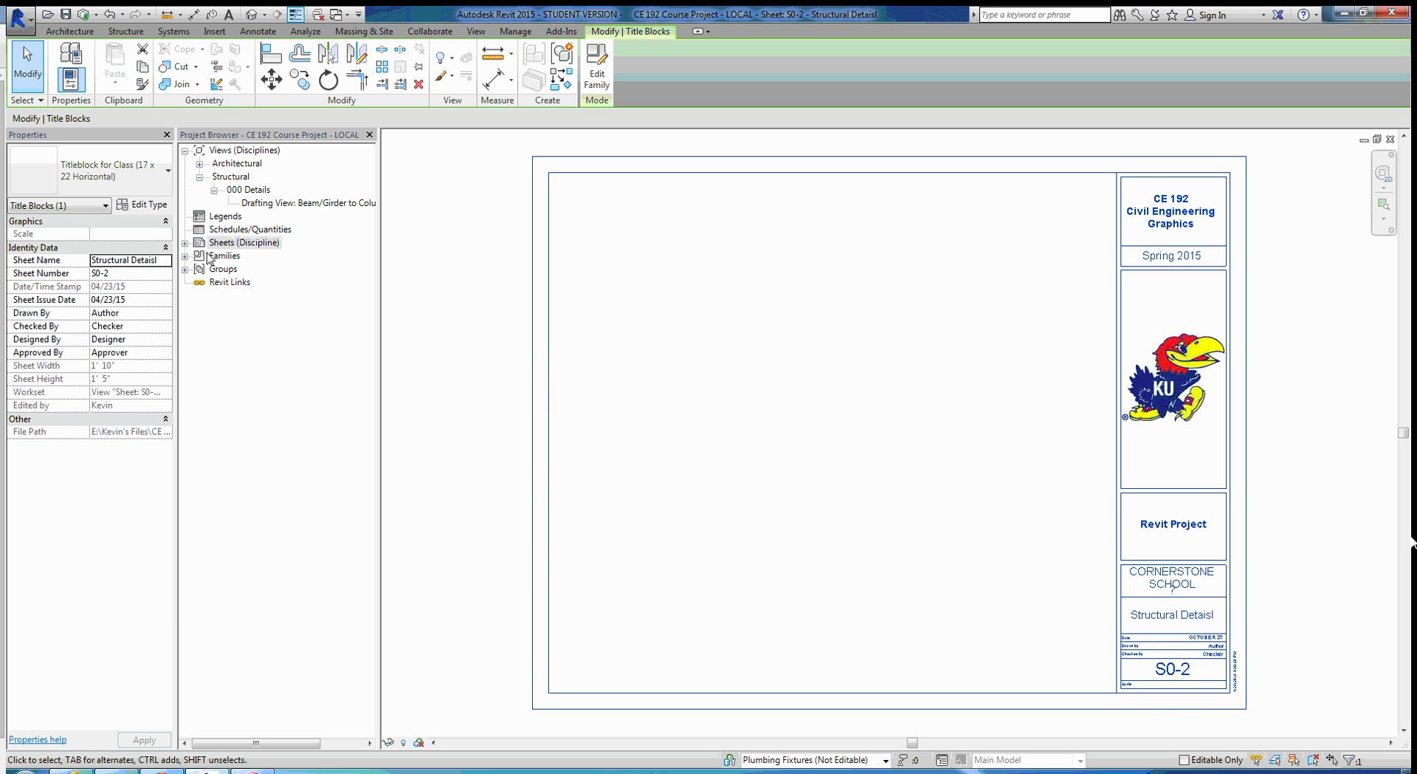
- Delete the duplicate sheet S0-2 from the ??? group of sheets
click(186, 243)
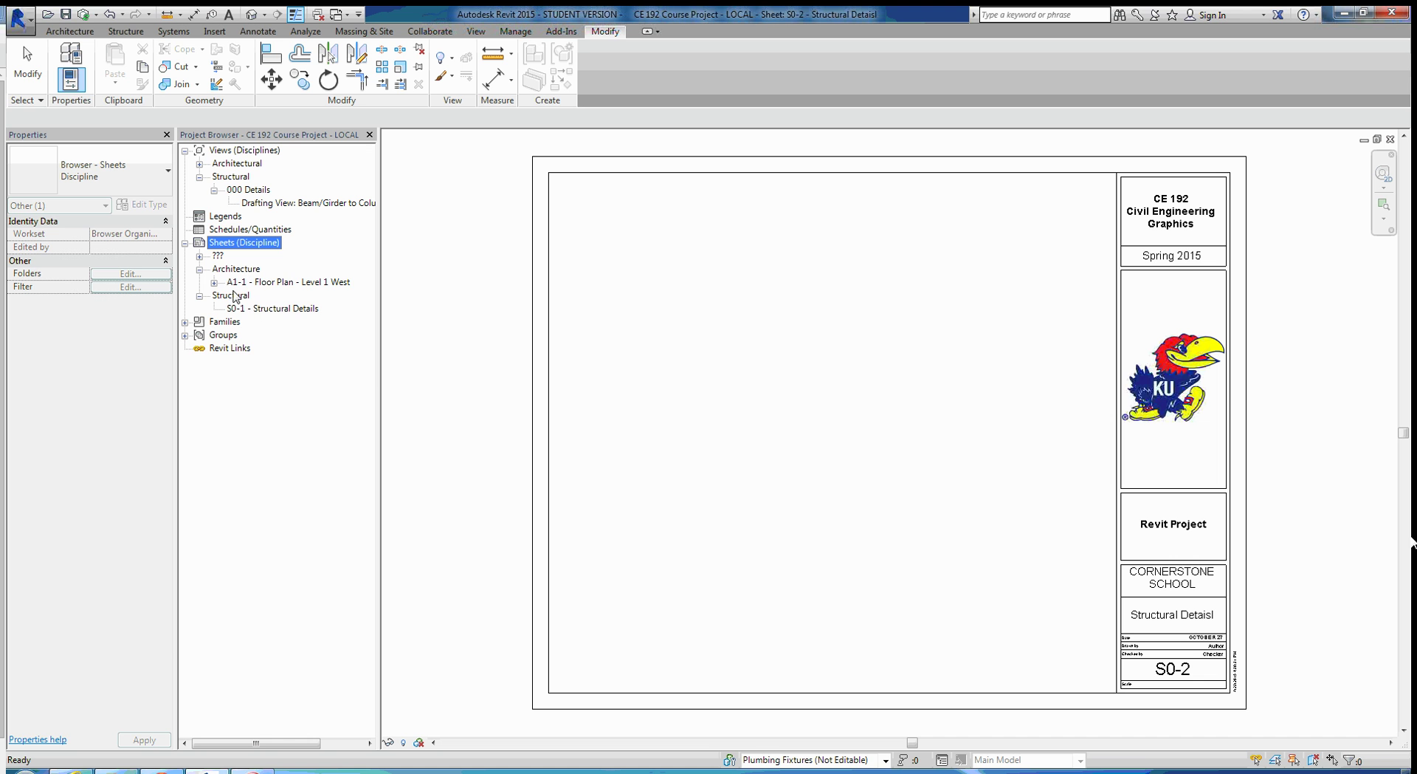
click(199, 257)
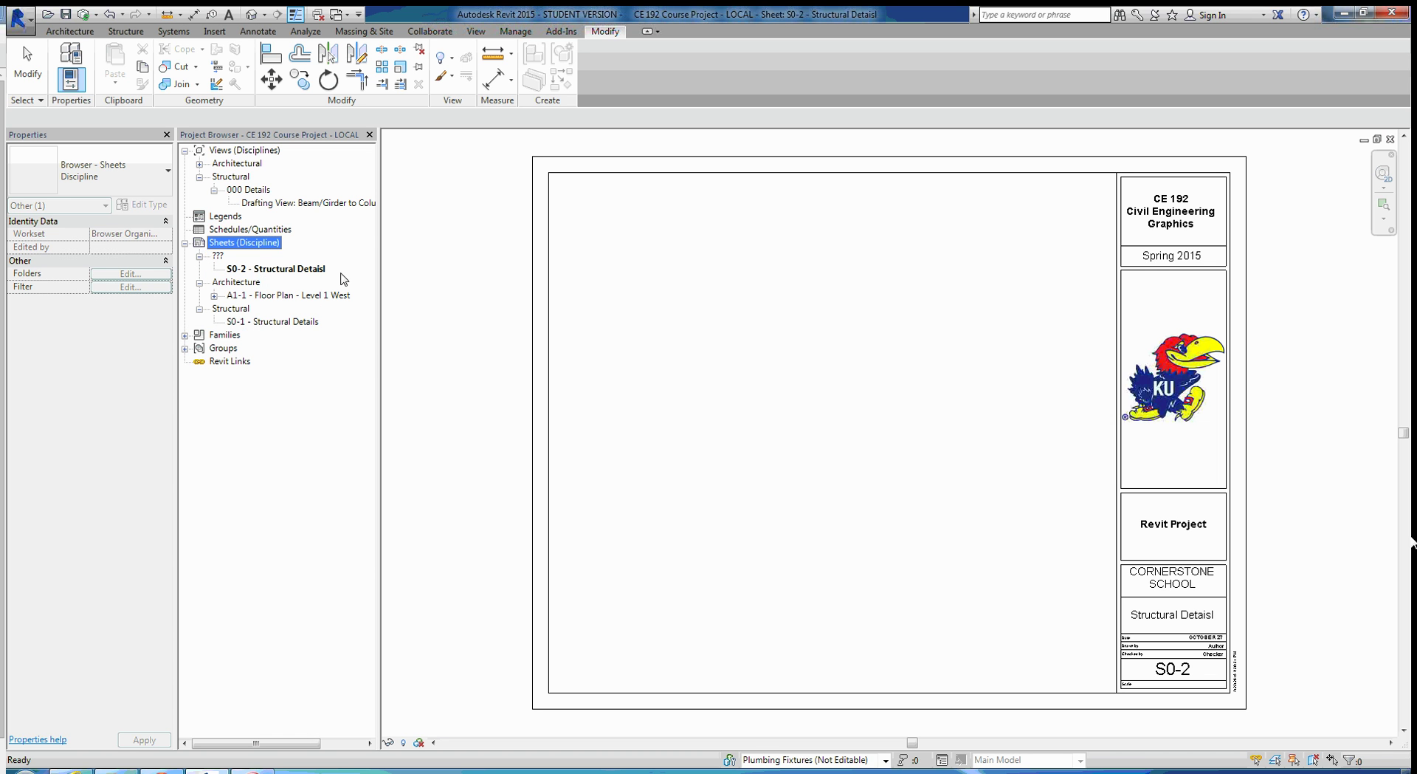
click(680, 332)
right_click(310, 272)
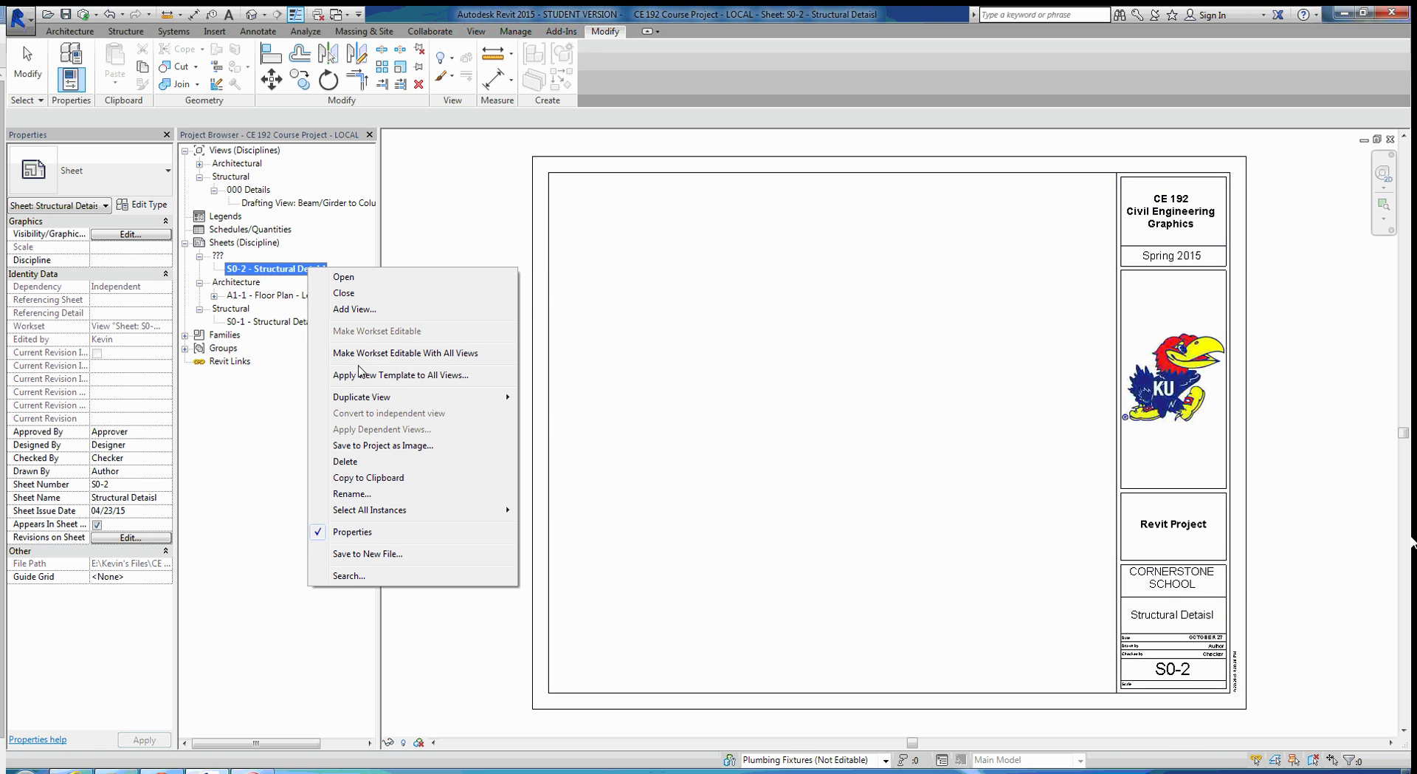
click(352, 462)
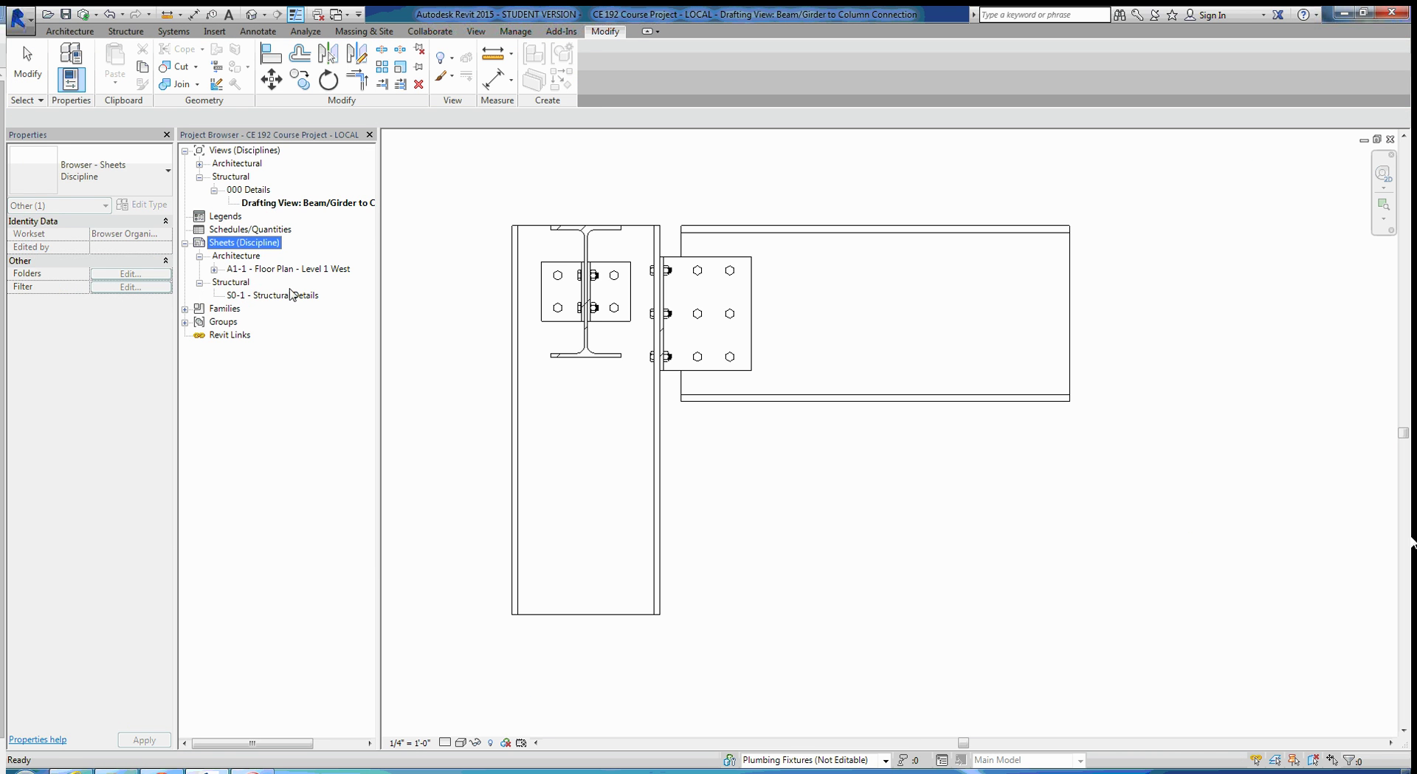
- Open sheet S0-1 - Structural Details and place the Beam/Girder to Column Connection drafting view near its left border
click(290, 295)
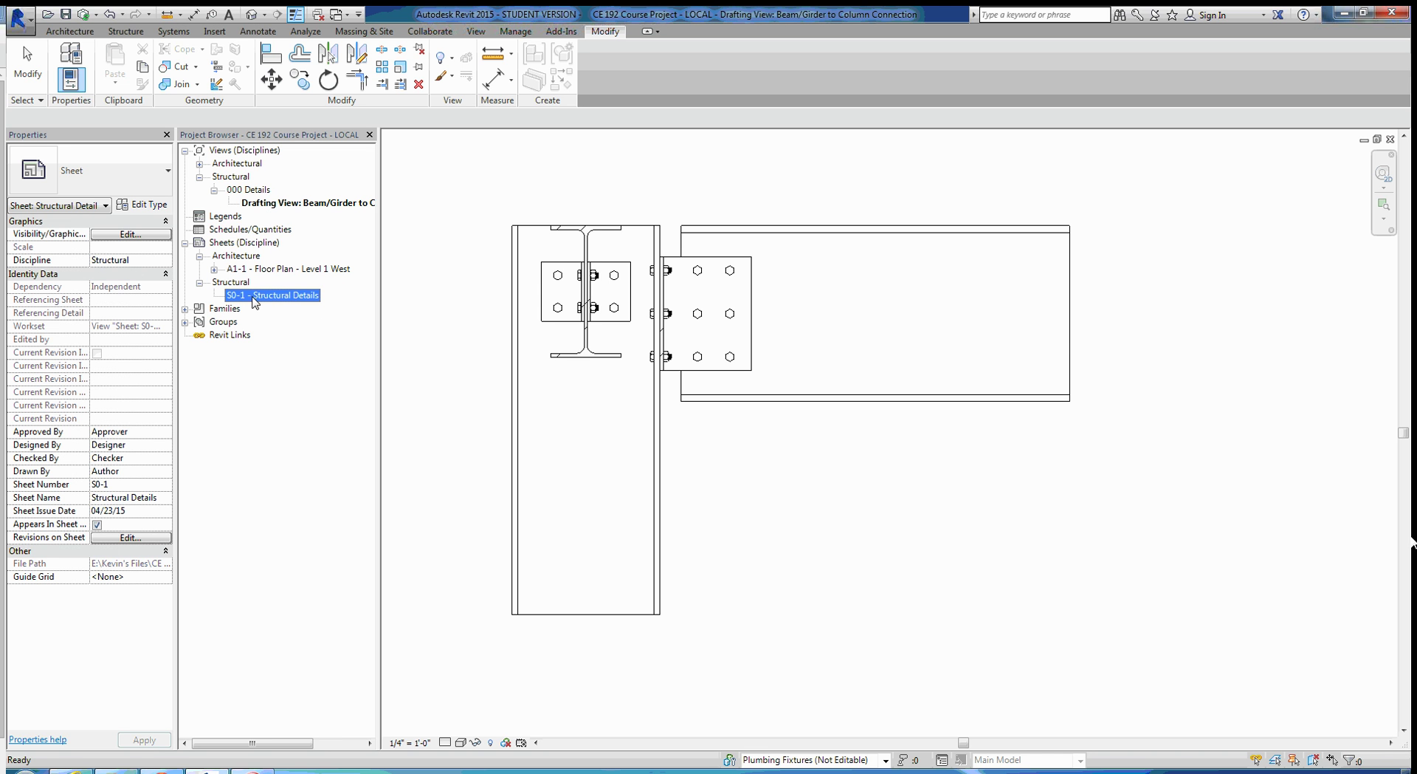
double_click(260, 295)
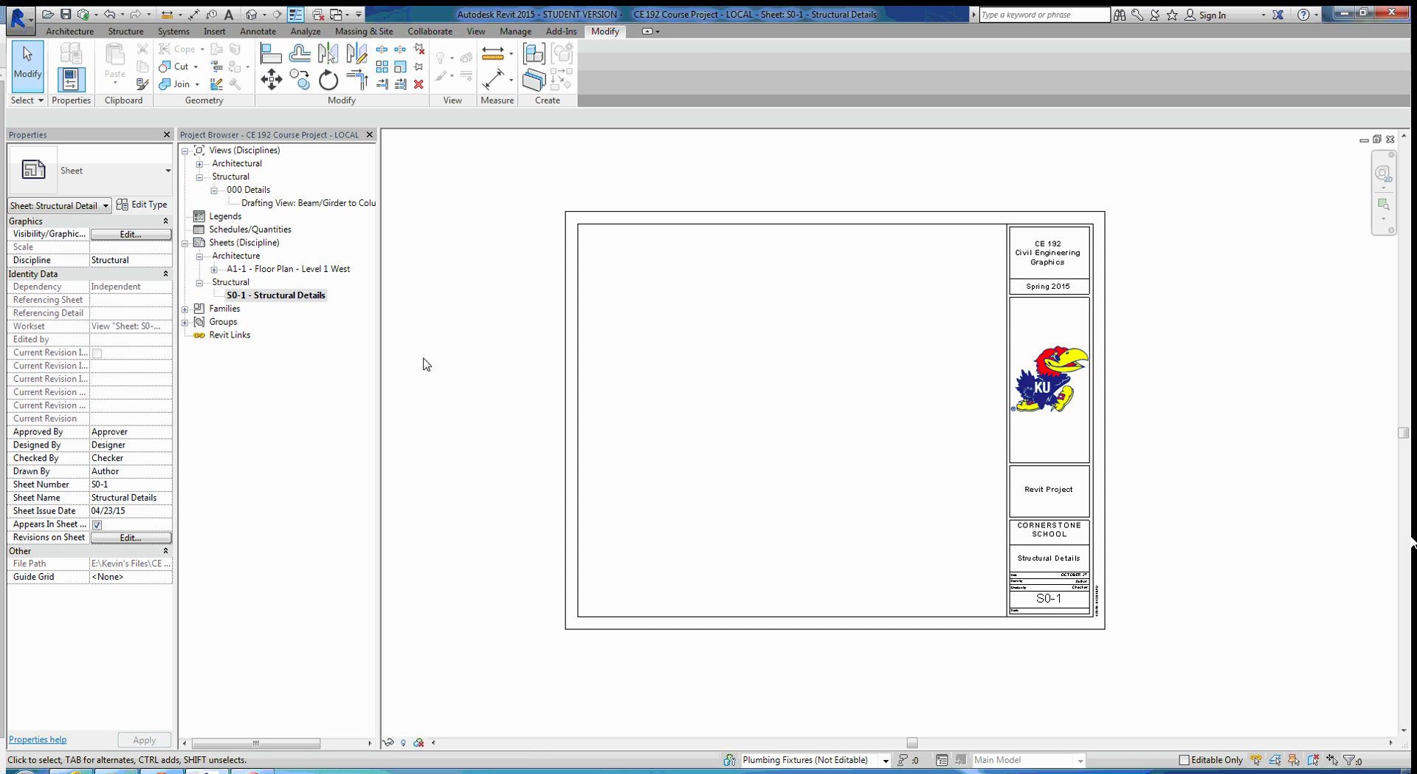
double_click(251, 203)
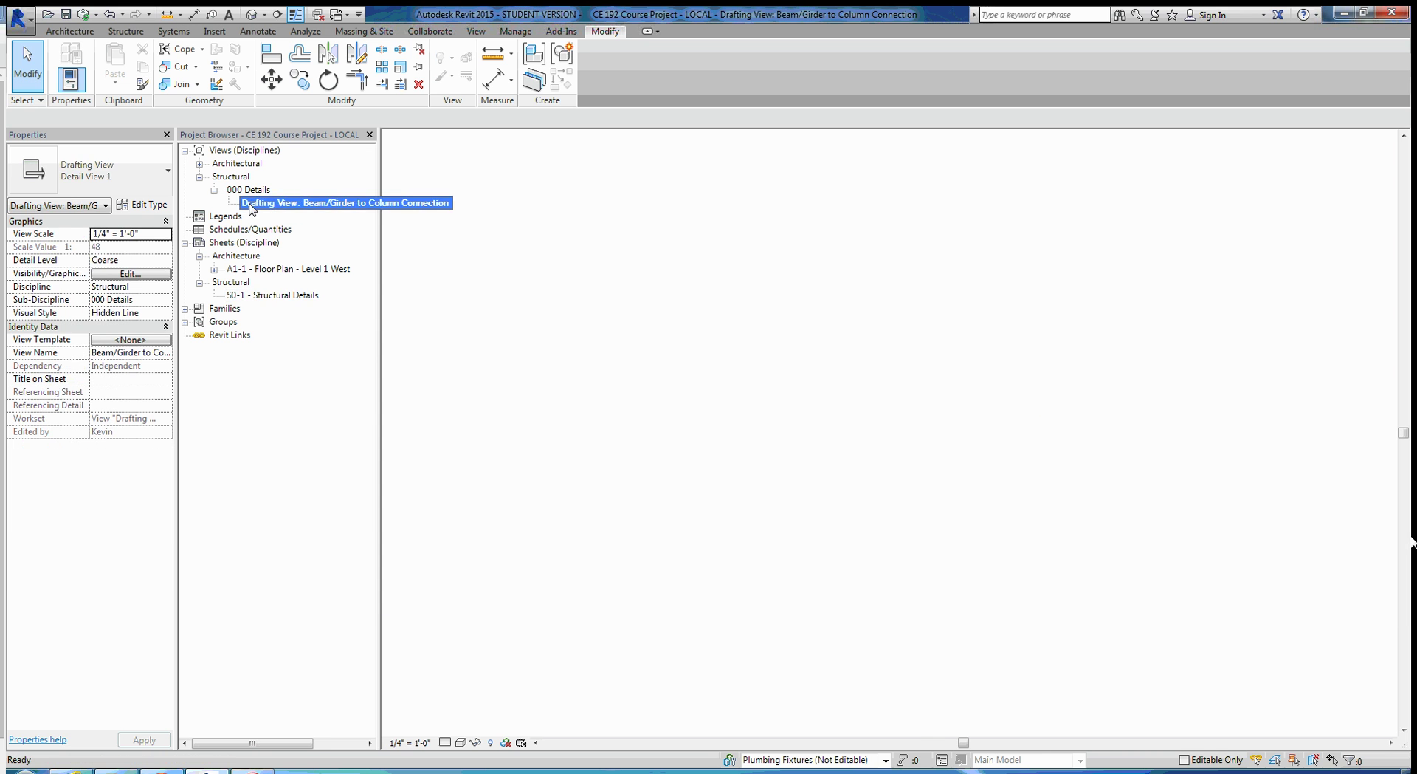
double_click(293, 297)
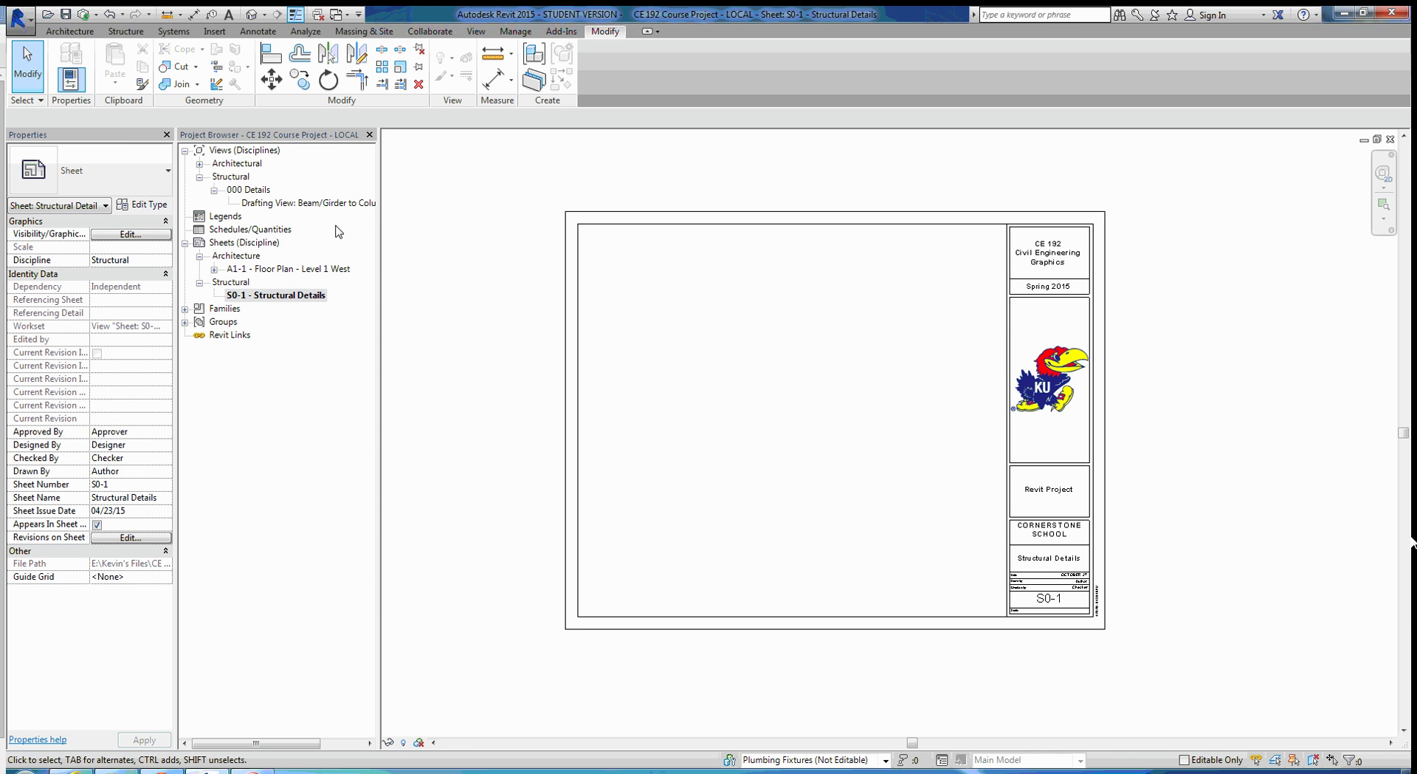
drag(303, 204, 674, 318)
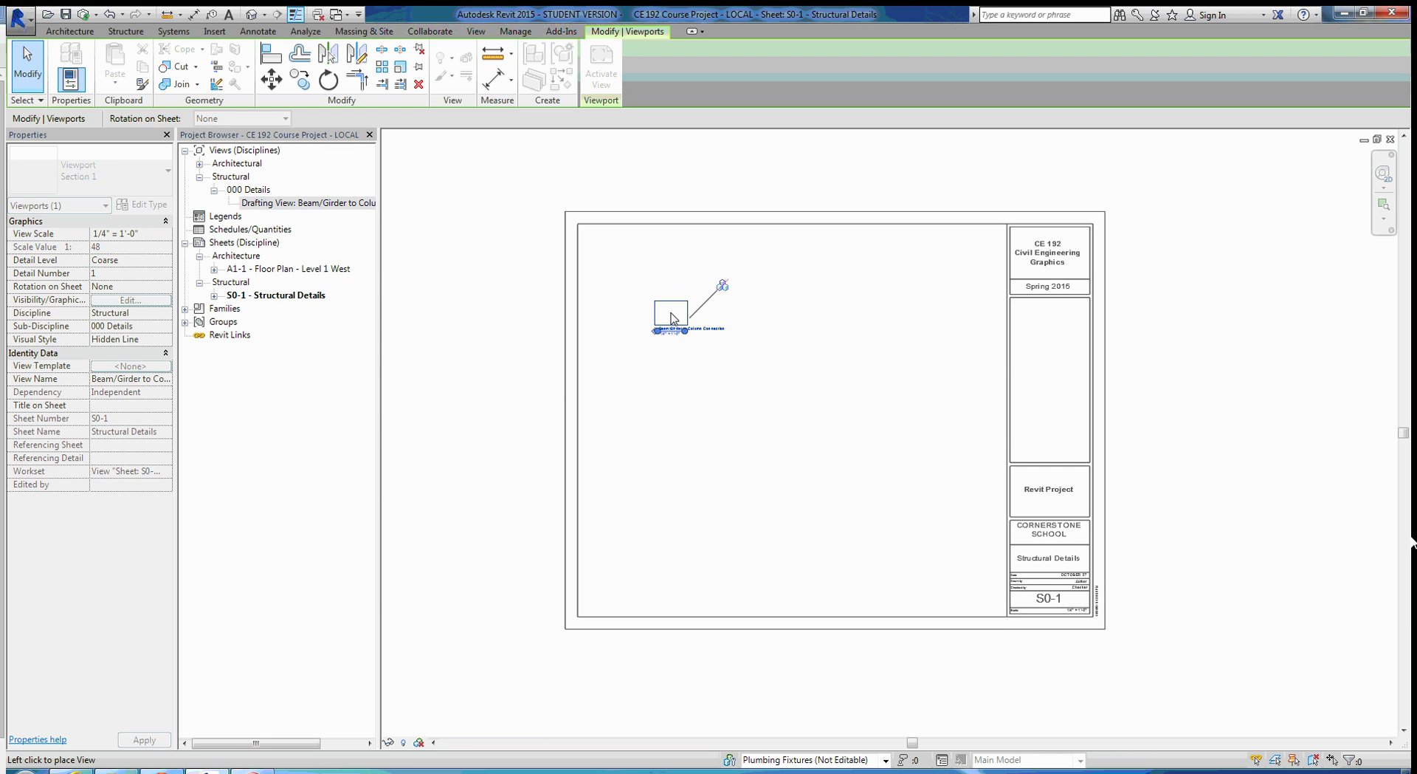
click(617, 337)
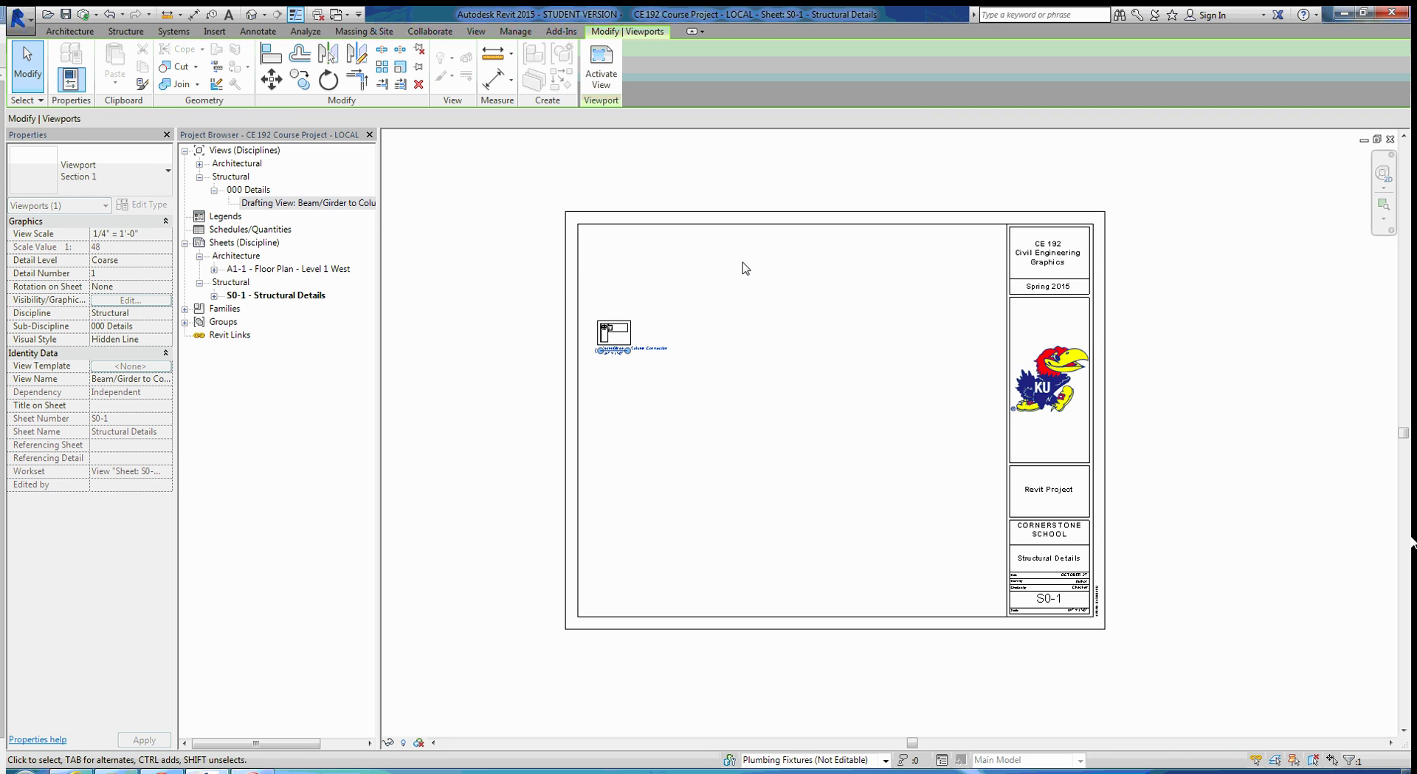
click(745, 268)
- Activate the connection view on the sheet and set its view scale to 1 1/2" = 1'-0"
scroll(624, 334, up, 5)
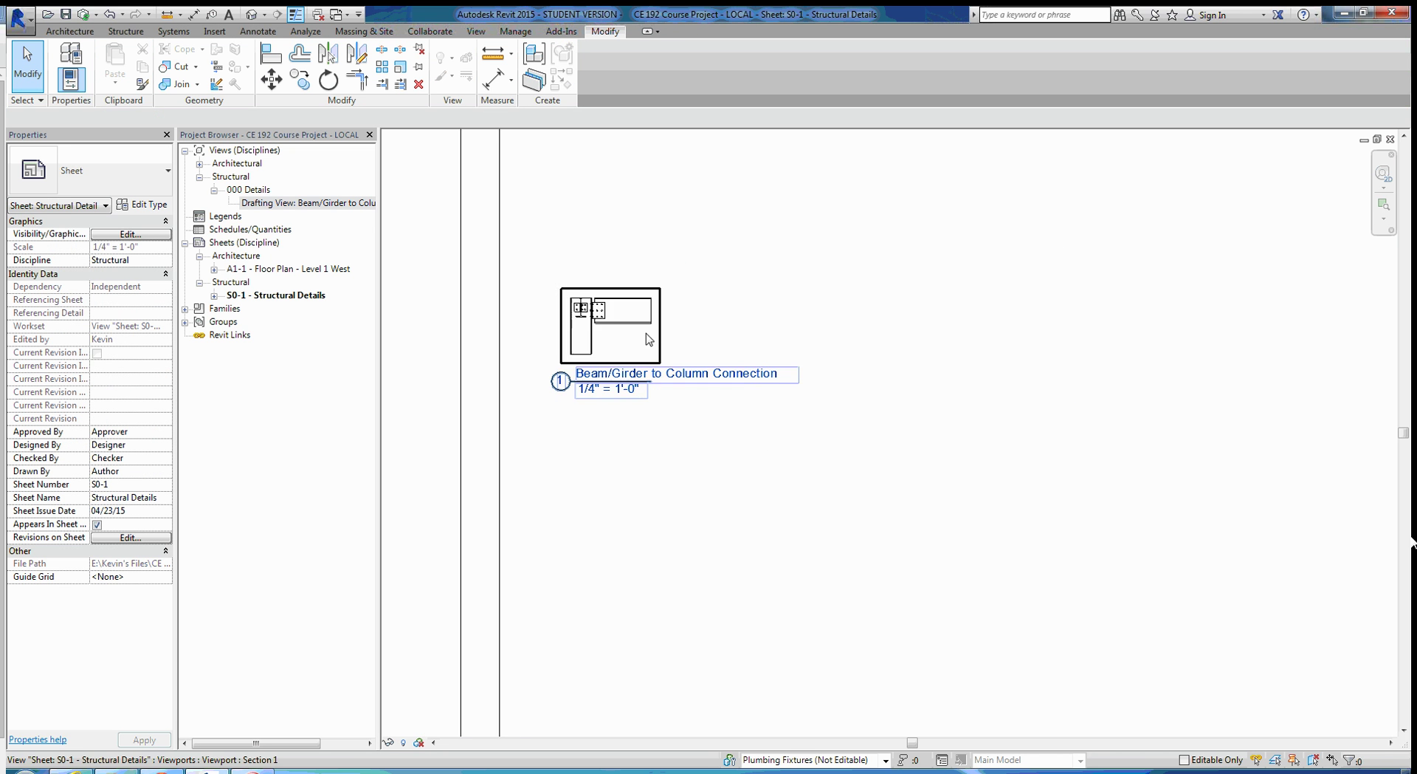
scroll(650, 334, down, 5)
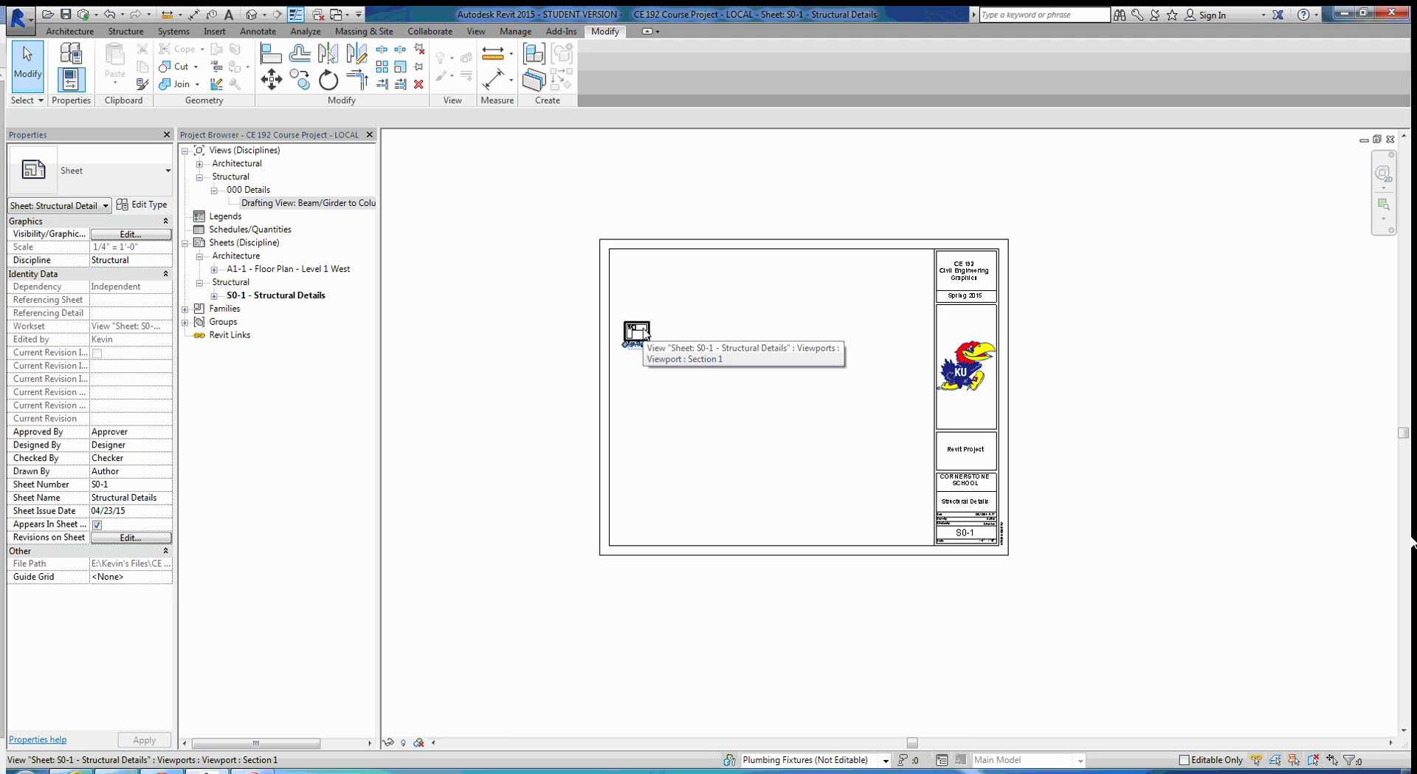
scroll(654, 333, up, 3)
double_click(647, 334)
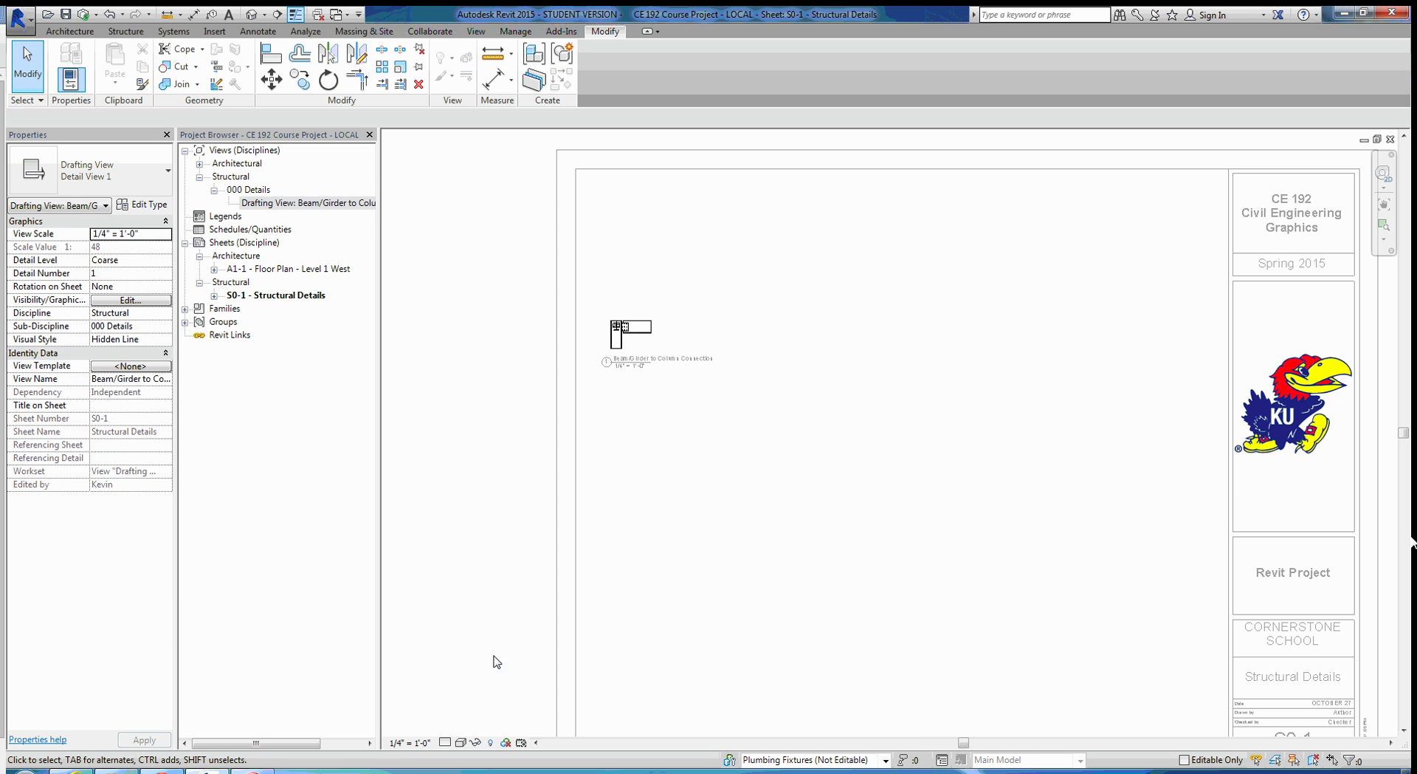
click(411, 742)
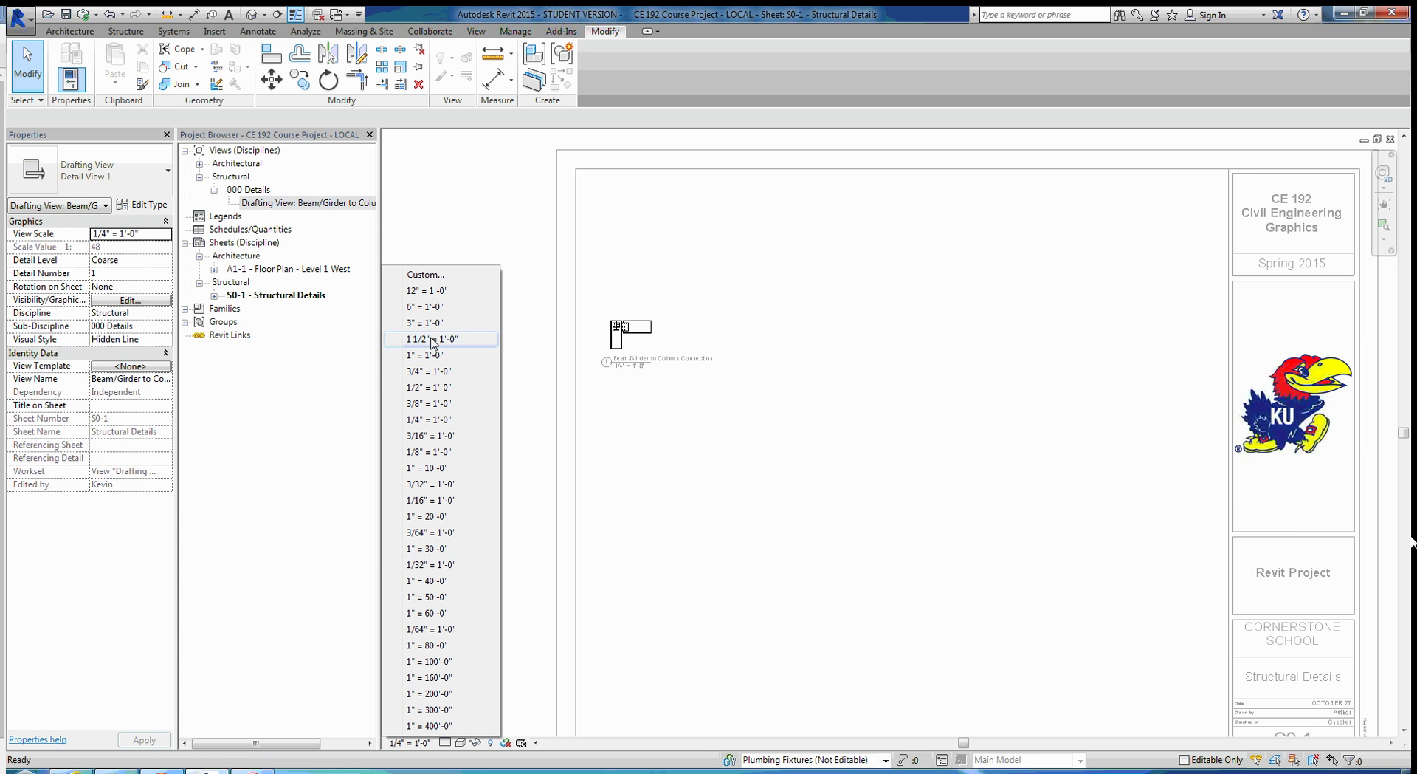
click(434, 355)
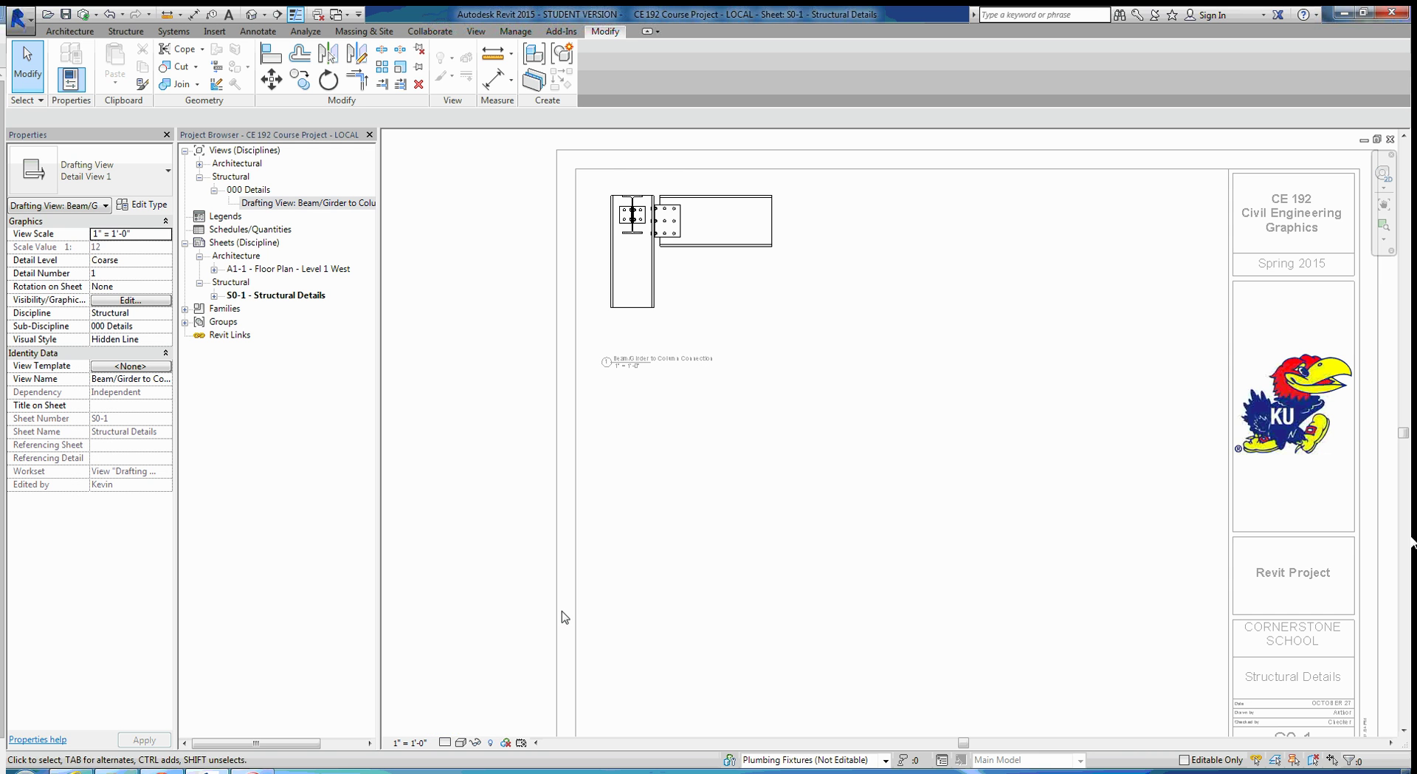
click(413, 742)
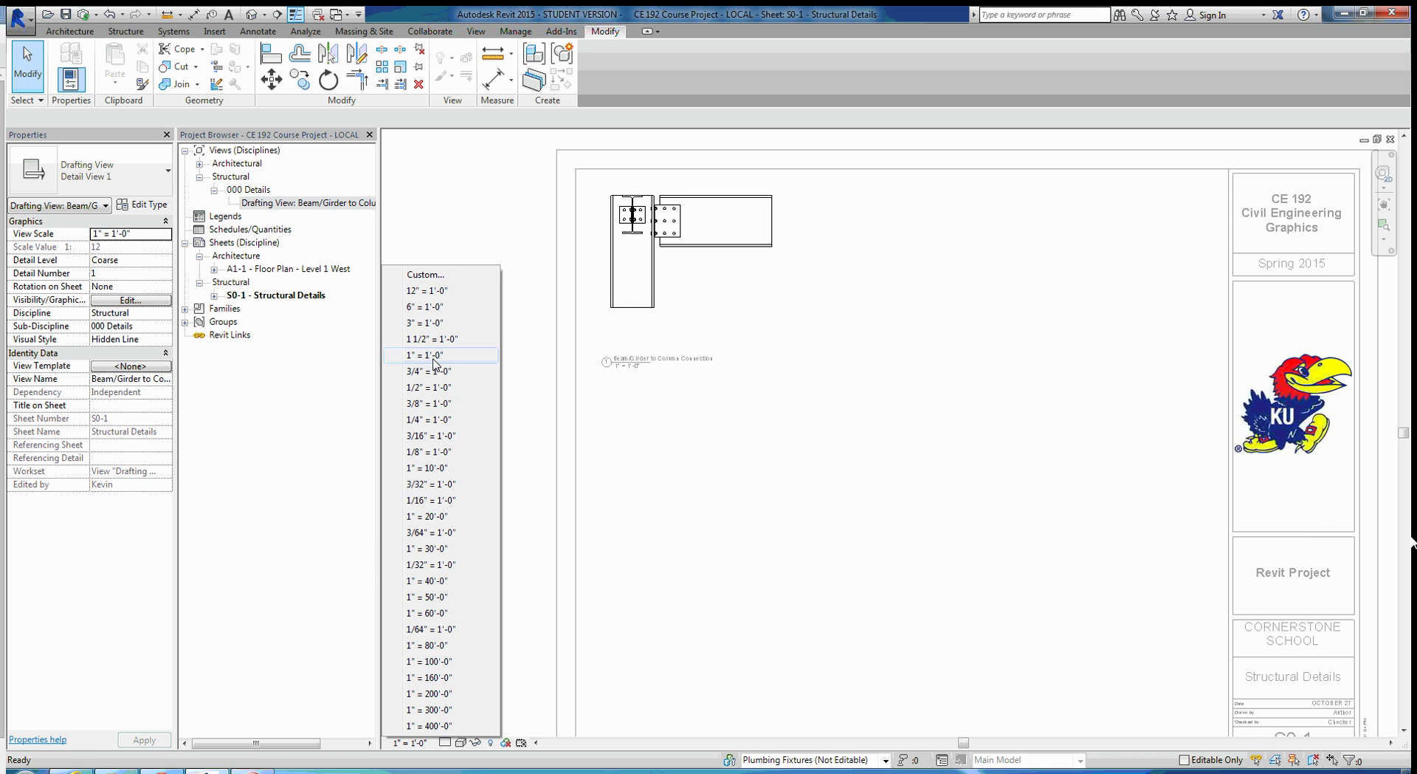
click(437, 350)
- Deactivate the connection view and move its viewport down inside the upper-left corner of the sheet border
middle_drag(696, 224, 705, 330)
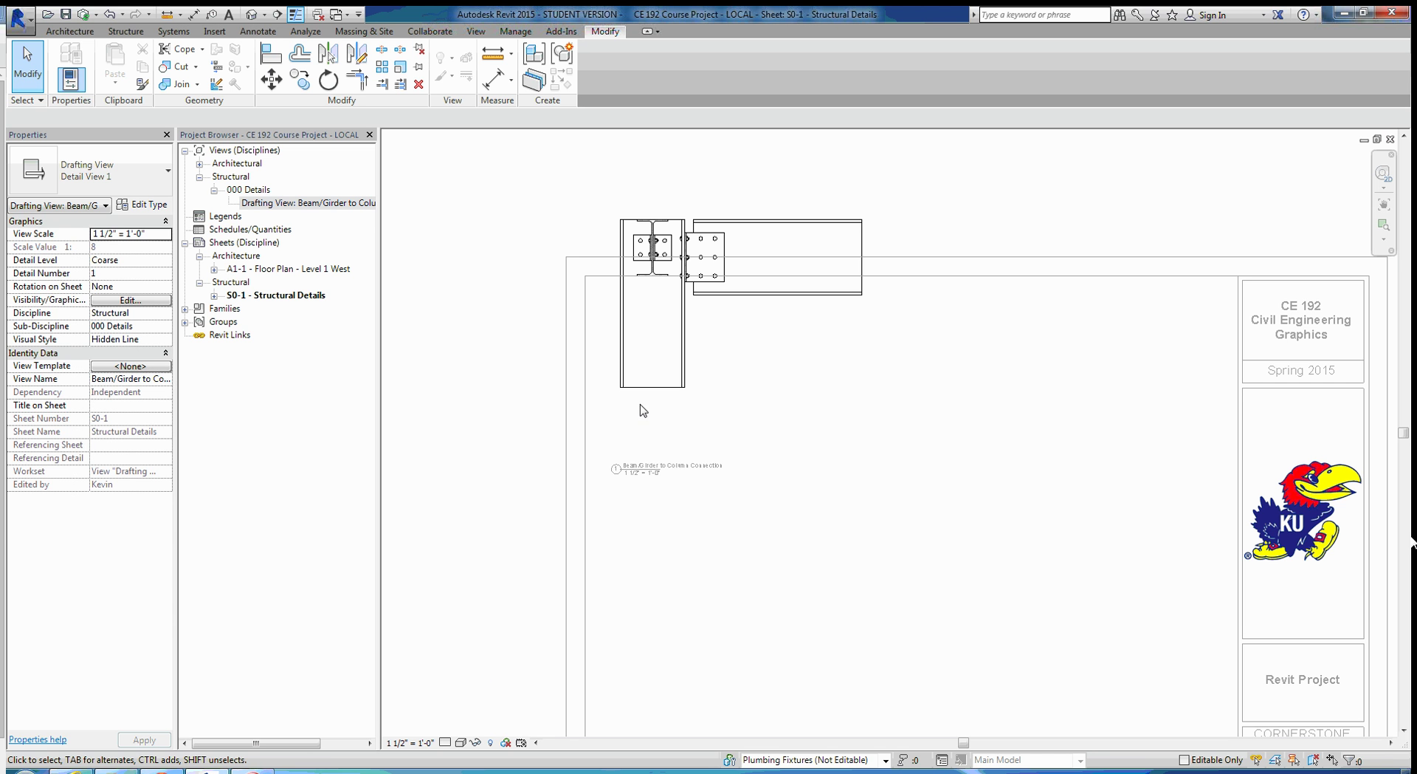
double_click(468, 455)
drag(691, 372, 687, 461)
- Extend the view title line to the viewport's full width and move the title up to just below the connection detail
drag(656, 558, 875, 566)
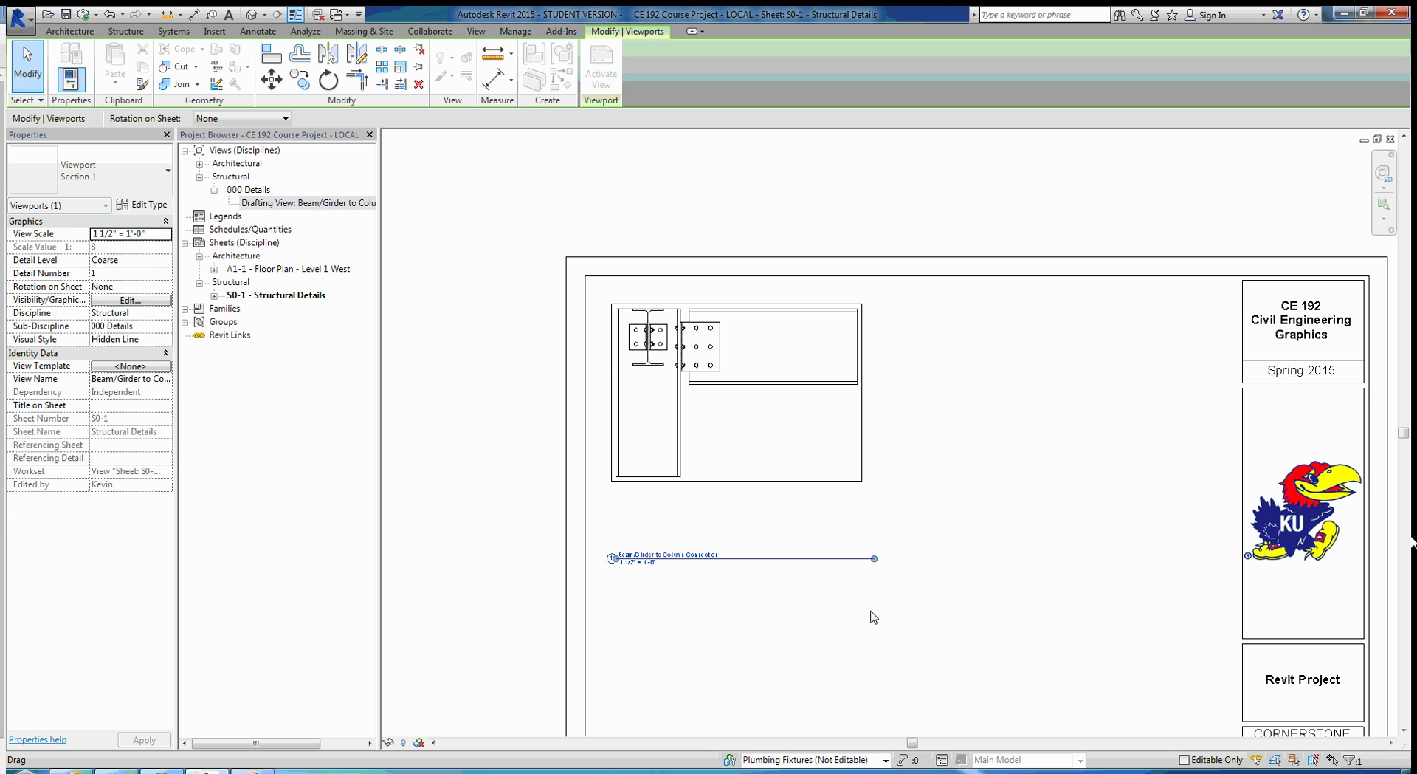
click(724, 627)
drag(695, 558, 689, 515)
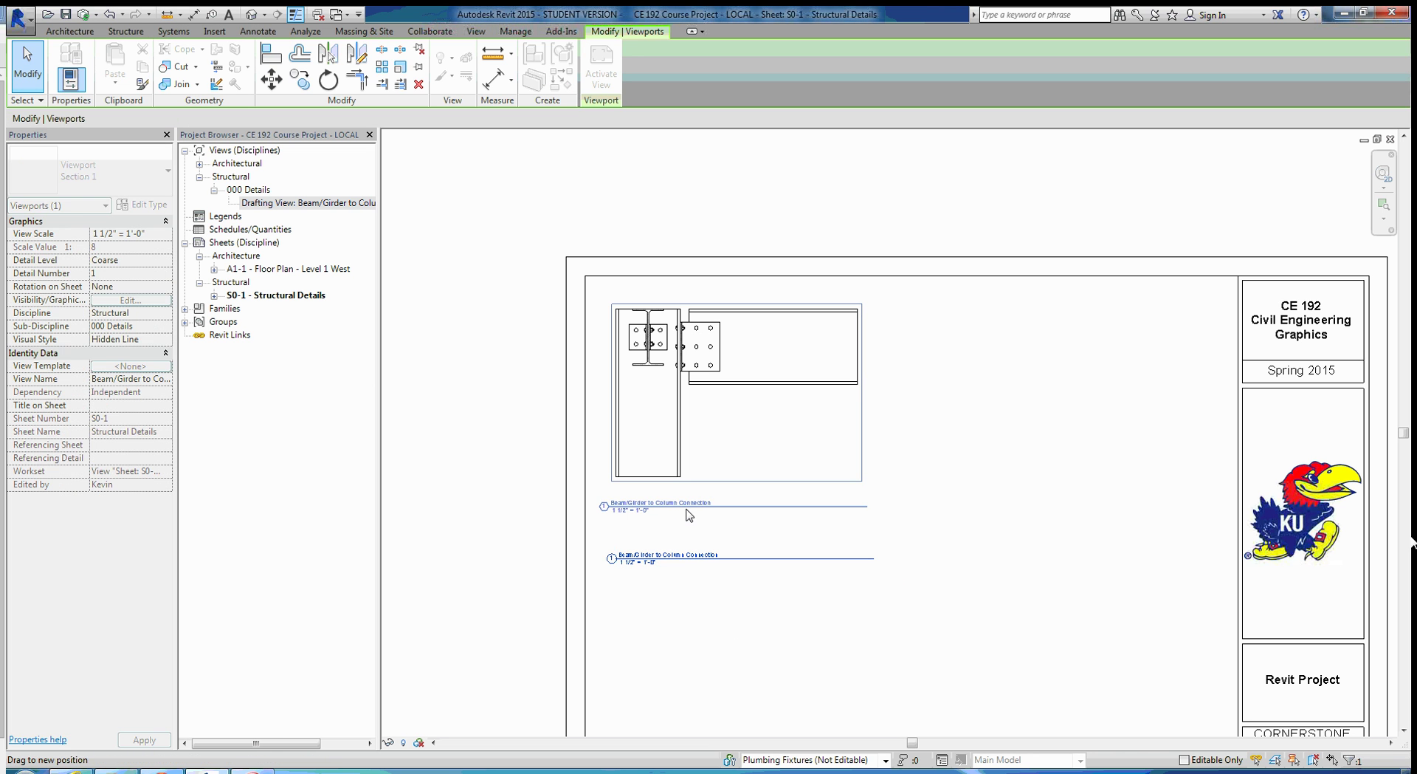
middle_drag(799, 539, 786, 474)
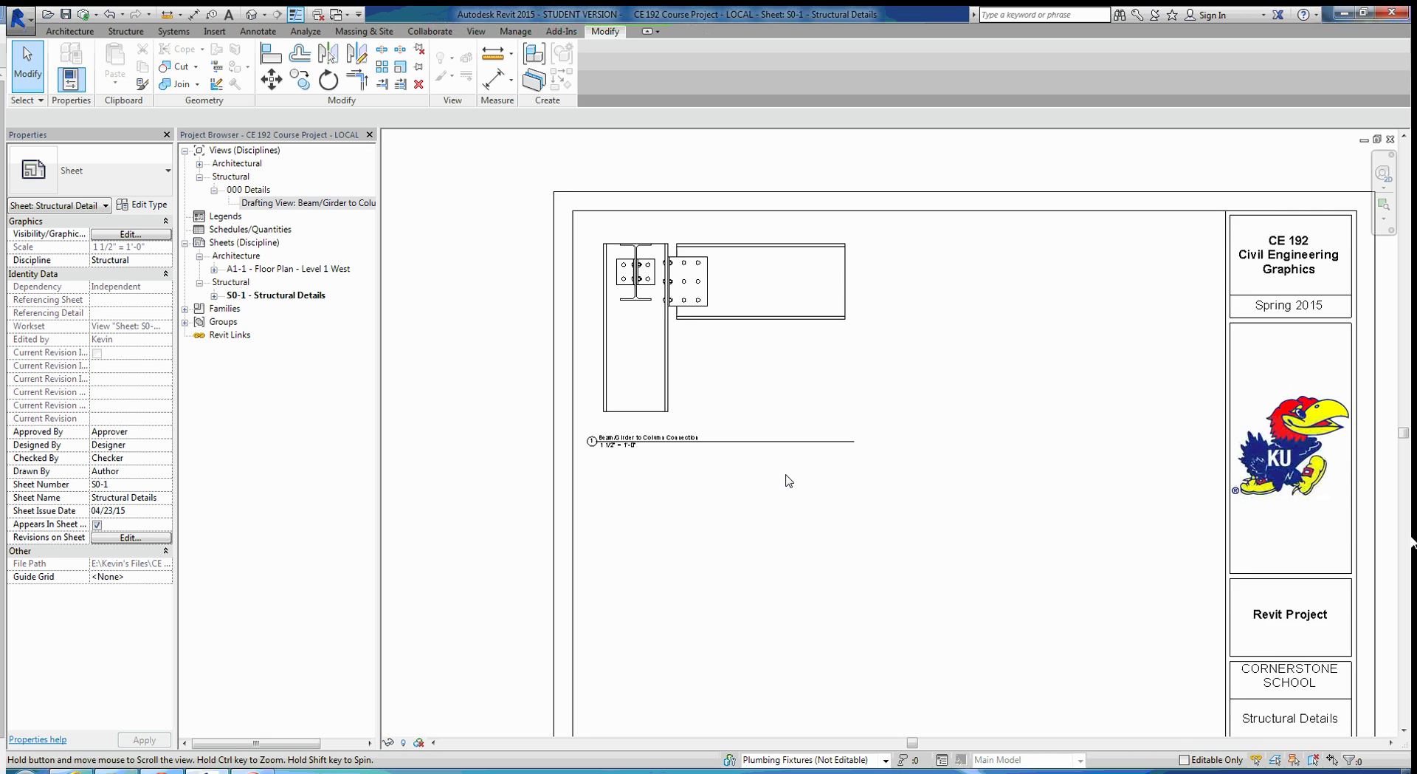
scroll(851, 527, down, 2)
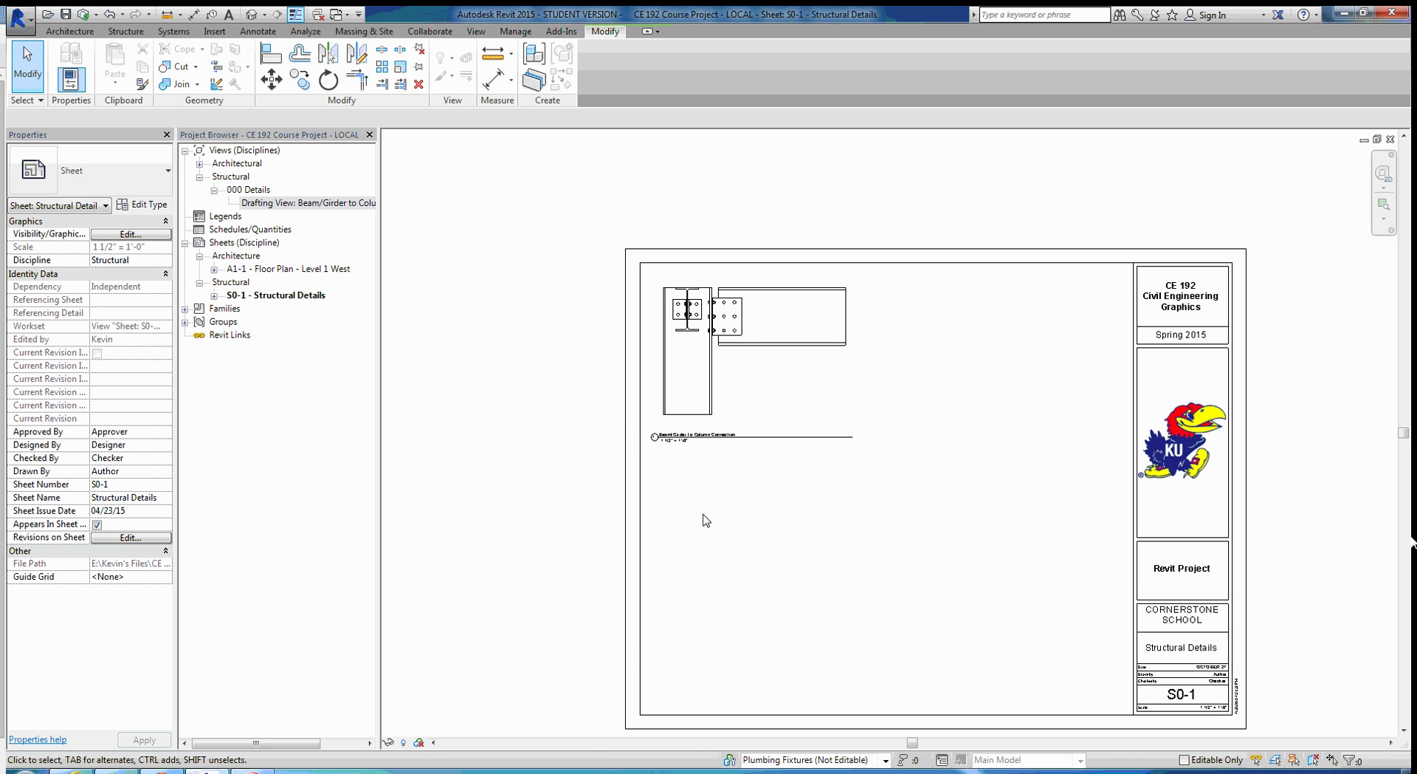
scroll(716, 440, up, 3)
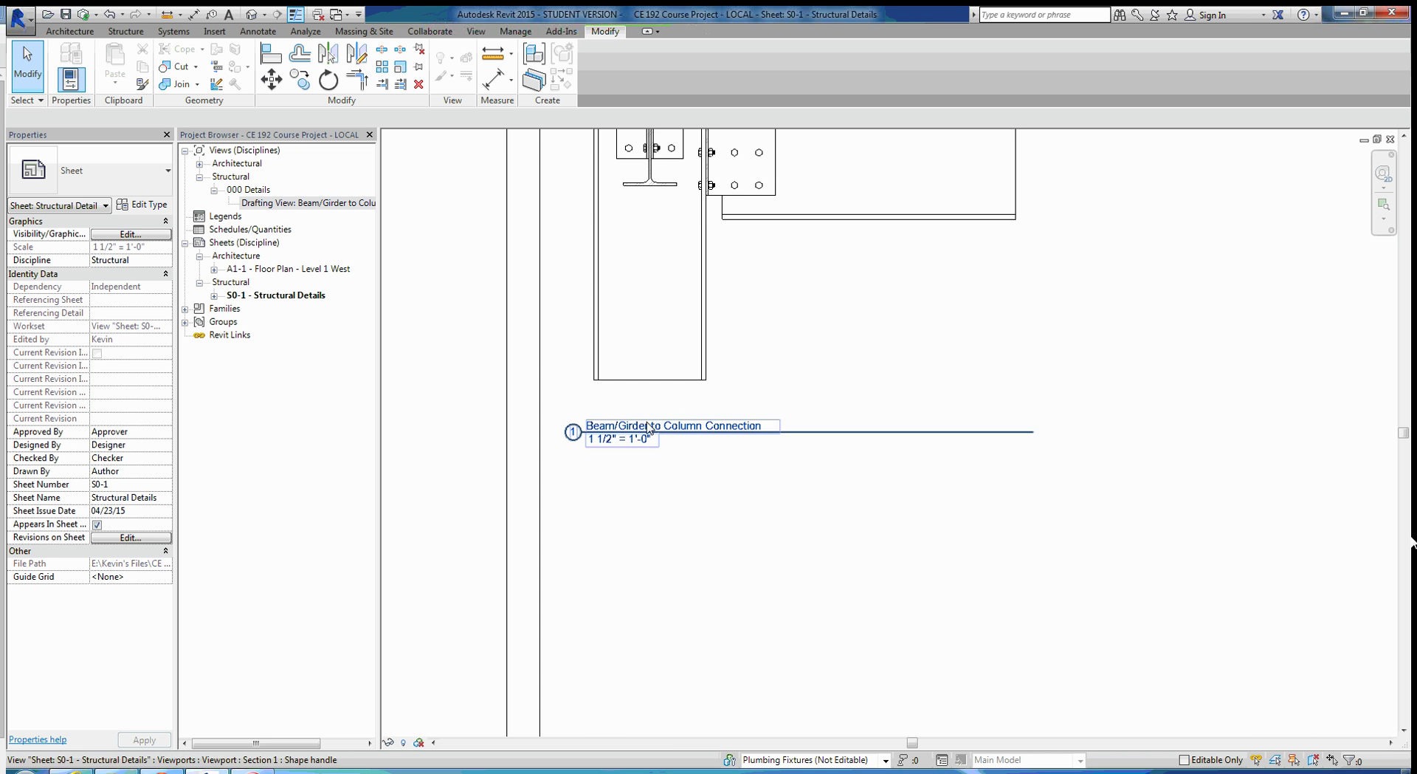
mouse_move(767, 432)
middle_down()
mouse_move(738, 521)
mouse_move(744, 586)
middle_up()
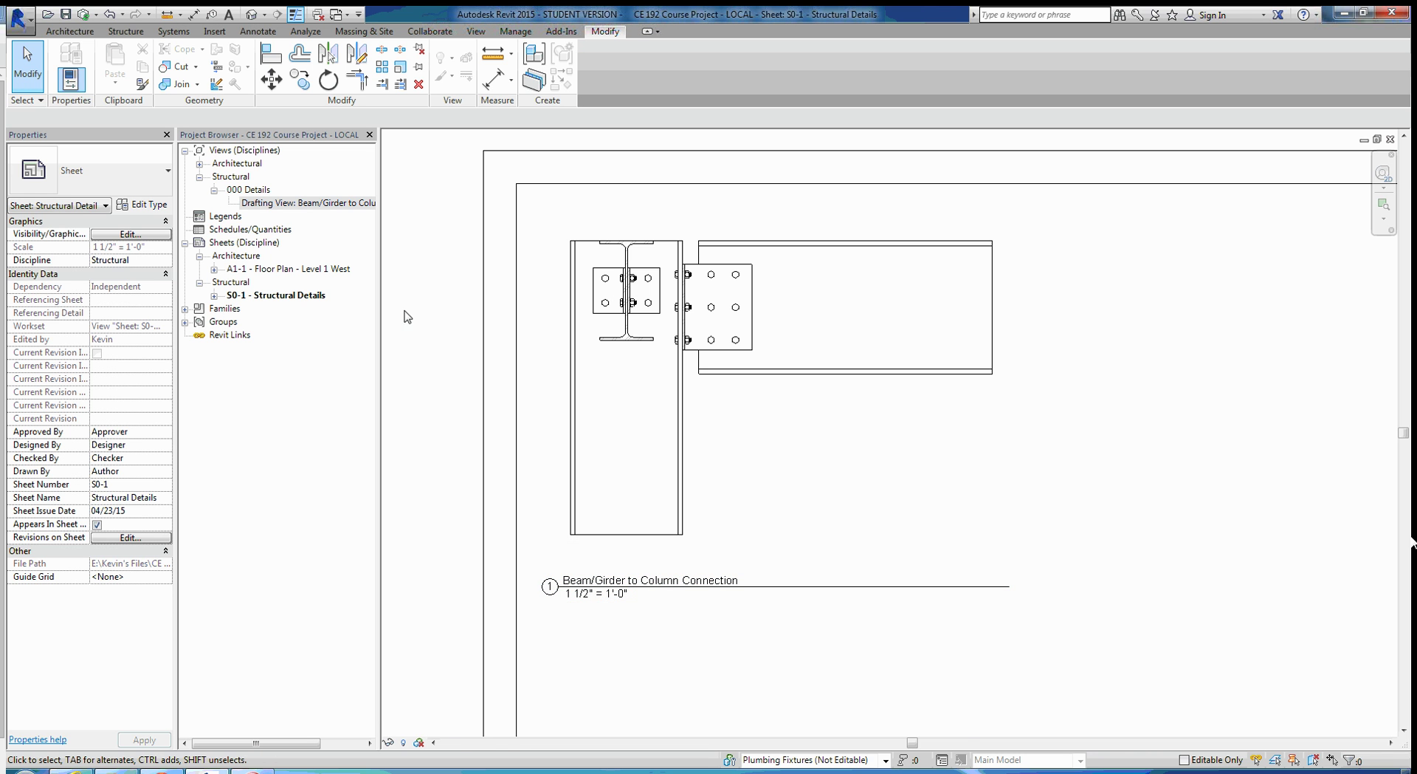
- Reopen the Beam/Girder to Column Connection drafting view and load the Break Line detail component from Detail Items, Div 01-General
click(316, 204)
double_click(316, 206)
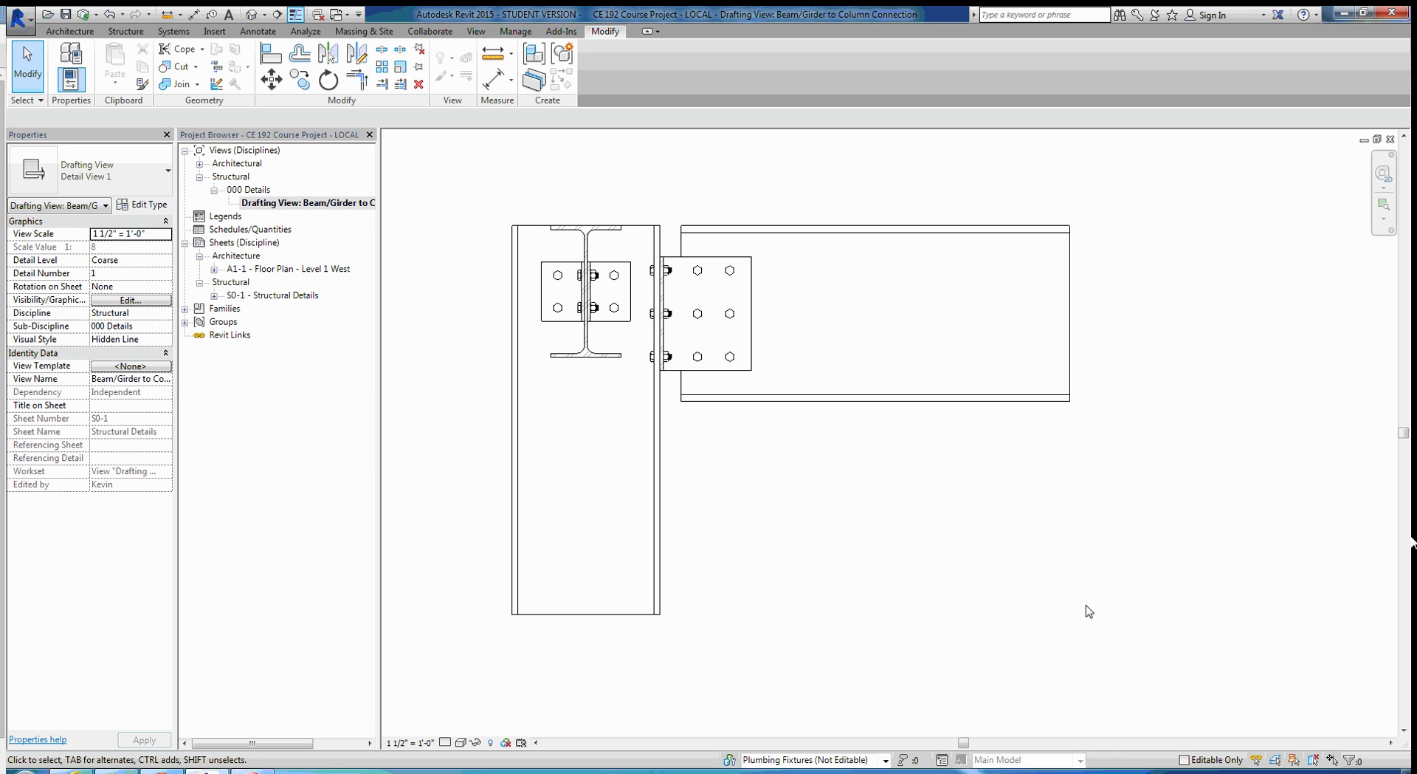
click(269, 34)
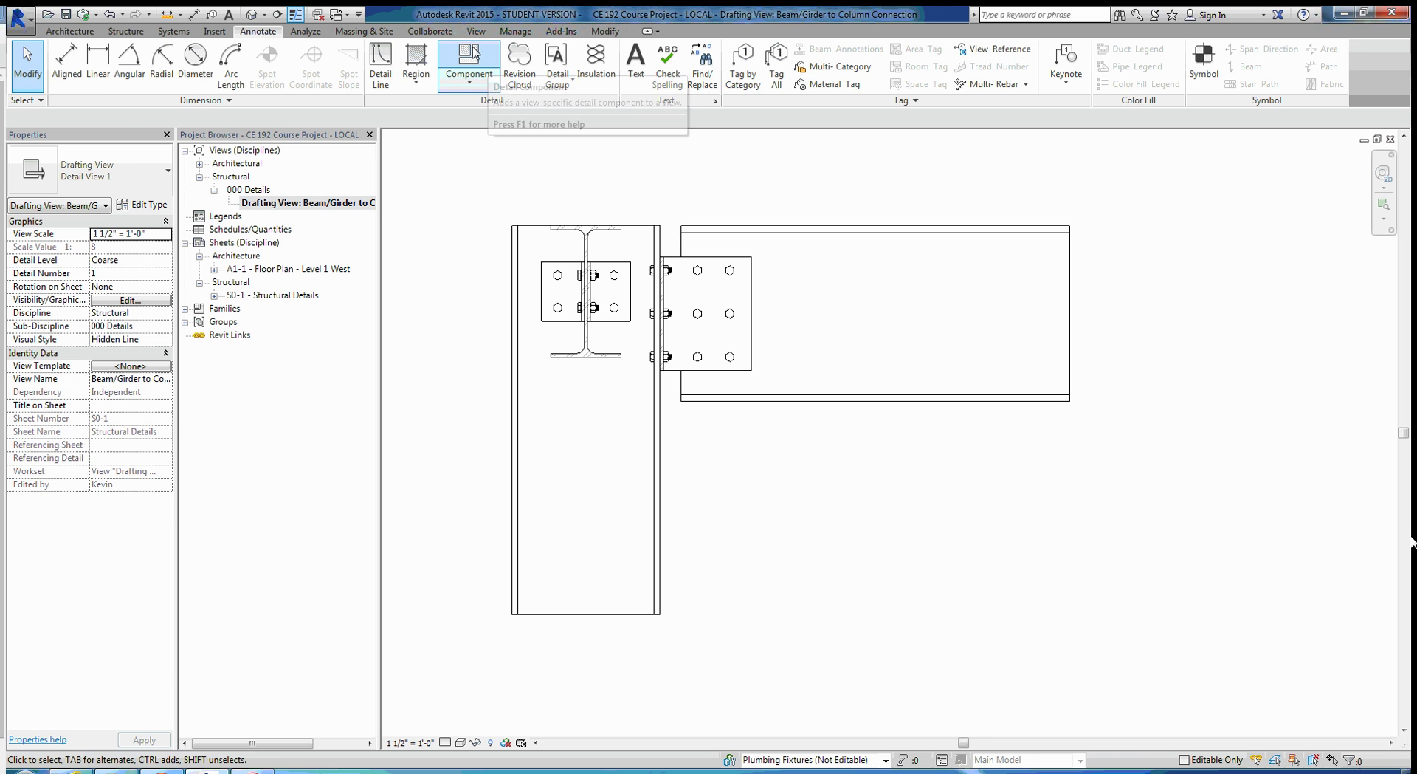
click(481, 65)
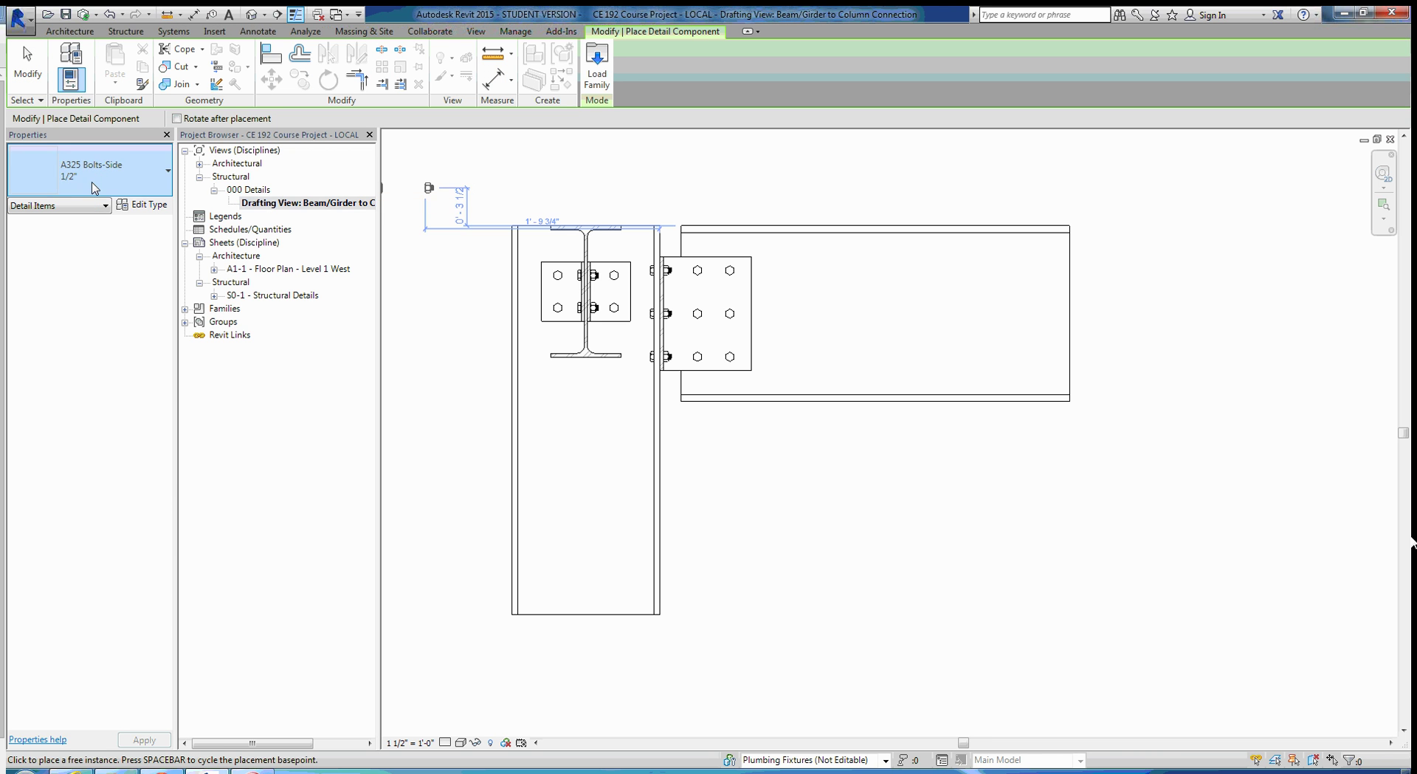
click(594, 74)
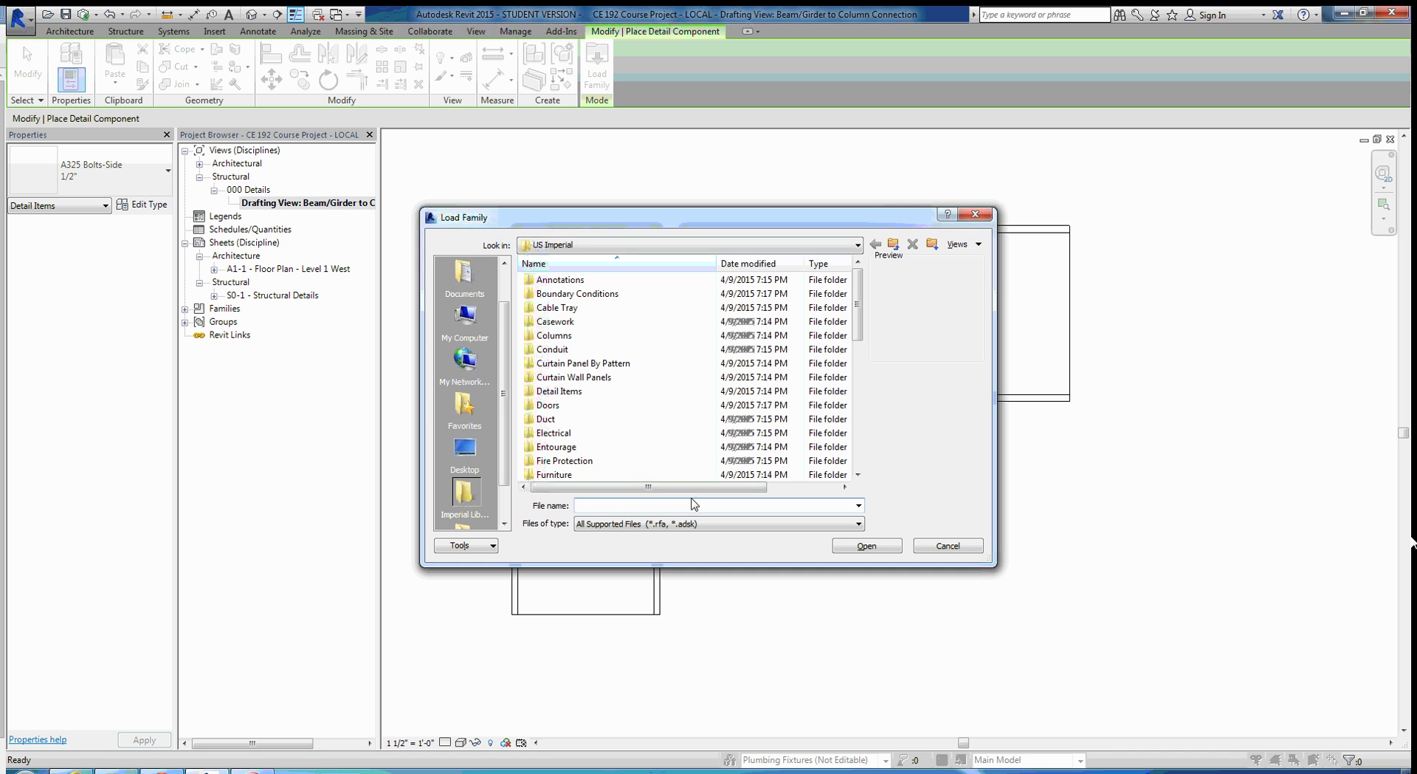
double_click(601, 395)
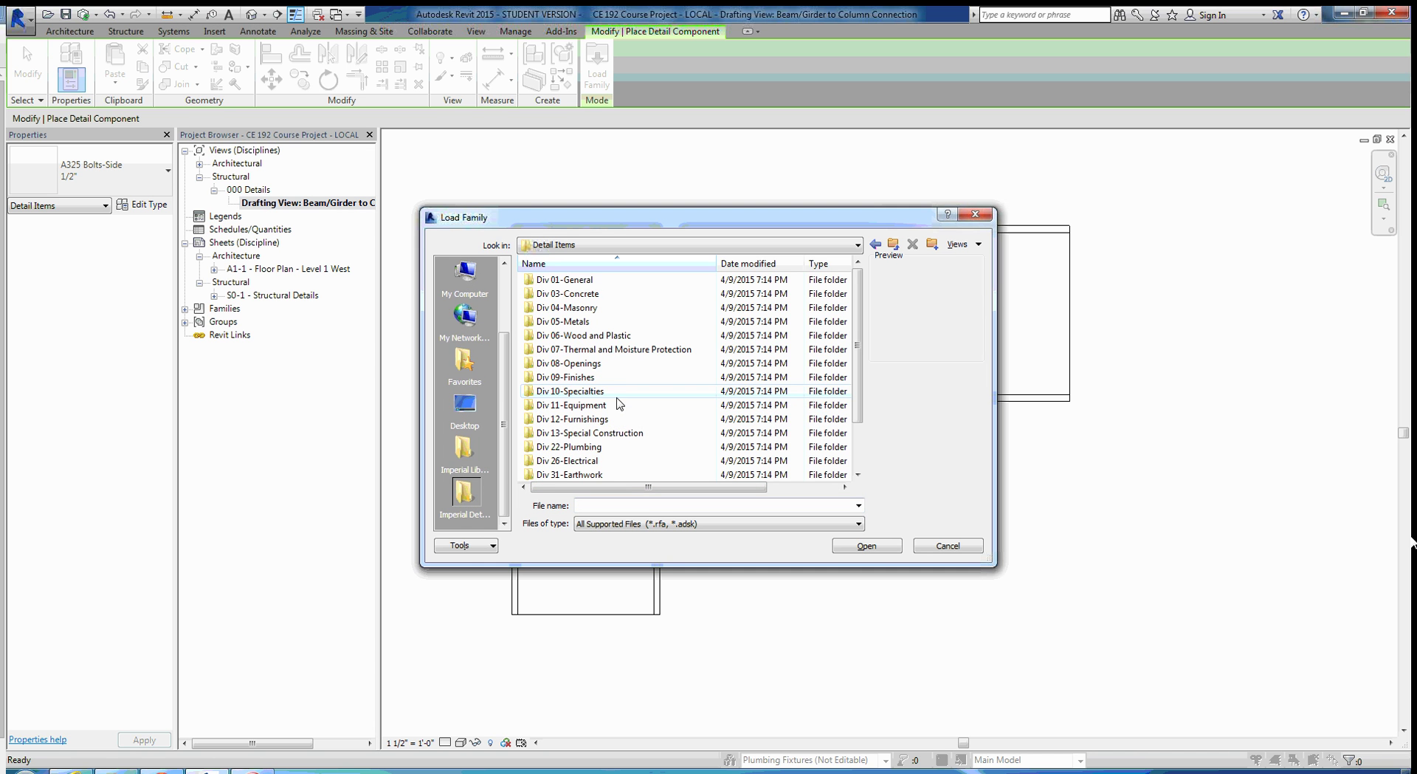
double_click(578, 281)
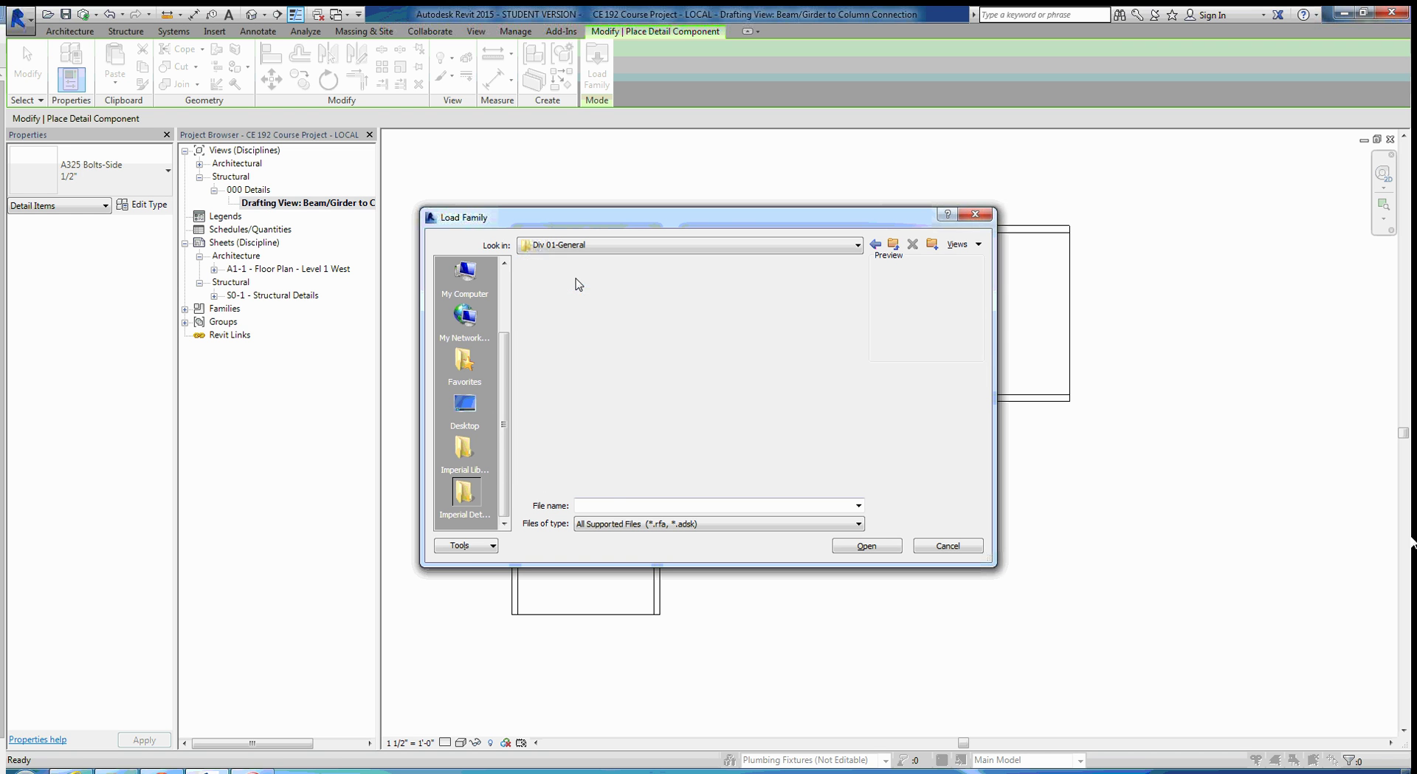
click(563, 282)
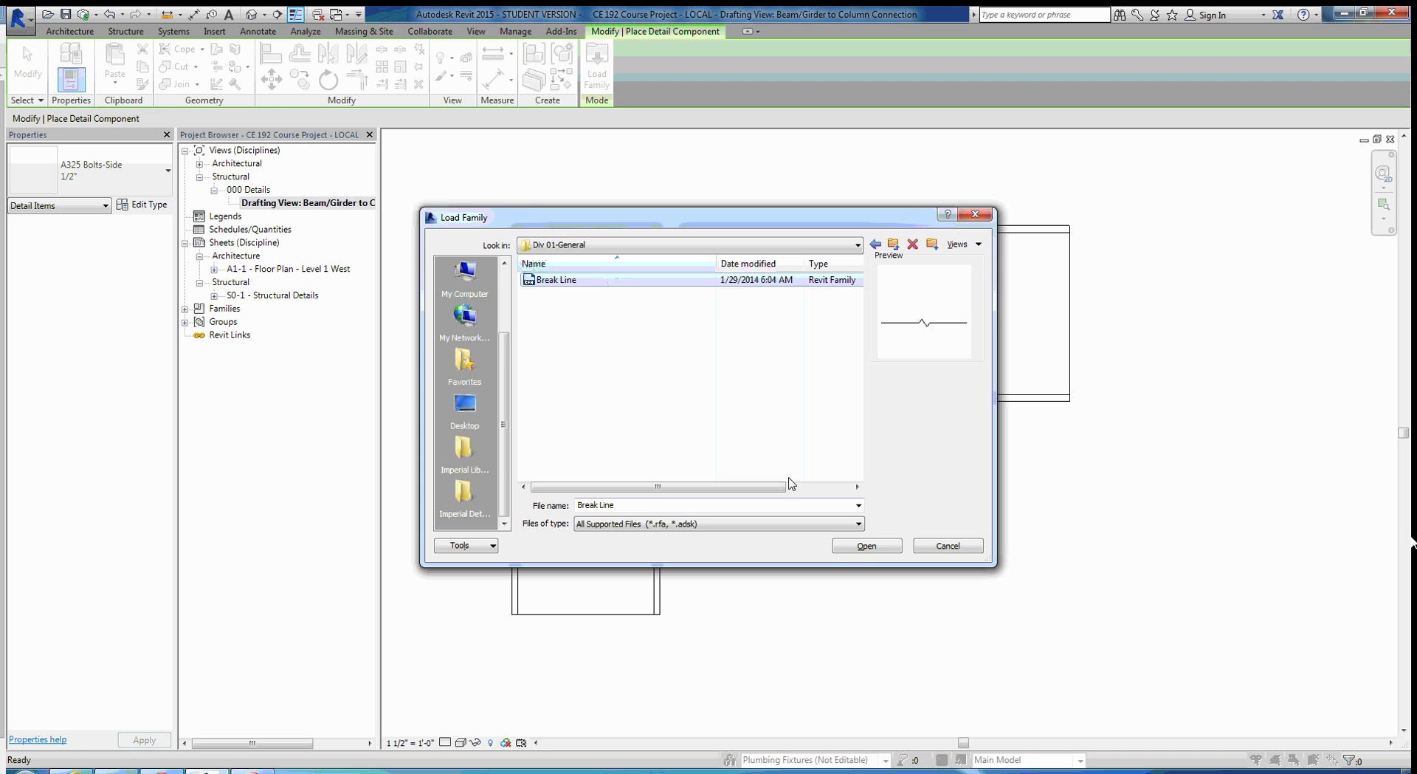
click(866, 545)
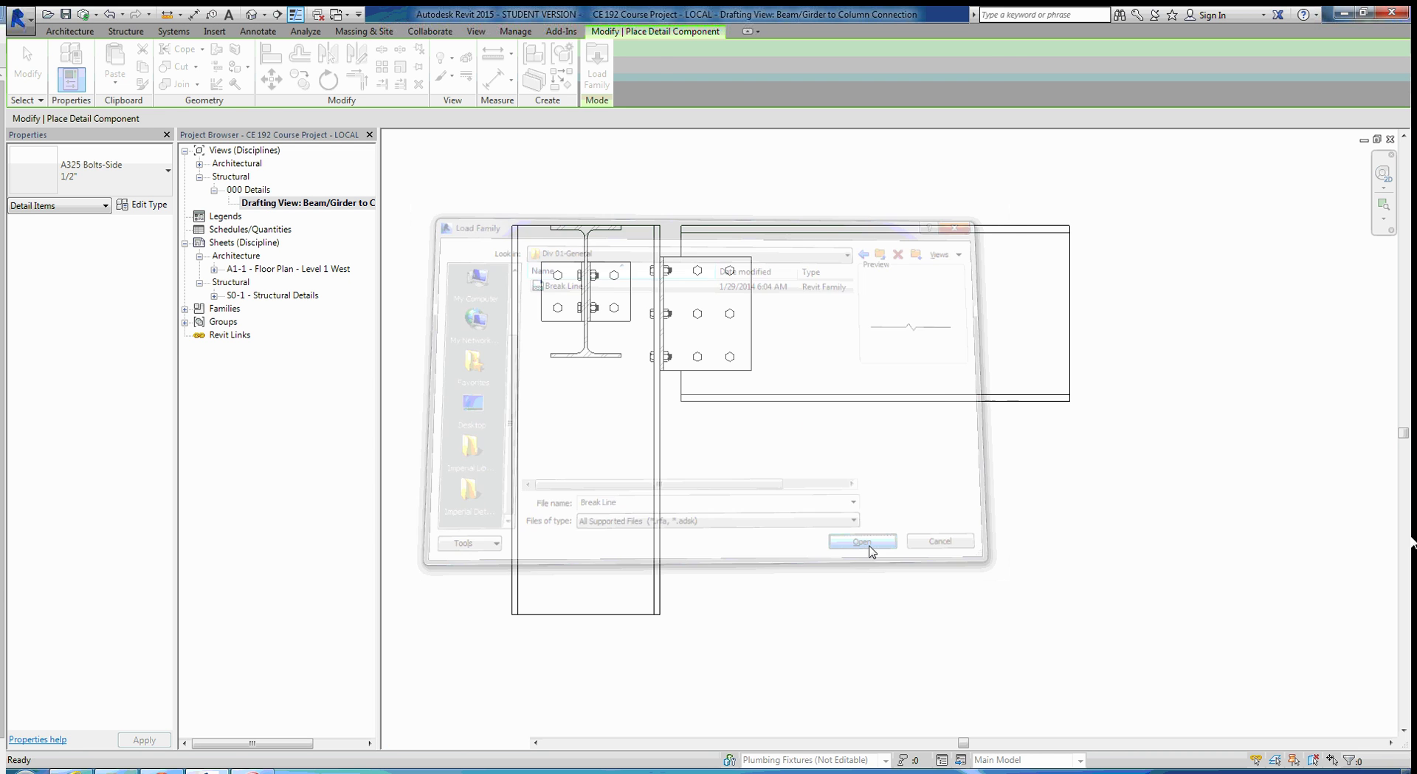
- Place a Break Line detail component across the column near its lower end, centred on the column
click(81, 176)
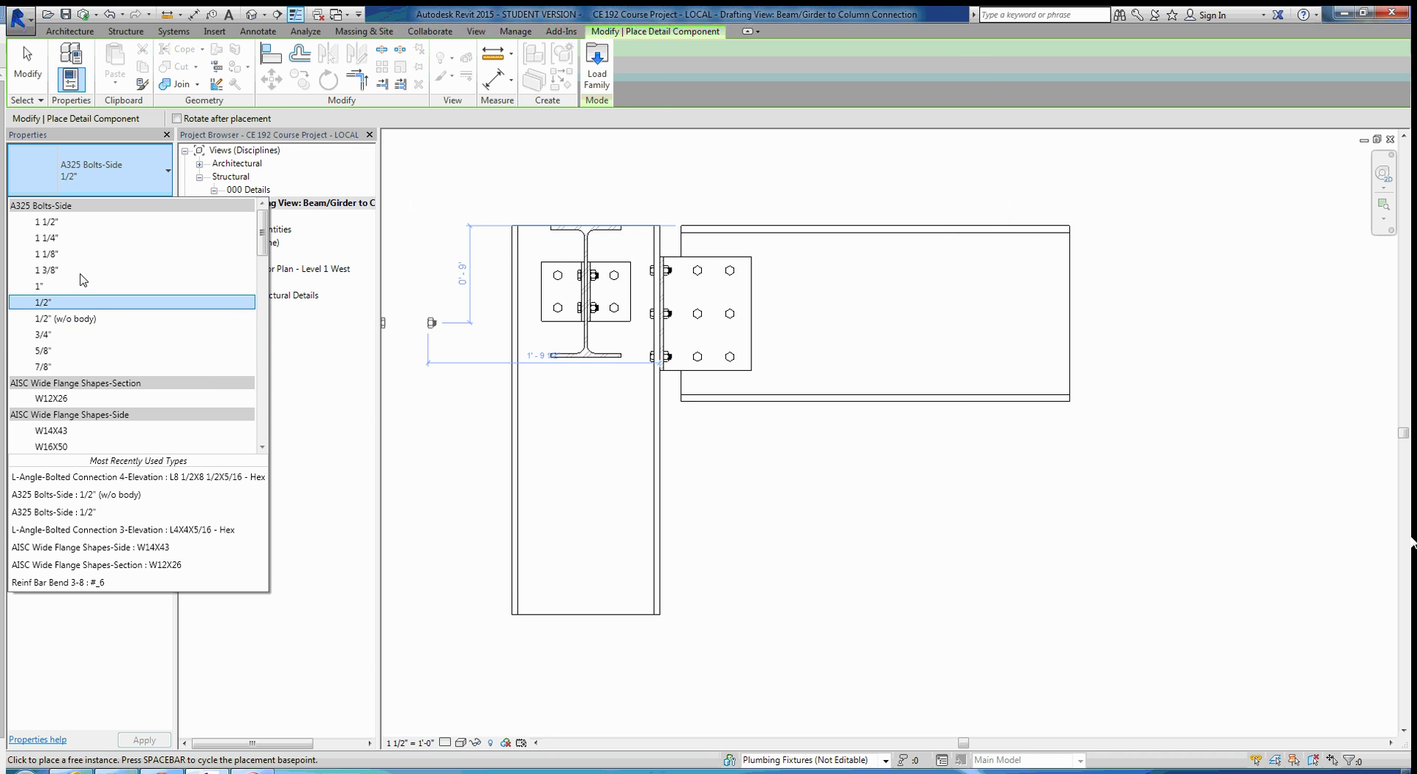
scroll(60, 285, down, 3)
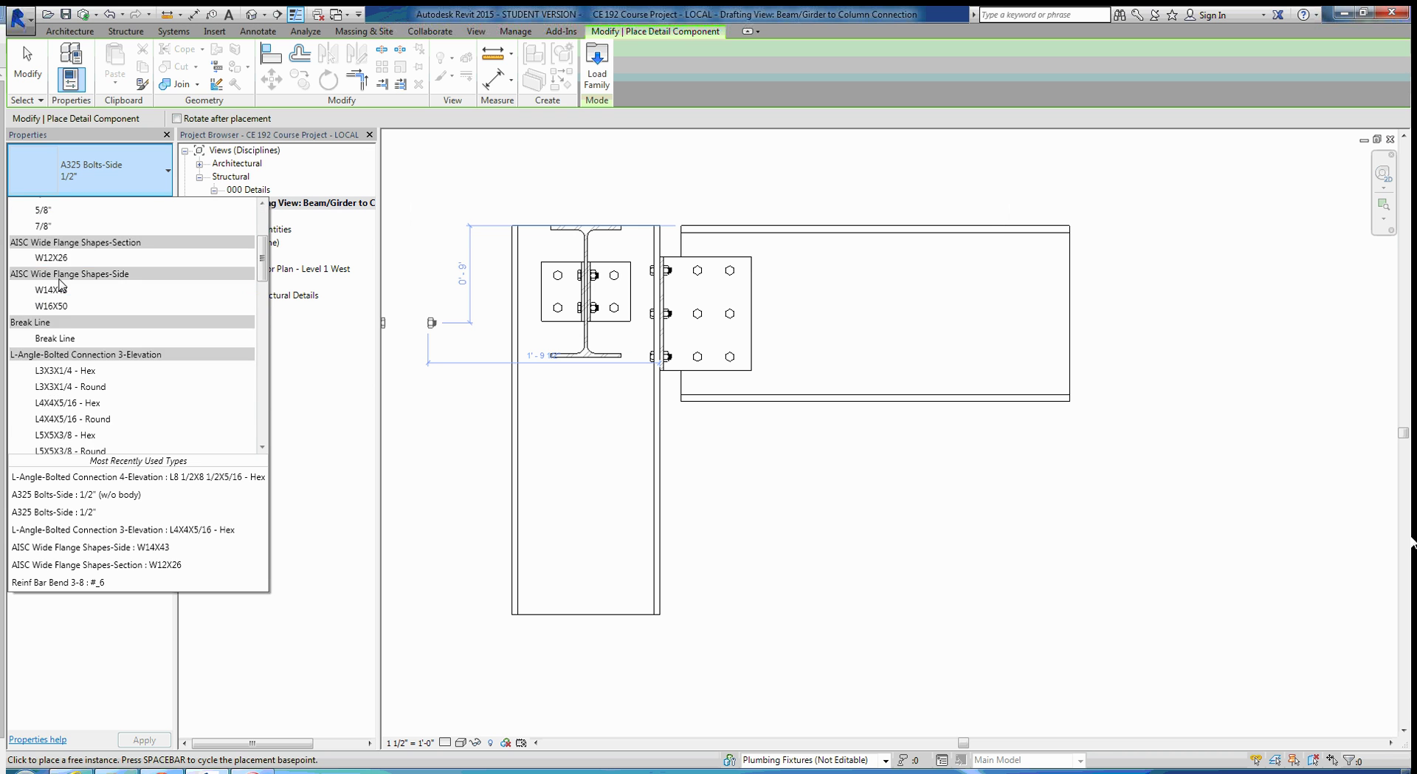
scroll(60, 285, down, 2)
click(55, 272)
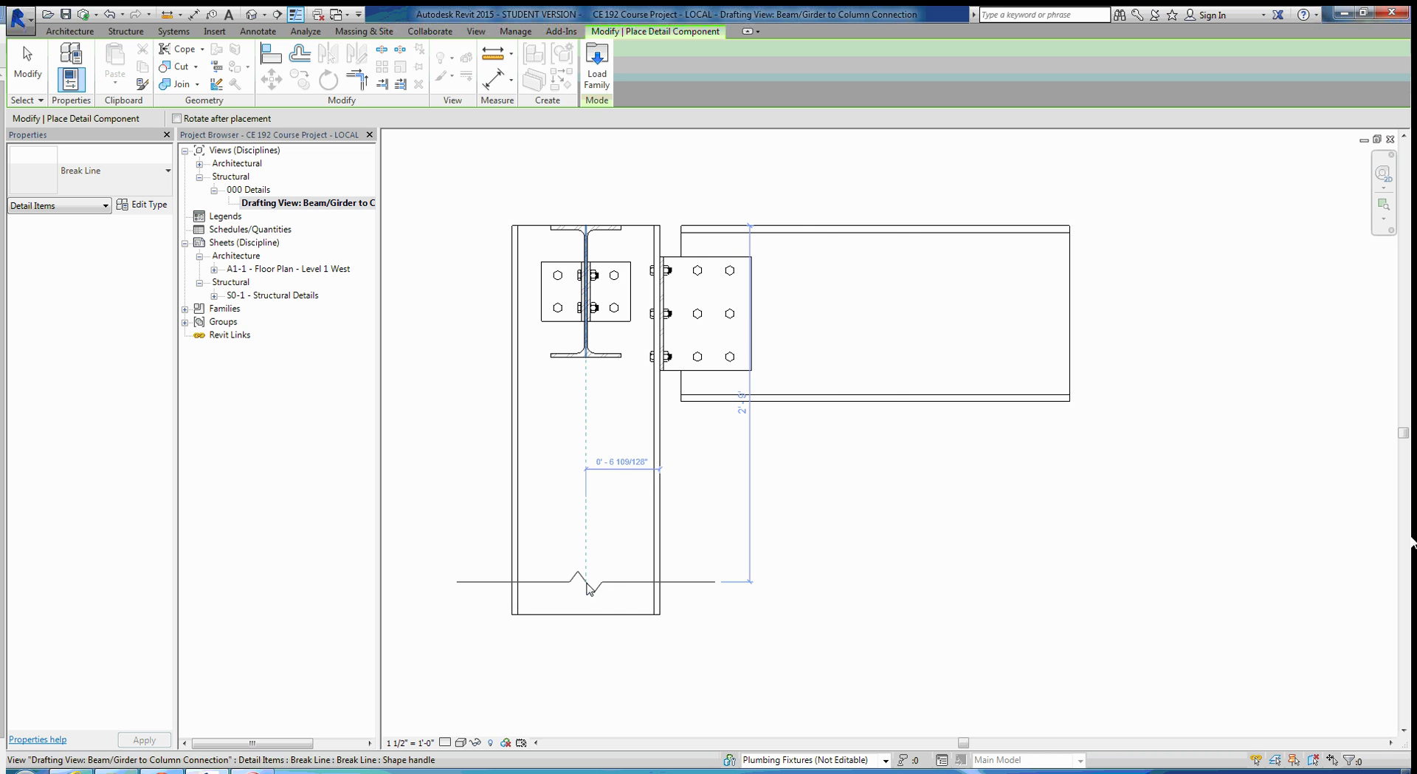
click(589, 589)
key(Escape)
key(Escape)
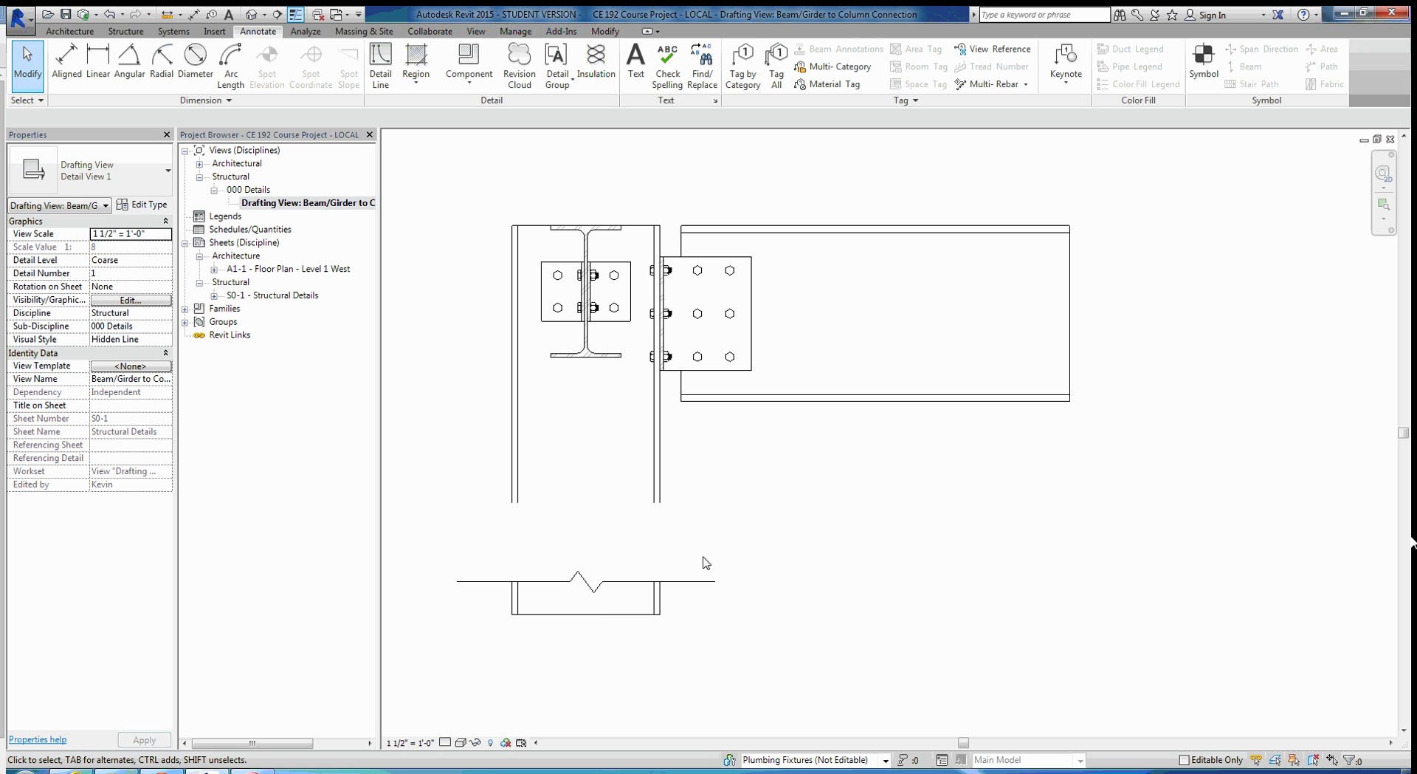
- Switch the drafting view's visual style to Wireframe and back to Hidden Line to compare the break line's masking
click(460, 742)
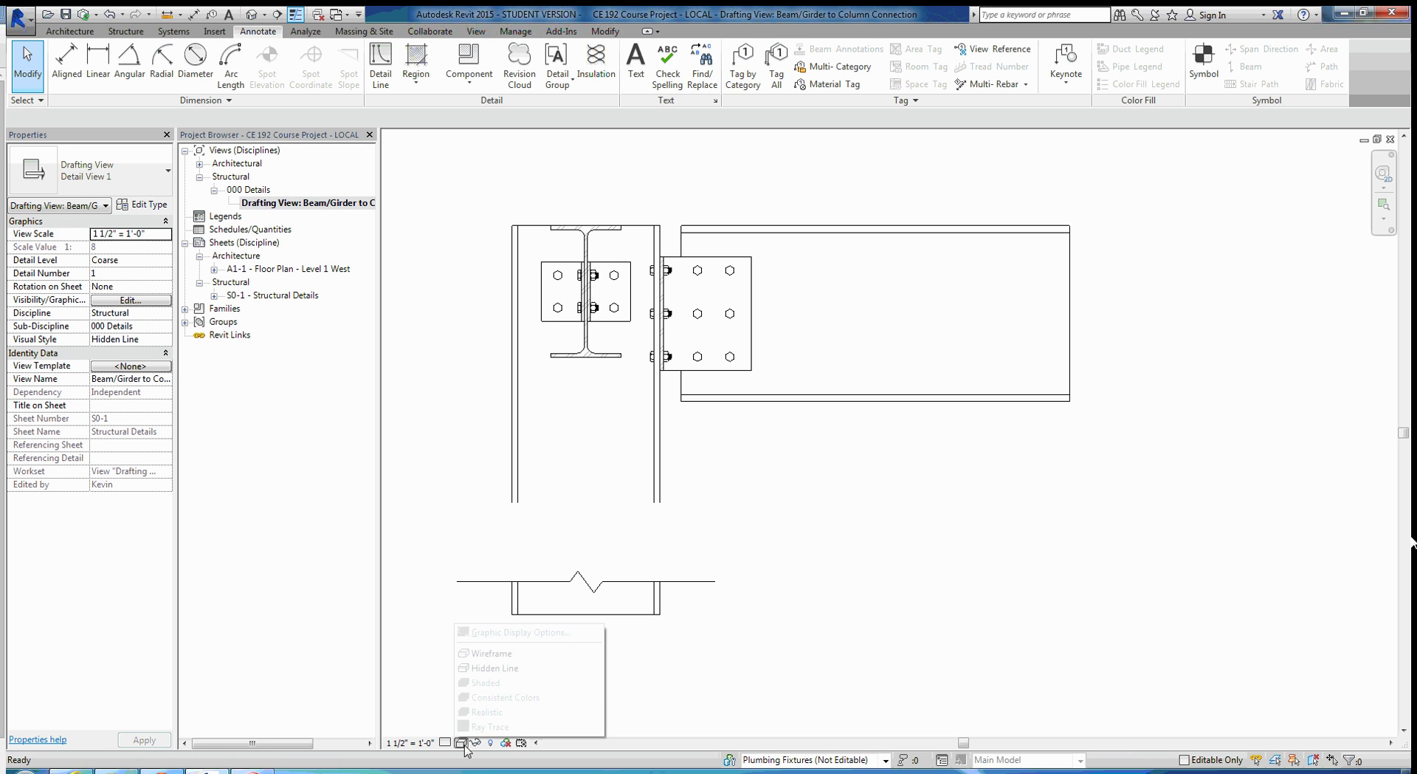
click(521, 655)
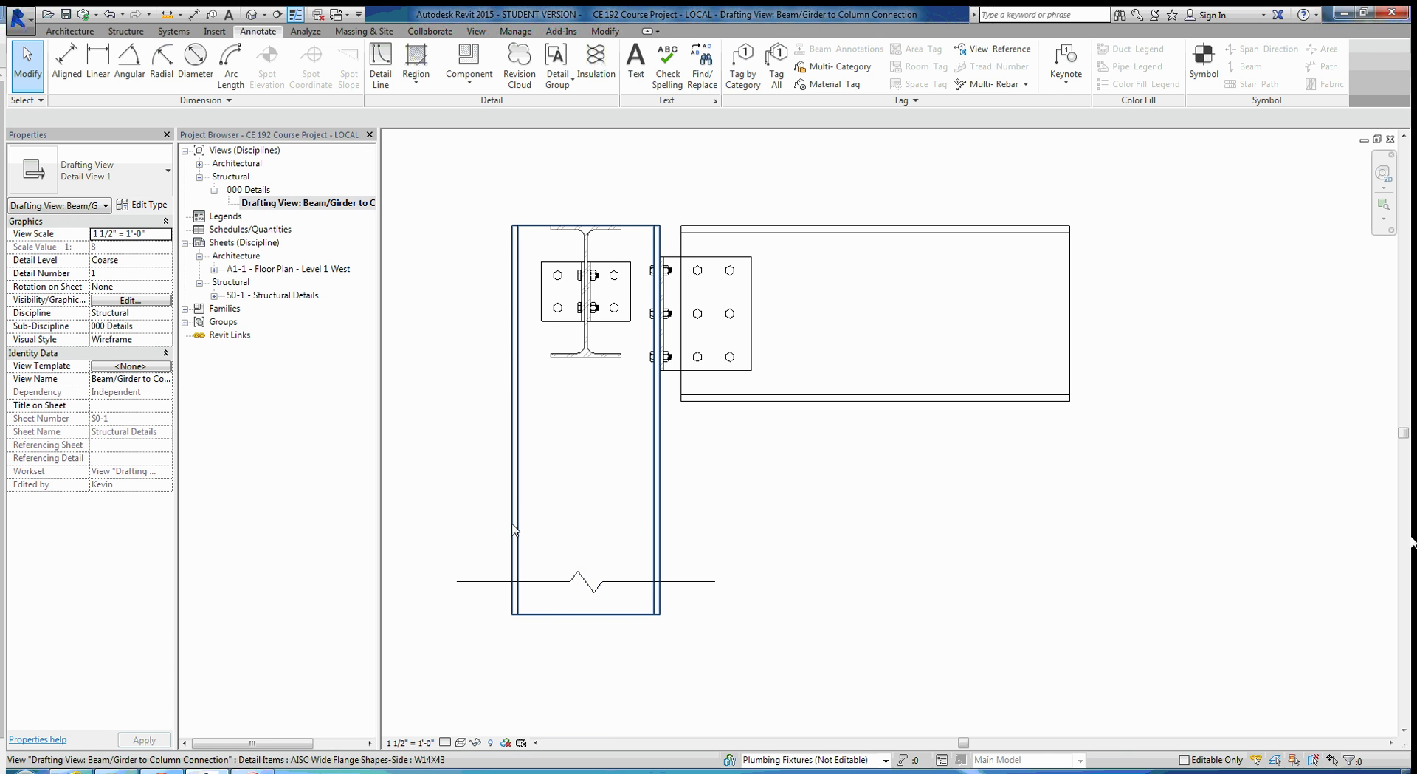
click(460, 742)
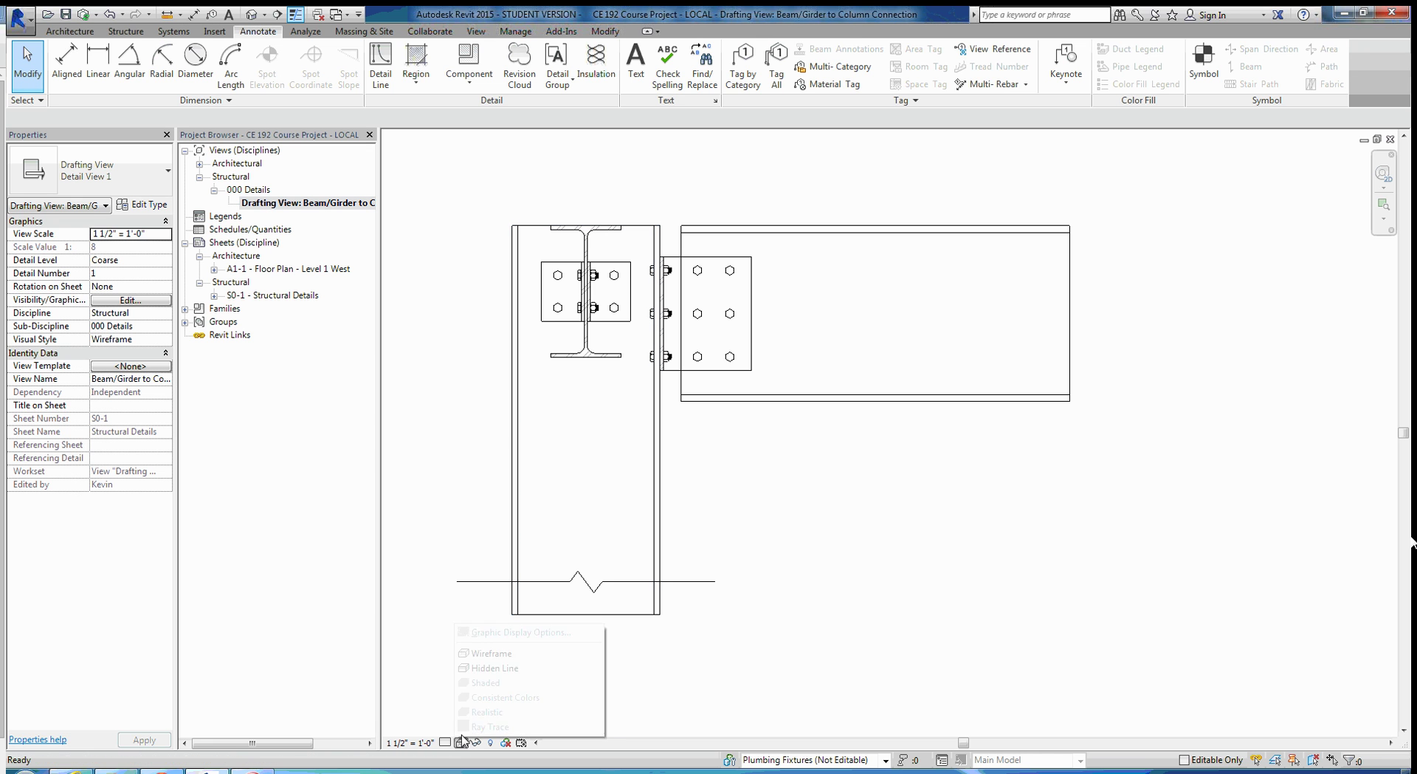
click(520, 667)
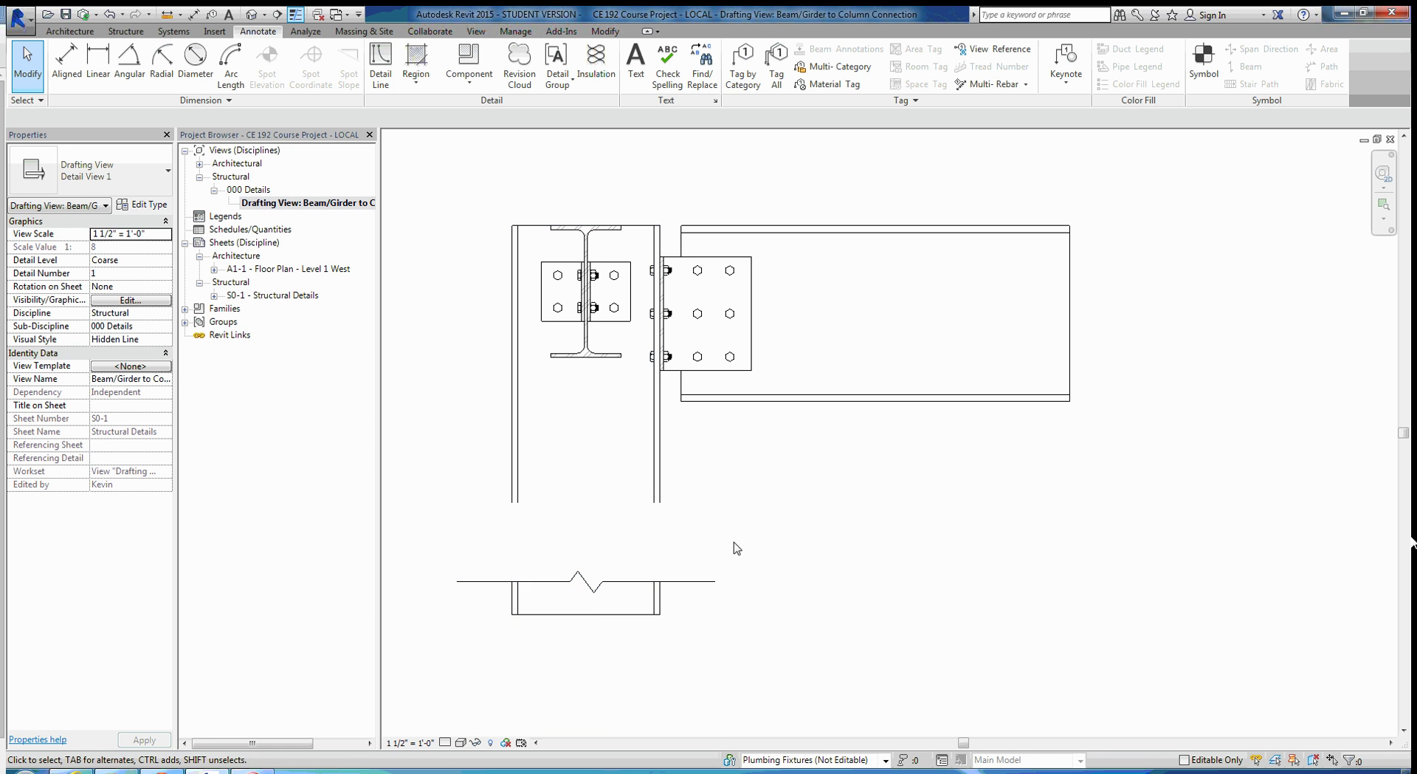
- Rotate the column's break line 180 degrees so its masking region hides the column's lower end
click(684, 583)
key(space)
key(space)
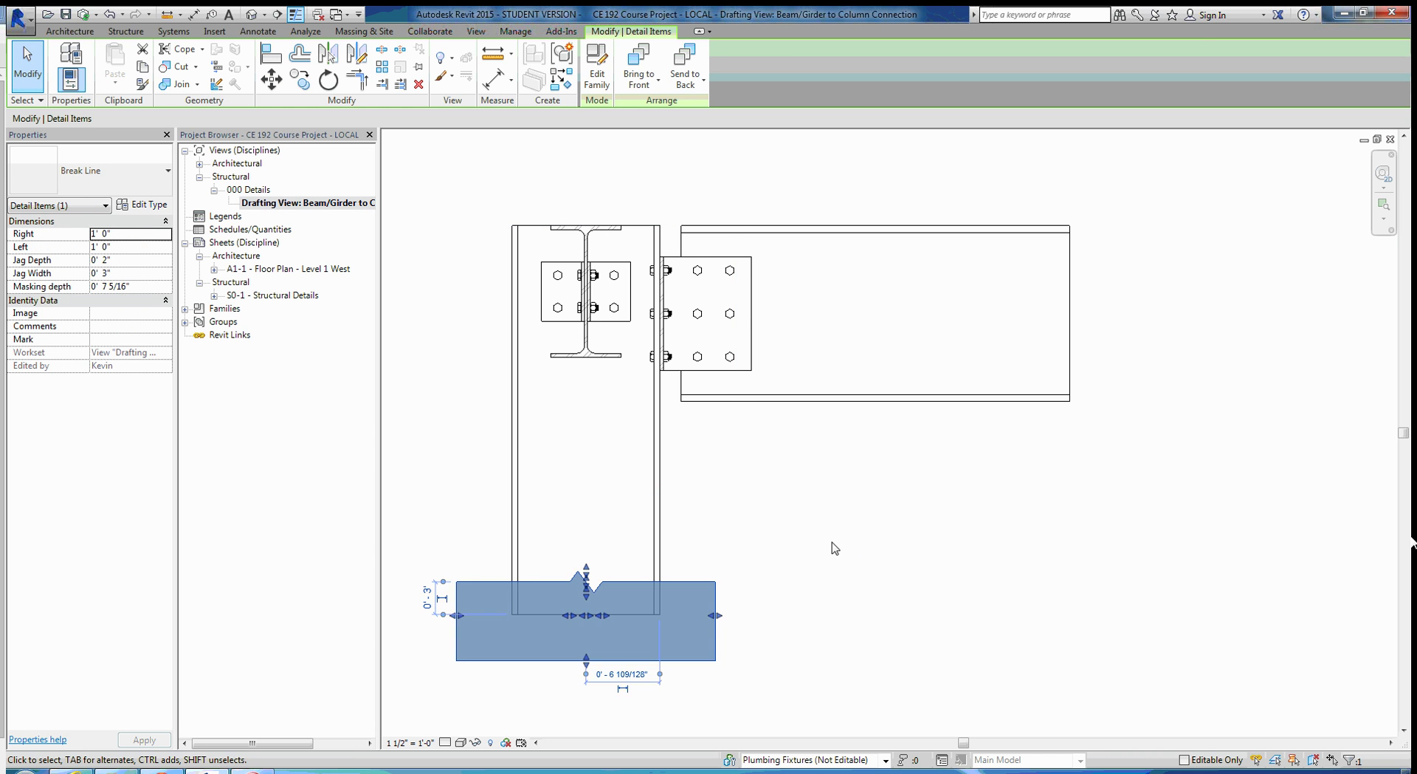
click(813, 588)
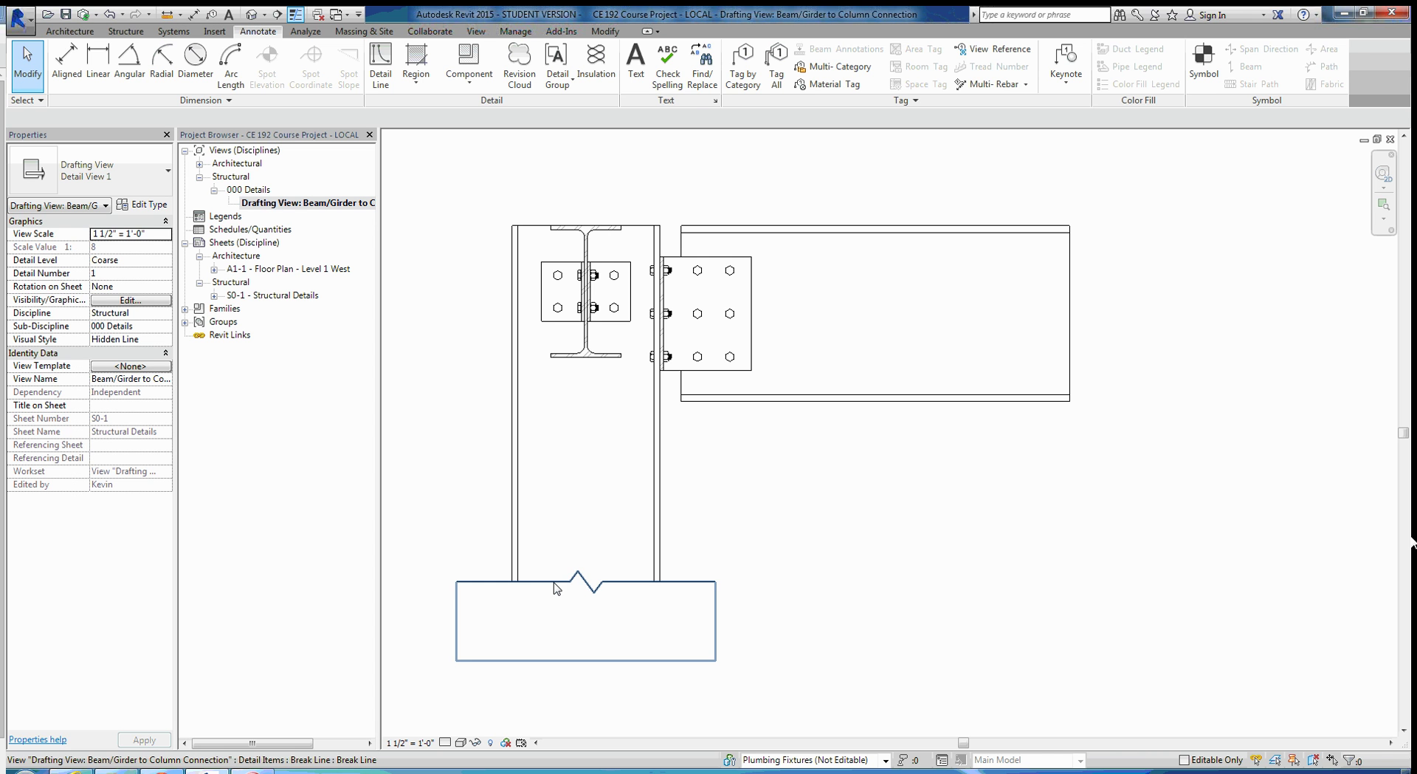
- Place a second Break Line detail component vertically at the beam's free end, roughly centred on the beam's depth
click(469, 59)
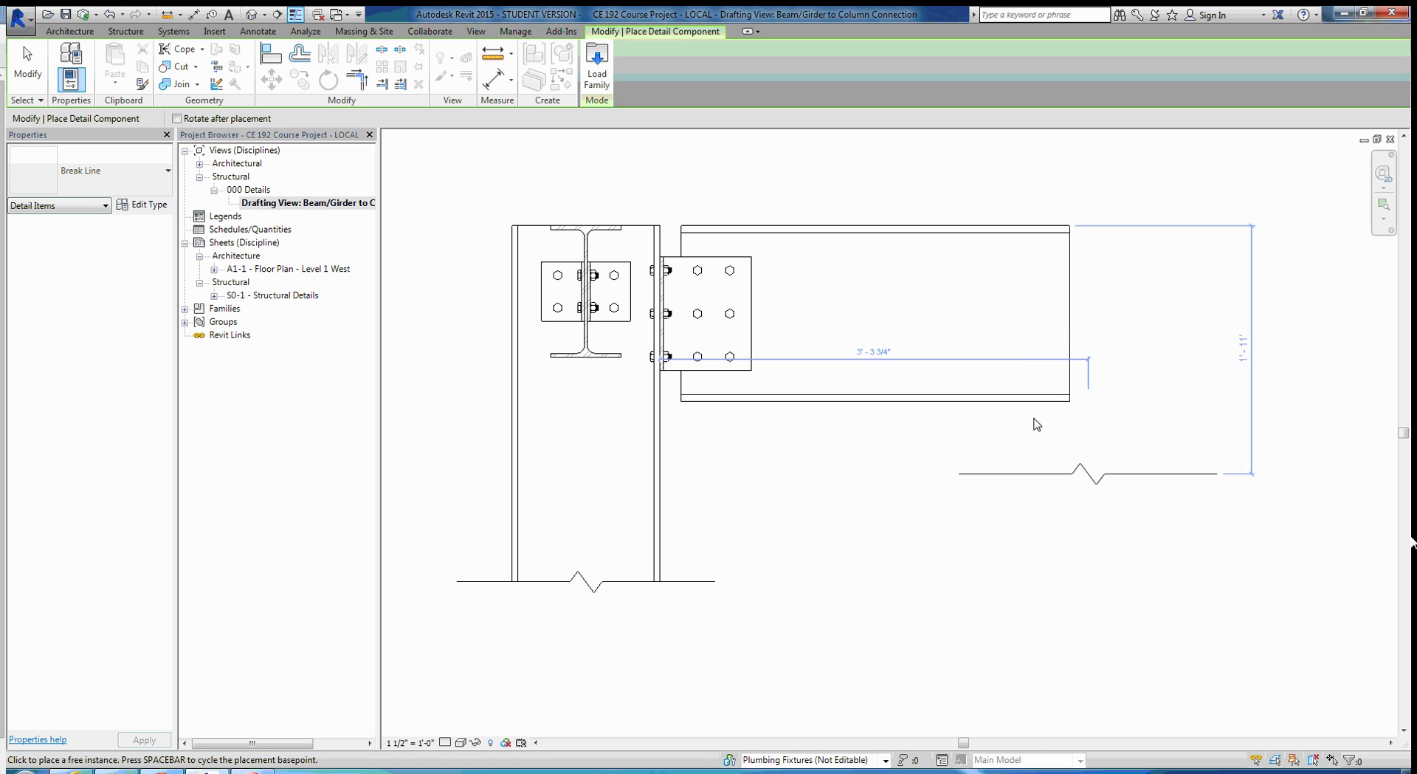
key(space)
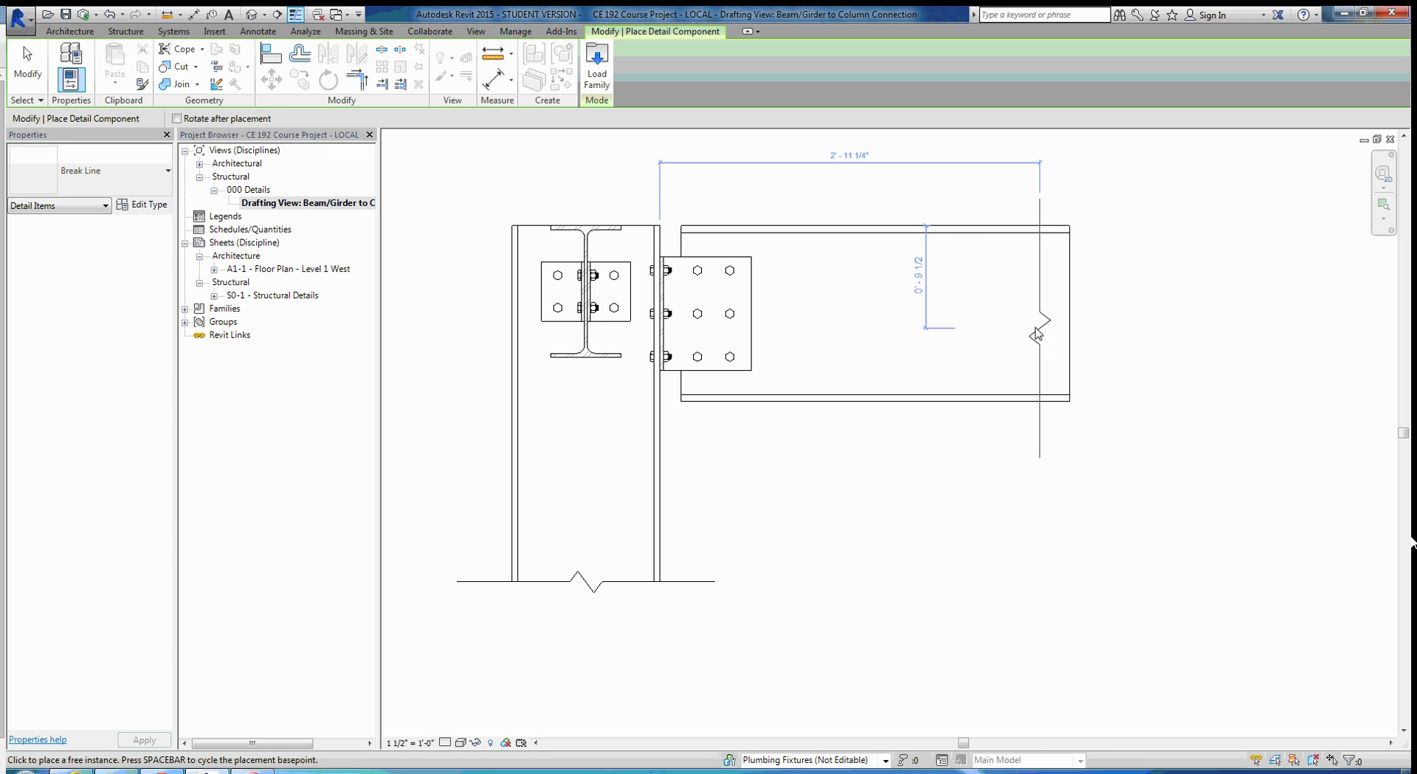
click(1070, 311)
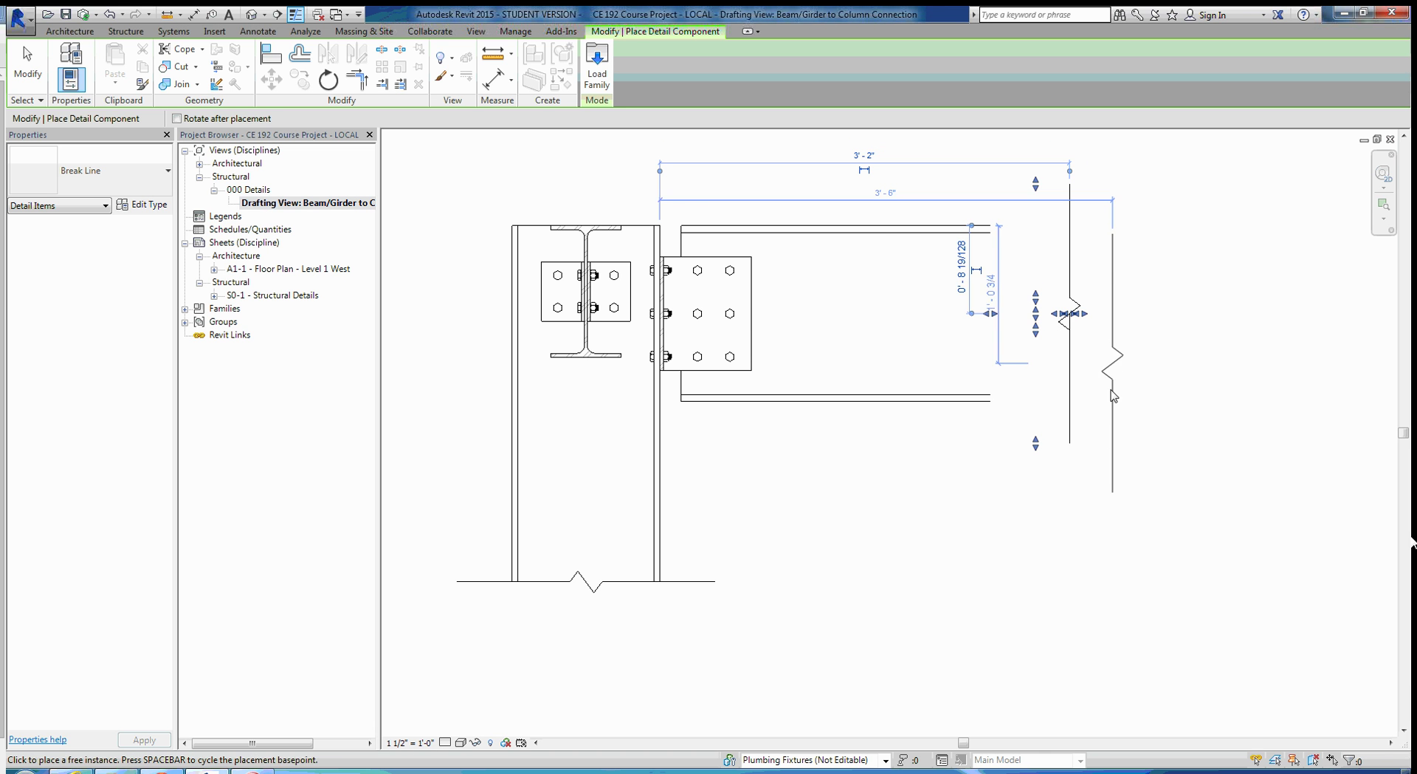
key(Escape)
- Nudge the beam's break line toward the column so it crosses the beam just inside its free end
click(1072, 393)
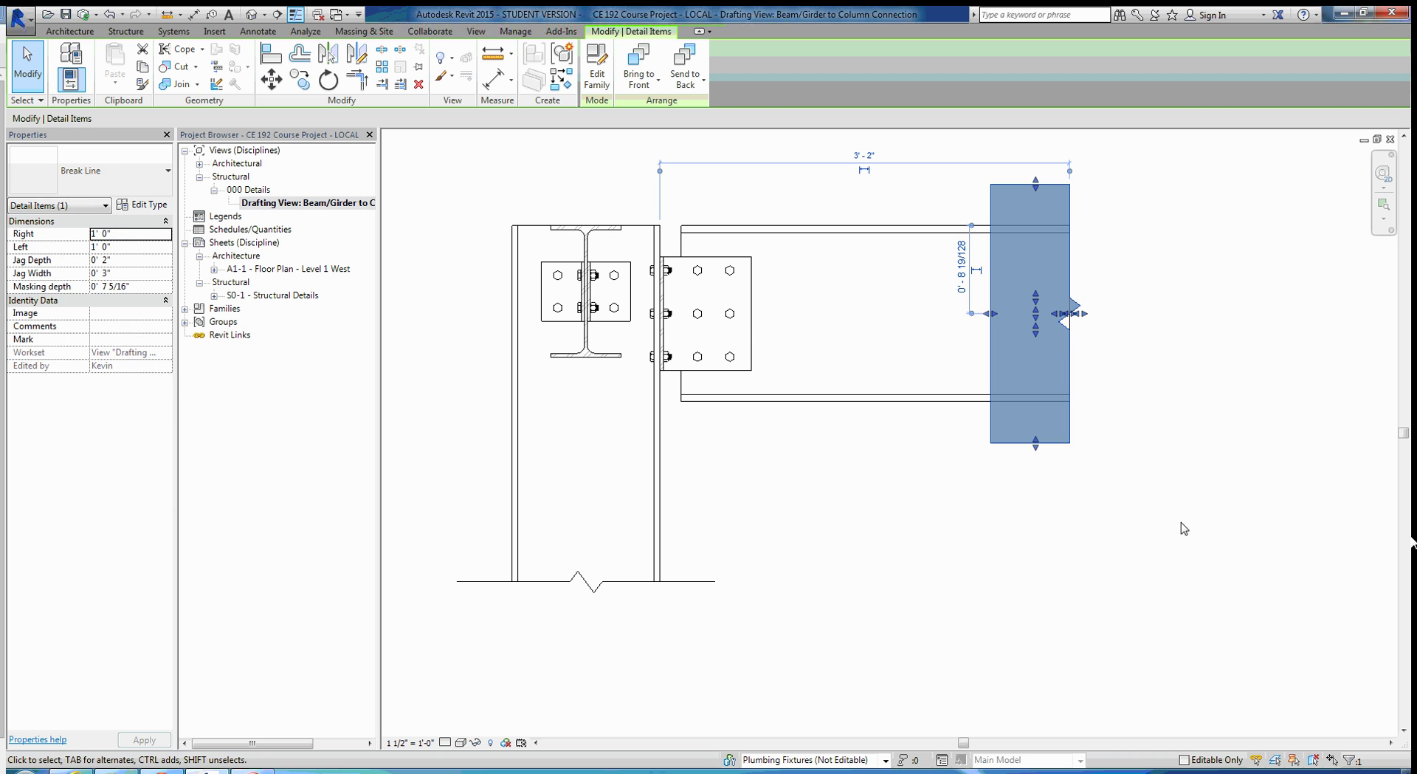
key(Left)
key(Left)
key(Left)
key(Left)
key(Left)
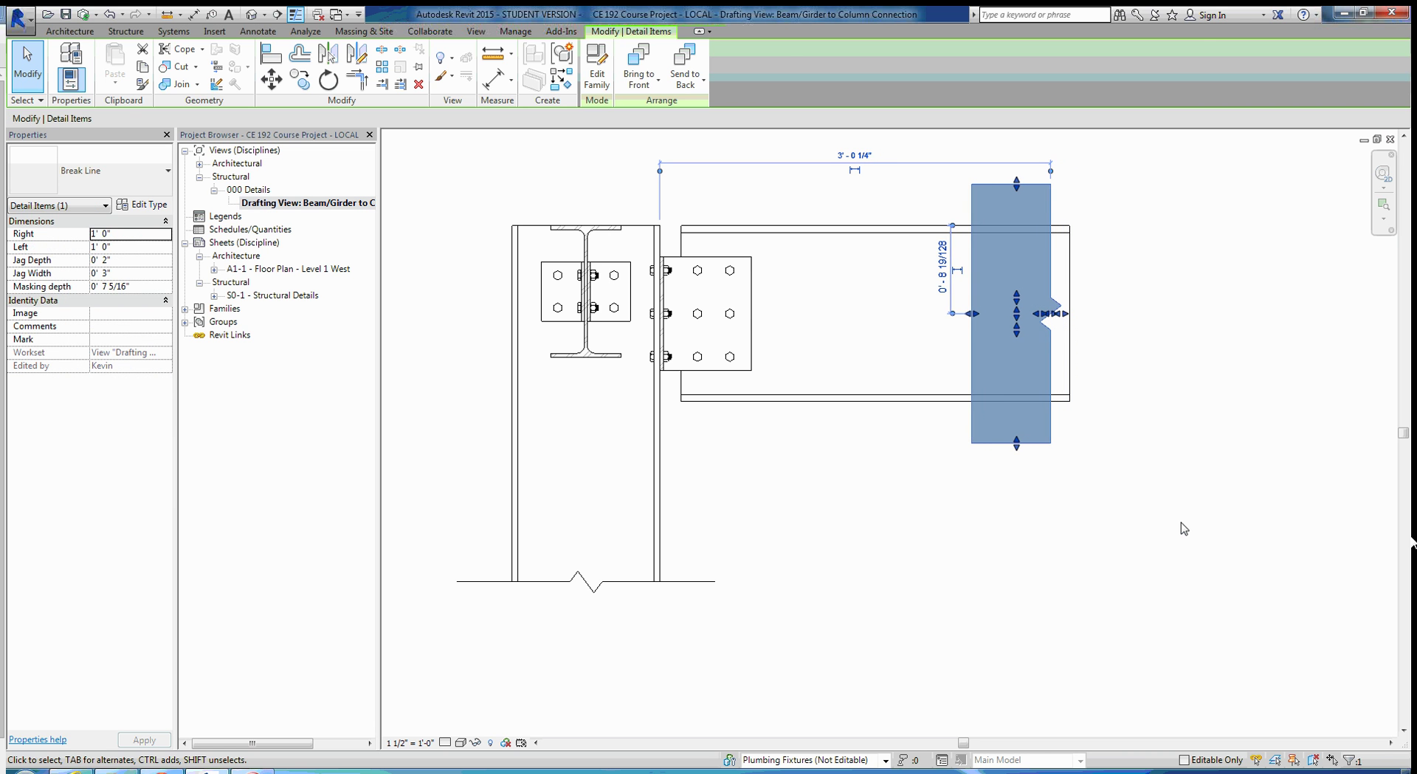
click(1115, 490)
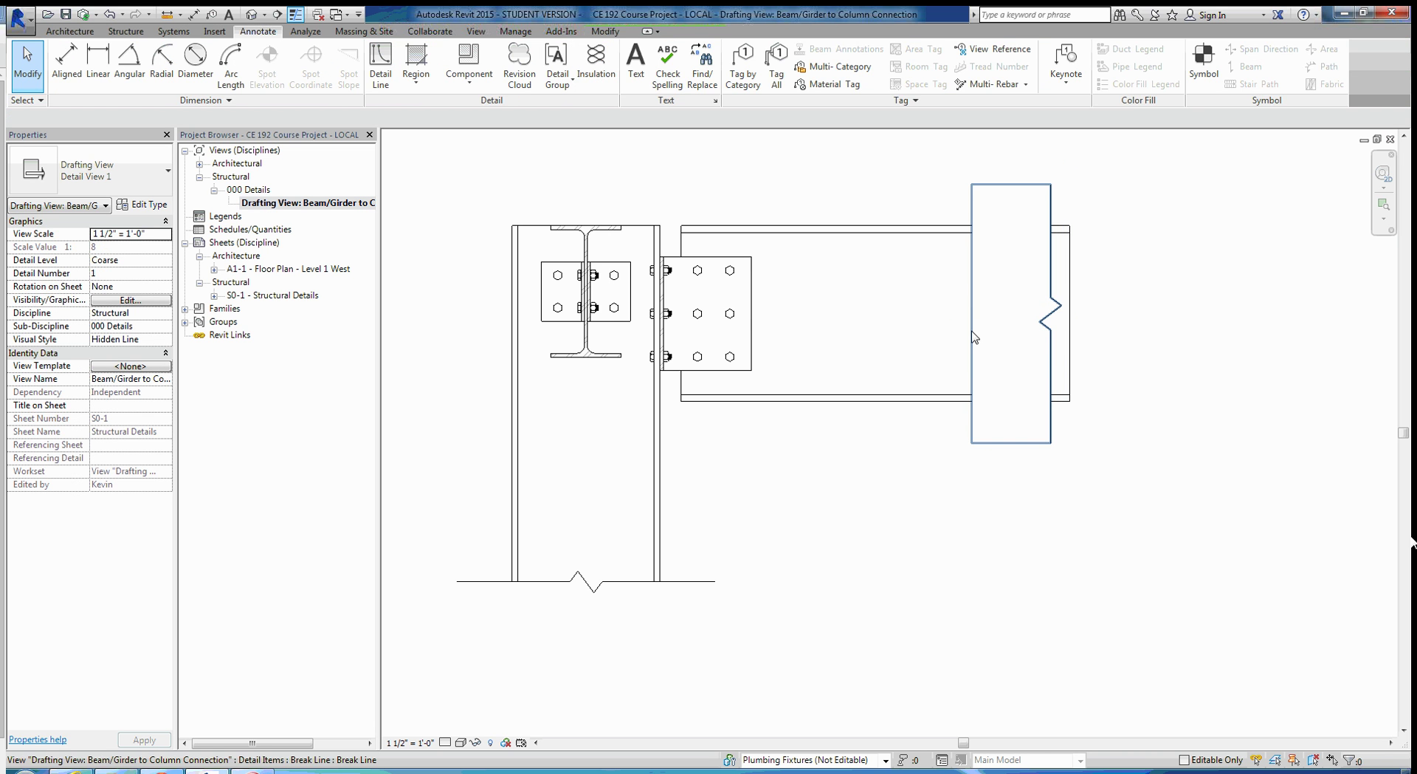
- Rotate the beam's break line 180 degrees so its masking region hides the beam's free end
click(976, 327)
key(space)
key(space)
click(1031, 584)
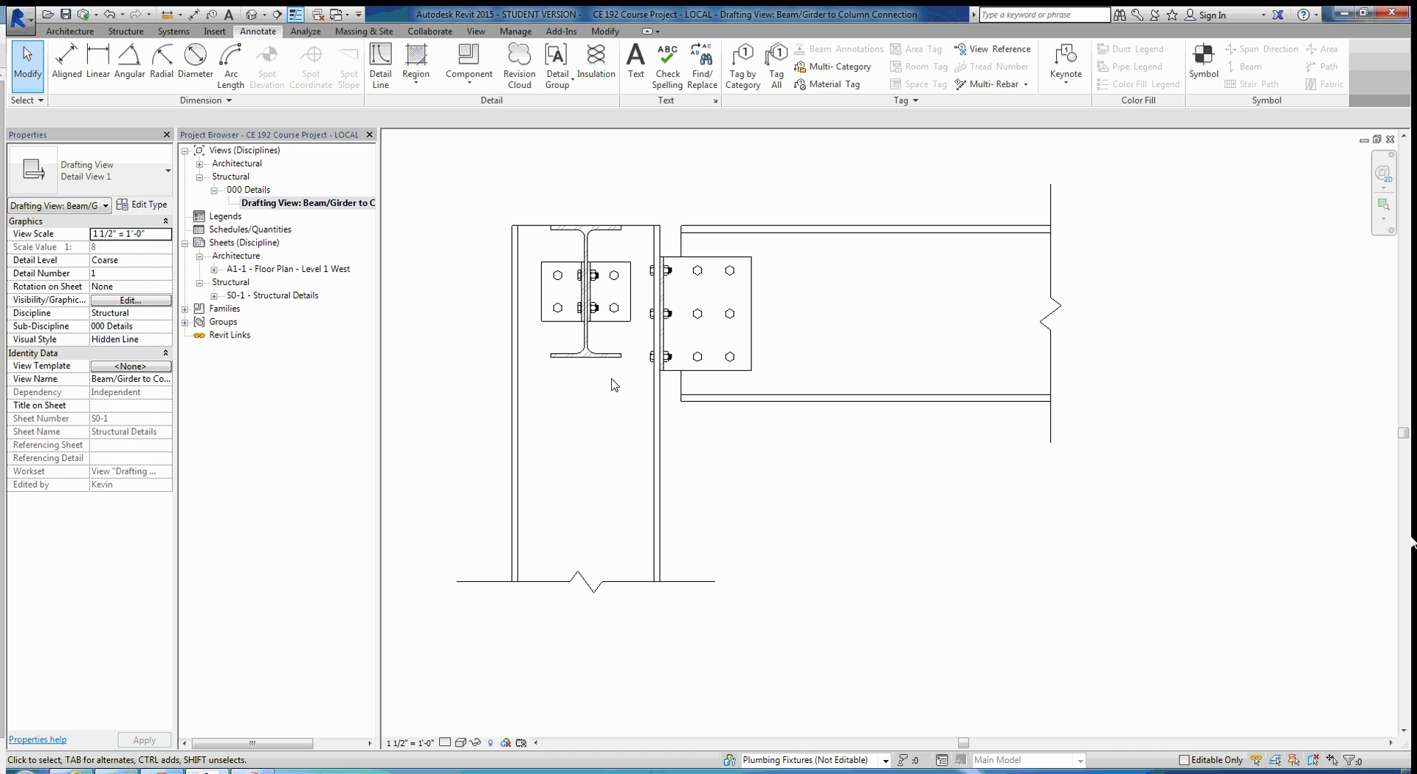
- Check the 3/32" Arial text type's properties and add a text note reading W14X43 just below the column's break line
click(636, 77)
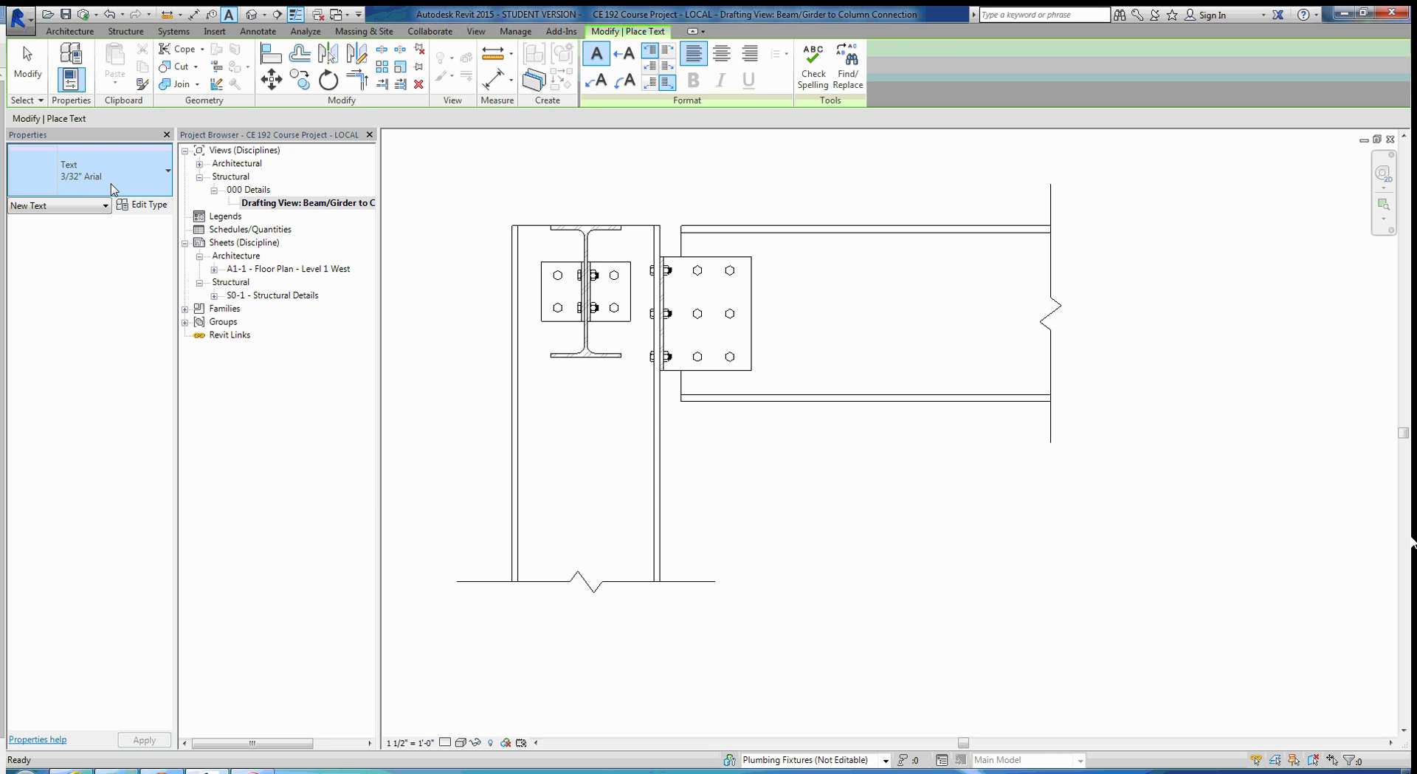
click(155, 208)
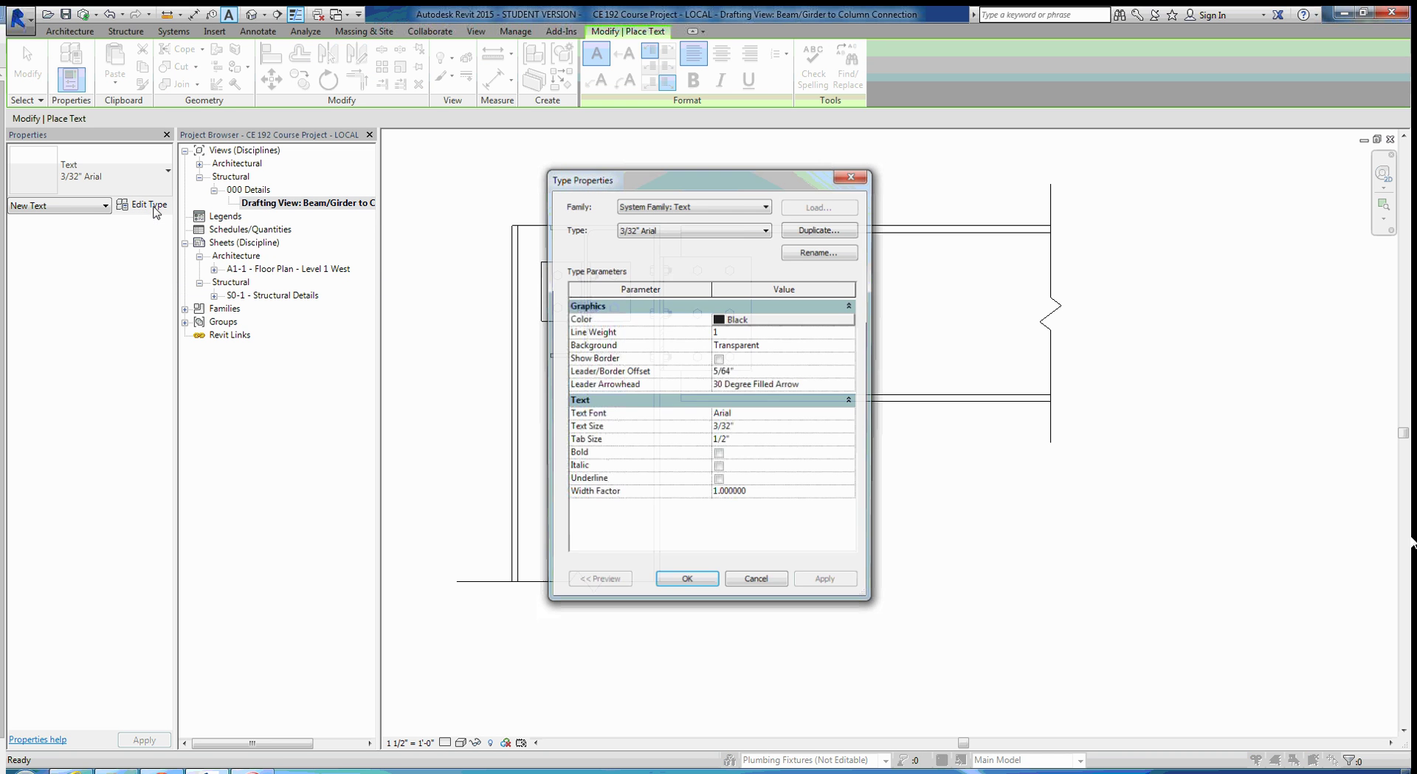
drag(679, 196, 1065, 216)
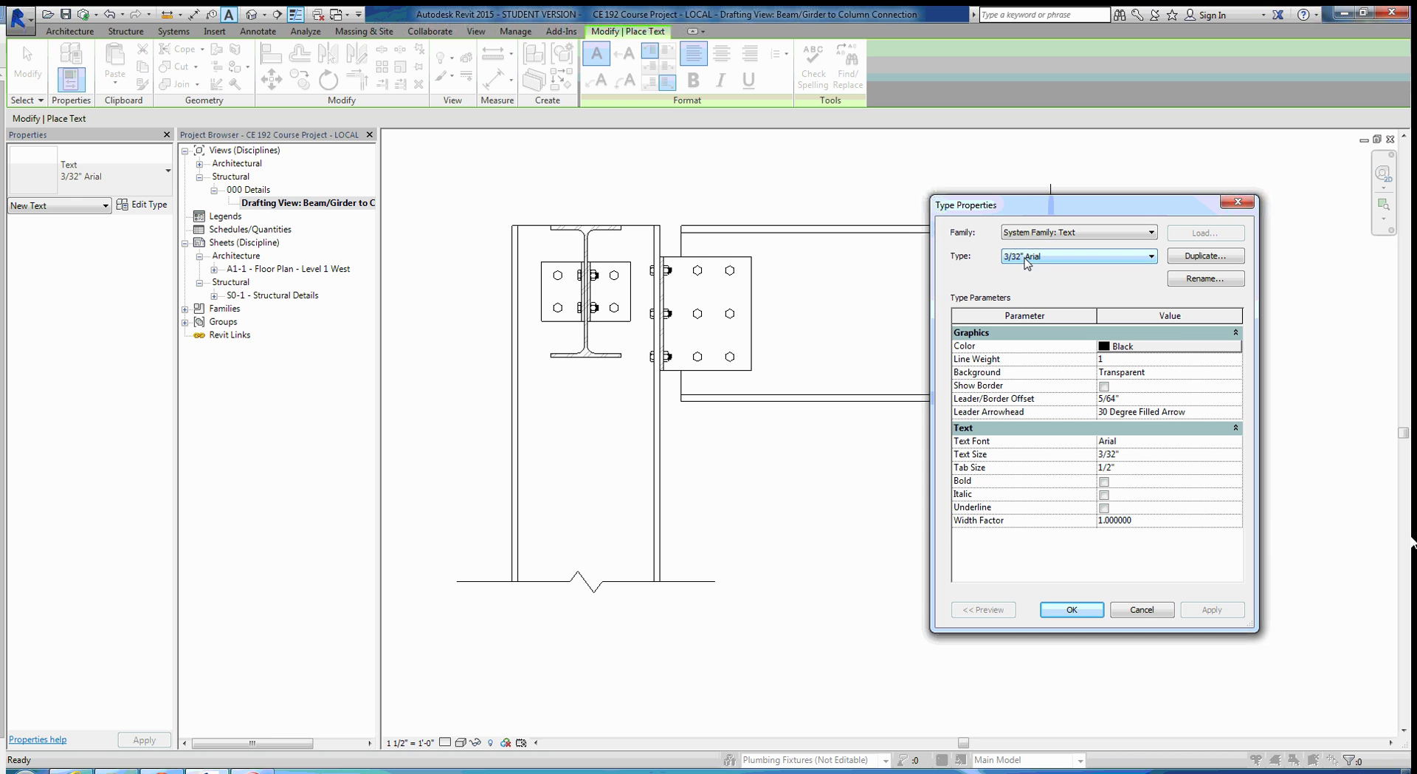
click(1071, 610)
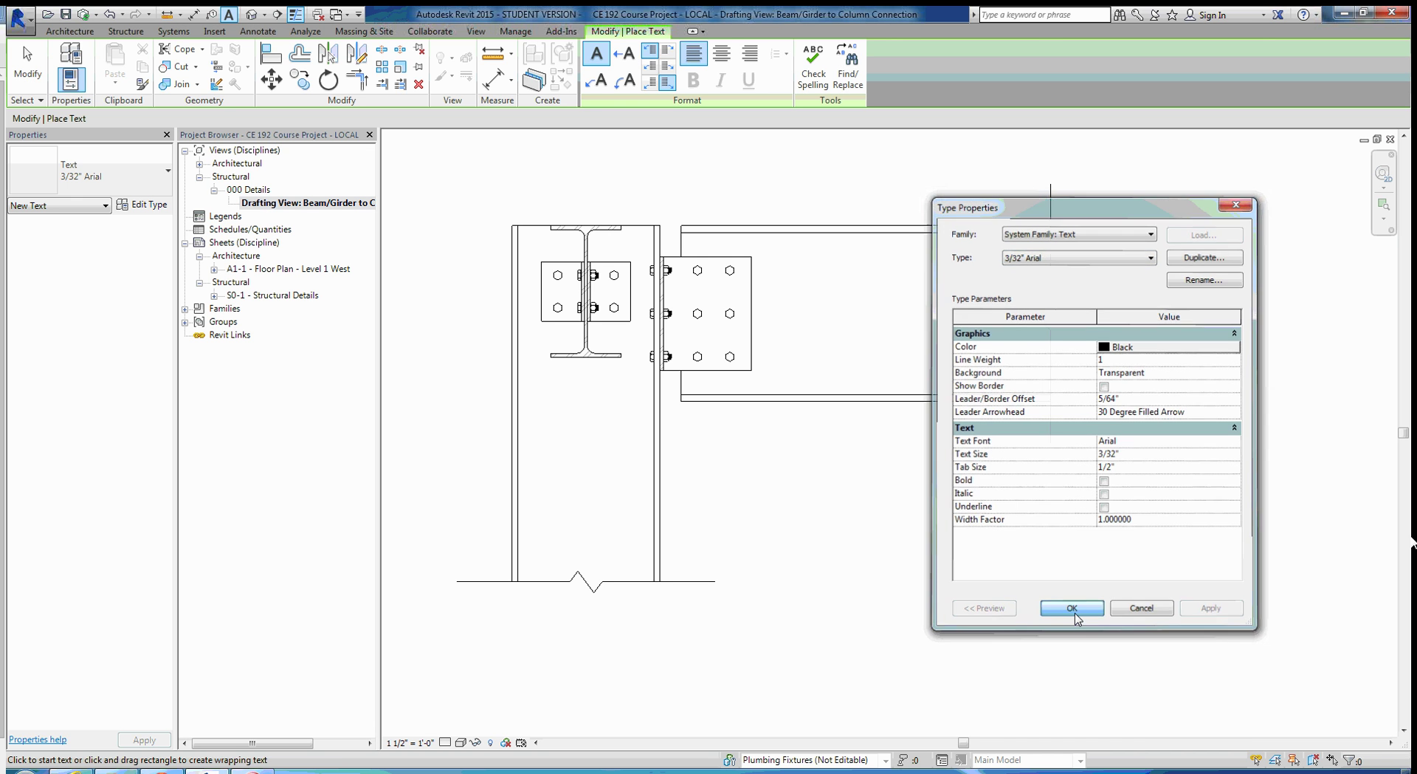
click(624, 607)
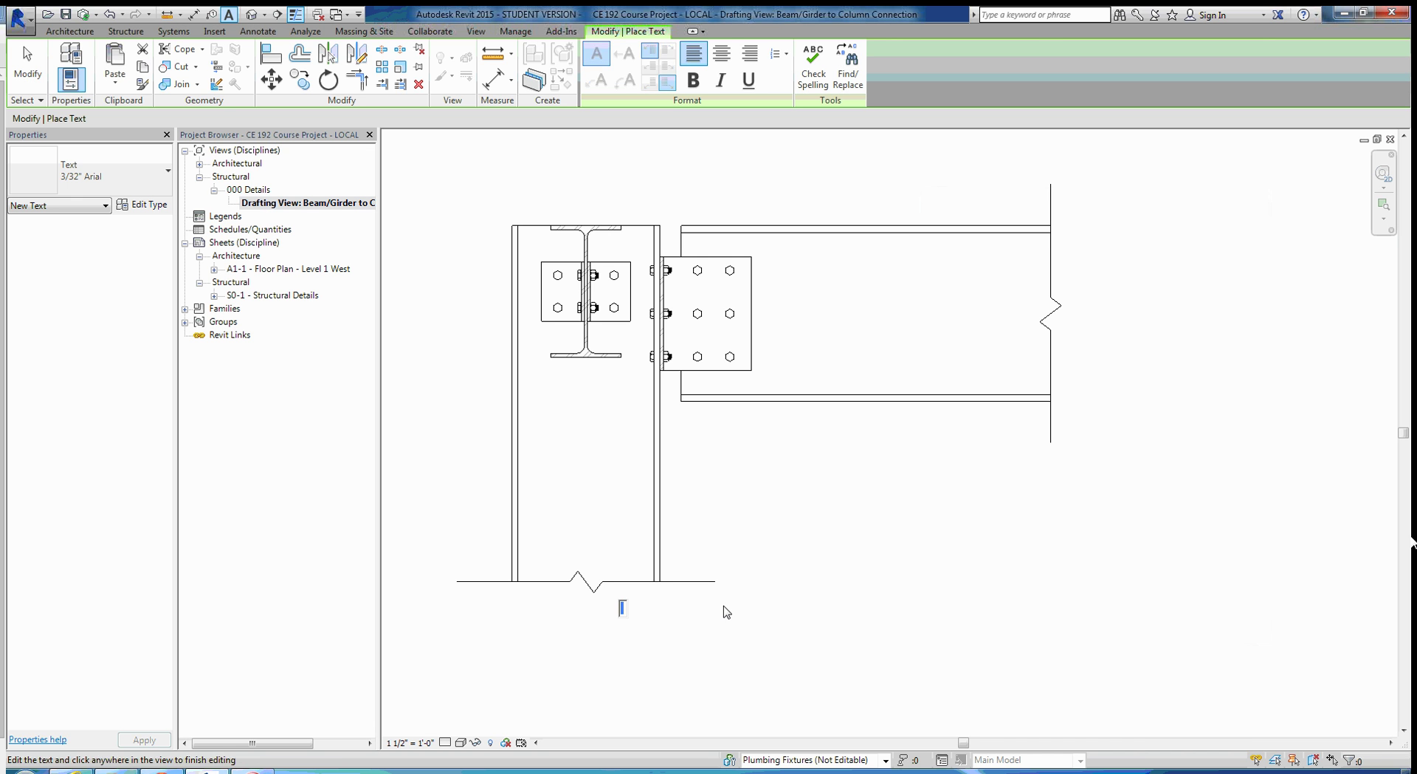
text(W14X43)
click(790, 572)
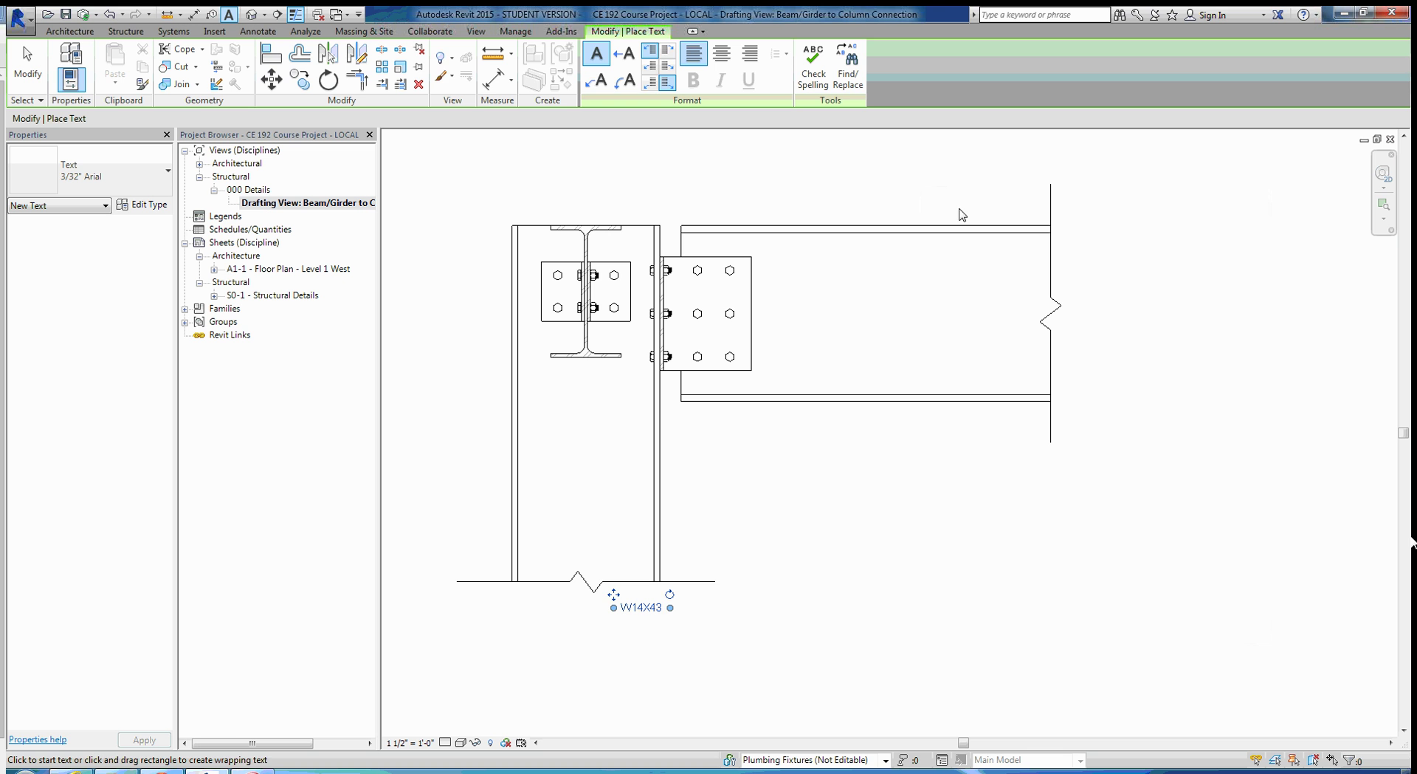
- Add a text note reading W16X50 just above the beam's top flange near its break line
click(959, 209)
text(W16X50)
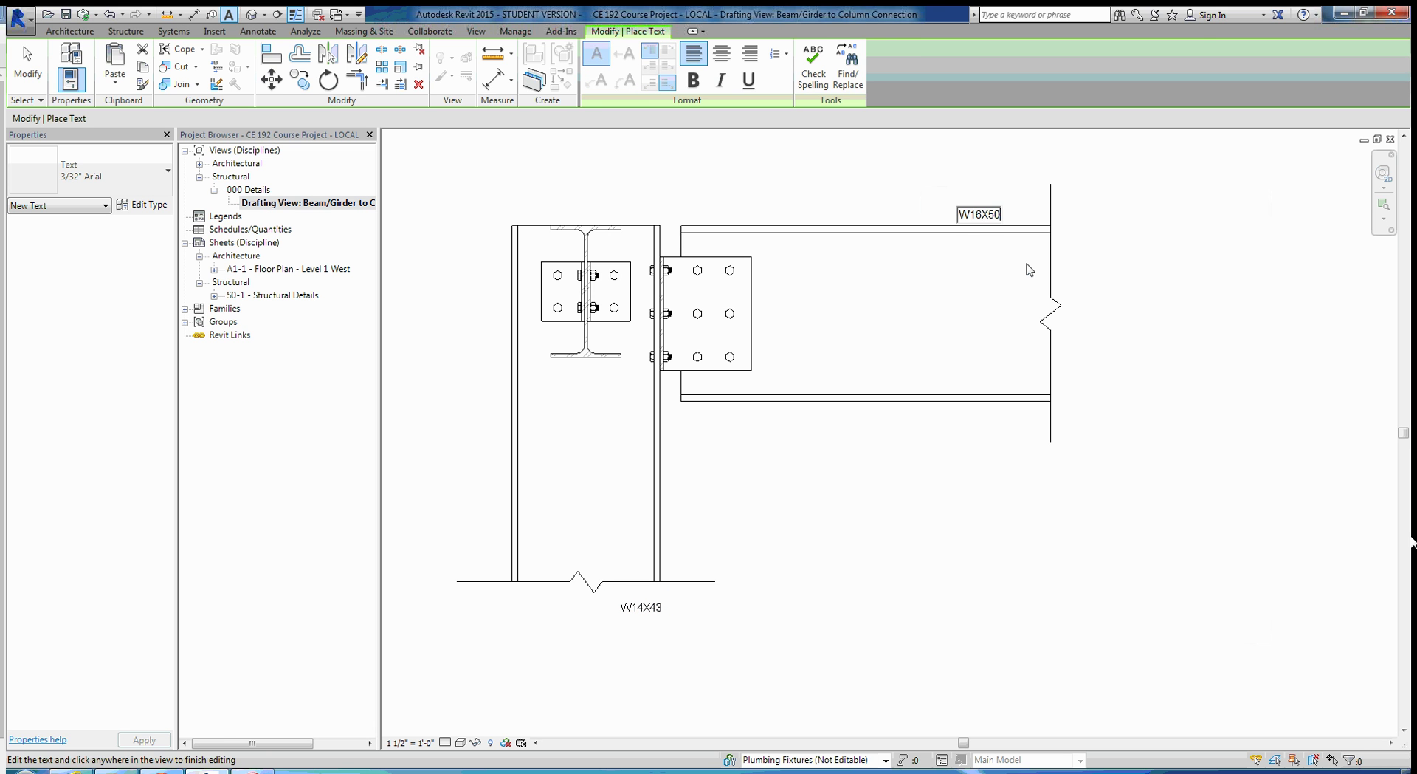
click(1145, 563)
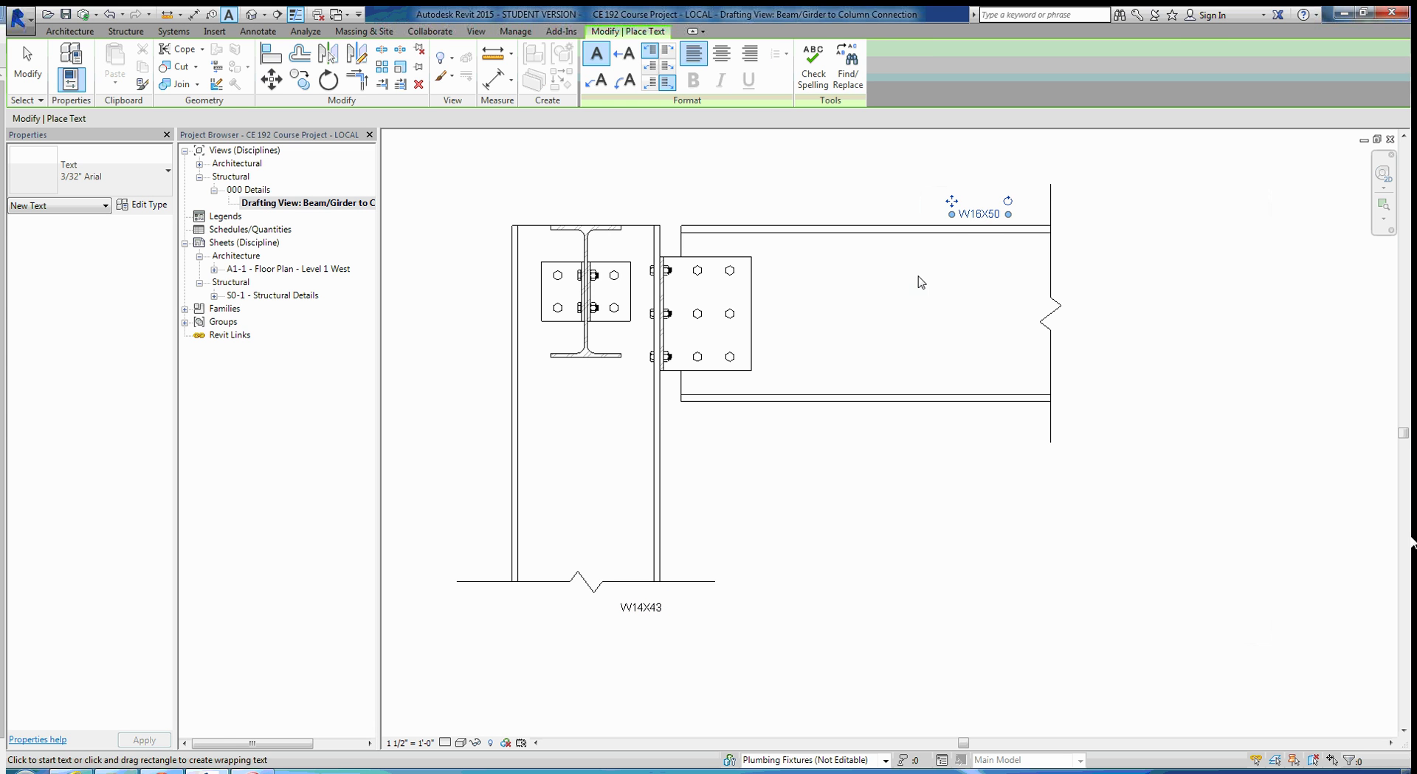
key(Escape)
key(Escape)
- Nudge the W16X50 note along the beam's top flange toward the break line
click(973, 226)
click(974, 220)
key(Right)
key(Right)
key(Right)
key(Right)
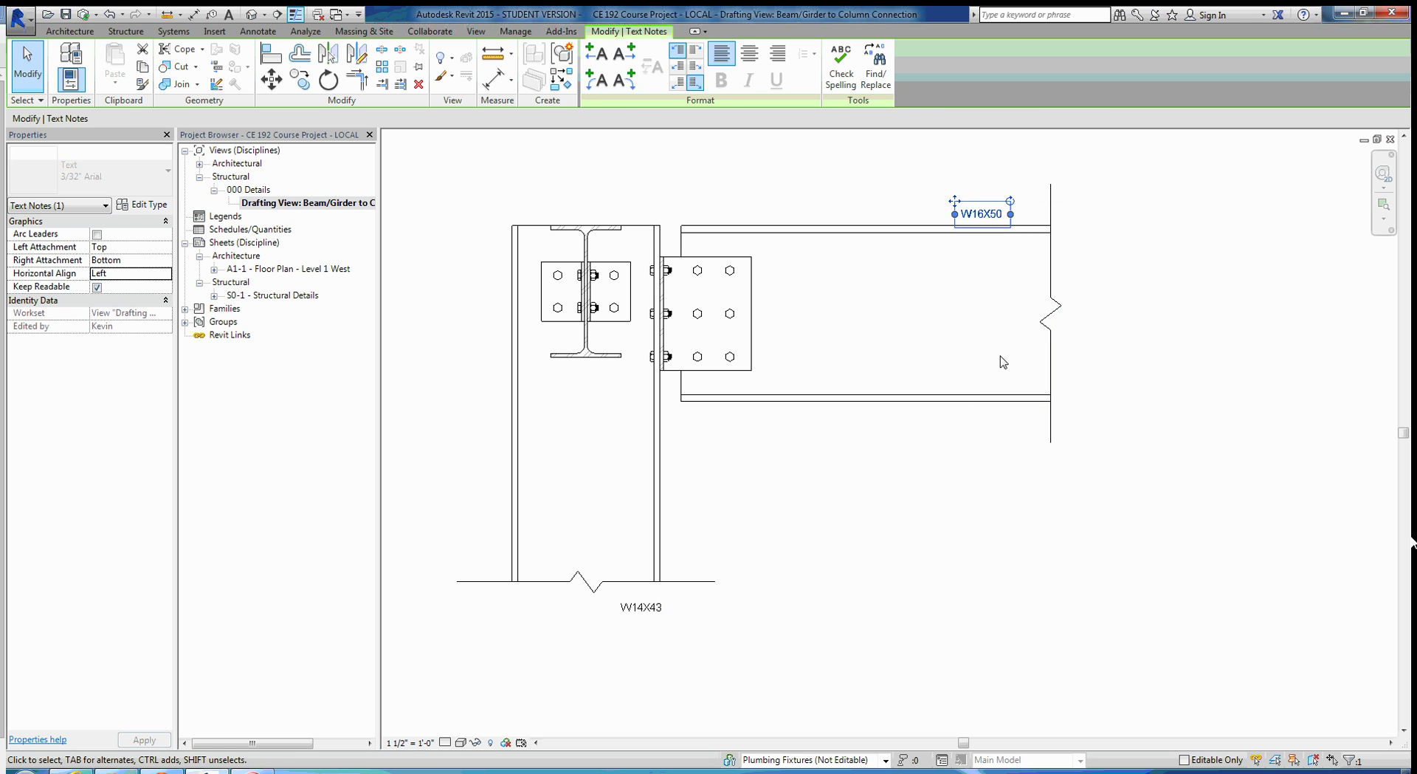
key(Right)
key(Right)
key(Right)
key(Right)
key(Right)
- Nudge the W14X43 note up and slightly right so it sits closer beneath the column's break line
click(646, 609)
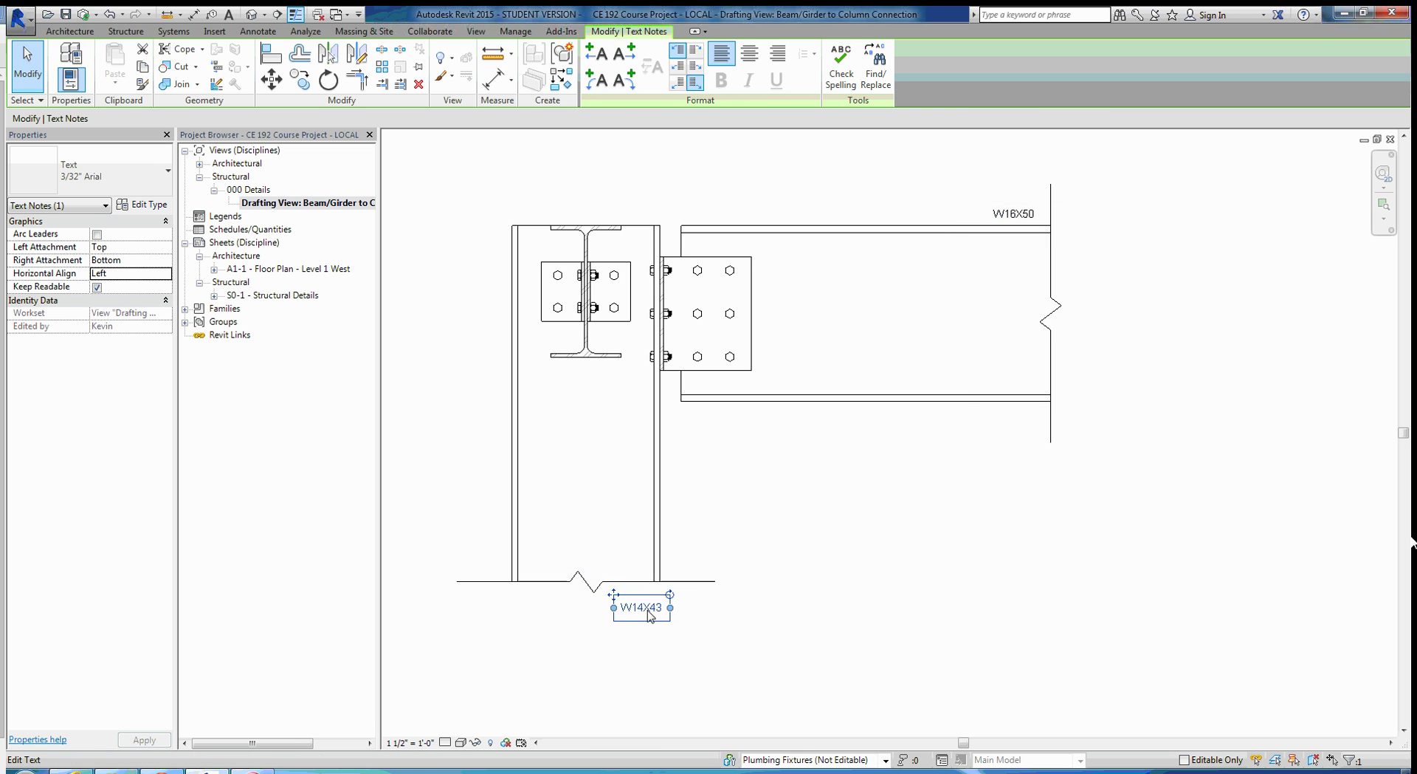
key(Up)
key(Up)
key(Up)
key(Right)
key(Right)
key(Up)
click(823, 607)
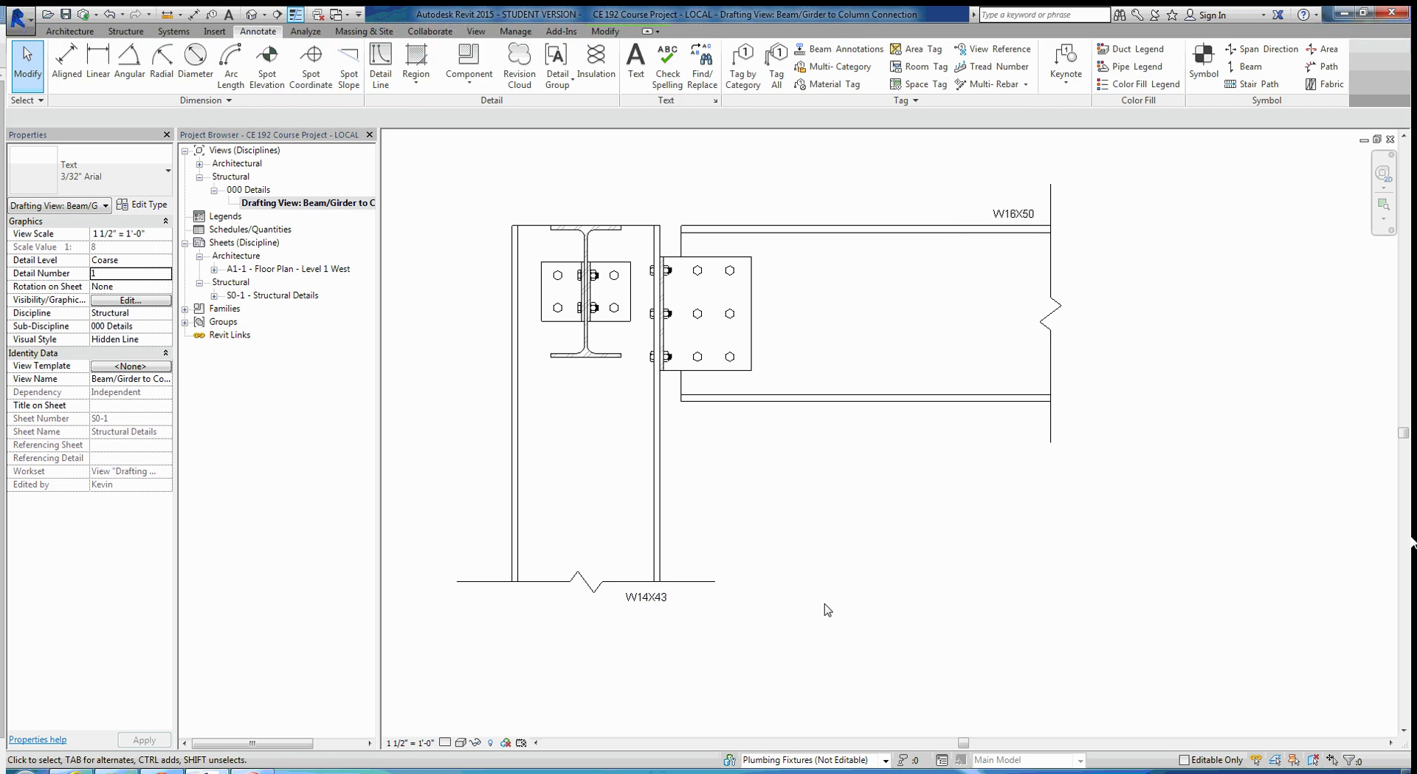
- Shift the W16X50 note slightly right so it sits just beside the beam's break line
click(1013, 215)
drag(986, 200, 993, 202)
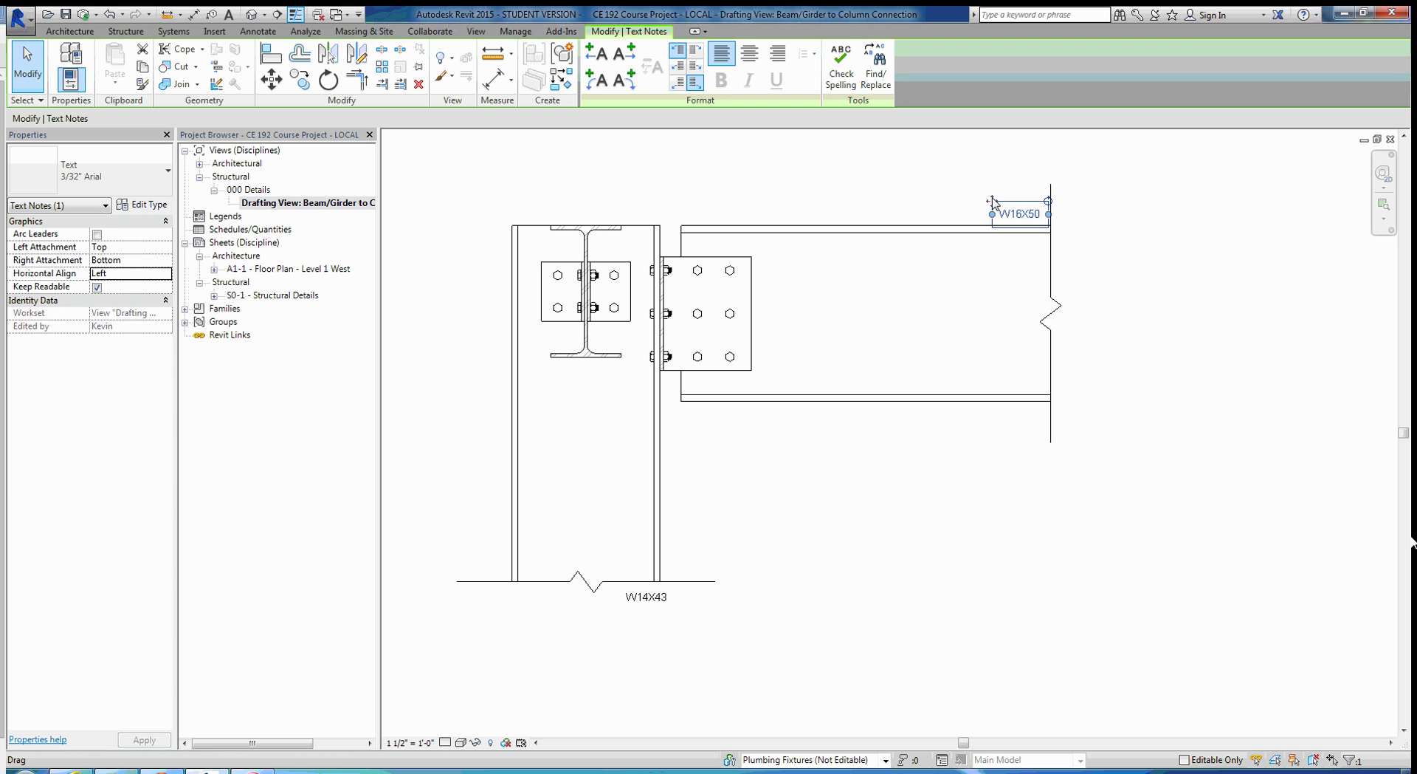
click(965, 513)
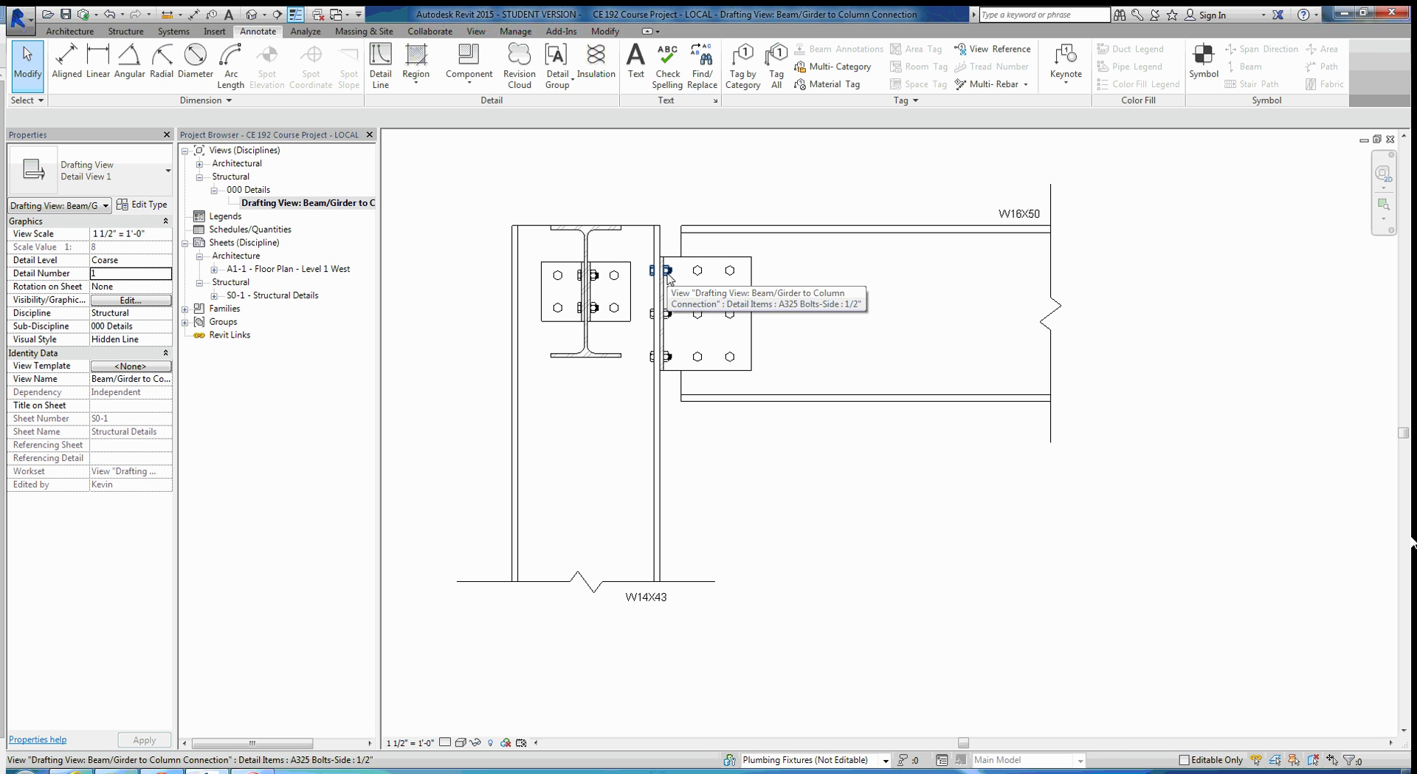
- Annotate the uppermost side-view bolt at the column-to-beam flange with a two-segment leader note reading A325 1/2" BOLTS (TYP)
click(636, 61)
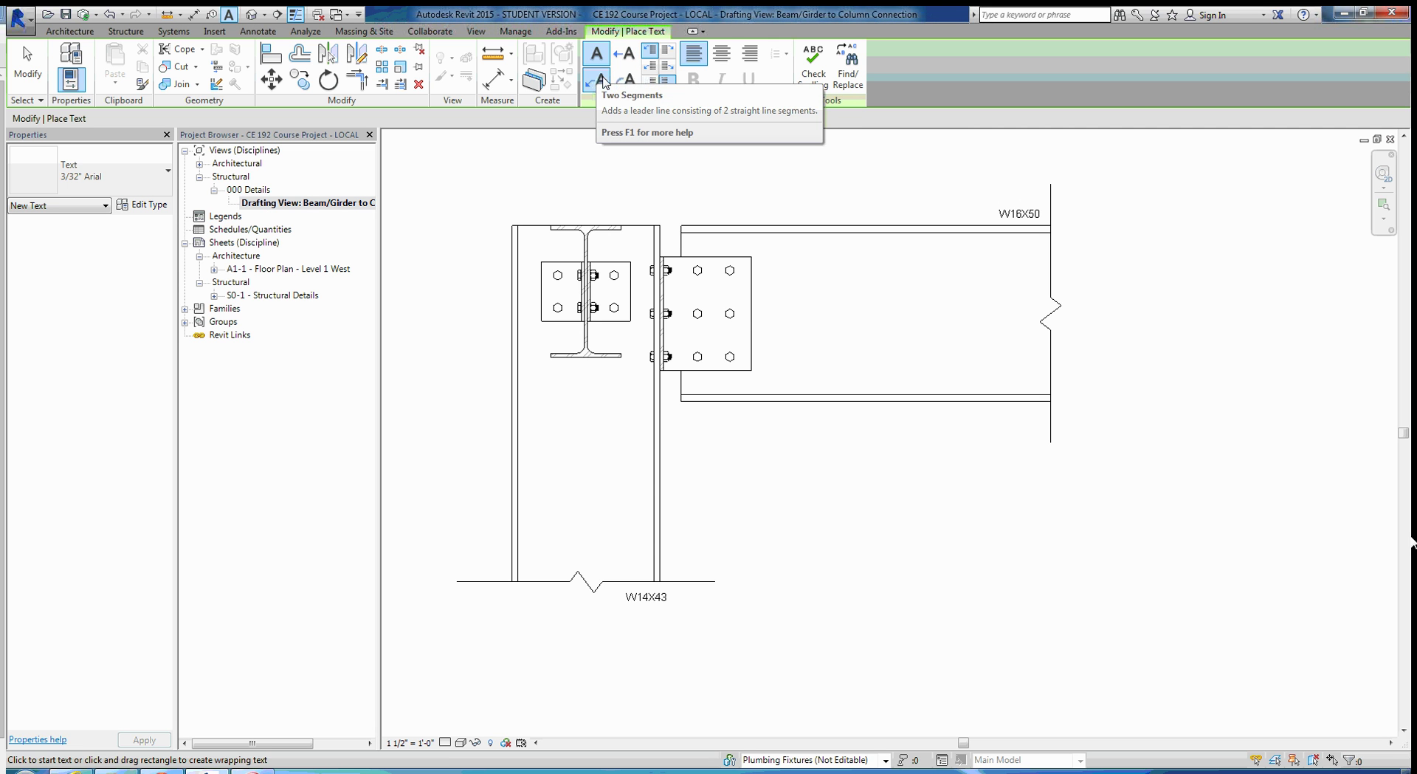
click(603, 80)
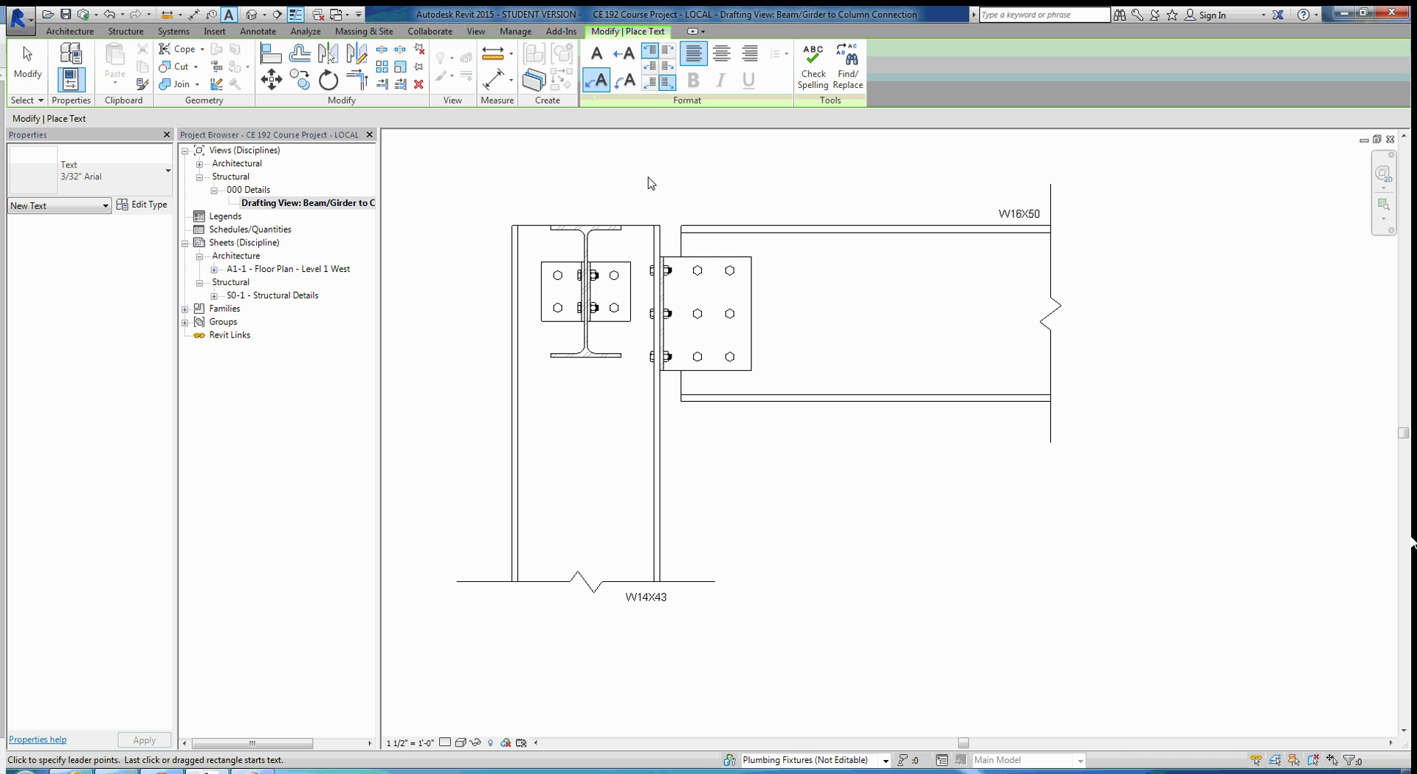
click(666, 264)
click(679, 209)
click(694, 213)
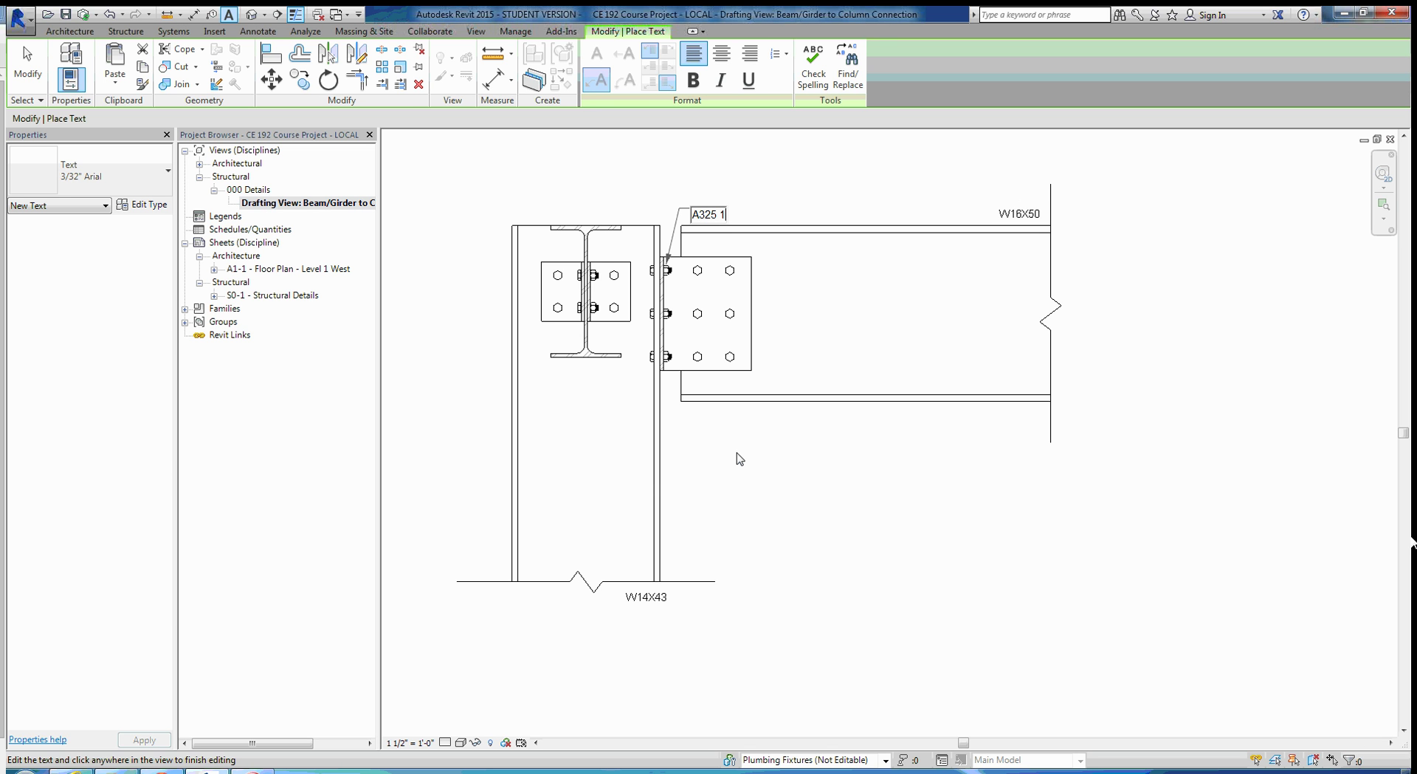
text(A325 1/2" BOLTS (TY)
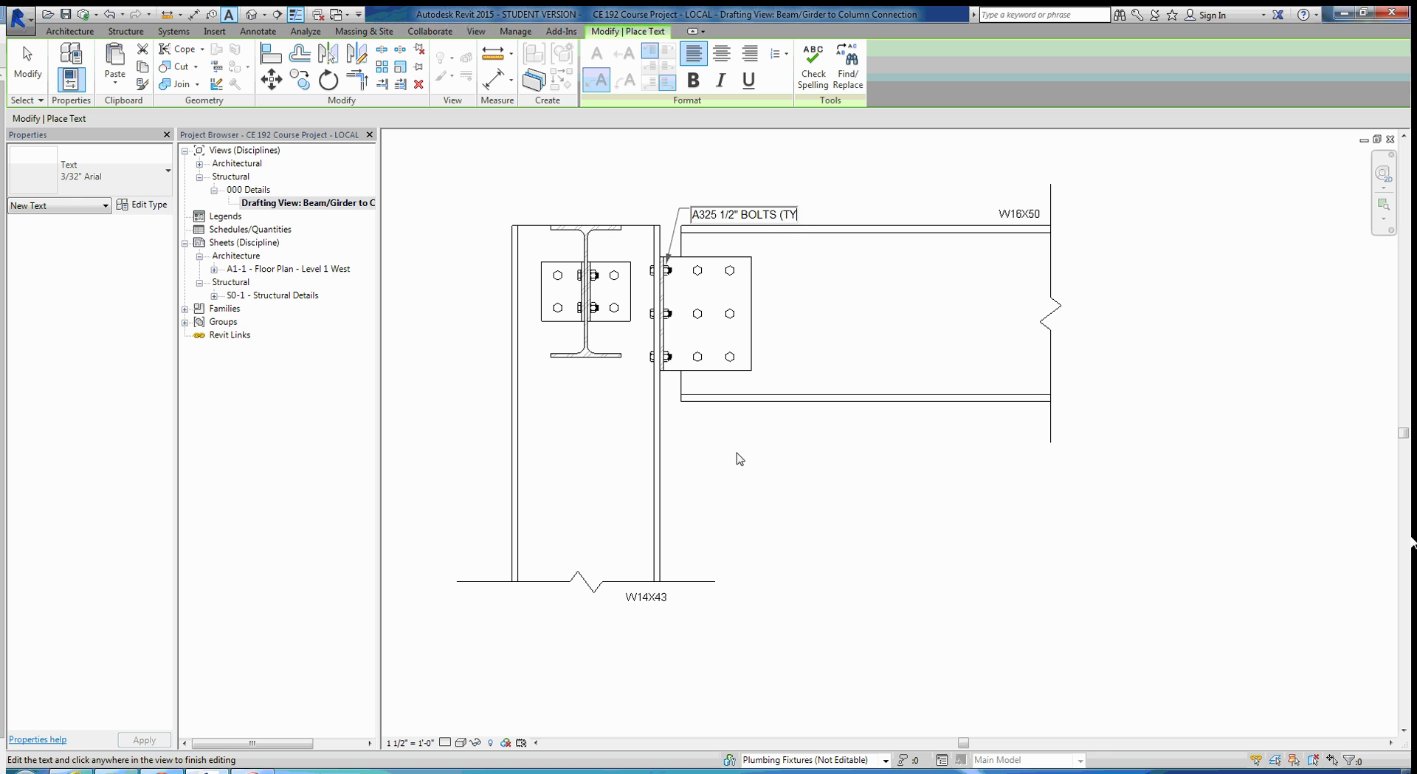
text(P))
click(812, 525)
click(825, 519)
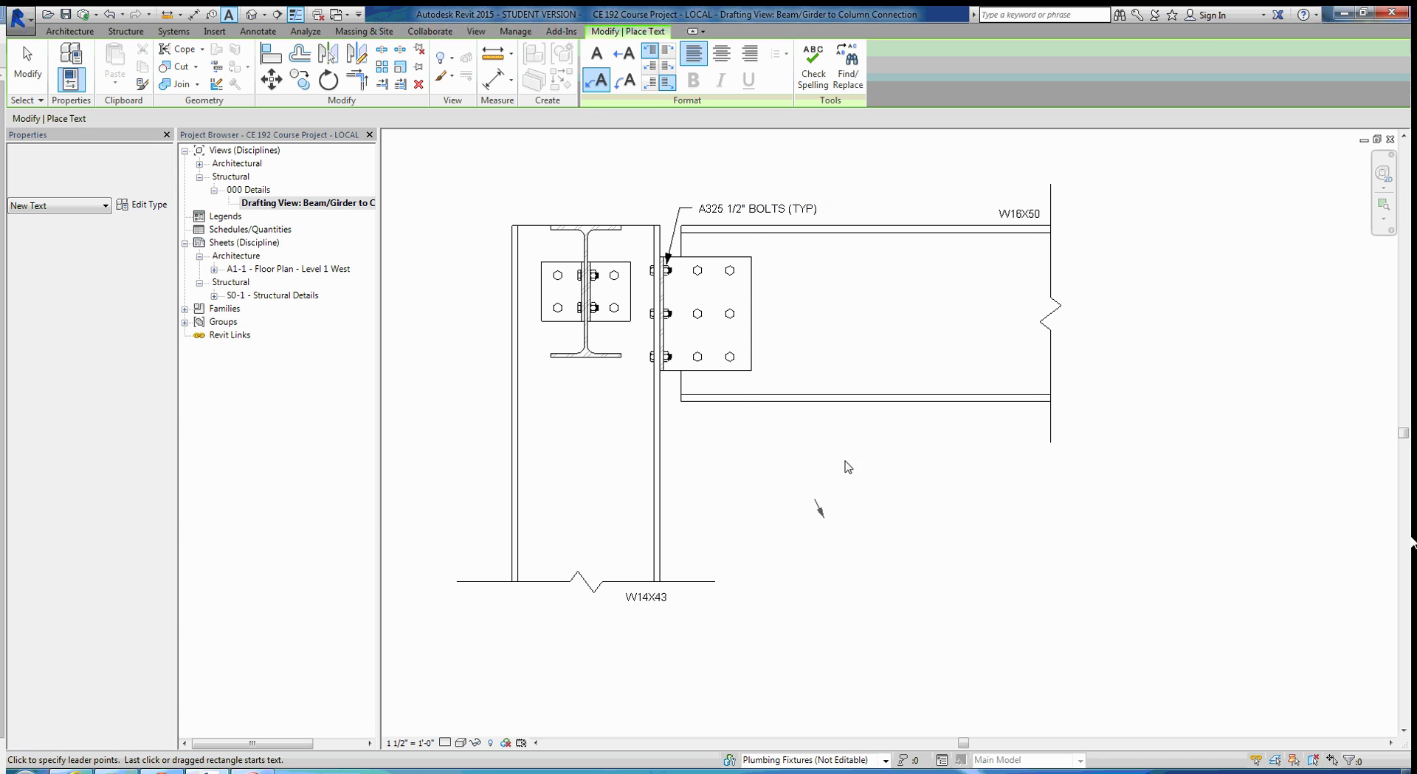
key(Escape)
key(Escape)
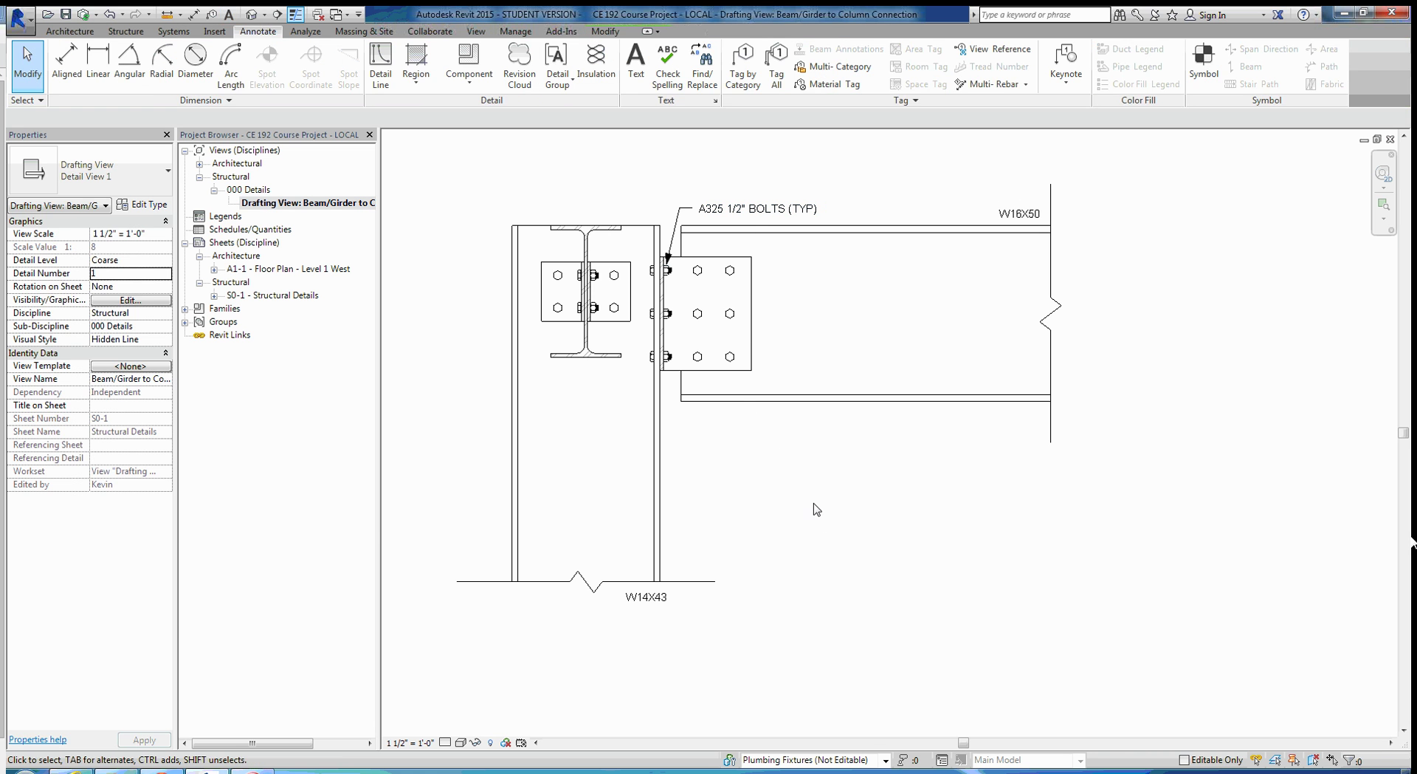
- Start an aligned dimension using the Diagonal linear dimension style
click(67, 70)
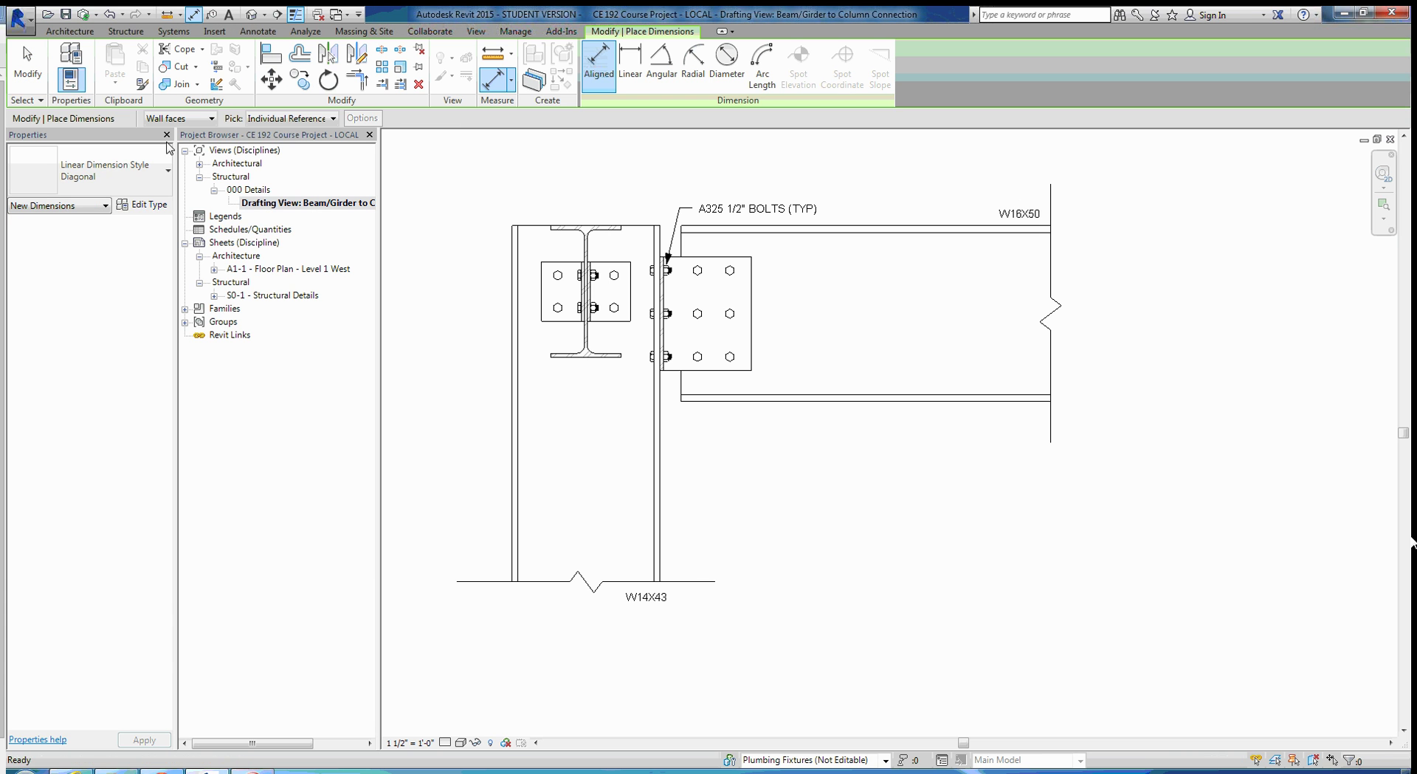
click(90, 186)
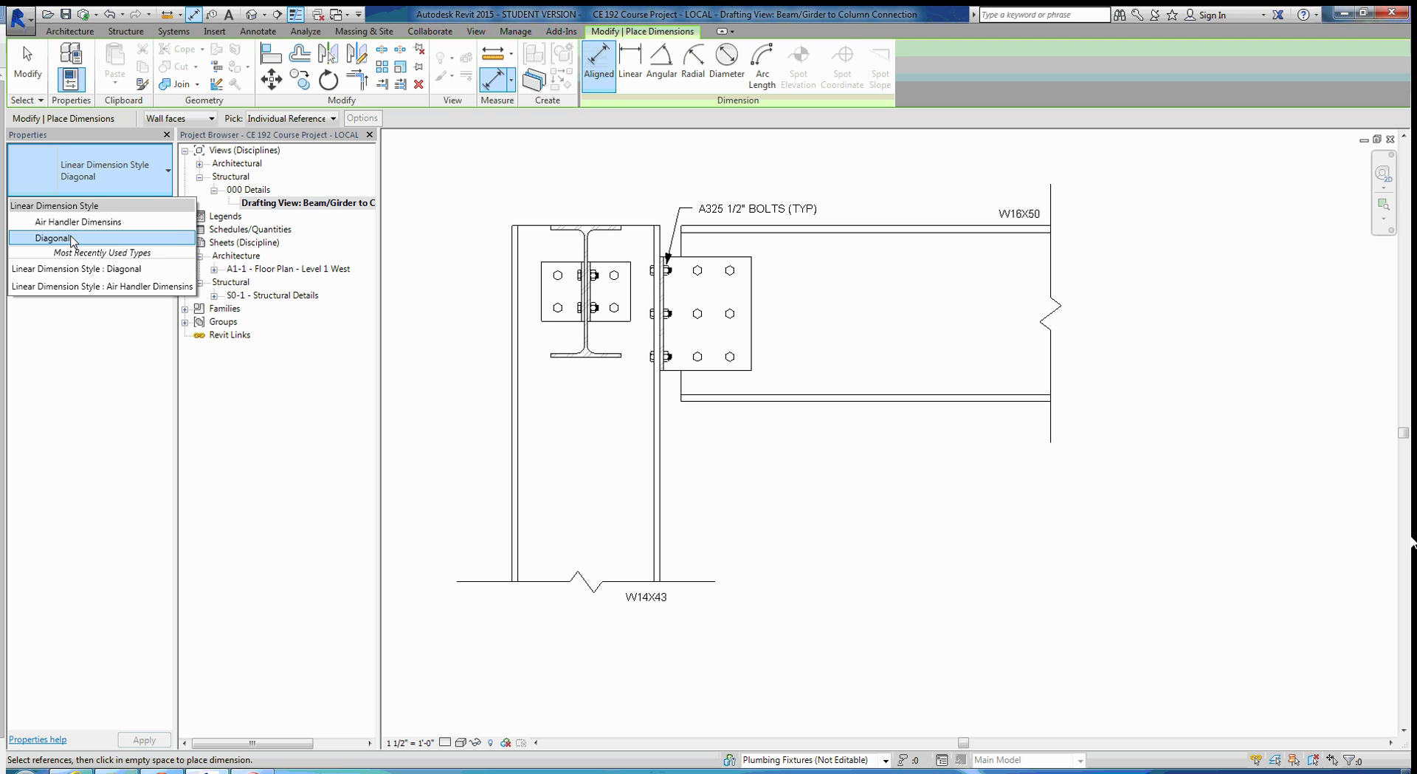
click(71, 238)
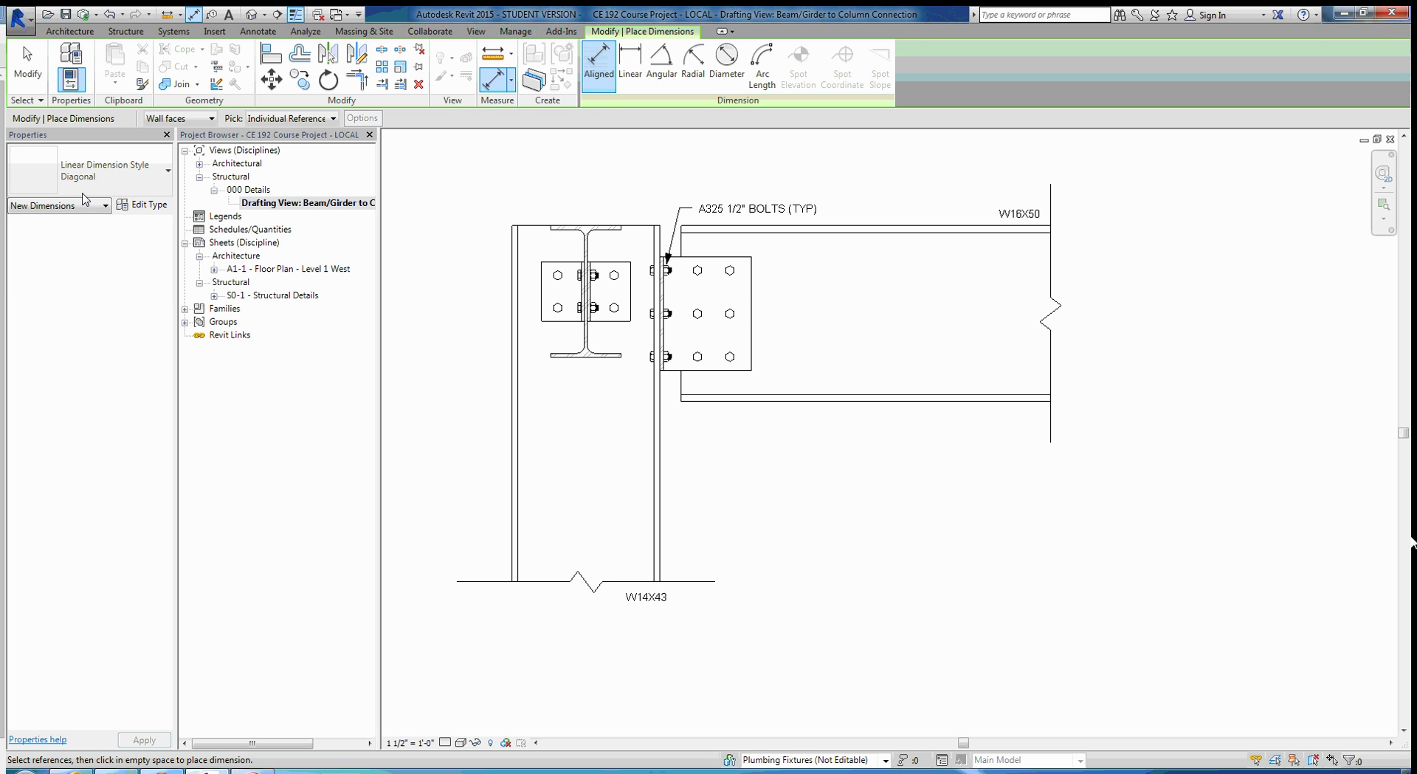
- Review the Diagonal dimension style's type parameters, including its tick mark, line weights, witness lines, text and units format
click(146, 207)
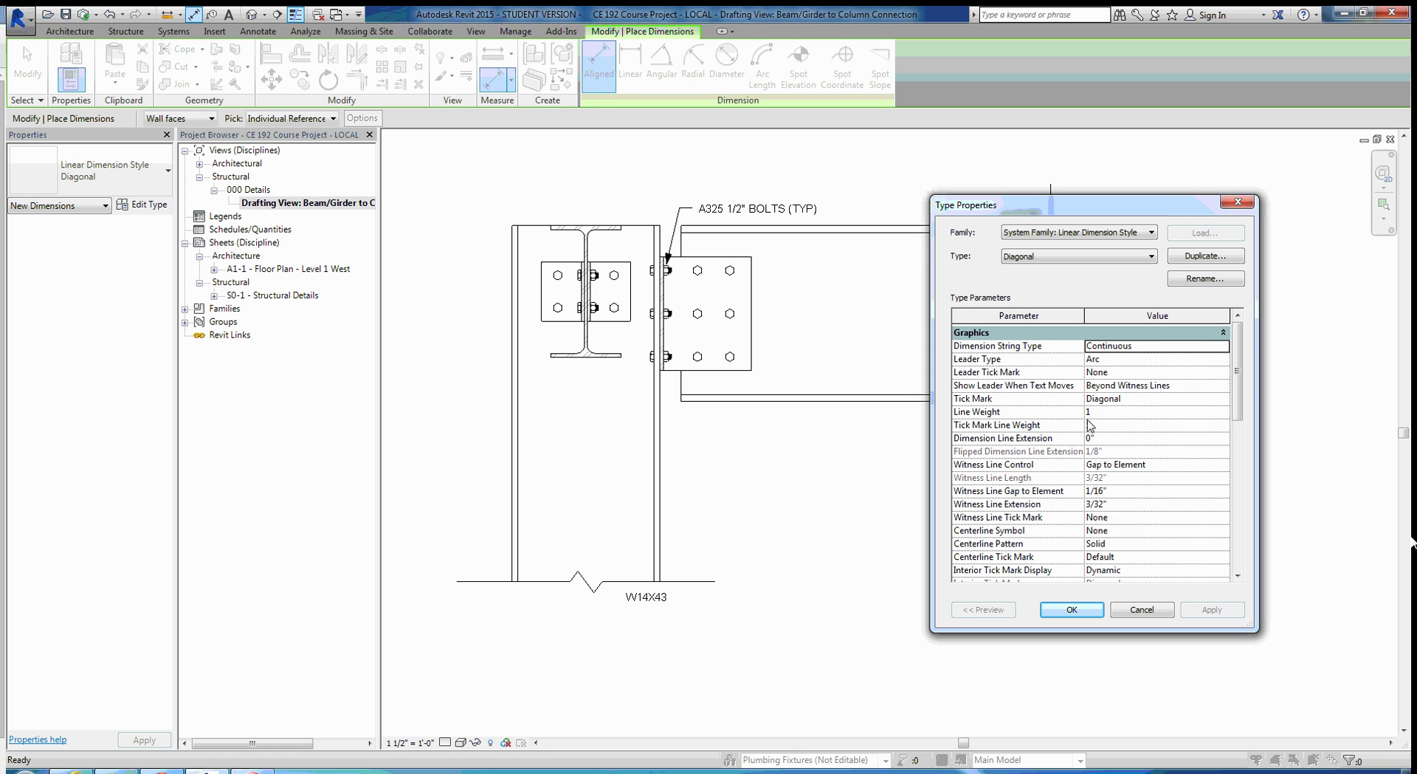
click(1105, 399)
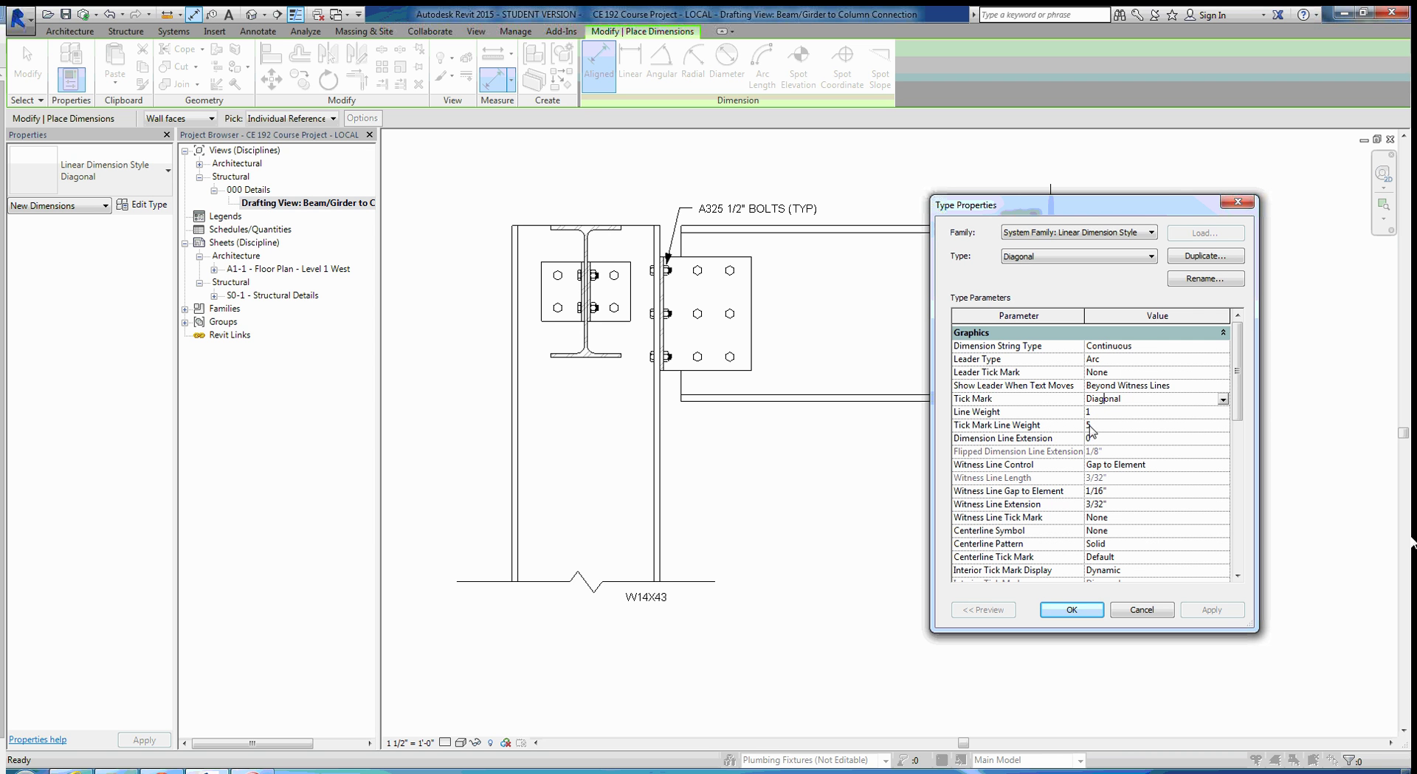
scroll(1243, 400, down, 5)
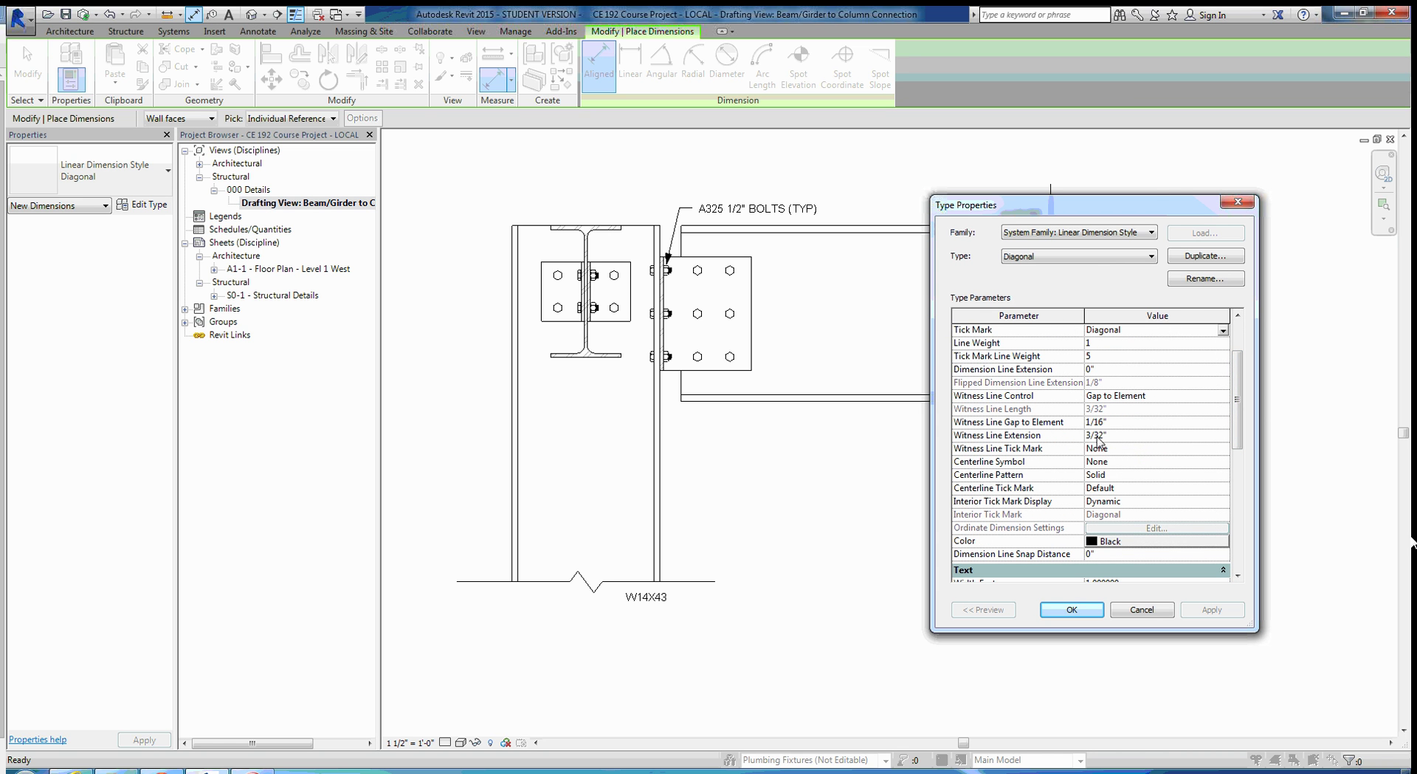
drag(1239, 427, 1264, 481)
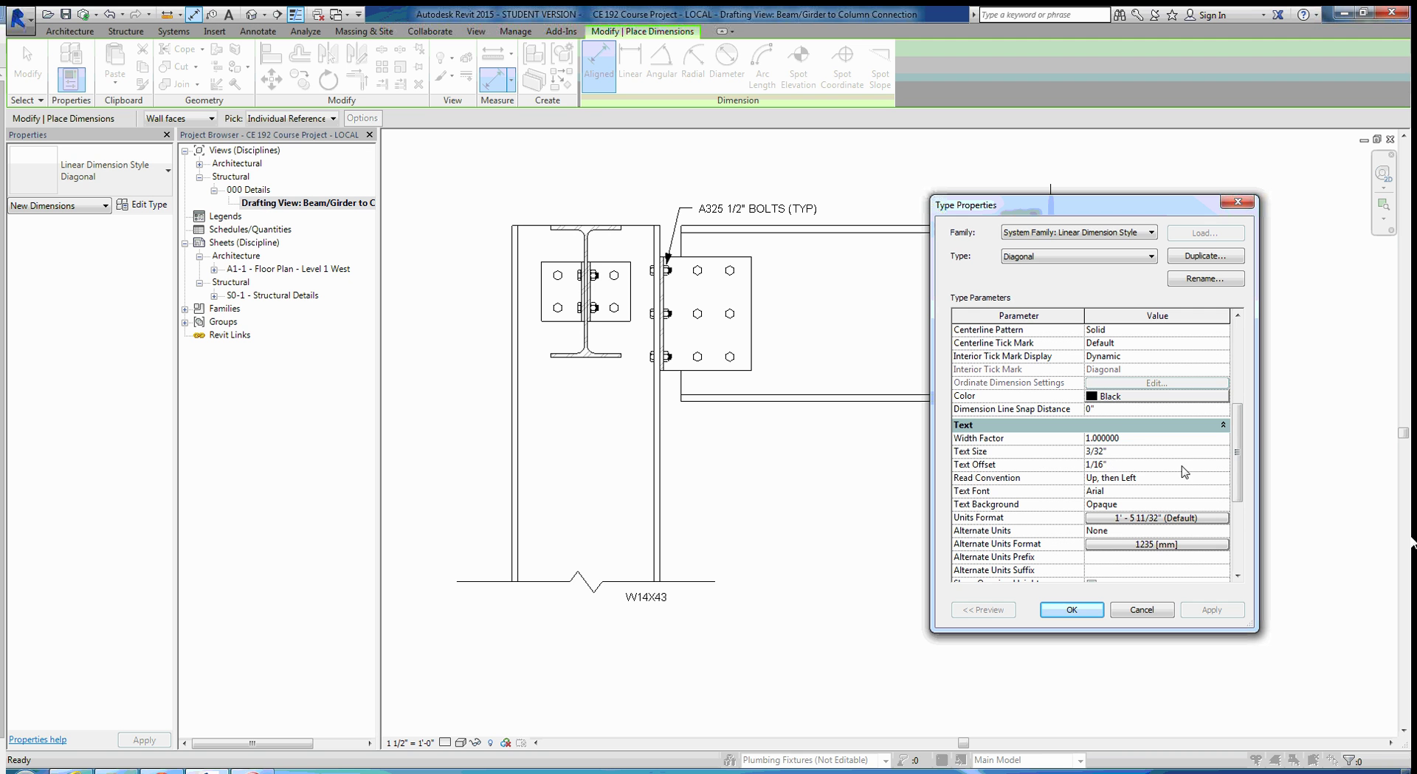
scroll(1107, 502, down, 4)
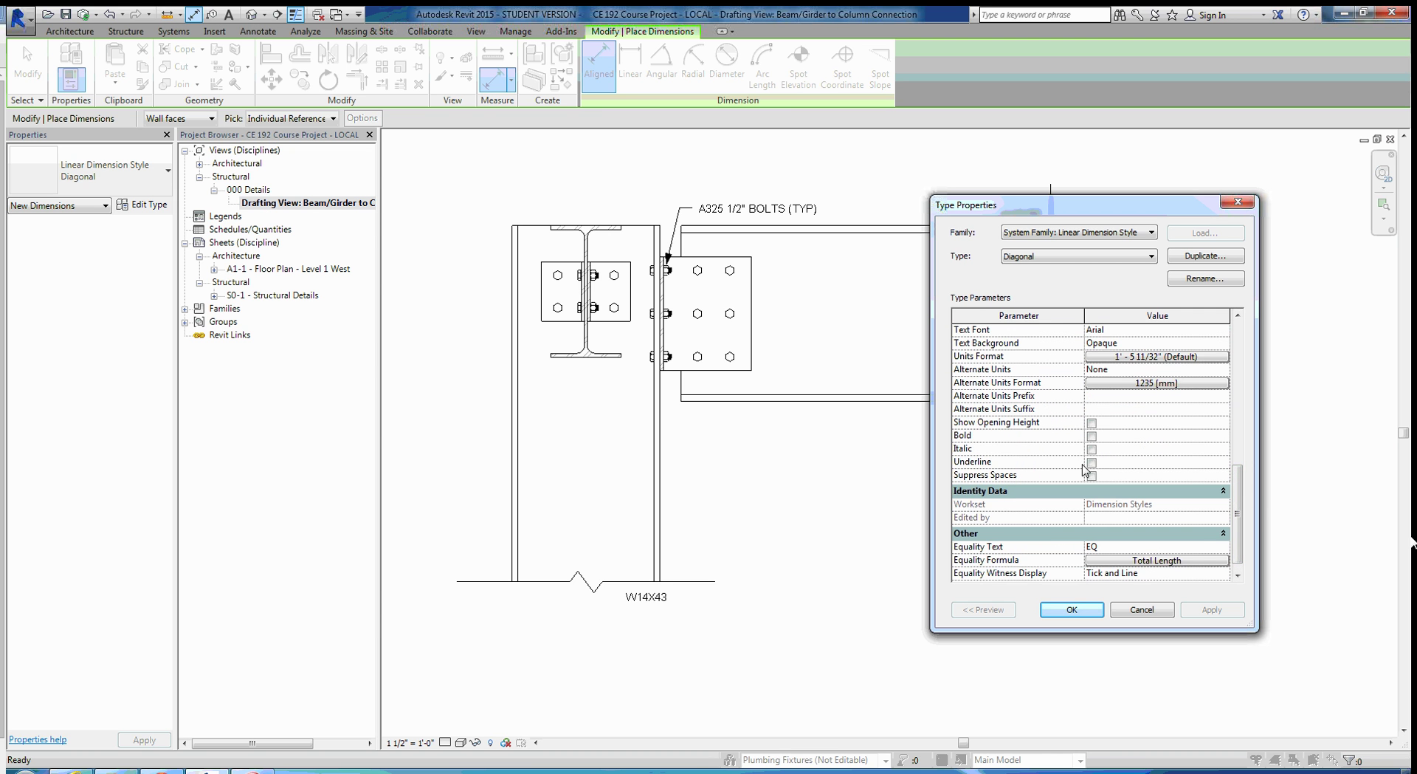
drag(1237, 523, 1234, 373)
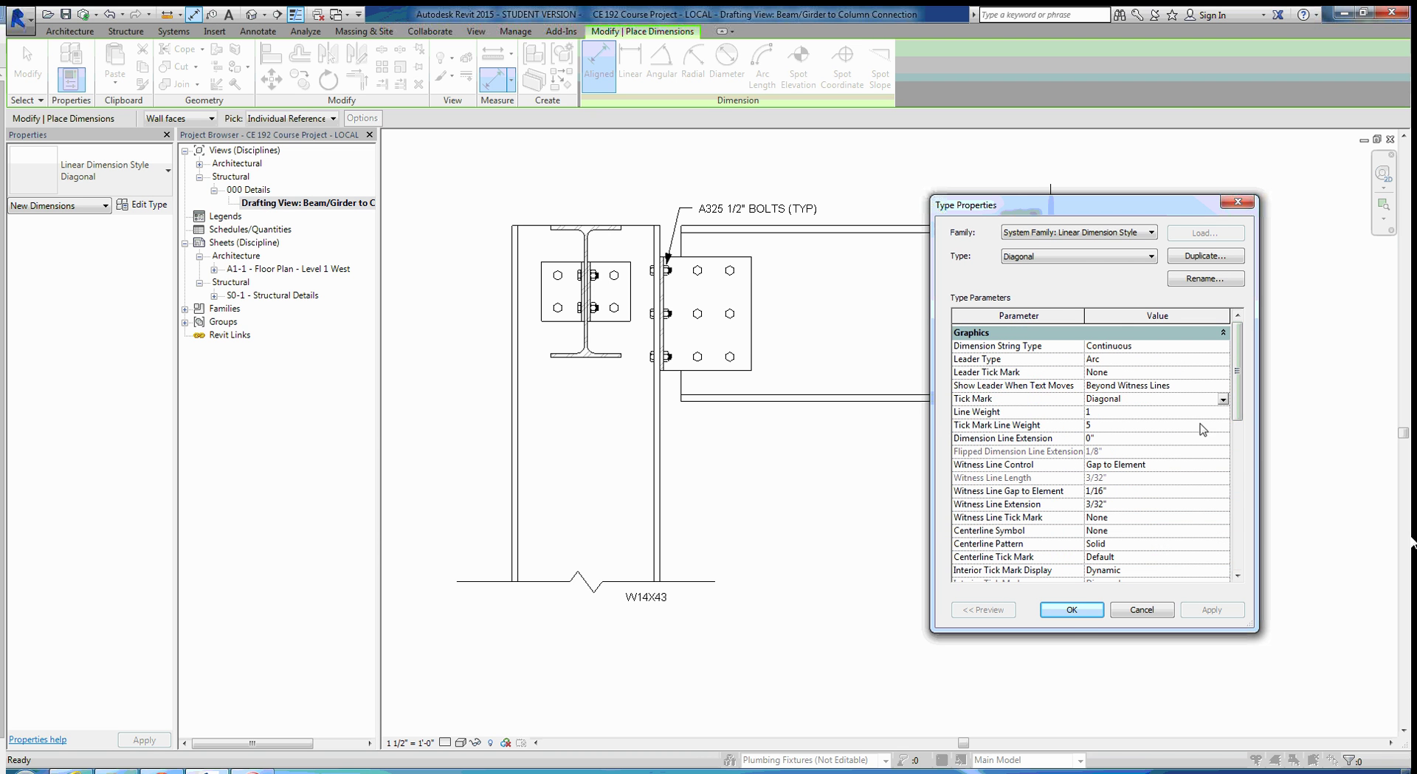
click(1070, 610)
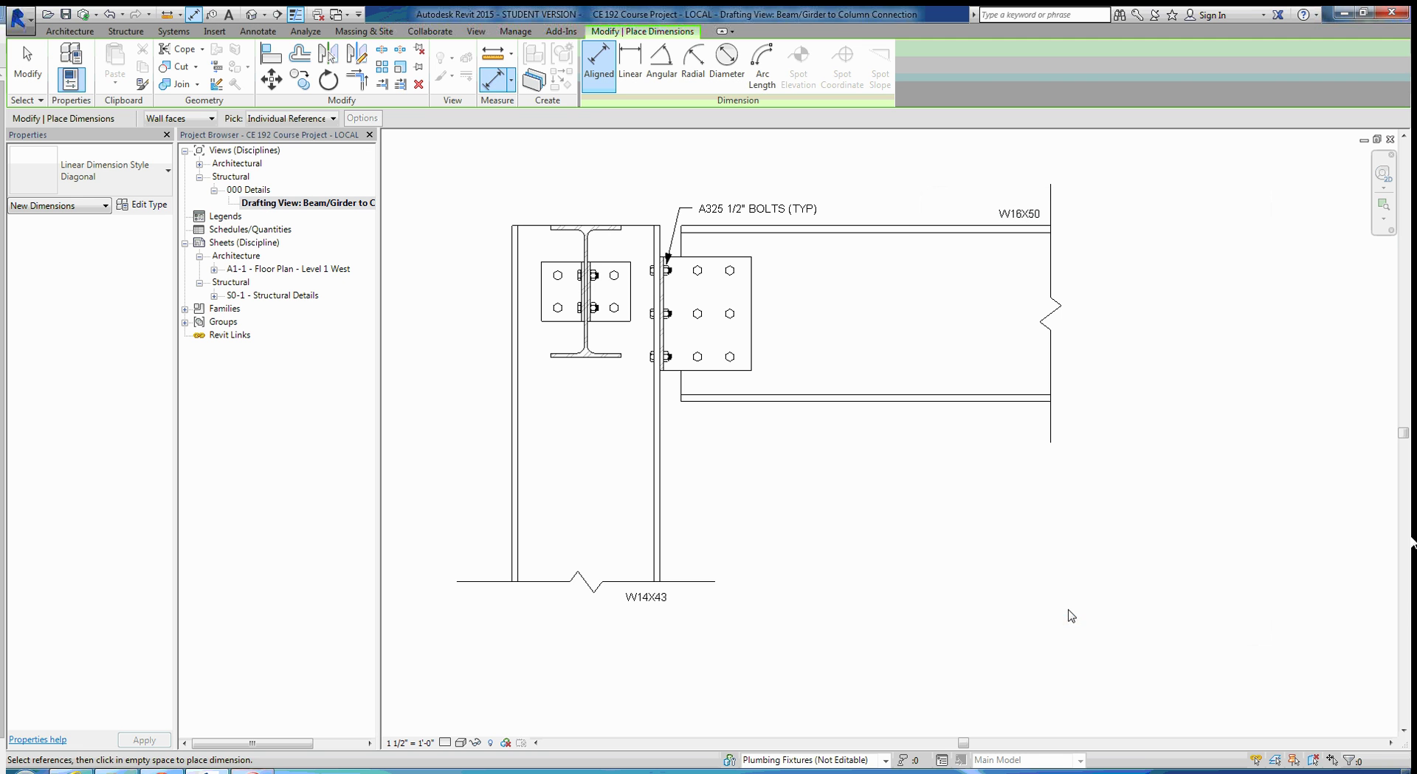
- Dimension the gap between the column flange's outer face and the W16X50 beam's end, placing the dimension just below the beam
click(661, 454)
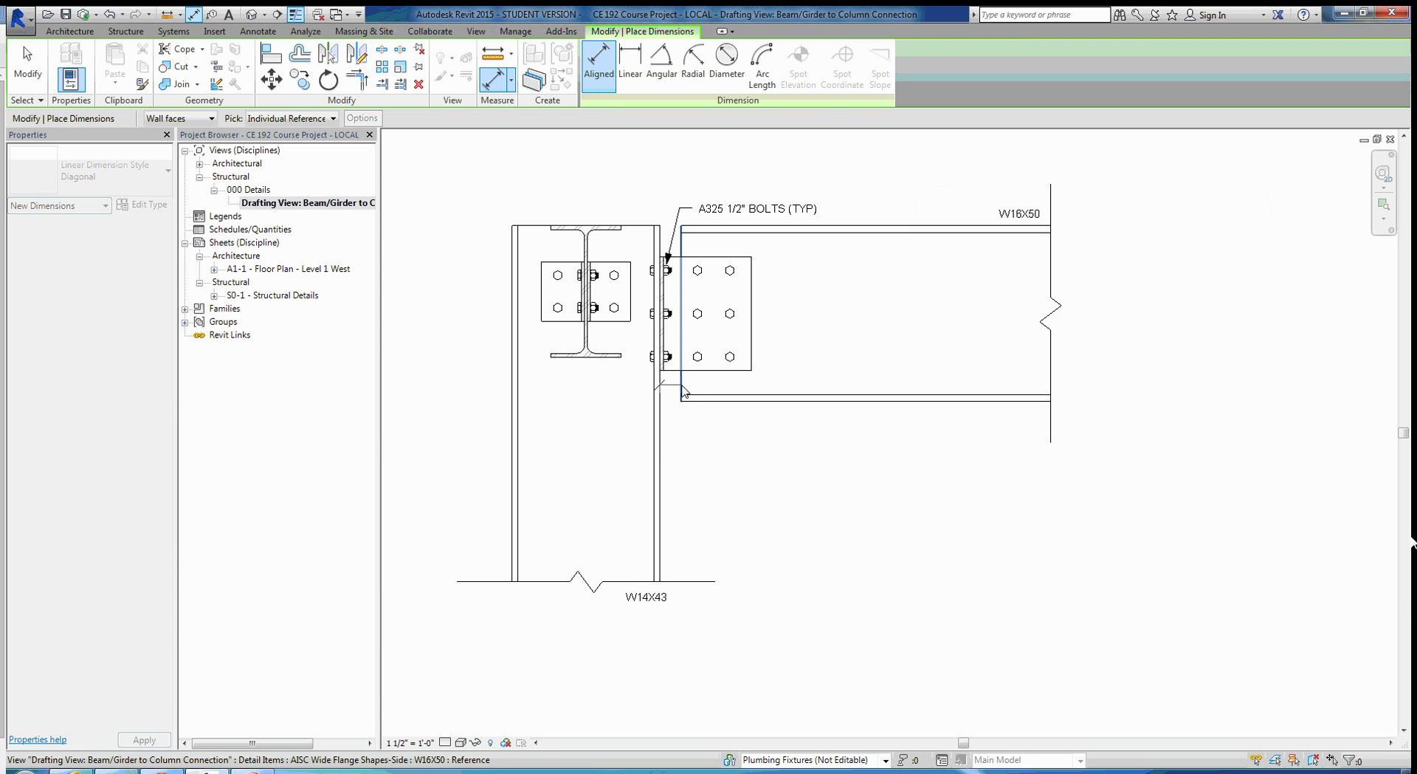
click(683, 391)
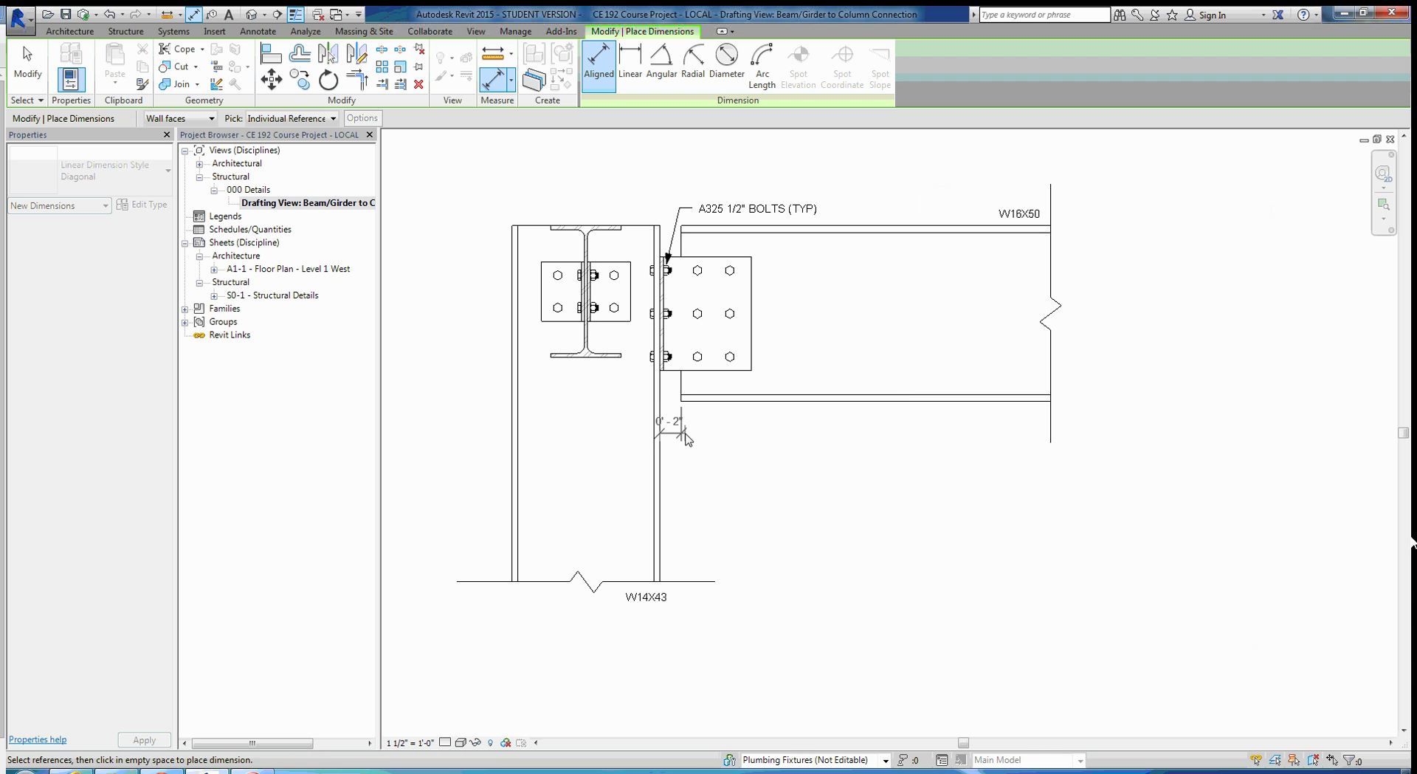
click(685, 435)
key(Escape)
key(Escape)
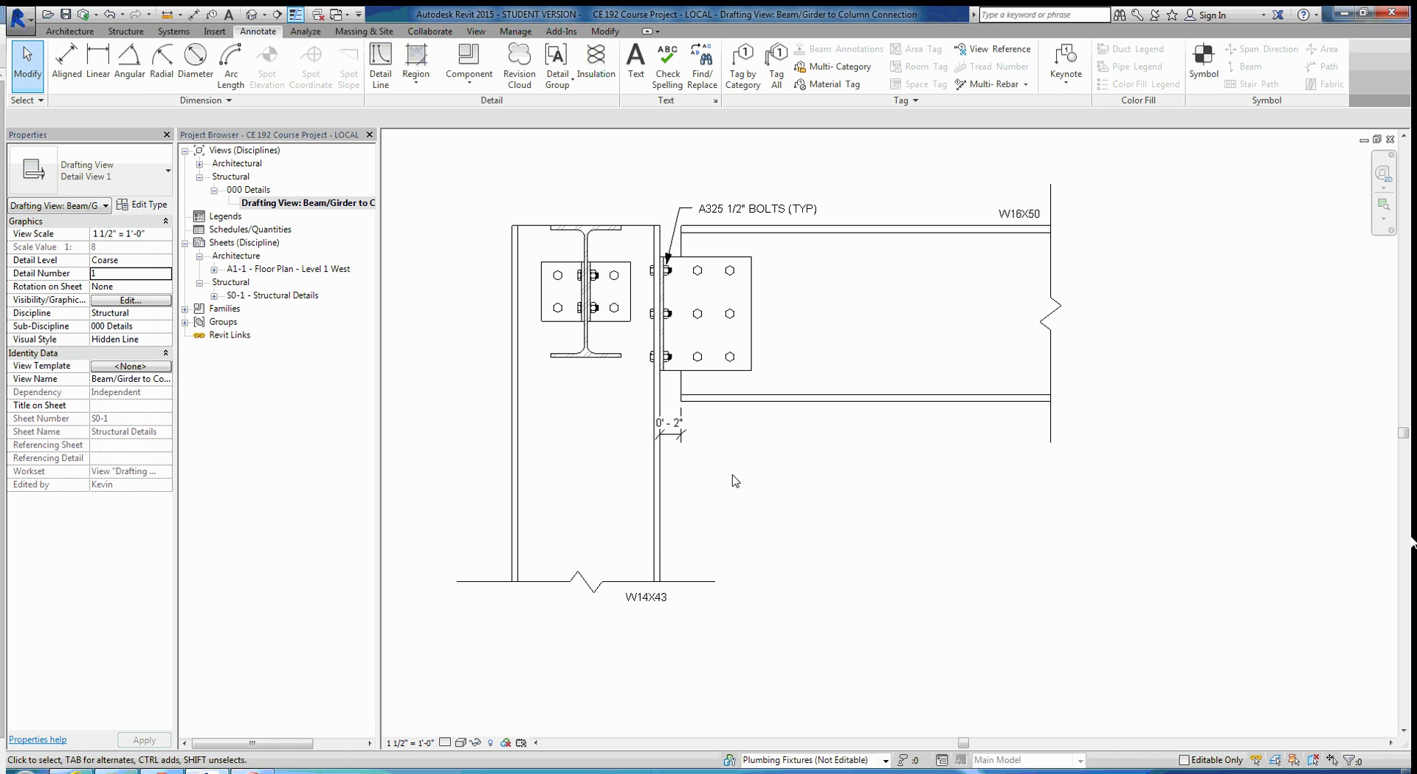
- Move the gap dimension's text below its dimension line and slightly to the right
click(674, 434)
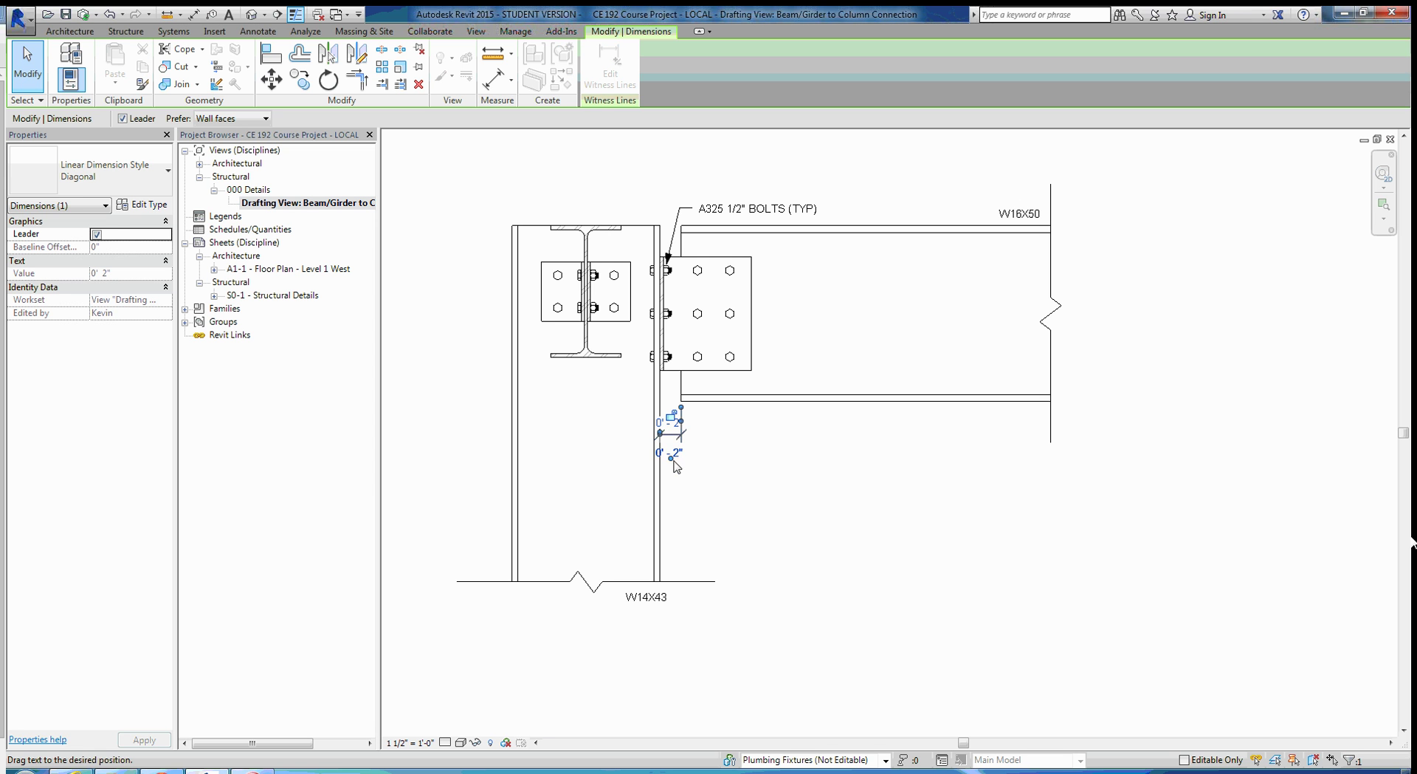
mouse_move(674, 436)
mouse_down()
mouse_move(701, 476)
mouse_move(768, 470)
mouse_move(709, 485)
mouse_move(678, 454)
mouse_move(715, 466)
mouse_move(685, 463)
mouse_up()
click(781, 539)
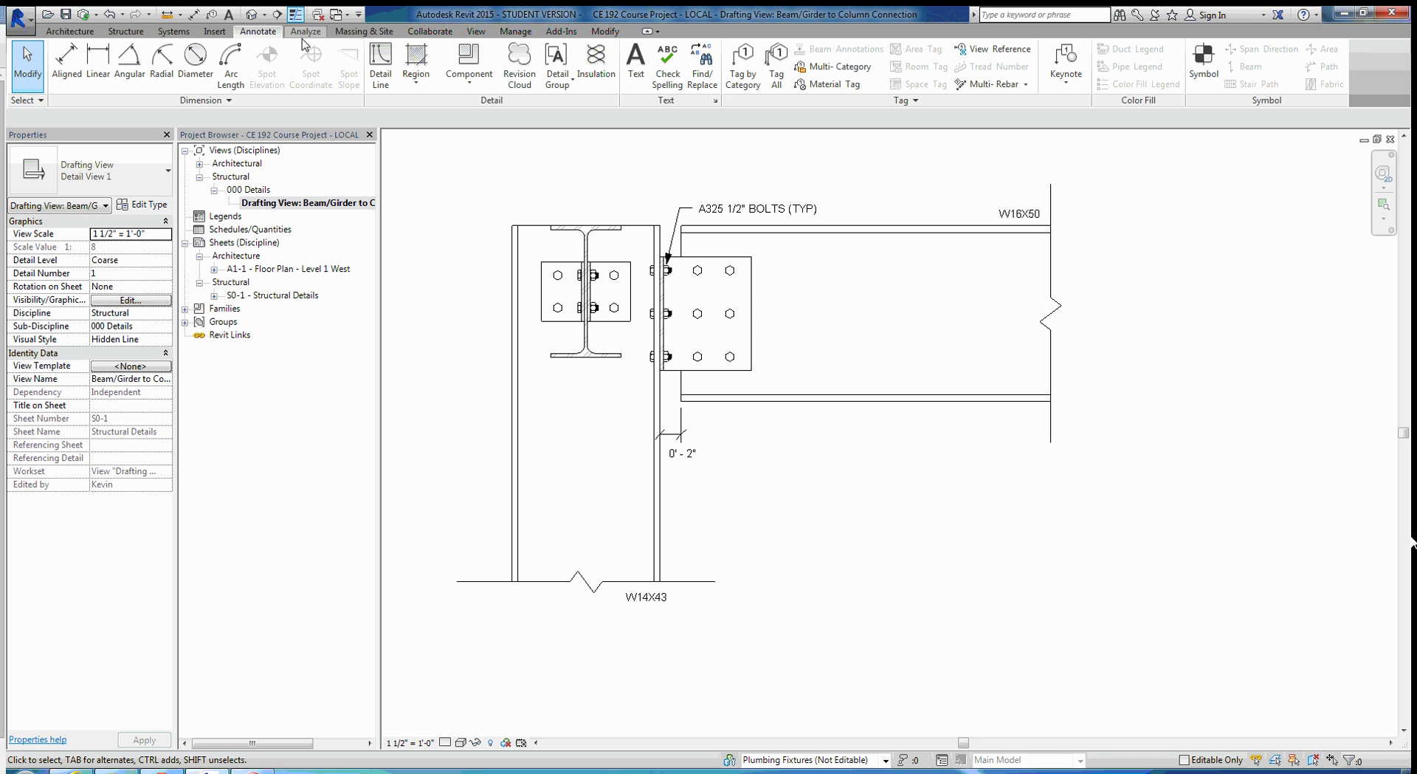
- Create a new drafting view named Imported CAD at 1/4" = 1'-0" scale
click(467, 32)
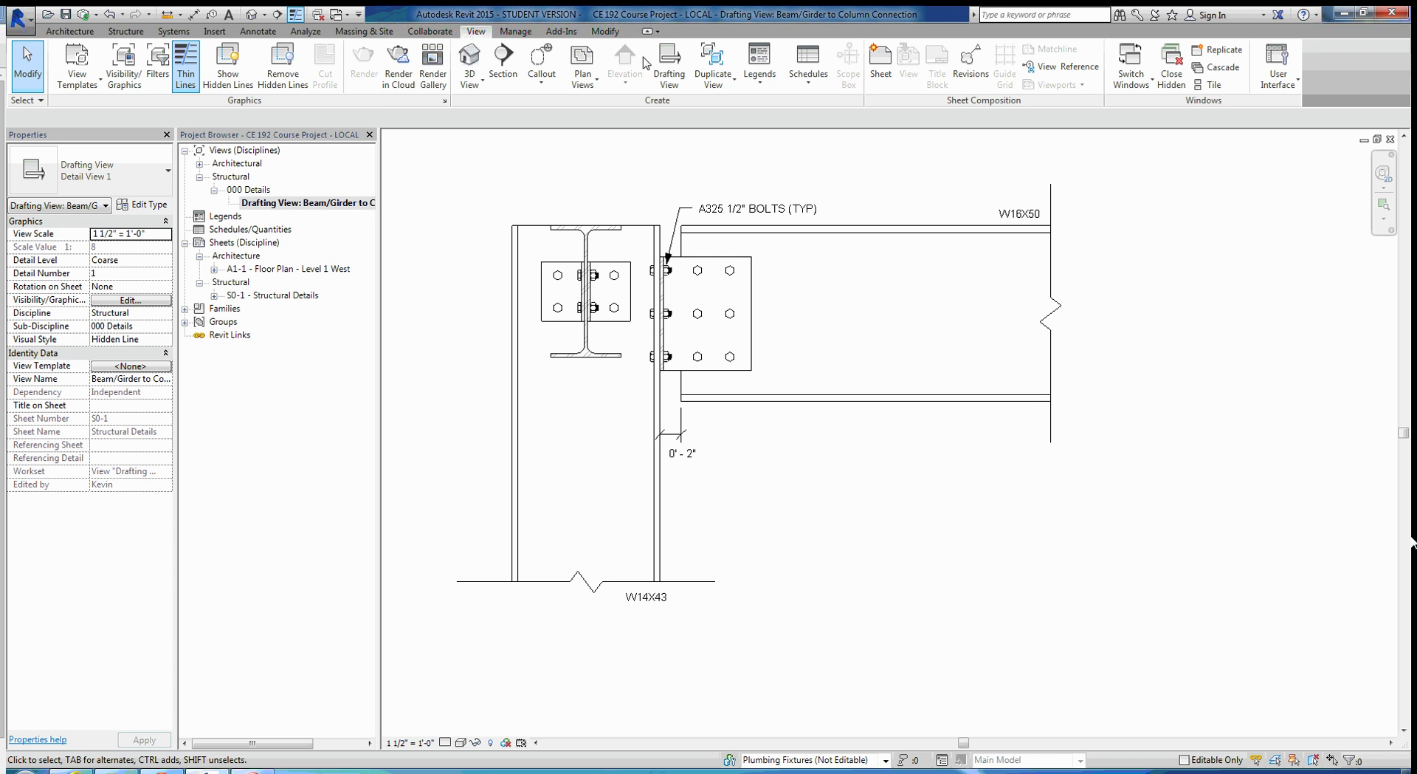
click(669, 68)
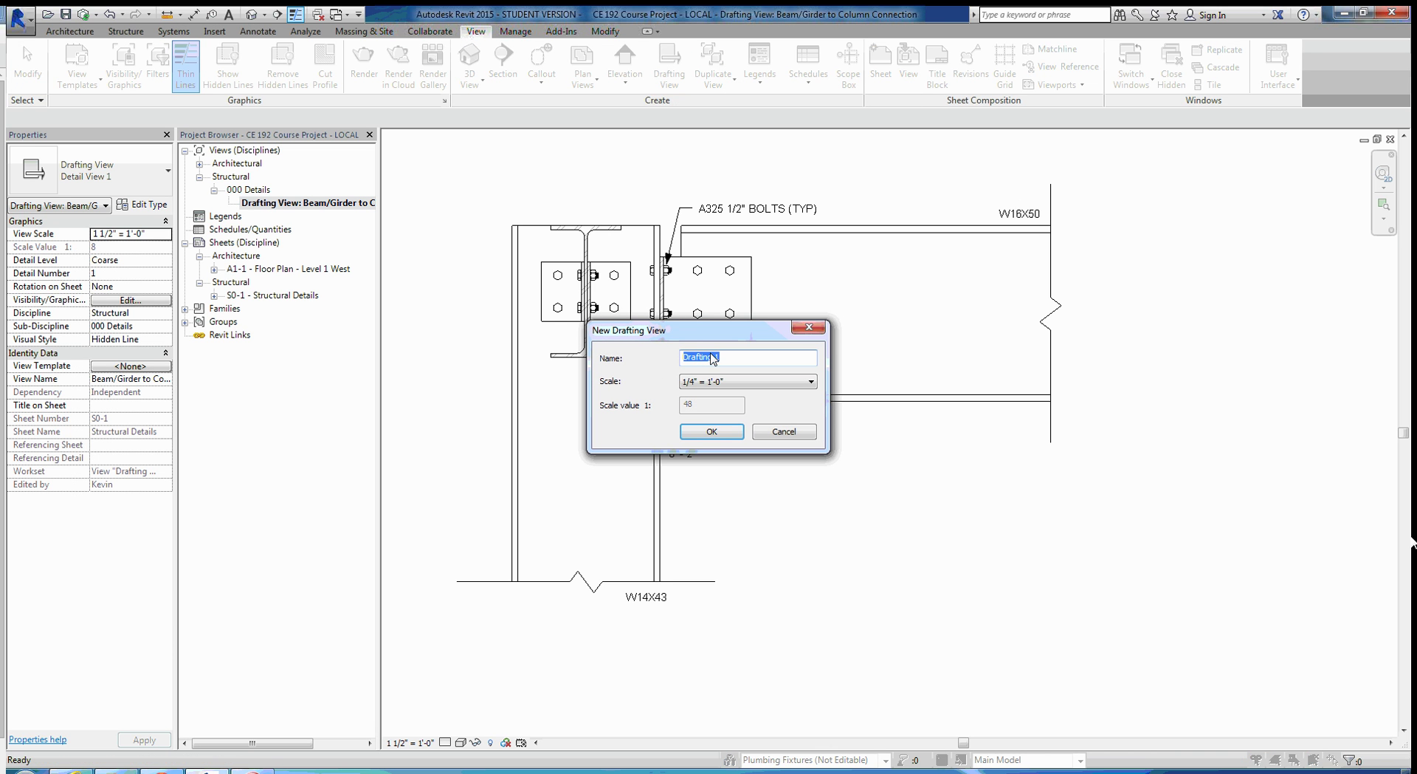
text(Imported CAD)
click(725, 432)
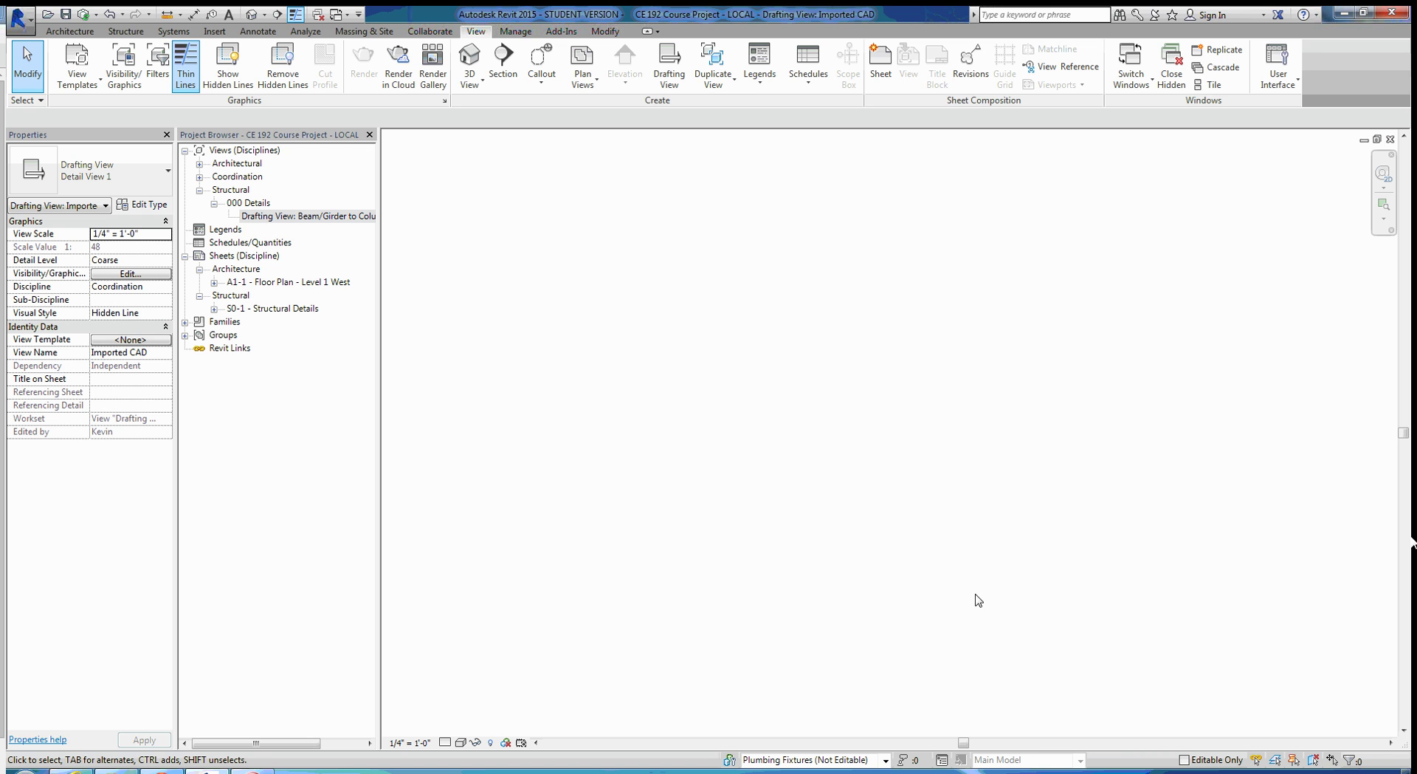
- Start a CAD import and choose the Wrench In-Class Example drawing with the file type set to DWG
click(215, 31)
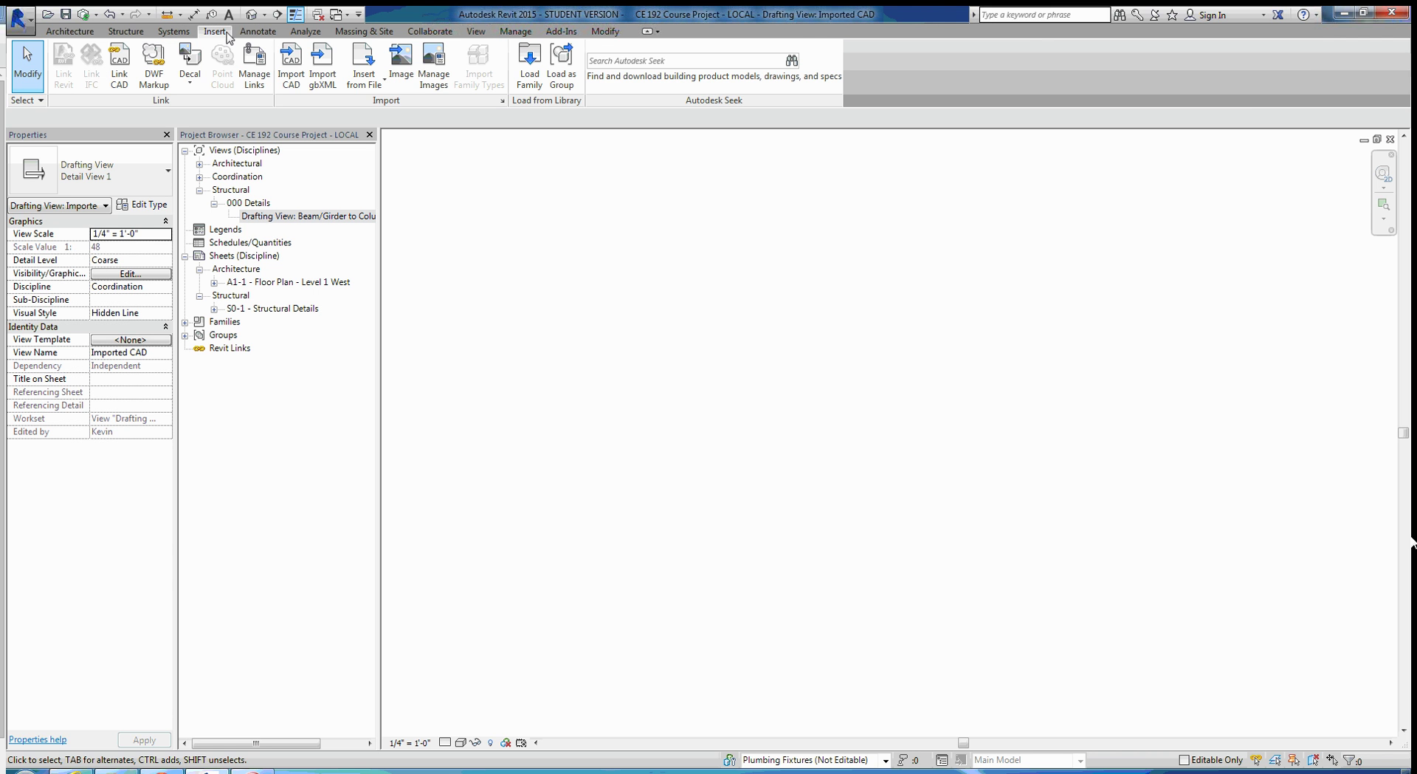
click(291, 72)
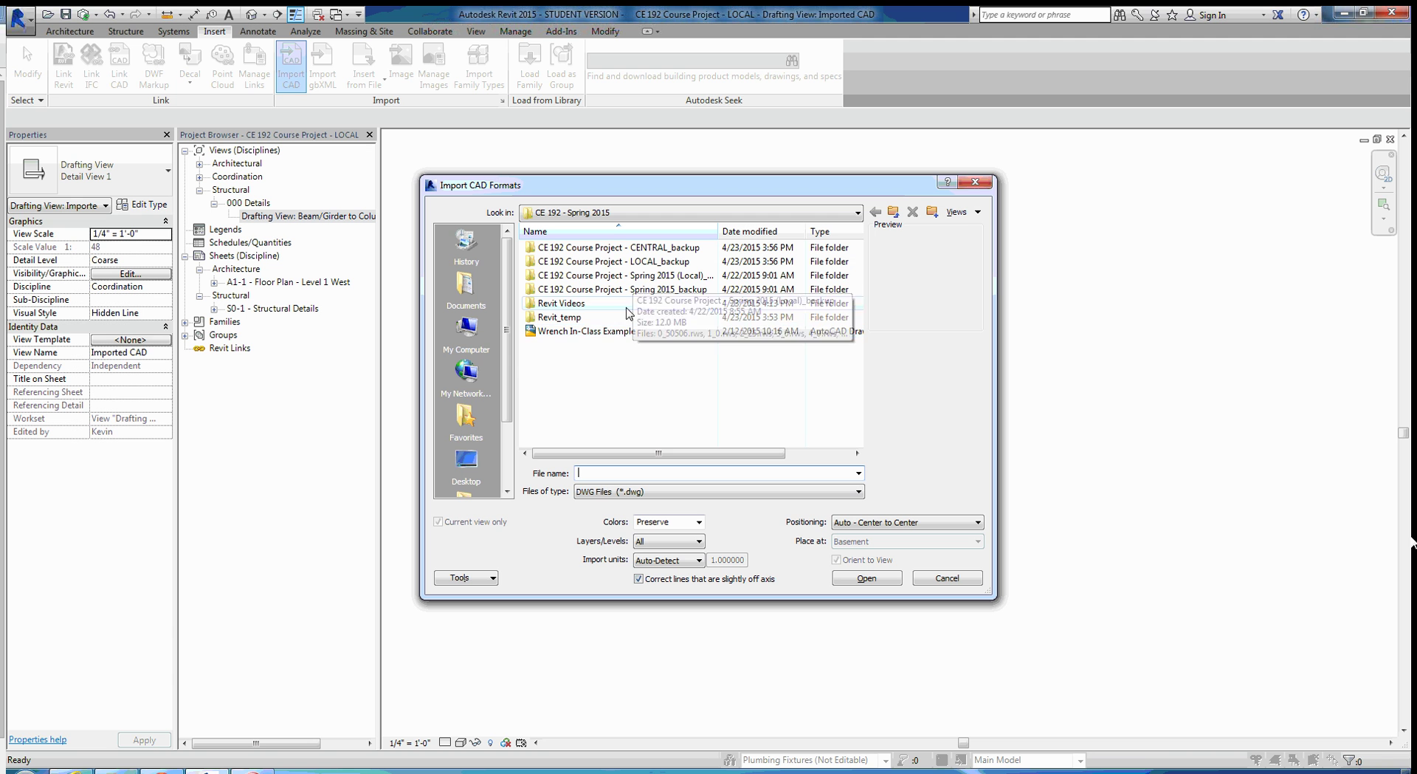
click(586, 331)
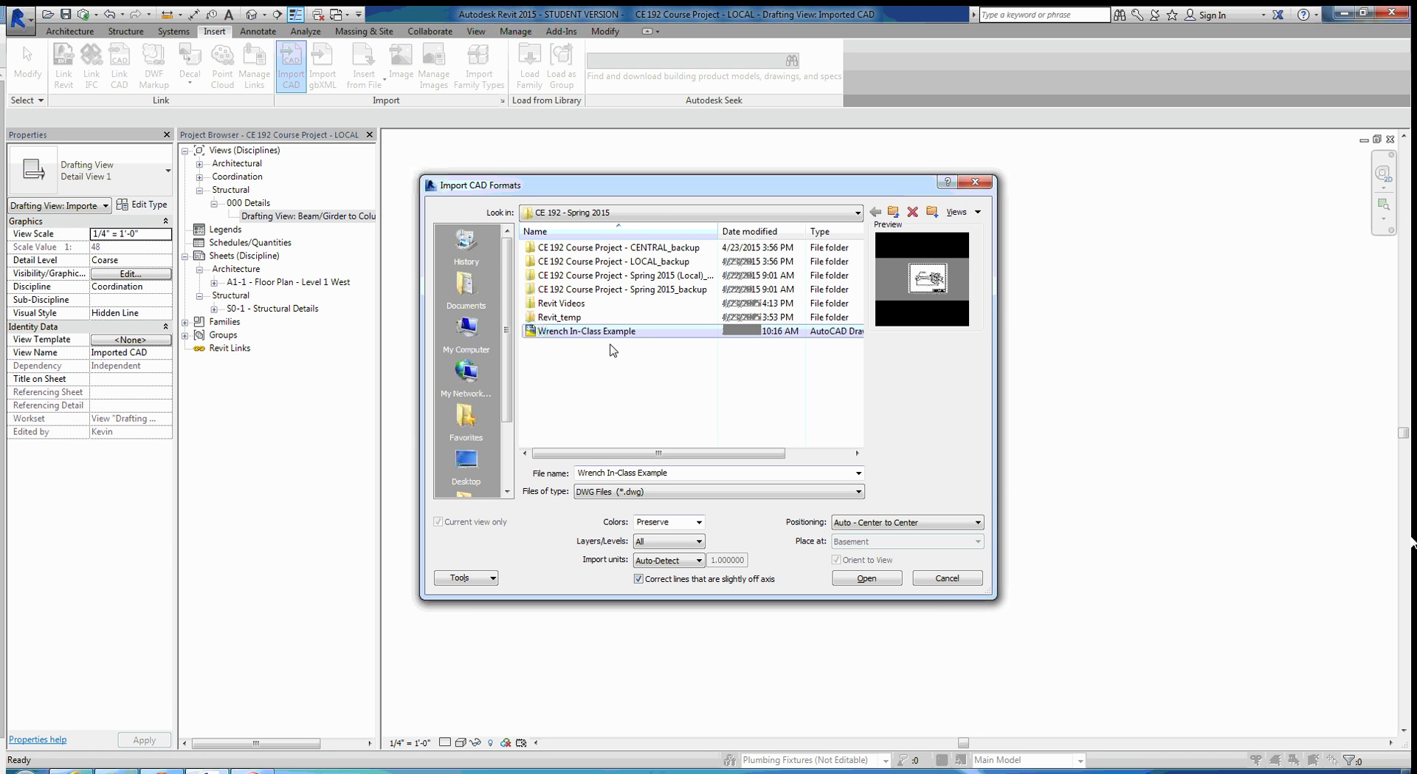
click(623, 493)
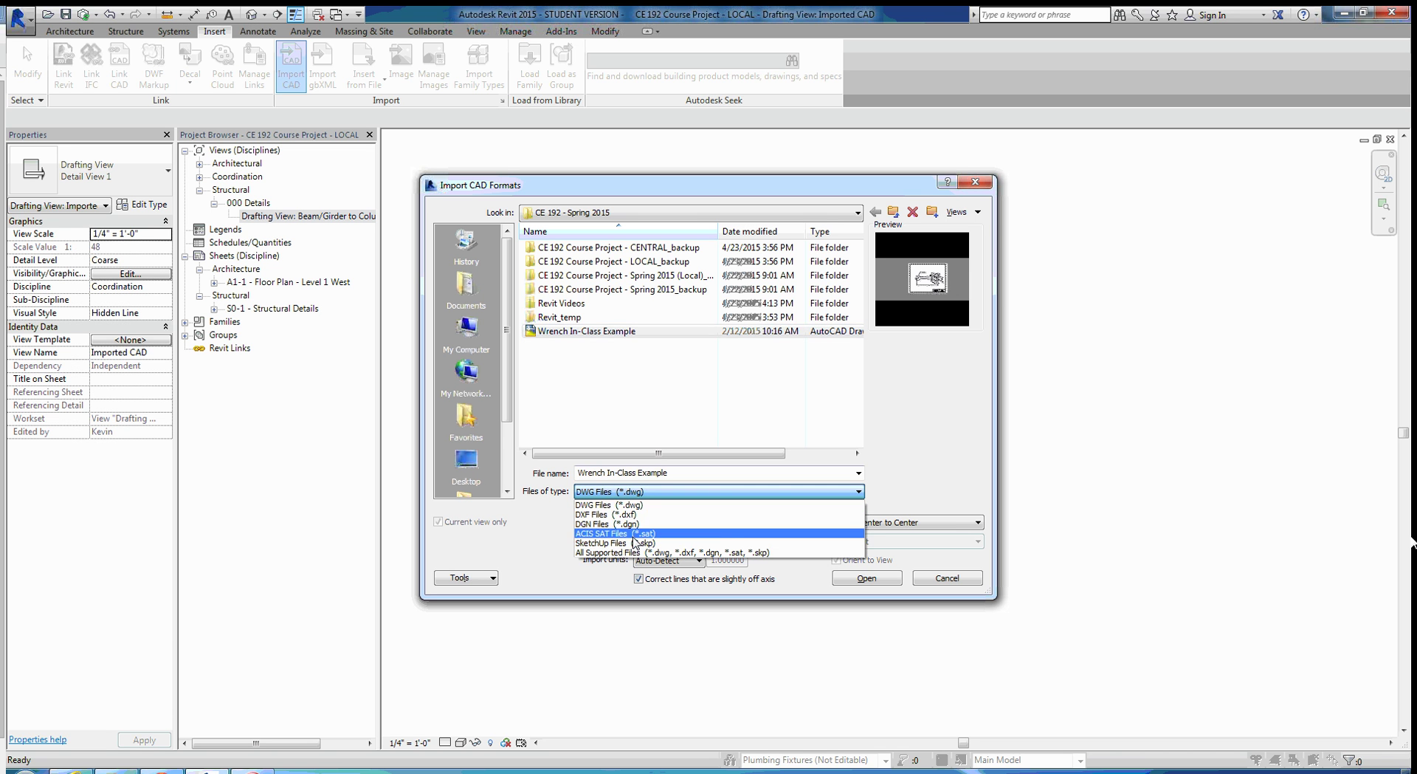
click(606, 504)
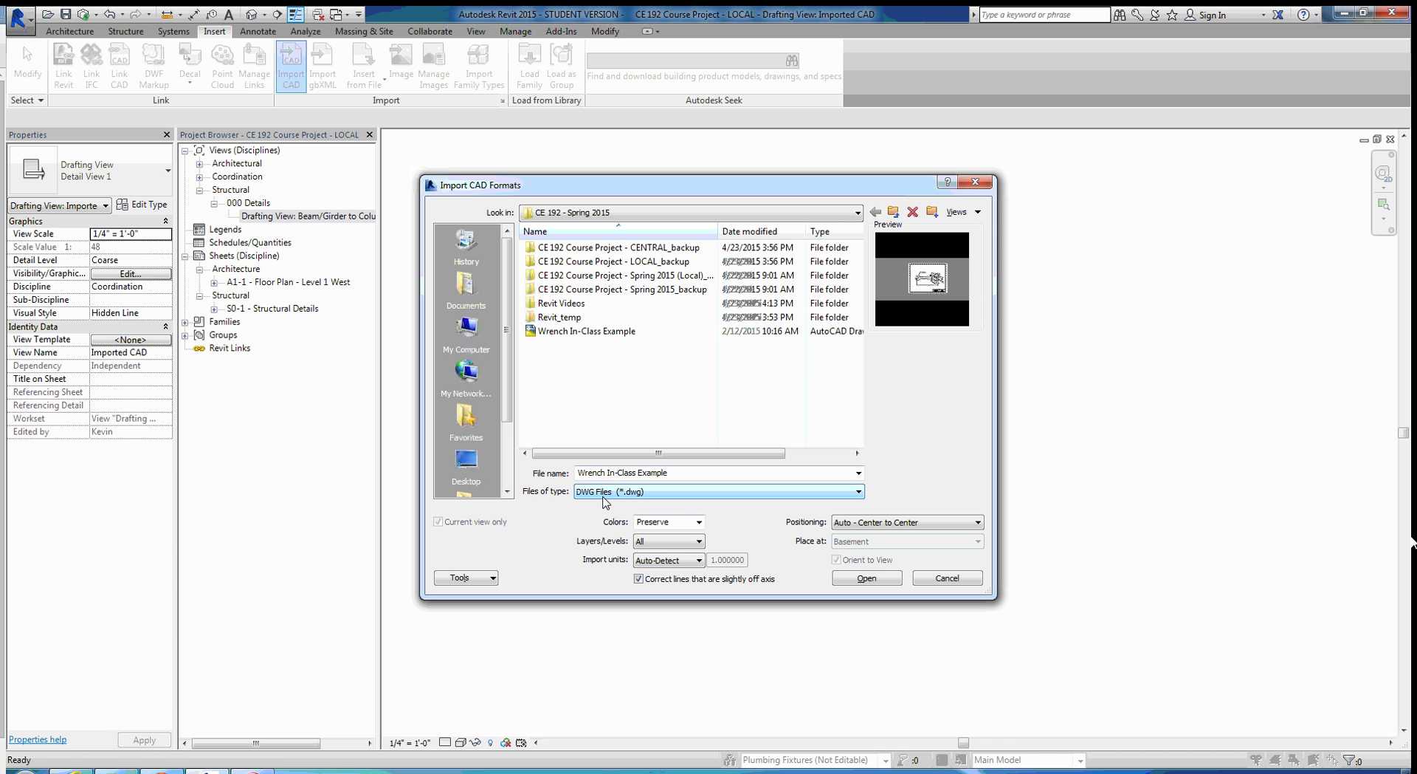
- Import the wrench drawing with Black and White colors and only Visible layers, positioned Auto - Center to Center
click(699, 524)
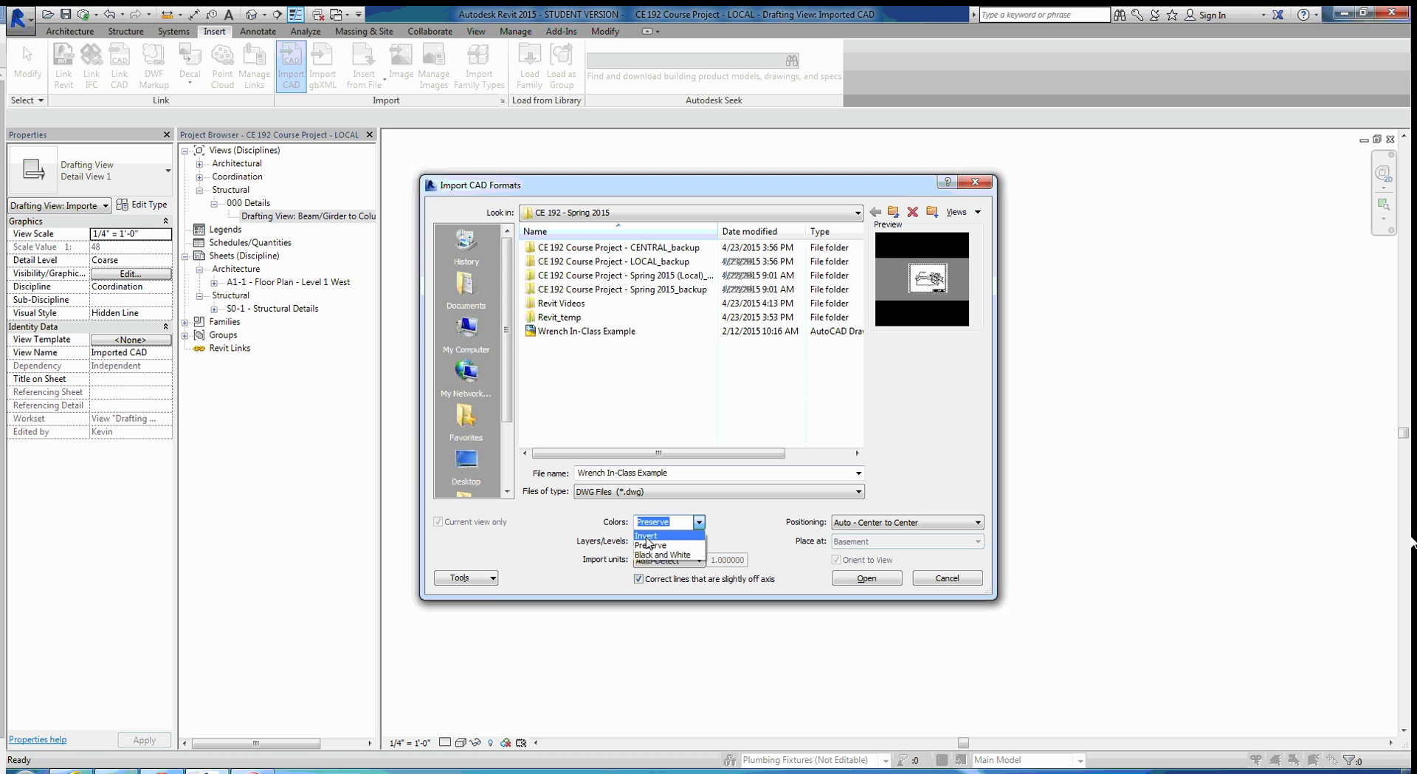
click(646, 536)
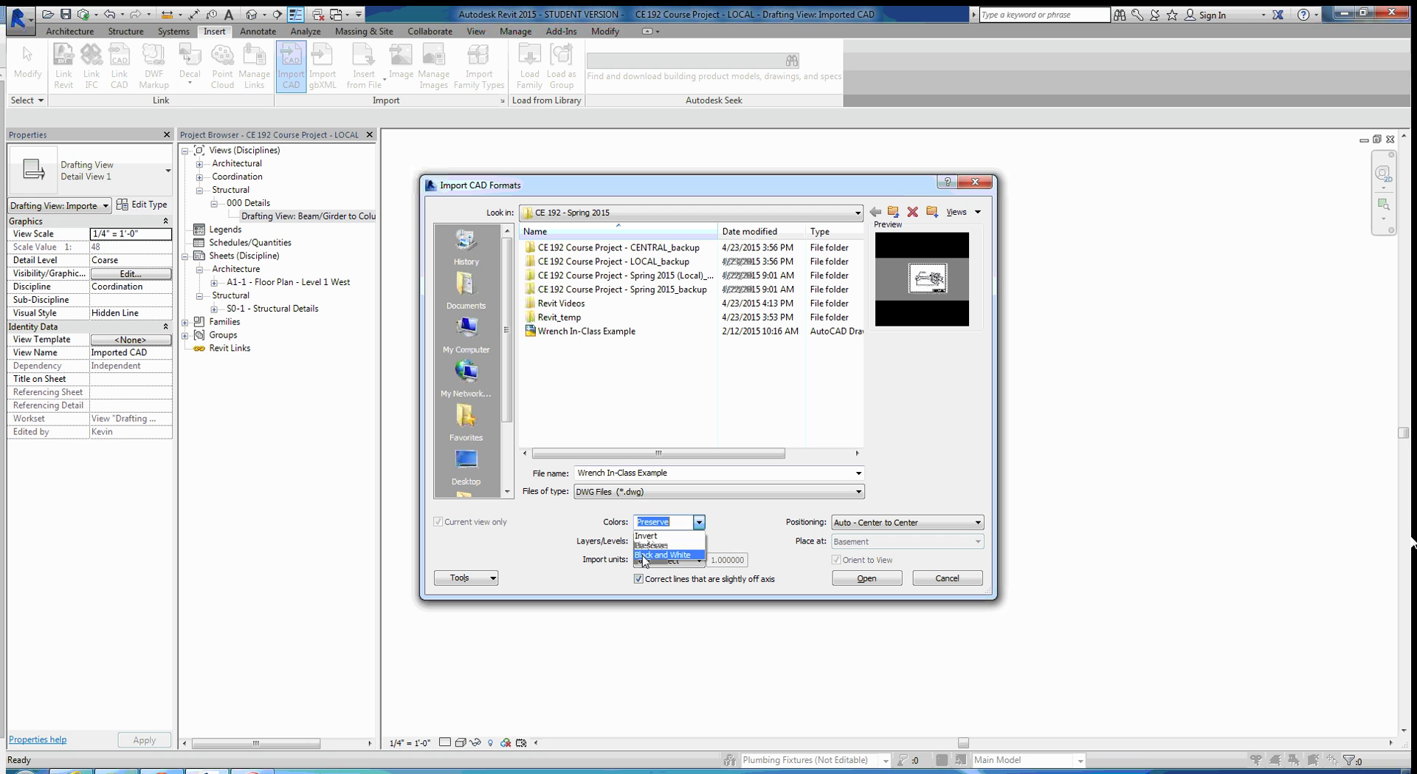
click(642, 555)
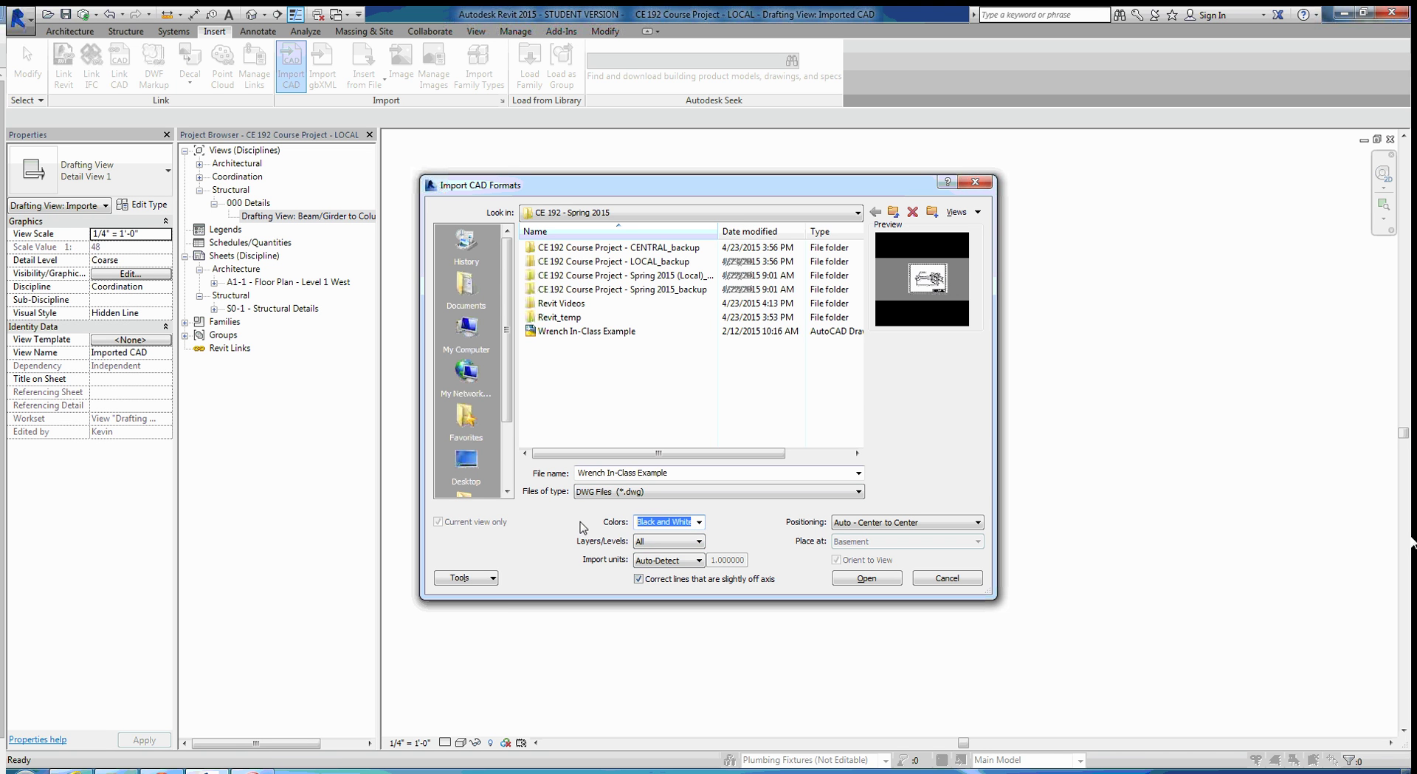
click(651, 541)
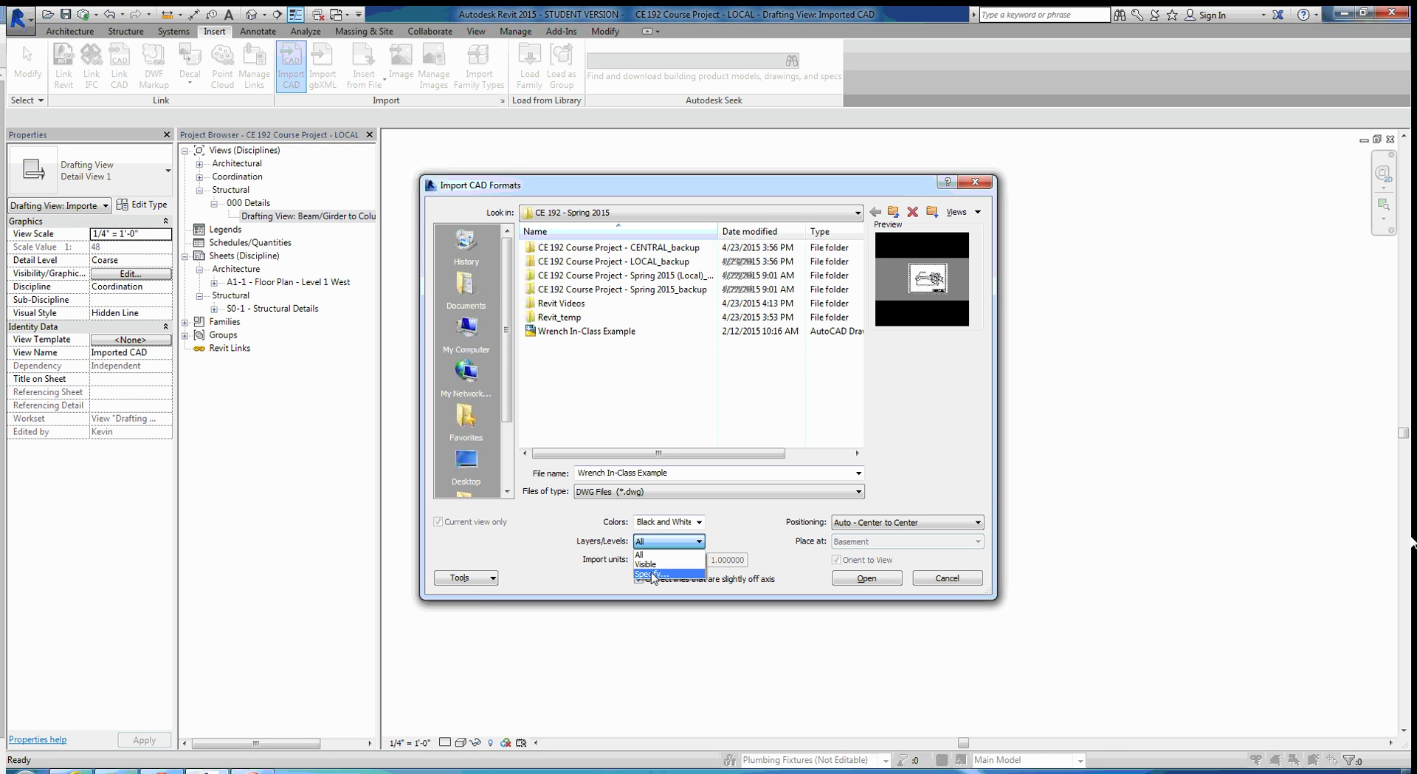
click(651, 566)
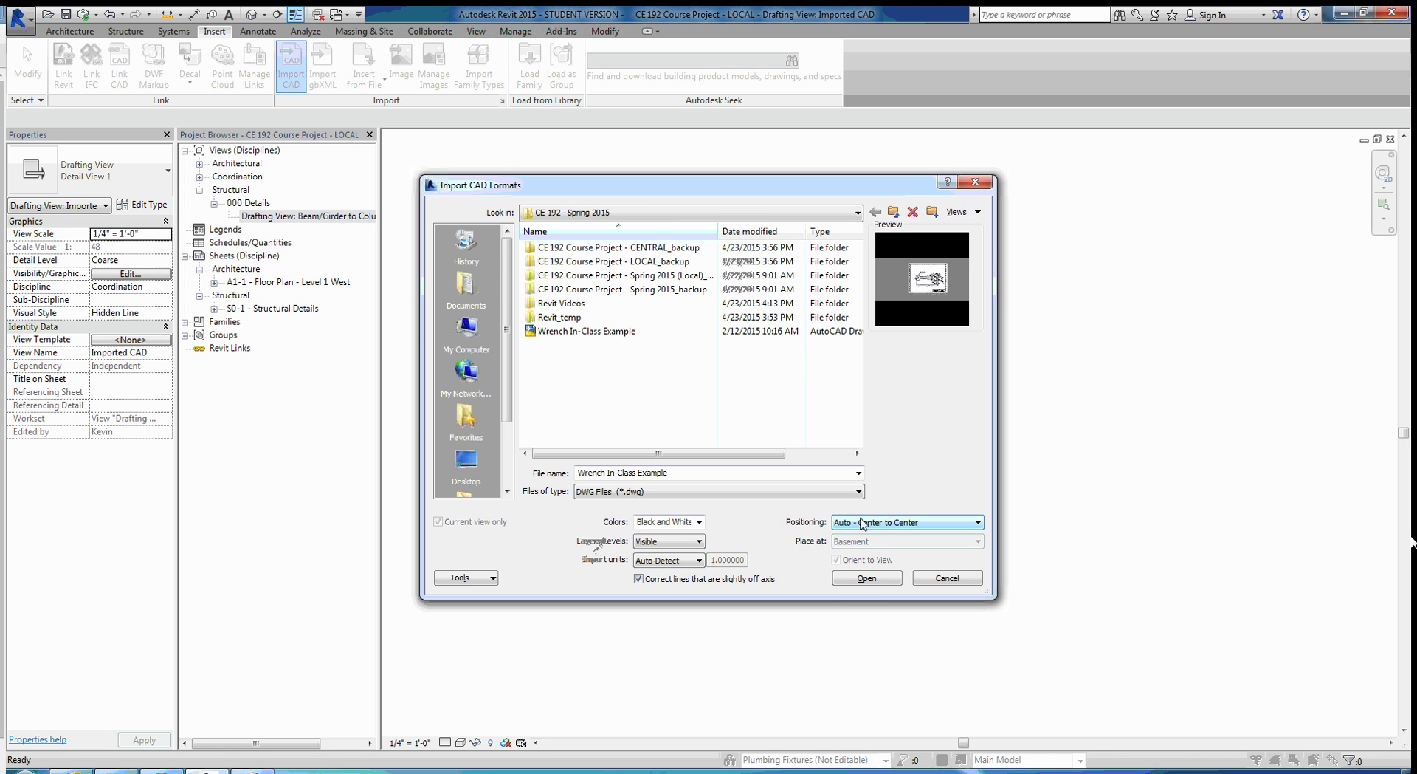
click(863, 579)
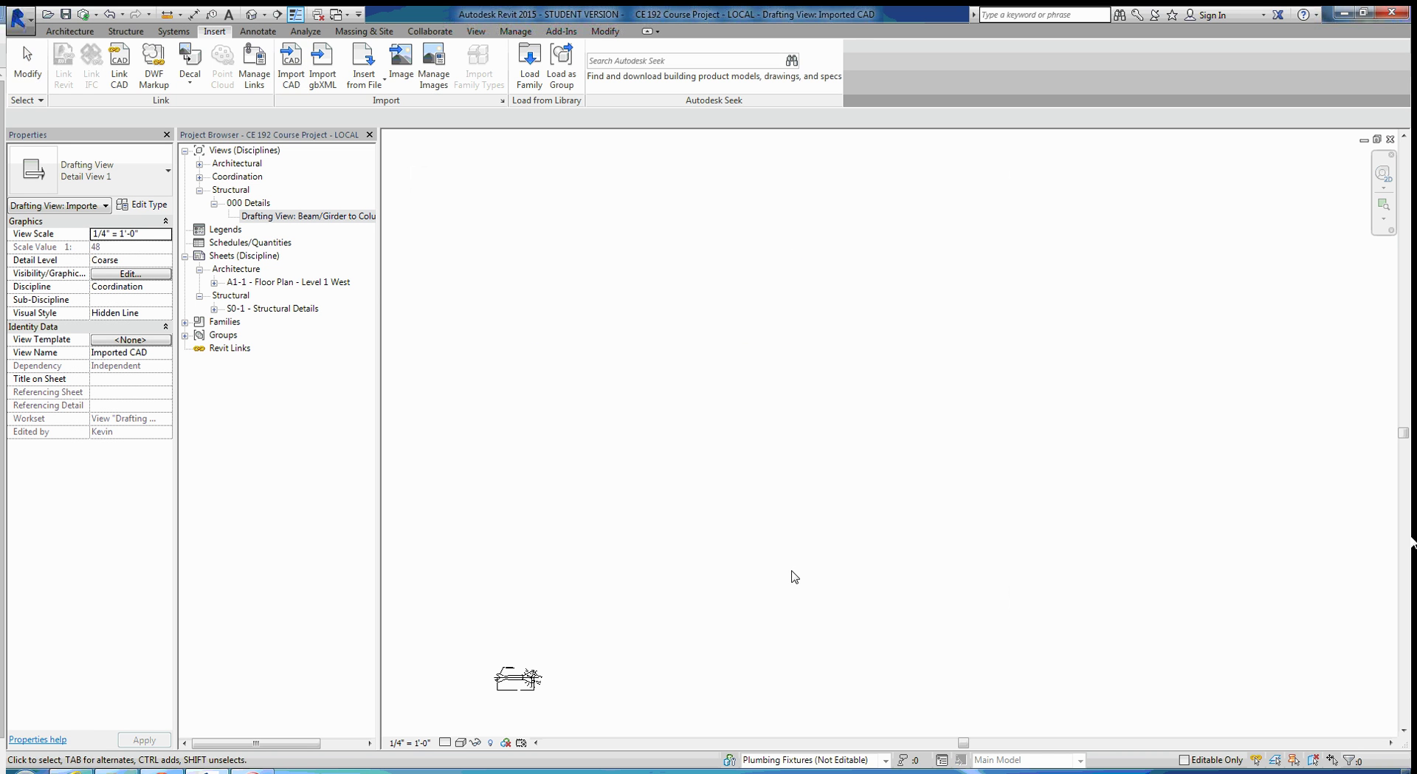
- Set the Imported CAD drafting view's scale to 3" = 1'-0"
middle_drag(638, 623, 879, 187)
scroll(786, 207, up, 4)
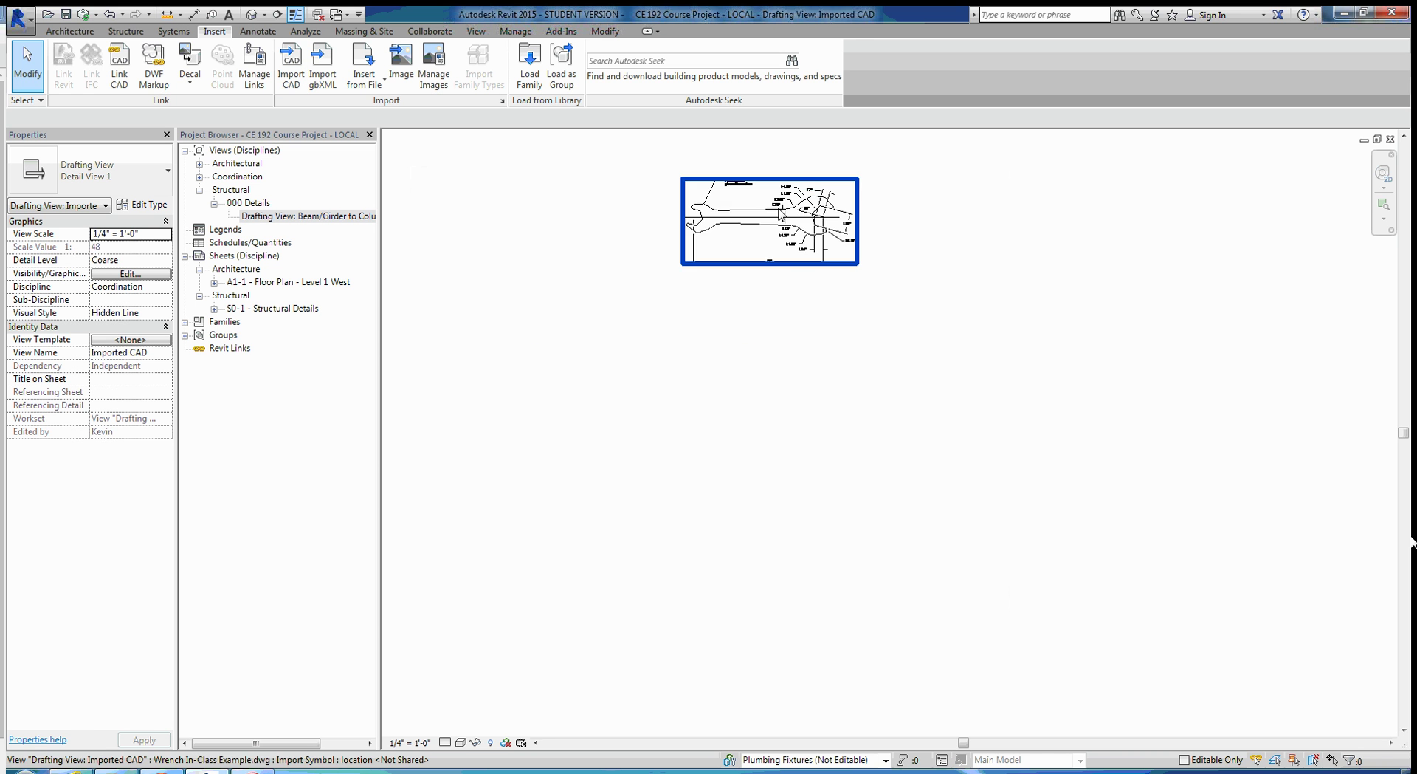
middle_drag(776, 283, 767, 540)
scroll(712, 455, down, 1)
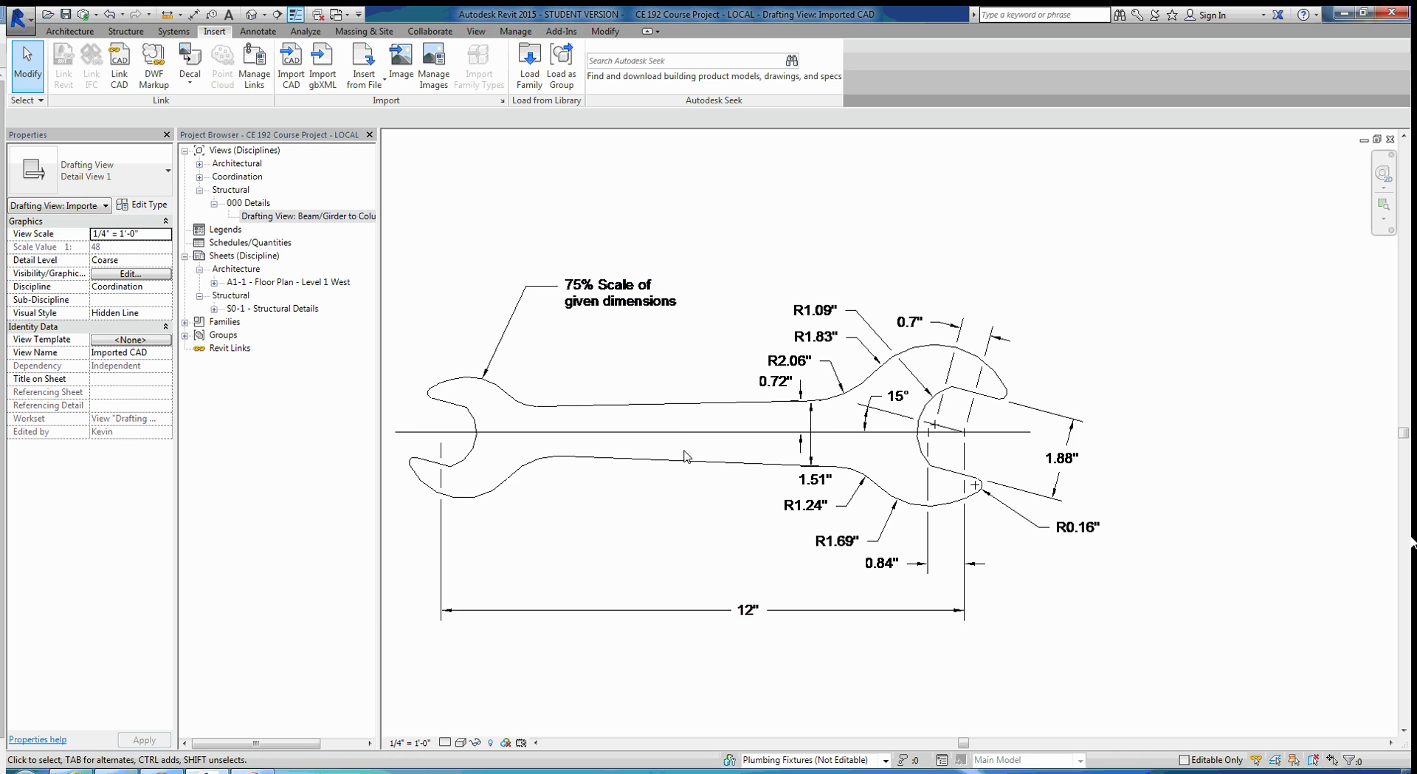
middle_drag(664, 453, 733, 464)
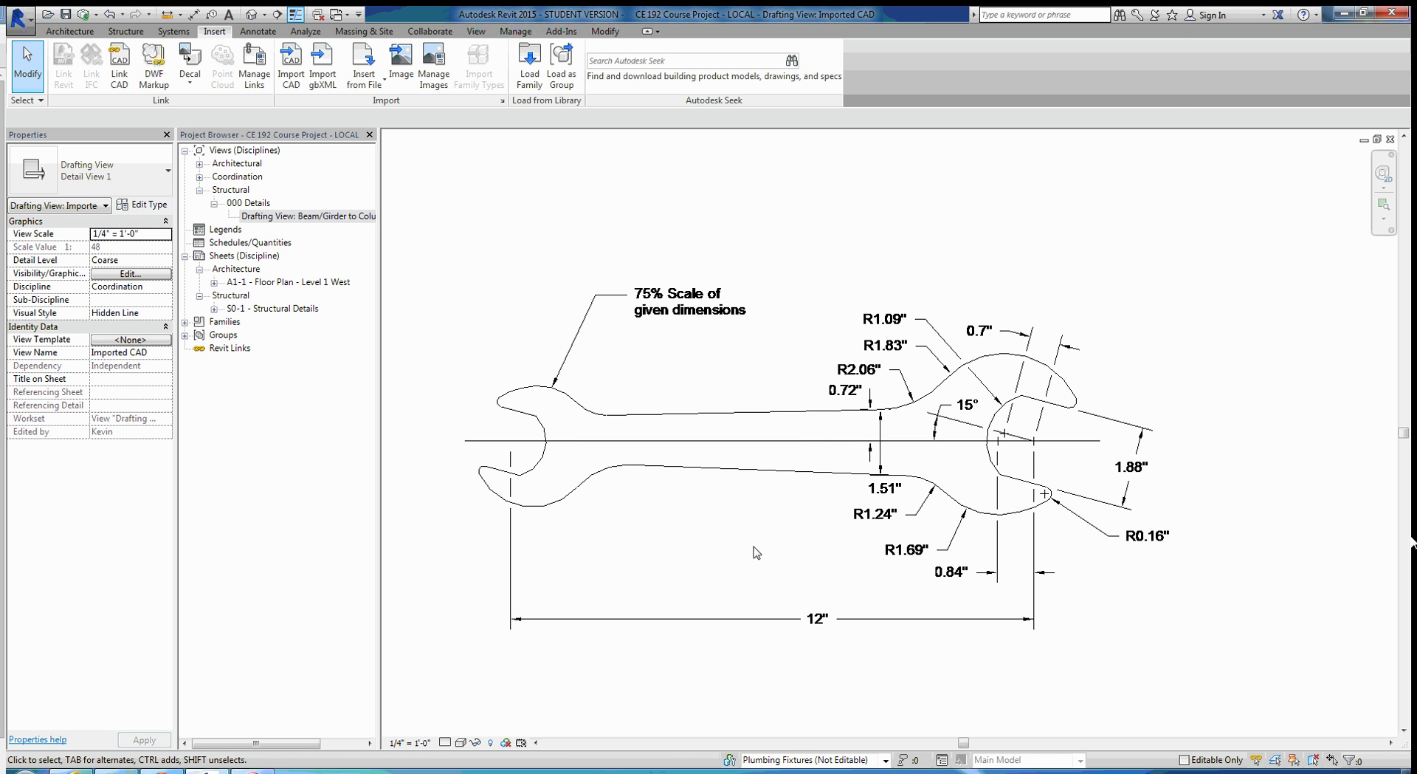
click(405, 743)
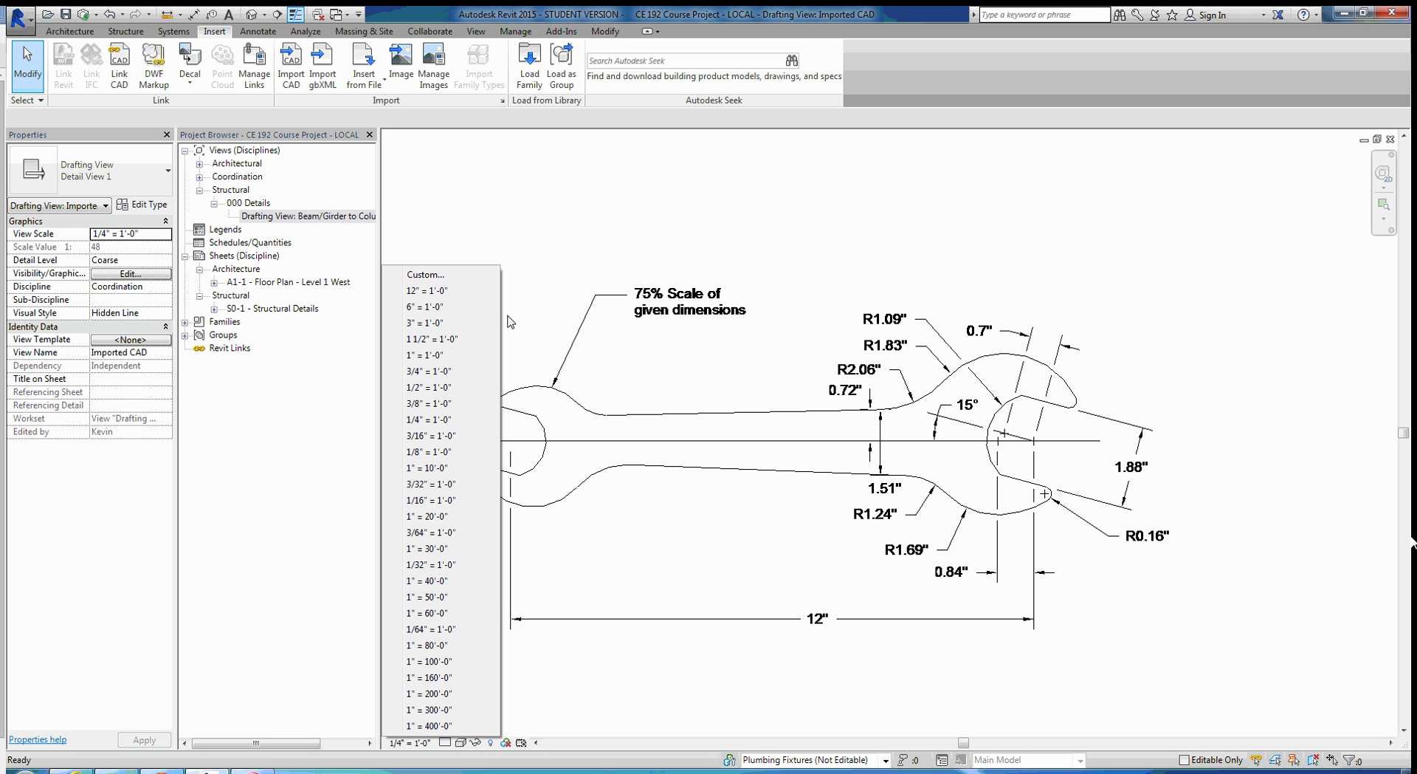
click(437, 322)
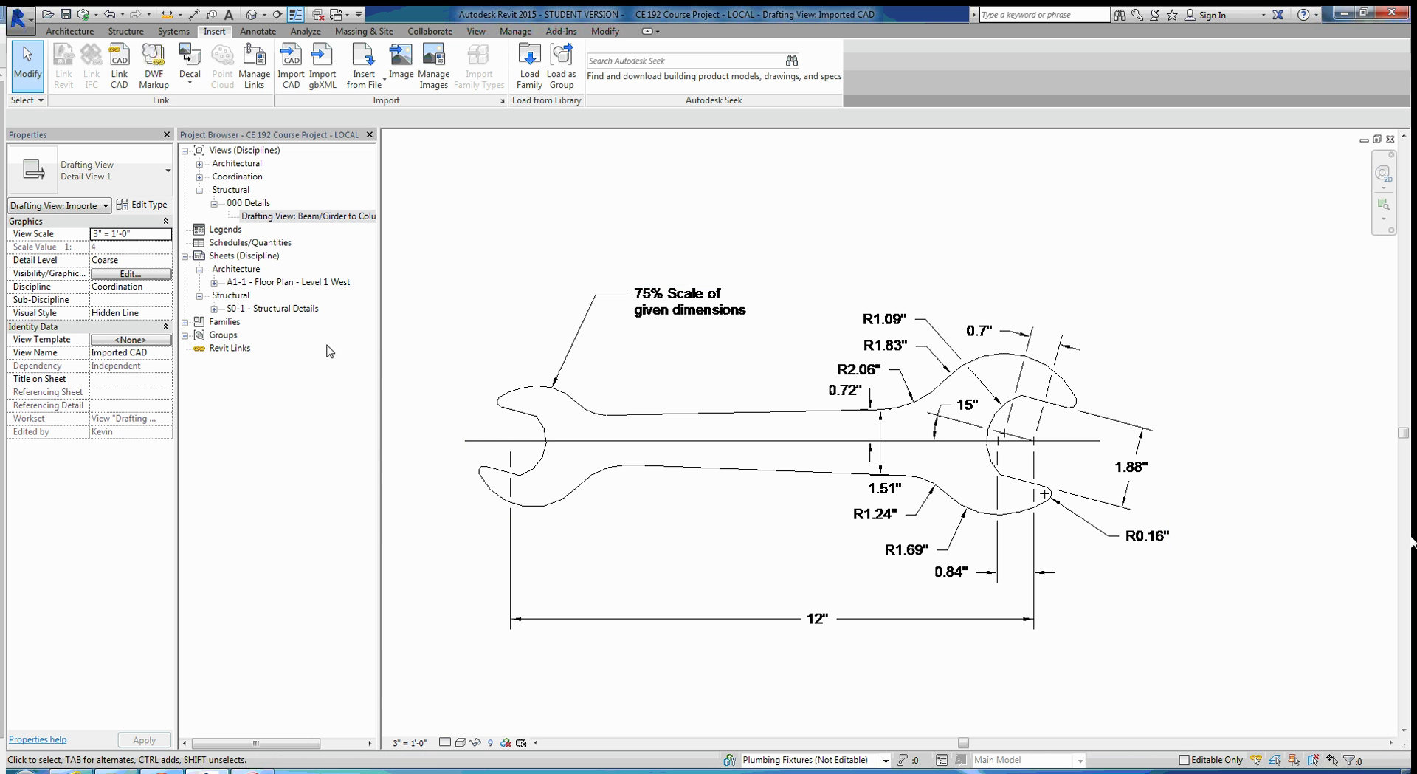
- Place the Imported CAD drafting view on the S0-1 Structural Details sheet, beside the beam/girder to column connection detail
click(199, 177)
click(214, 190)
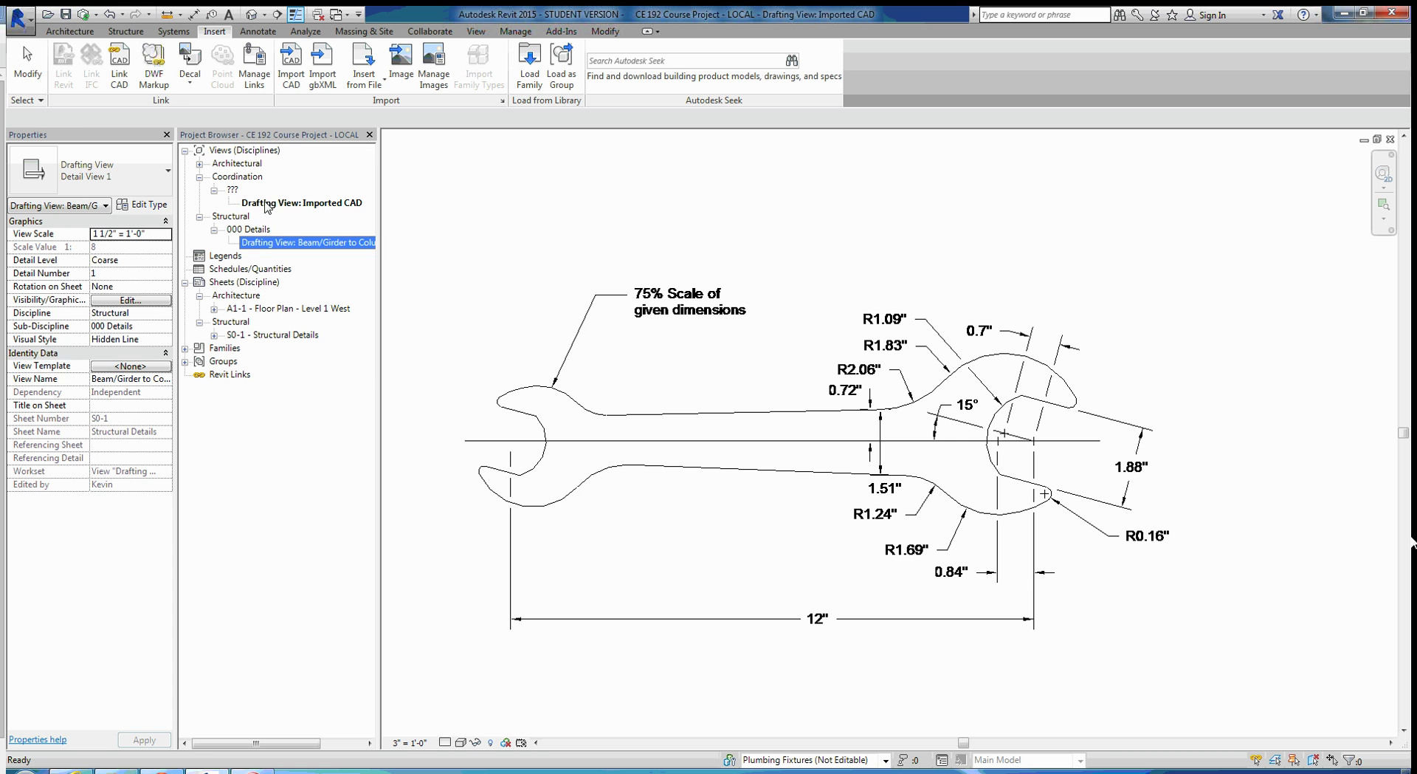
click(267, 203)
drag(276, 342, 272, 336)
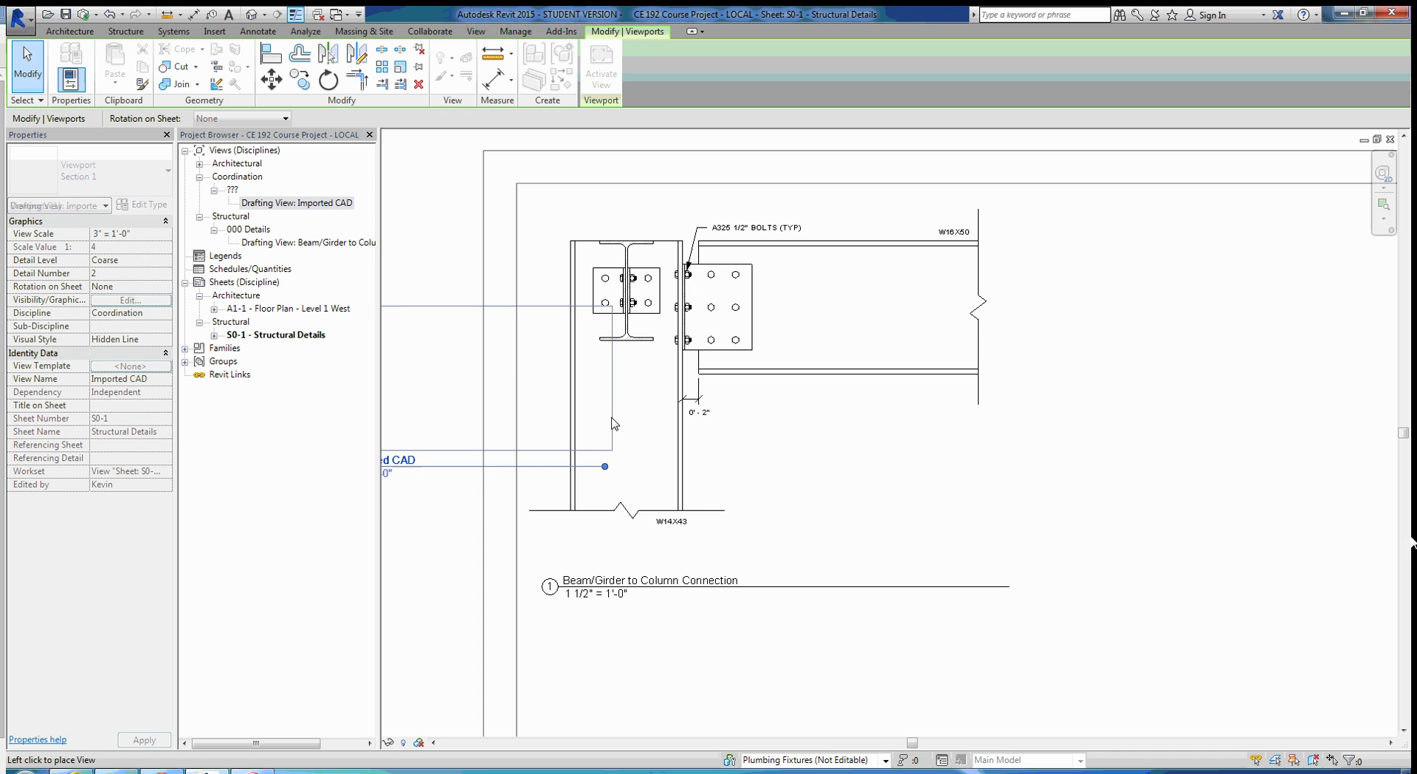
click(878, 468)
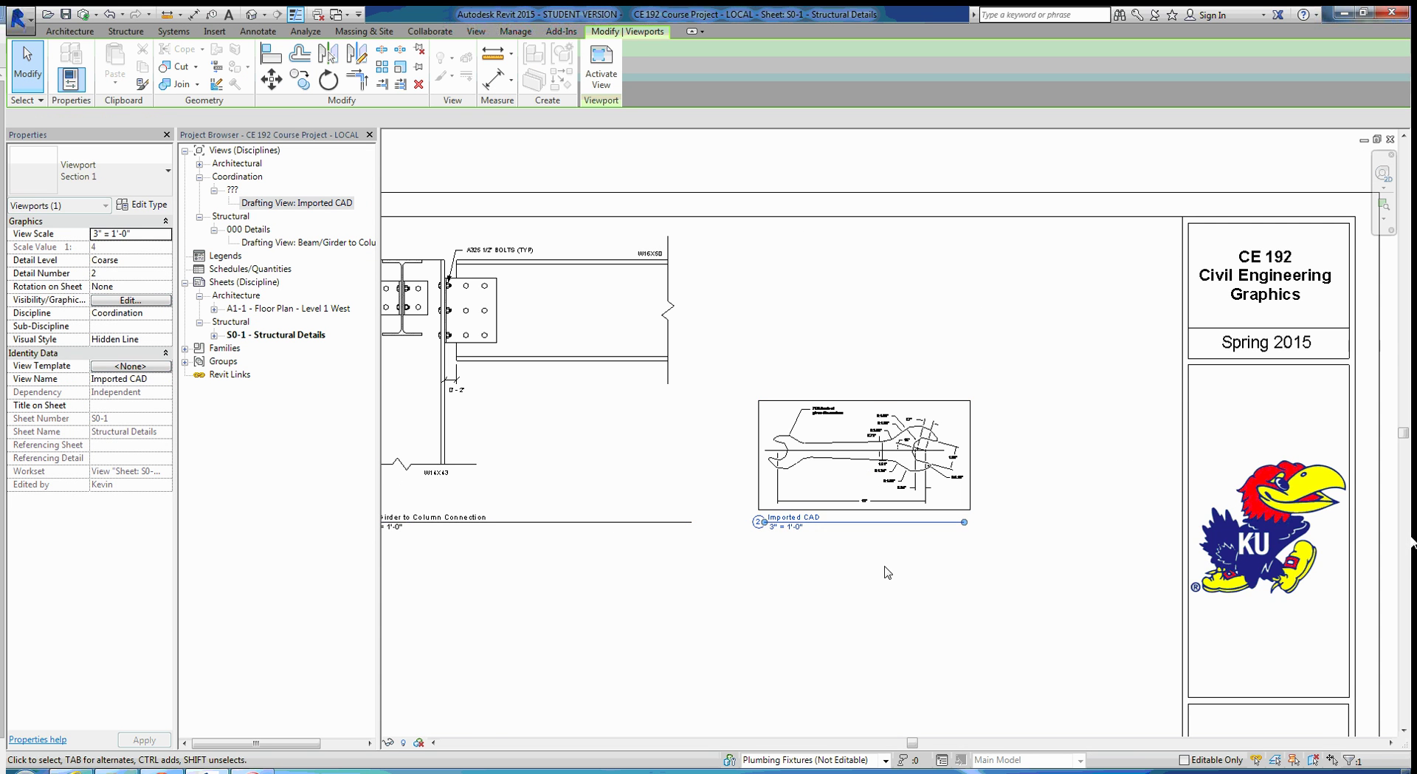
- Activate the Imported CAD viewport on the sheet, set its scale to 6" = 1'-0", and deactivate it
double_click(875, 507)
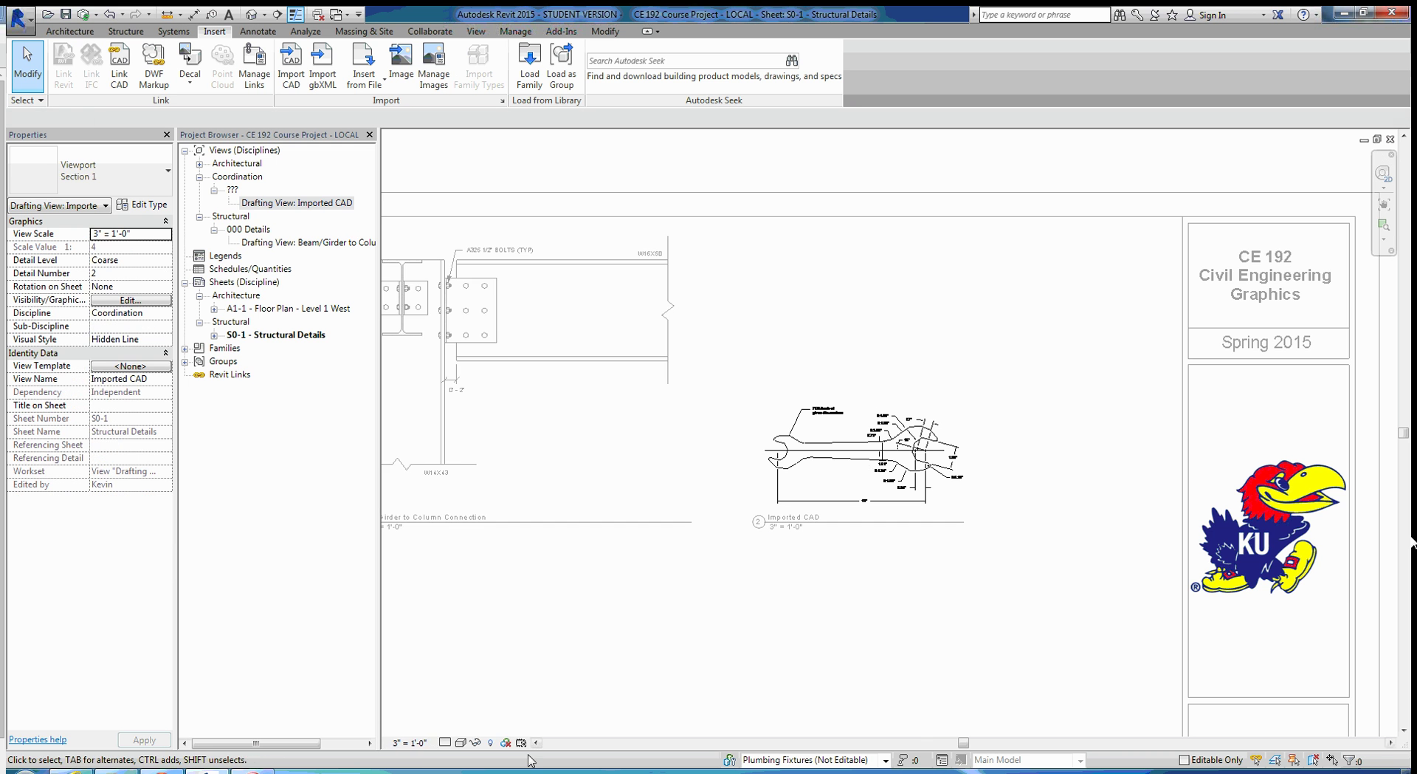
click(410, 742)
click(444, 308)
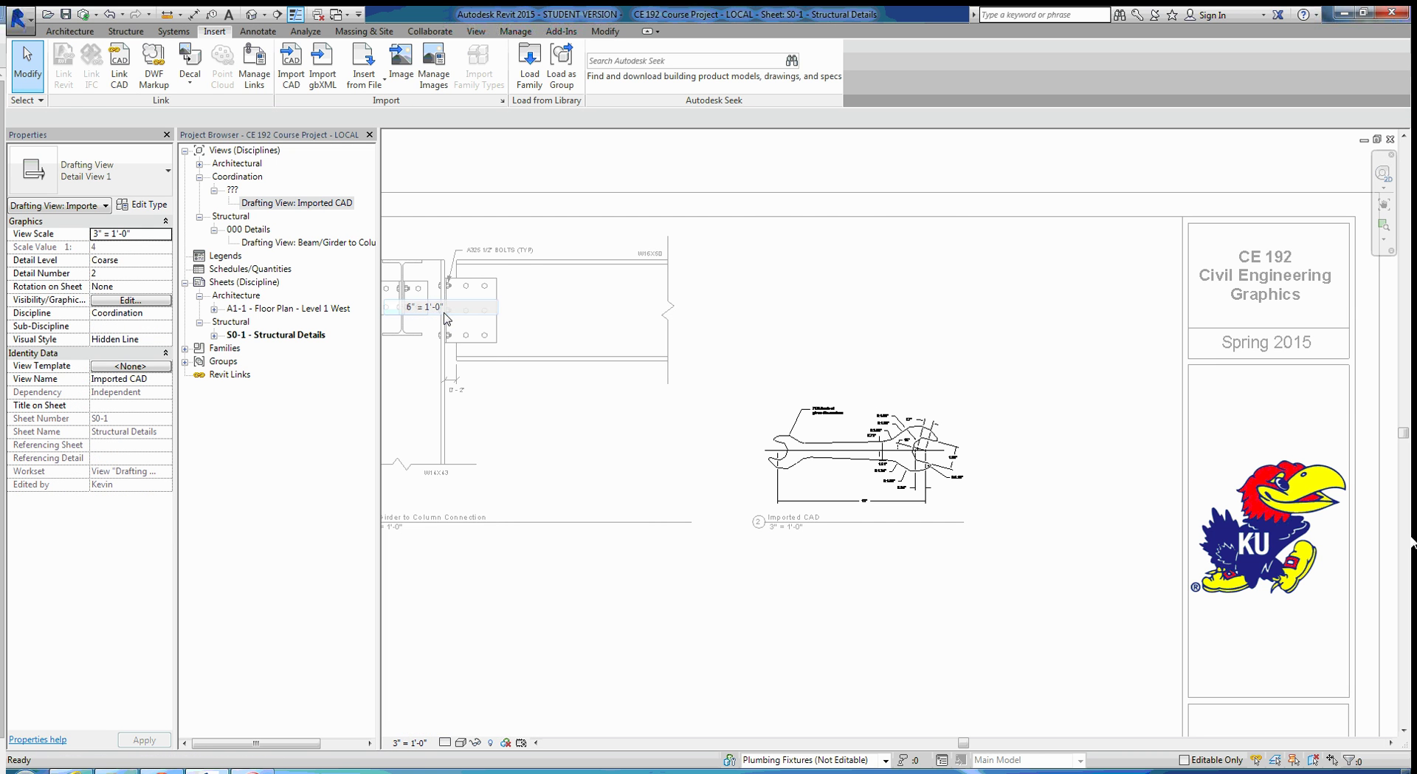
double_click(865, 619)
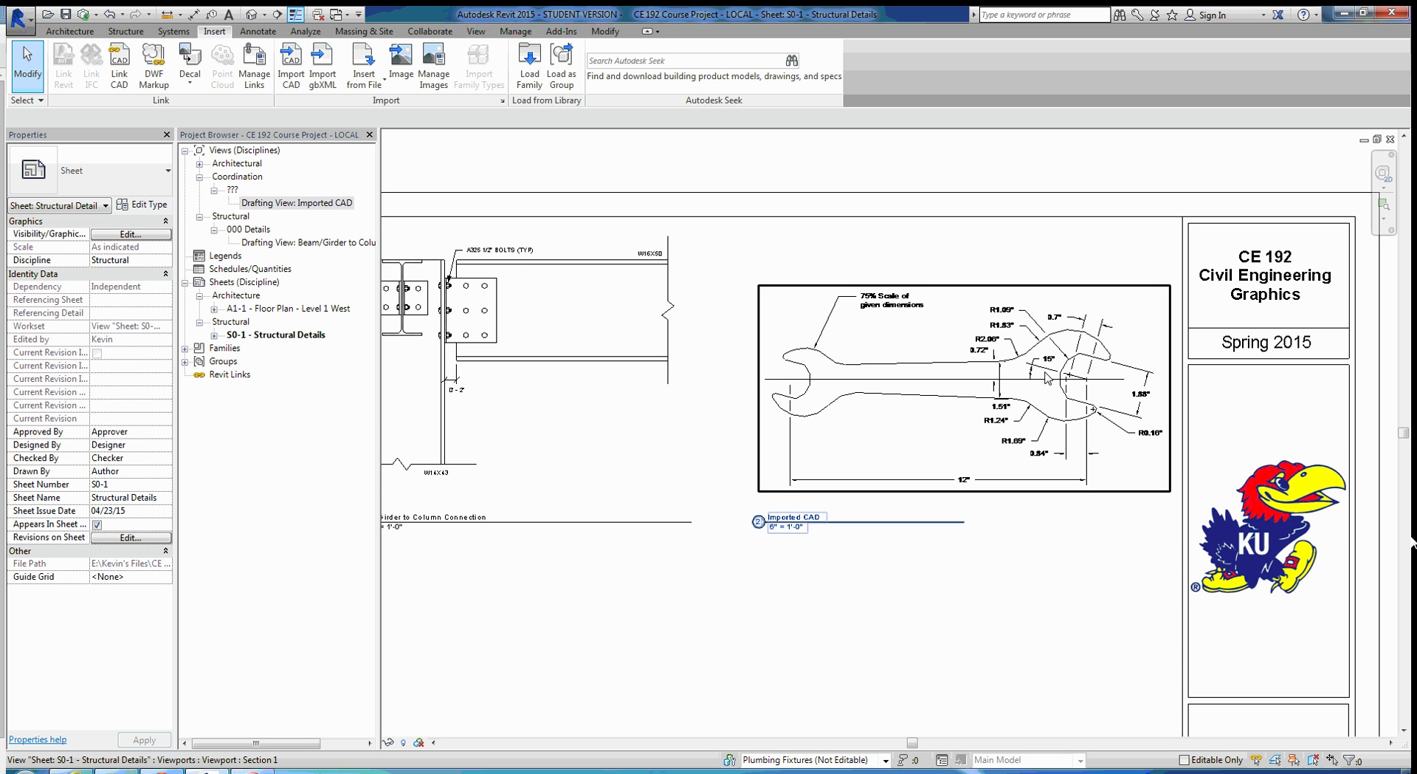
- Open the Imported CAD drafting view and explode the imported wrench drawing into editable detail lines and text
double_click(299, 202)
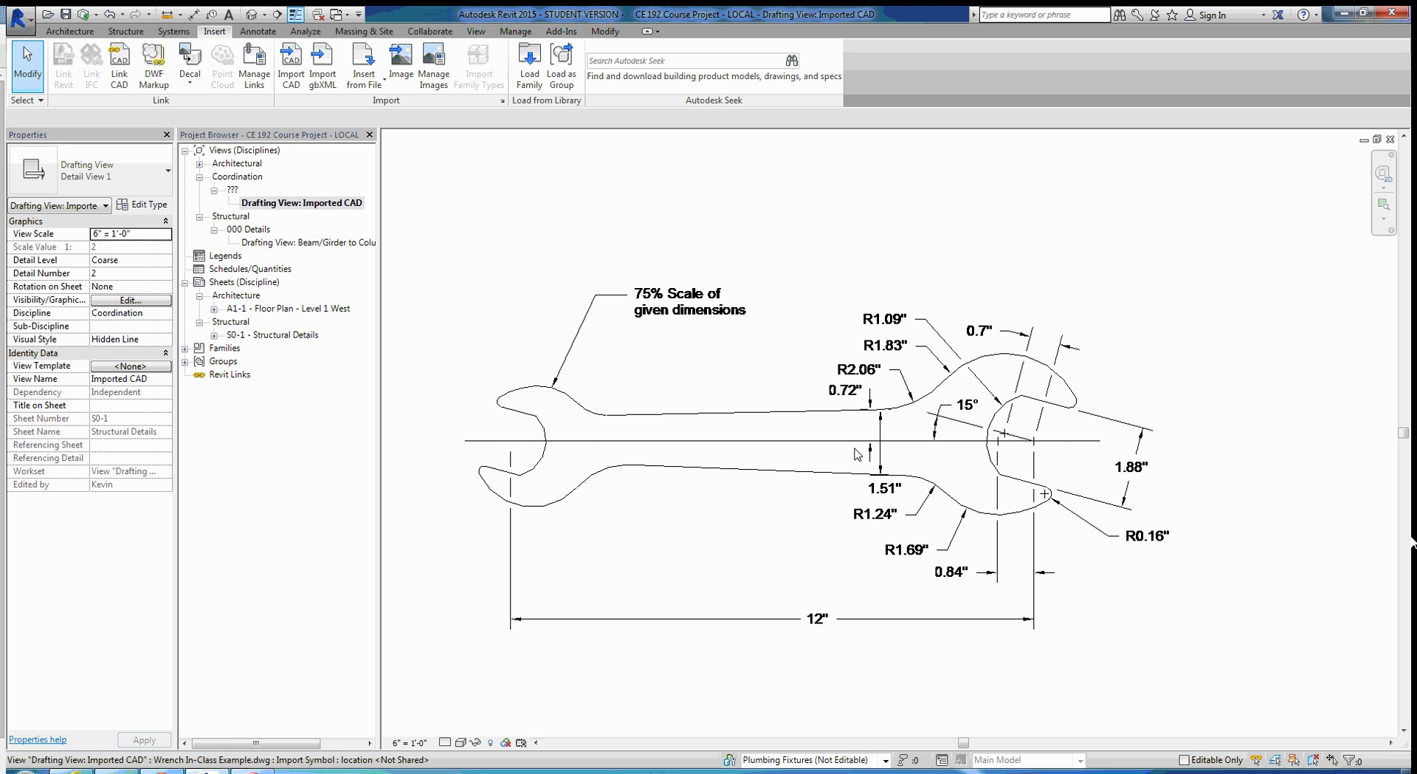
click(770, 447)
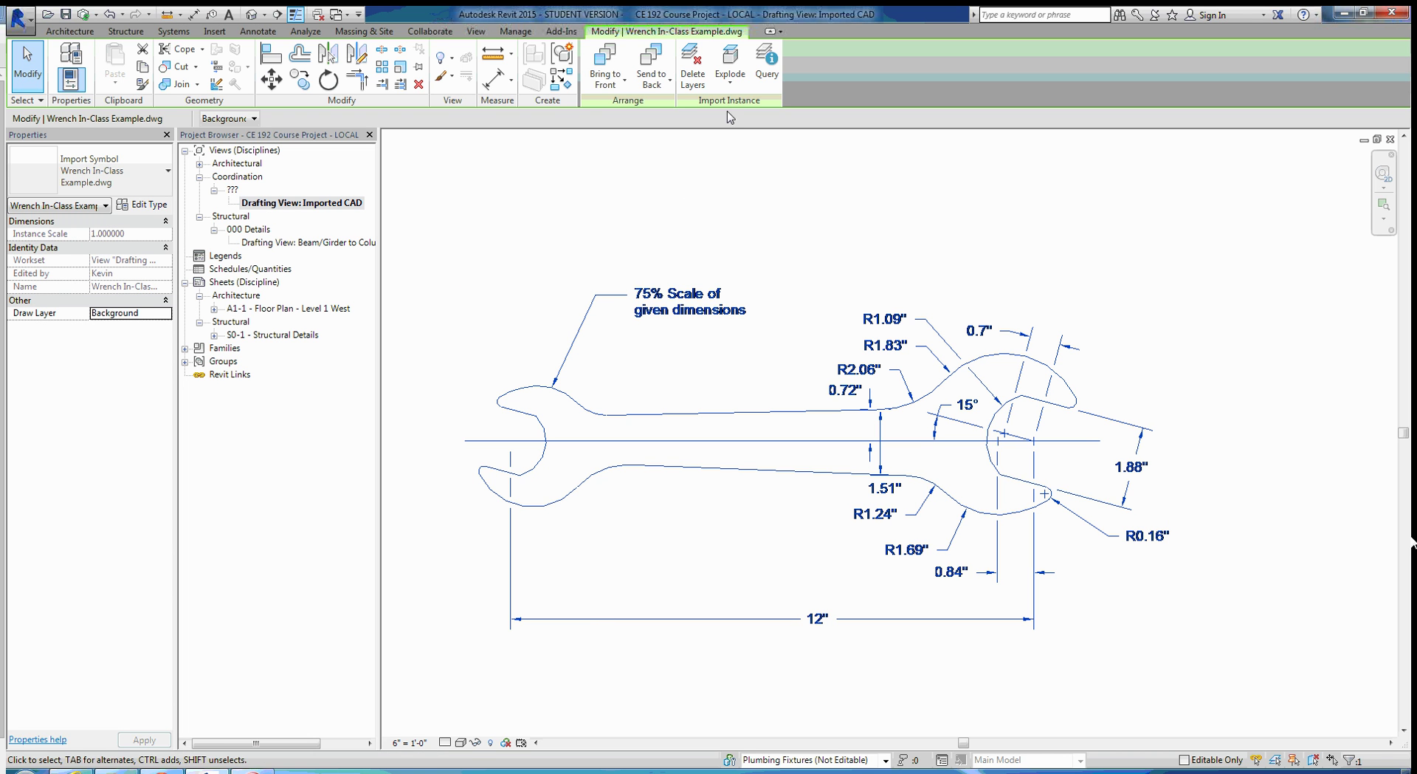
click(730, 65)
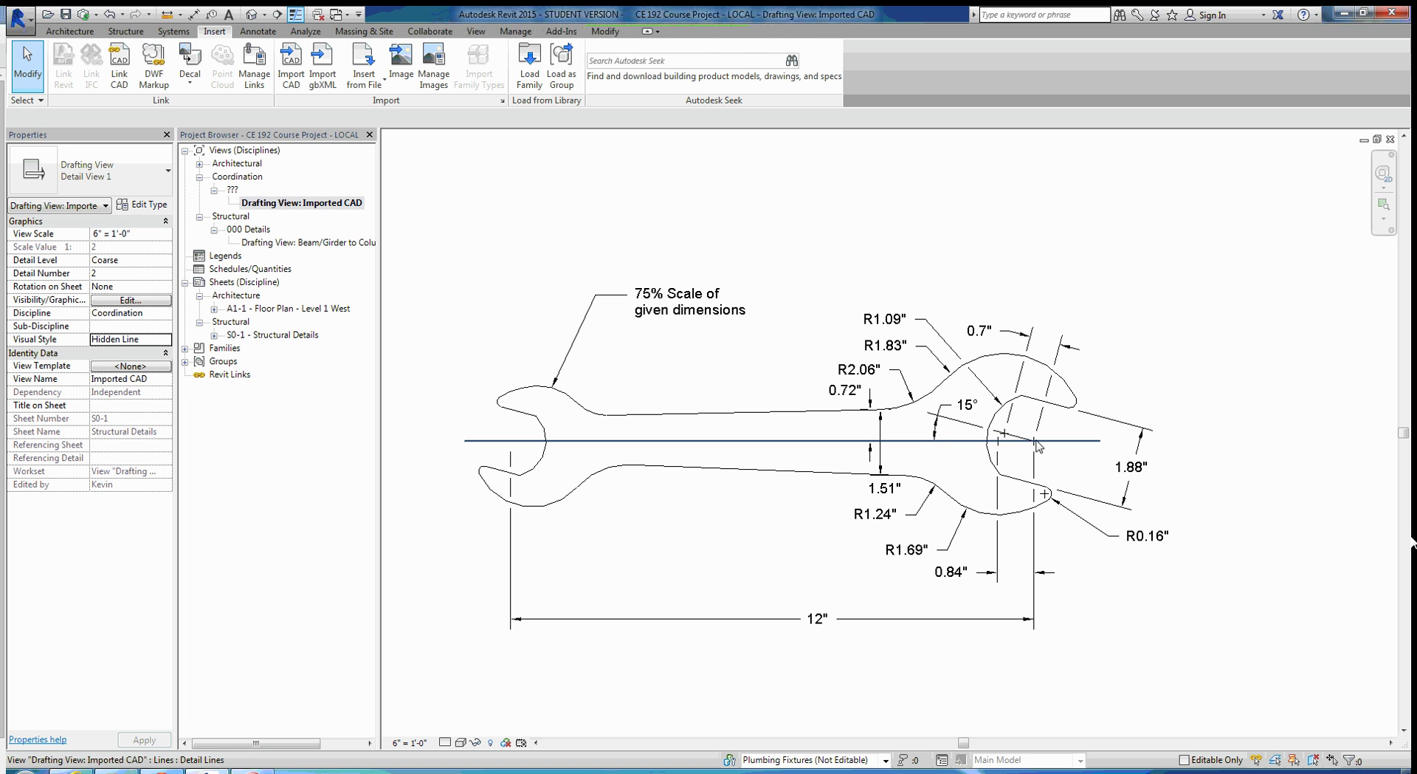
- Change the line style of the wrench's long horizontal centerline to <Centerline>
click(801, 442)
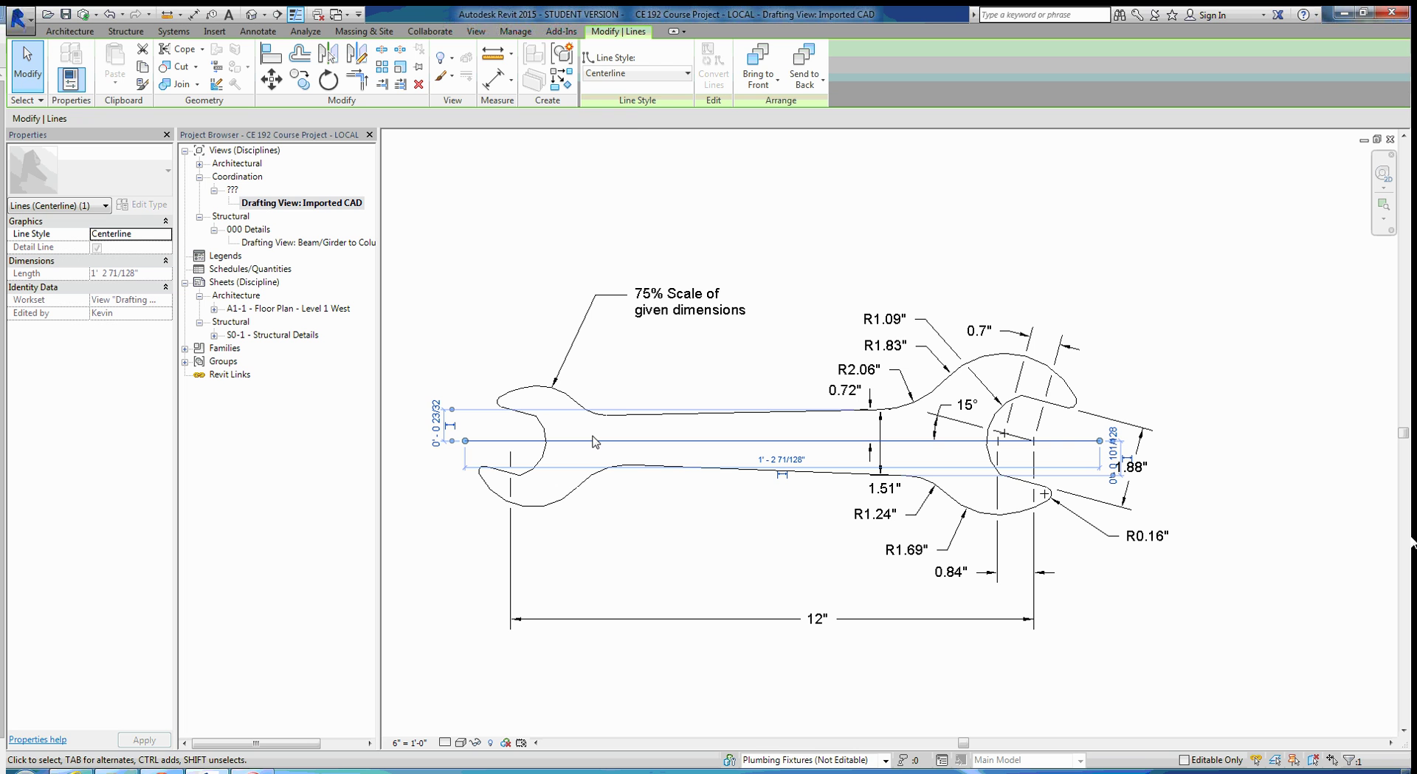
click(633, 73)
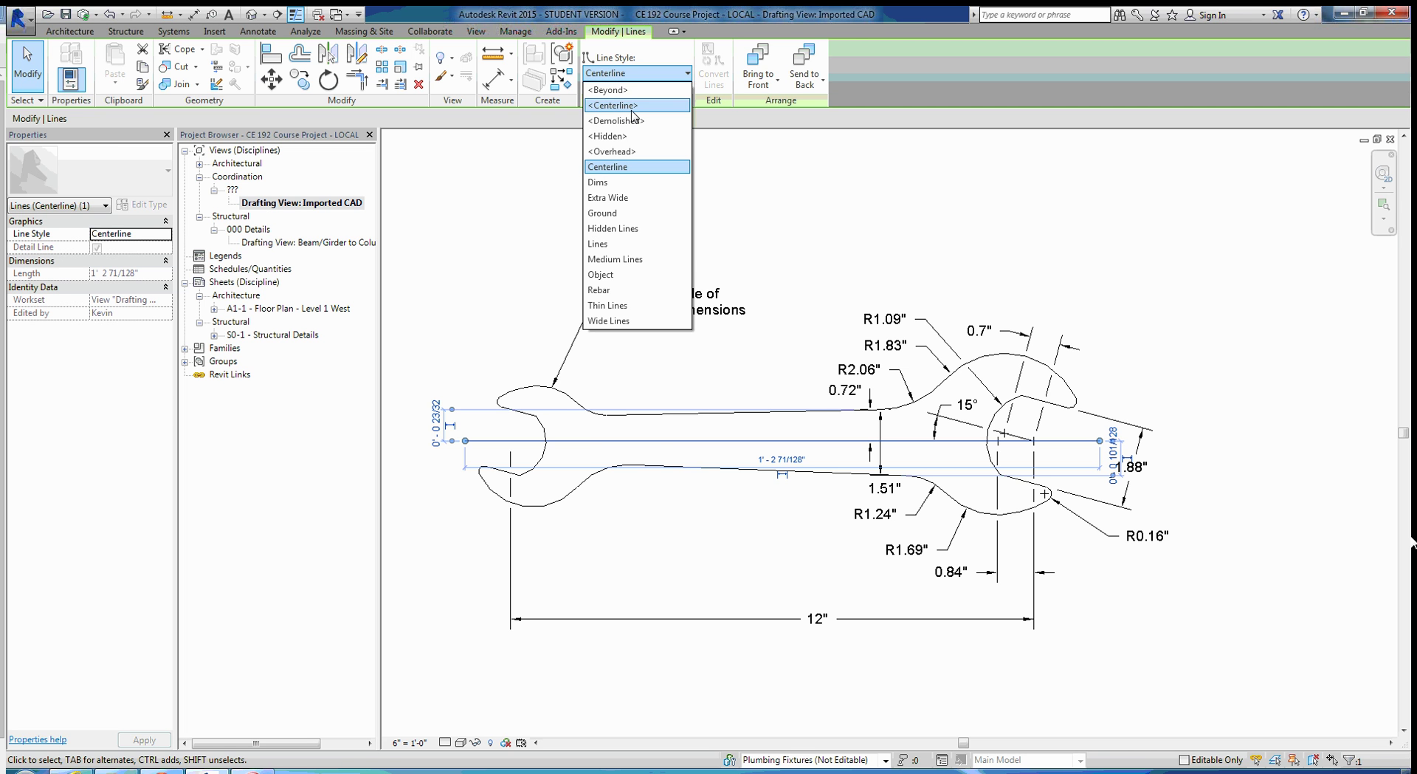
click(633, 106)
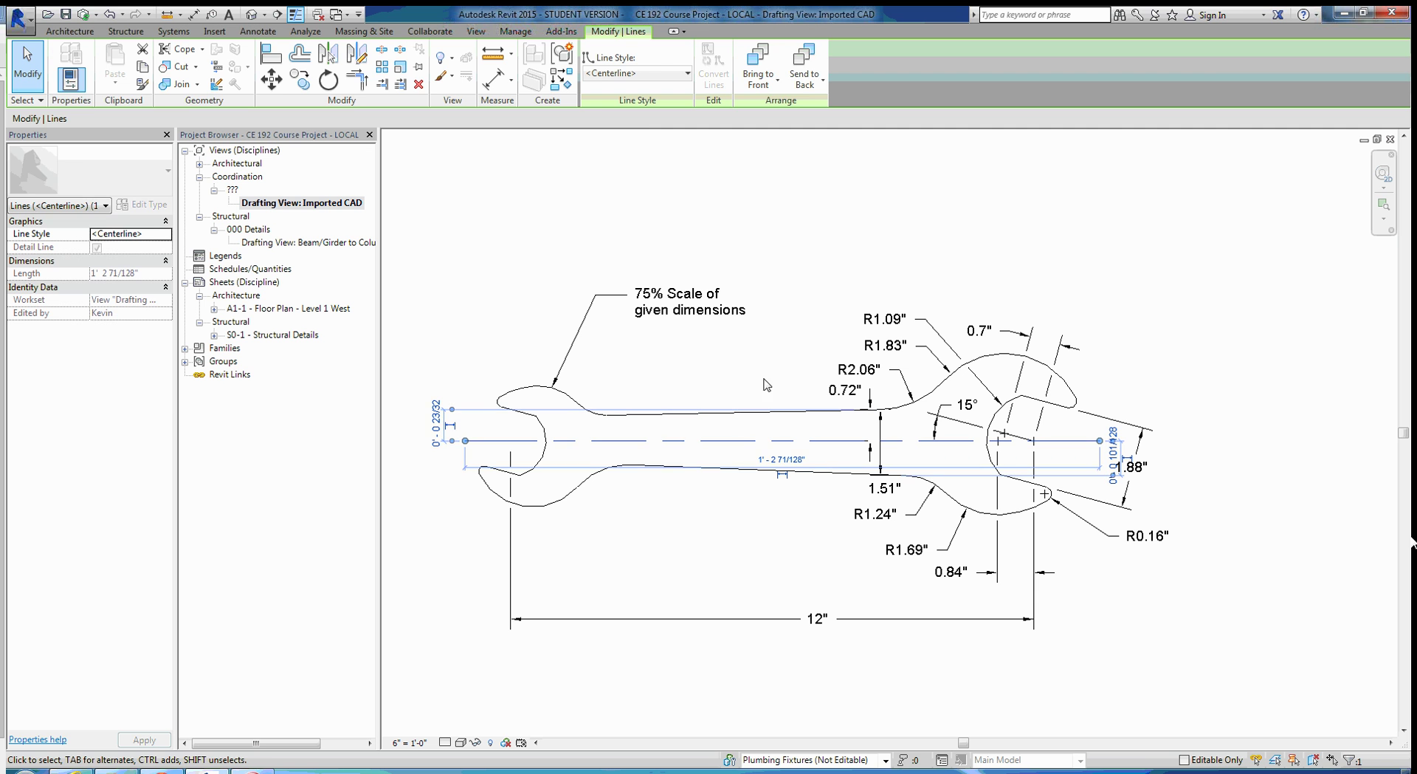
click(780, 248)
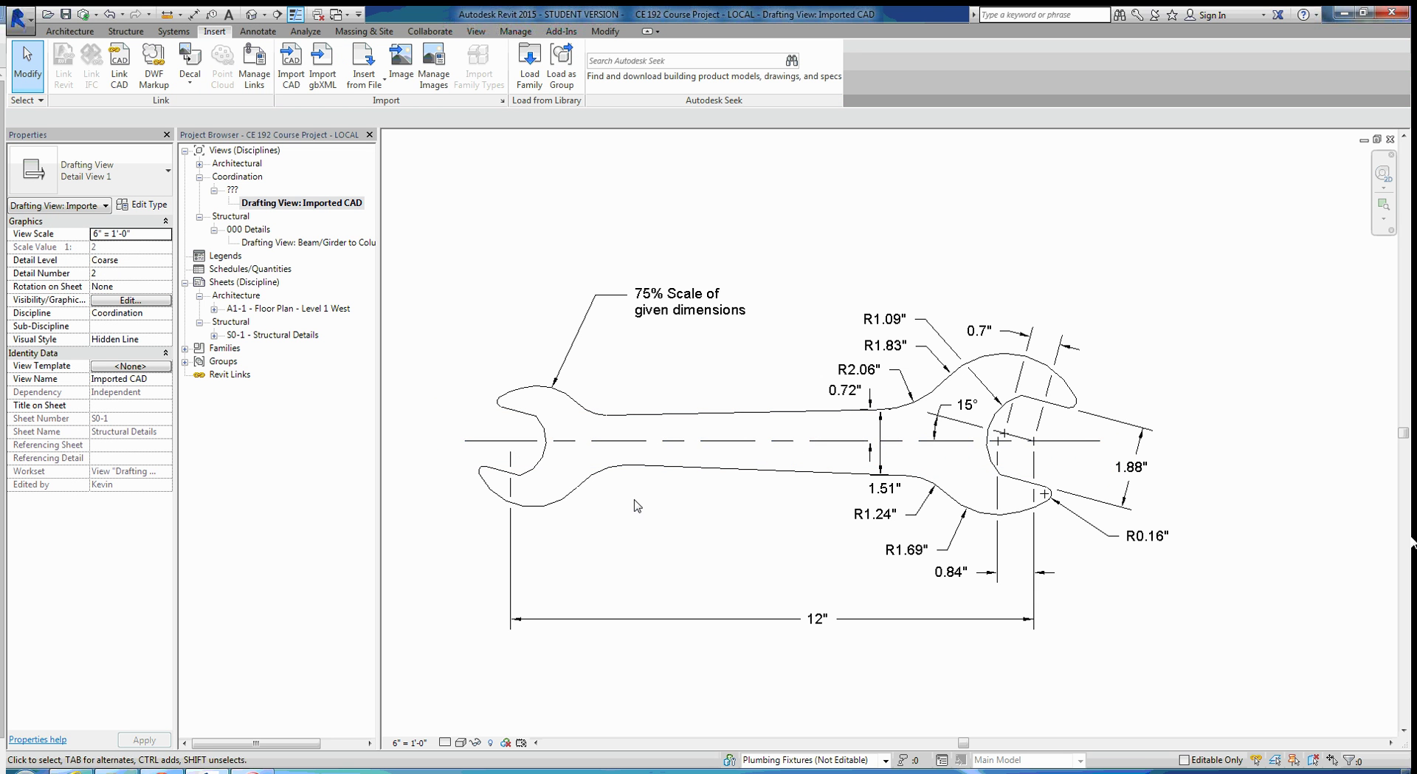
click(516, 487)
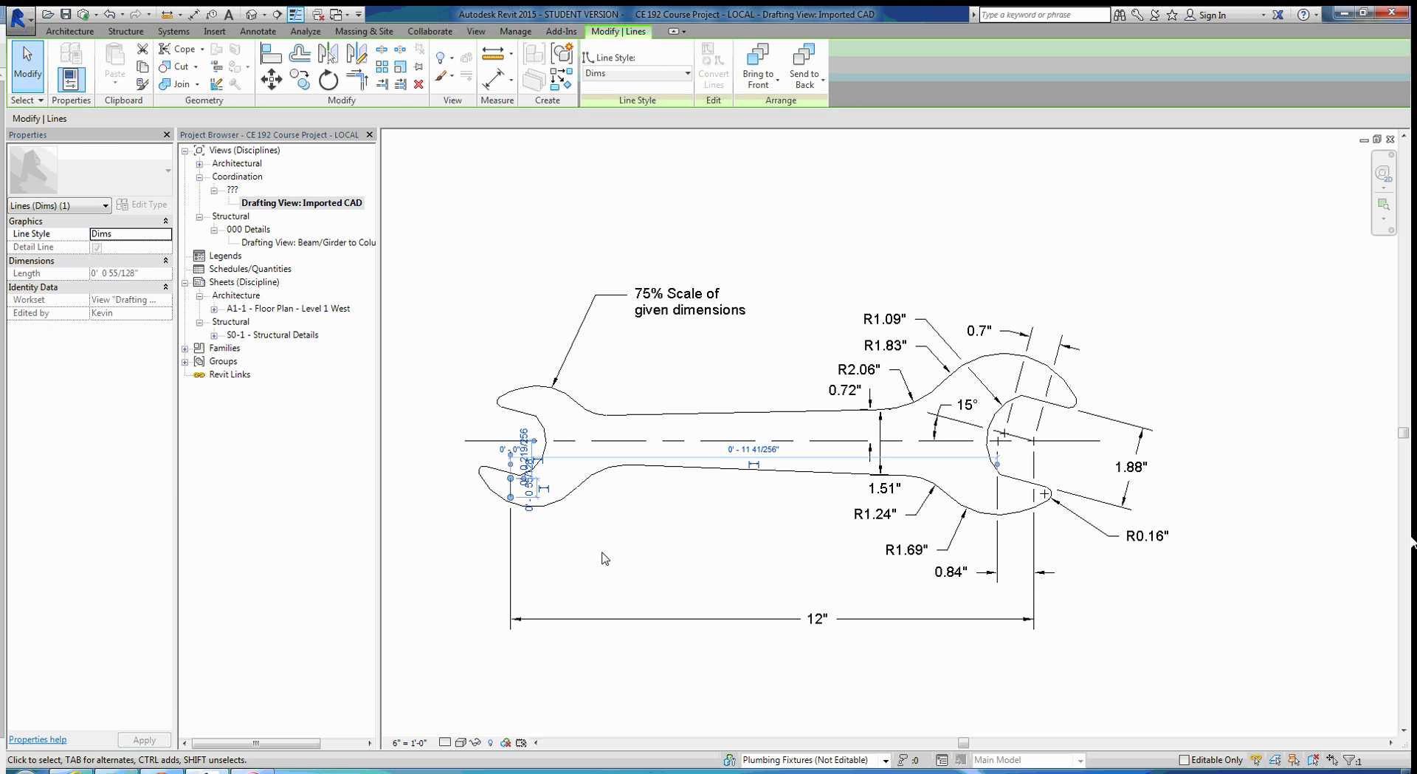
click(602, 552)
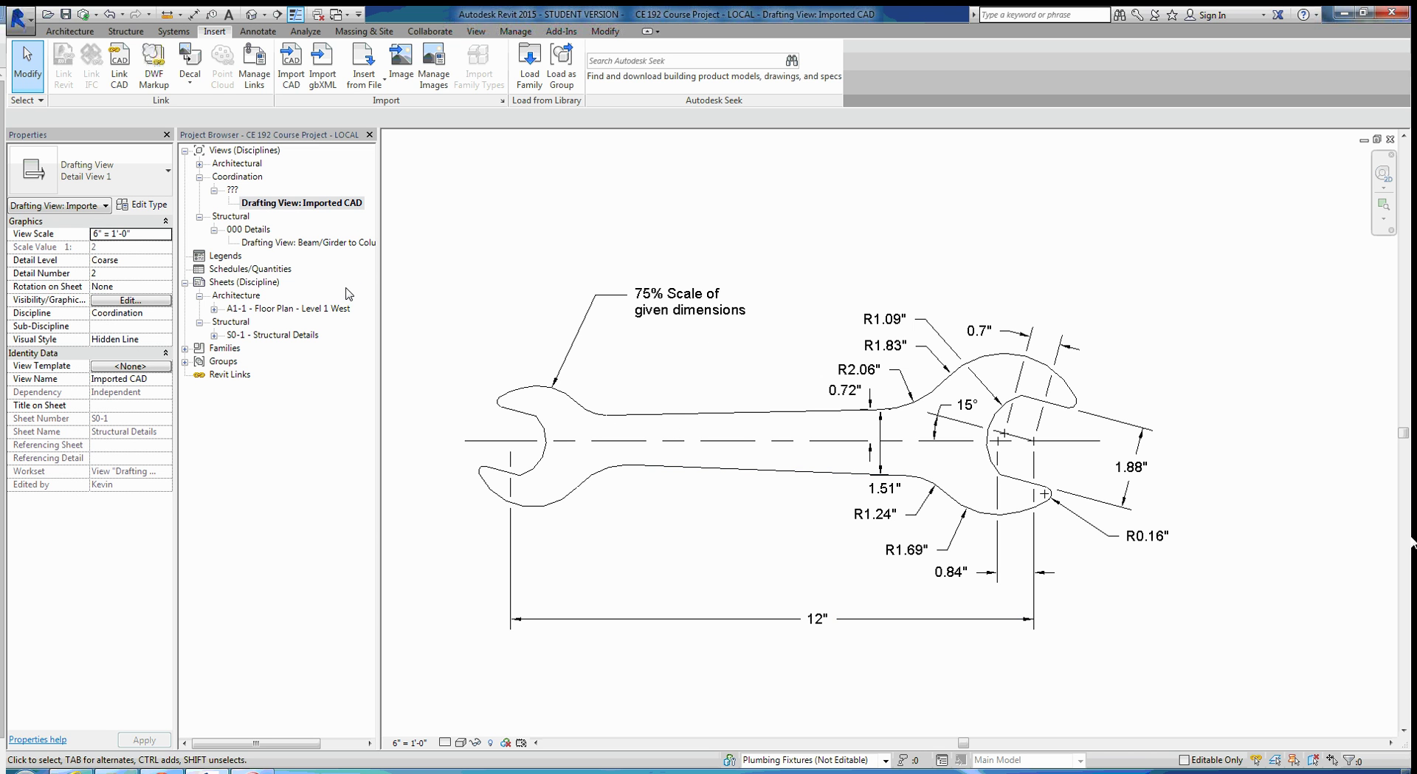
- Set the Imported CAD drafting view's discipline to Structural and its sub-discipline to 000 Details
click(294, 212)
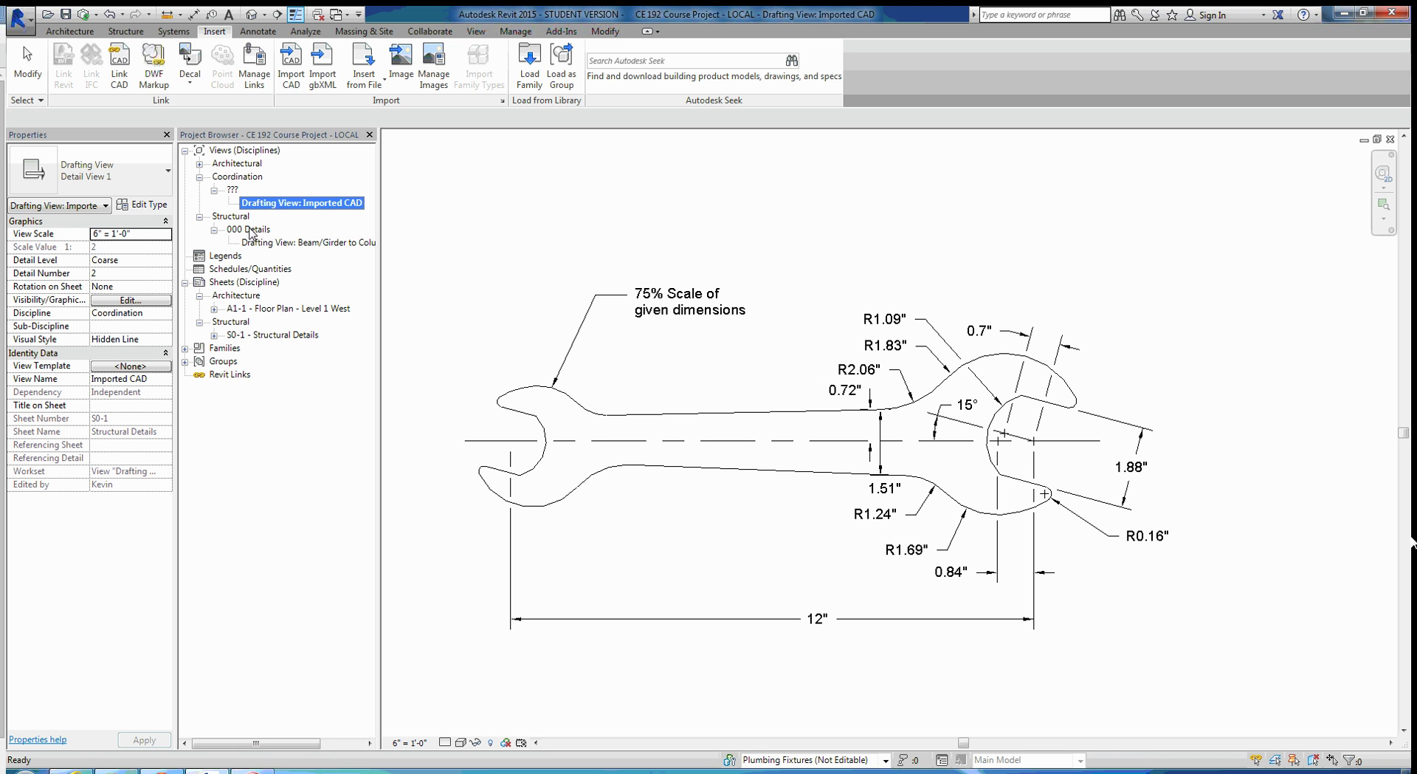
click(120, 313)
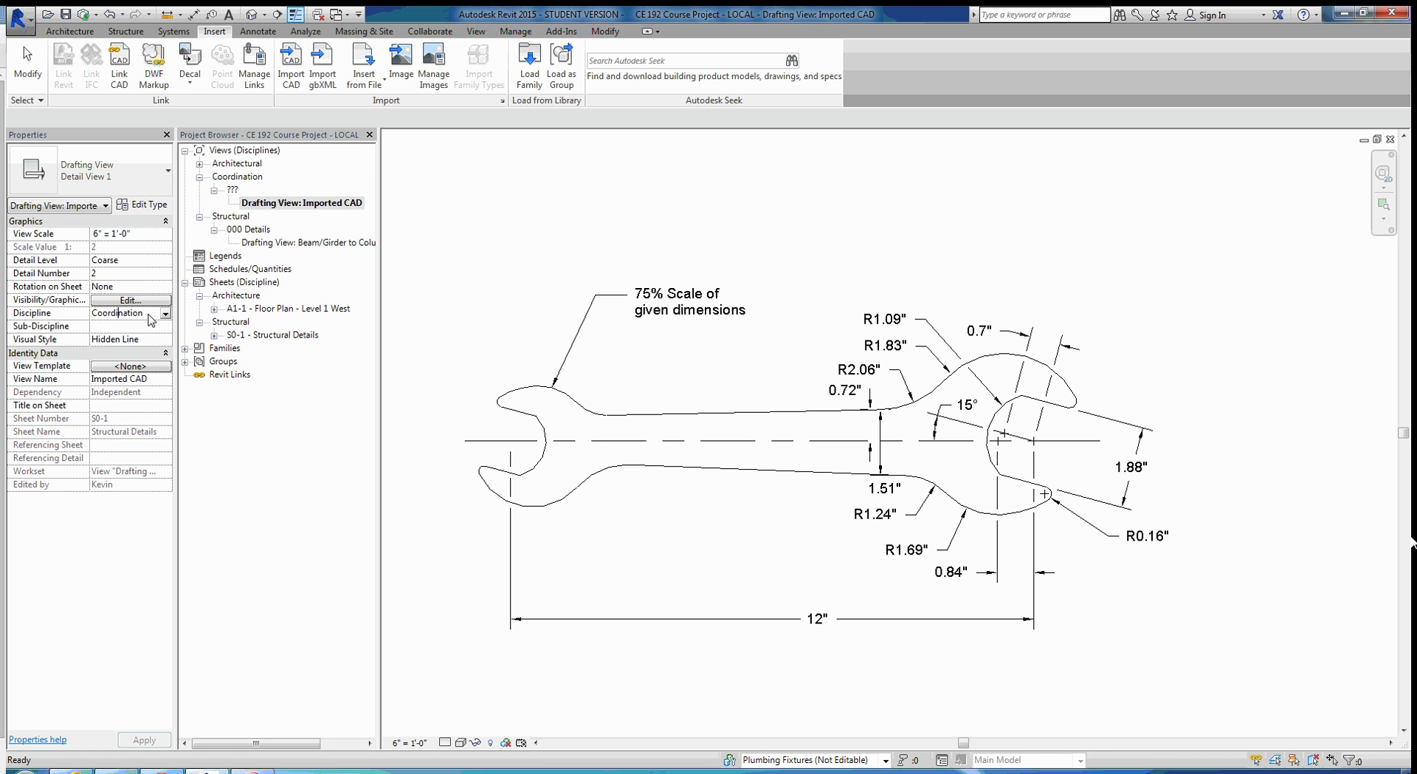
click(165, 315)
click(118, 339)
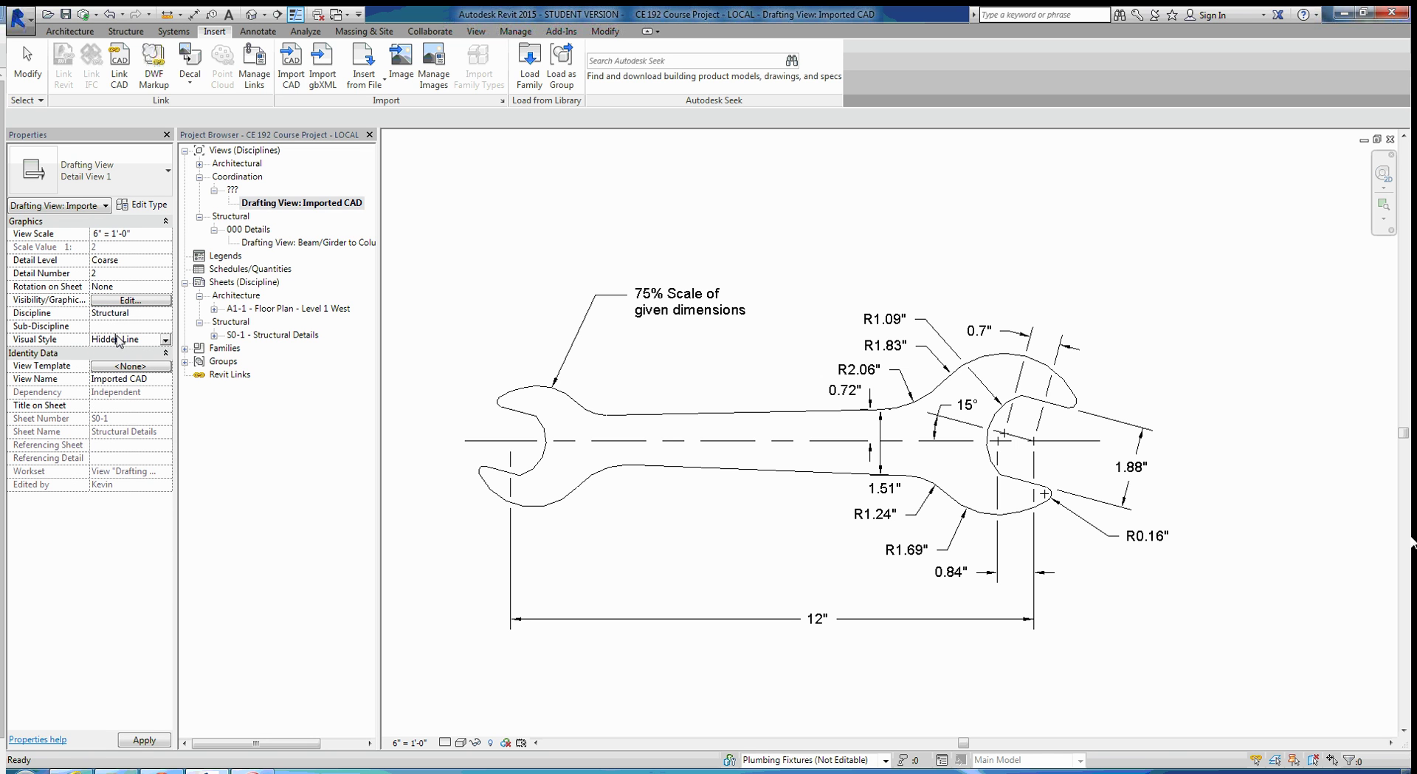
click(122, 326)
click(166, 325)
click(139, 350)
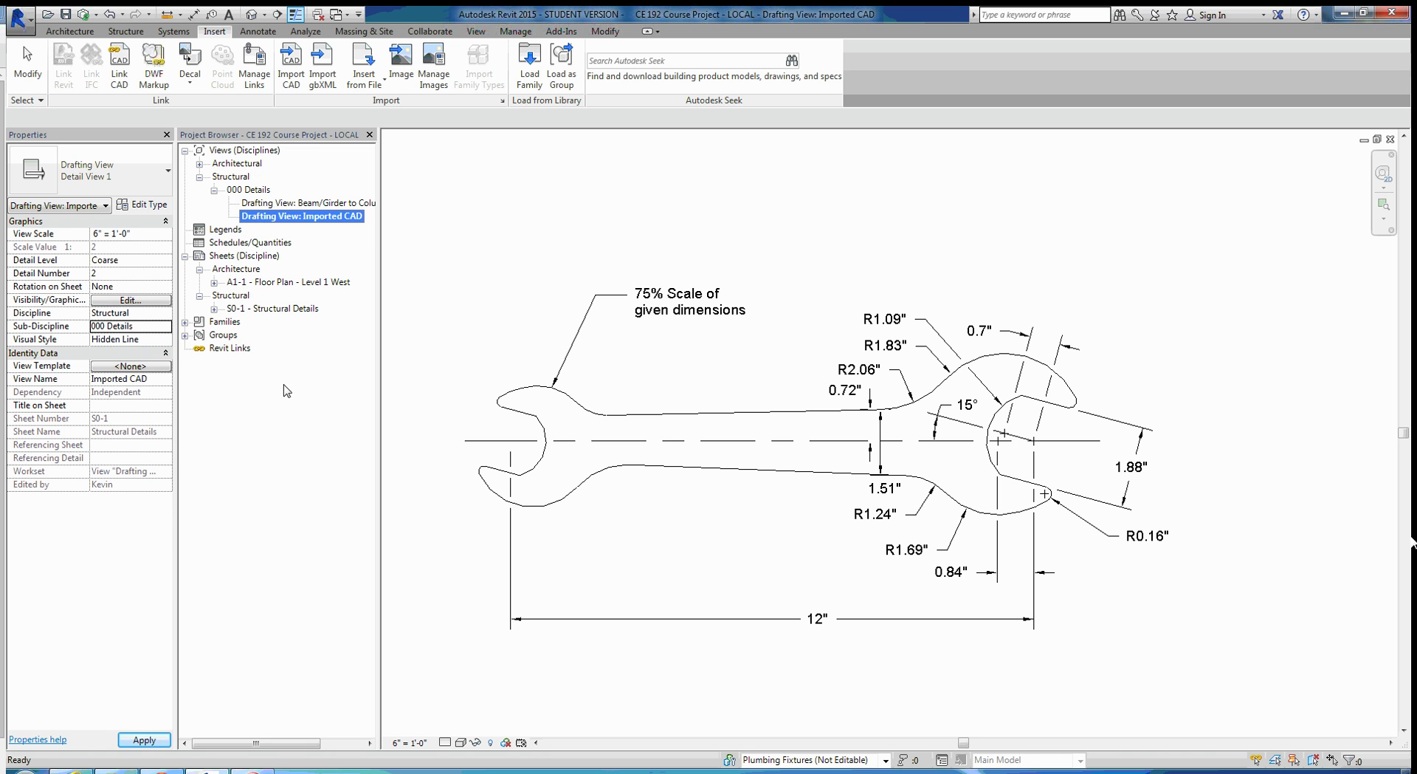
click(496, 273)
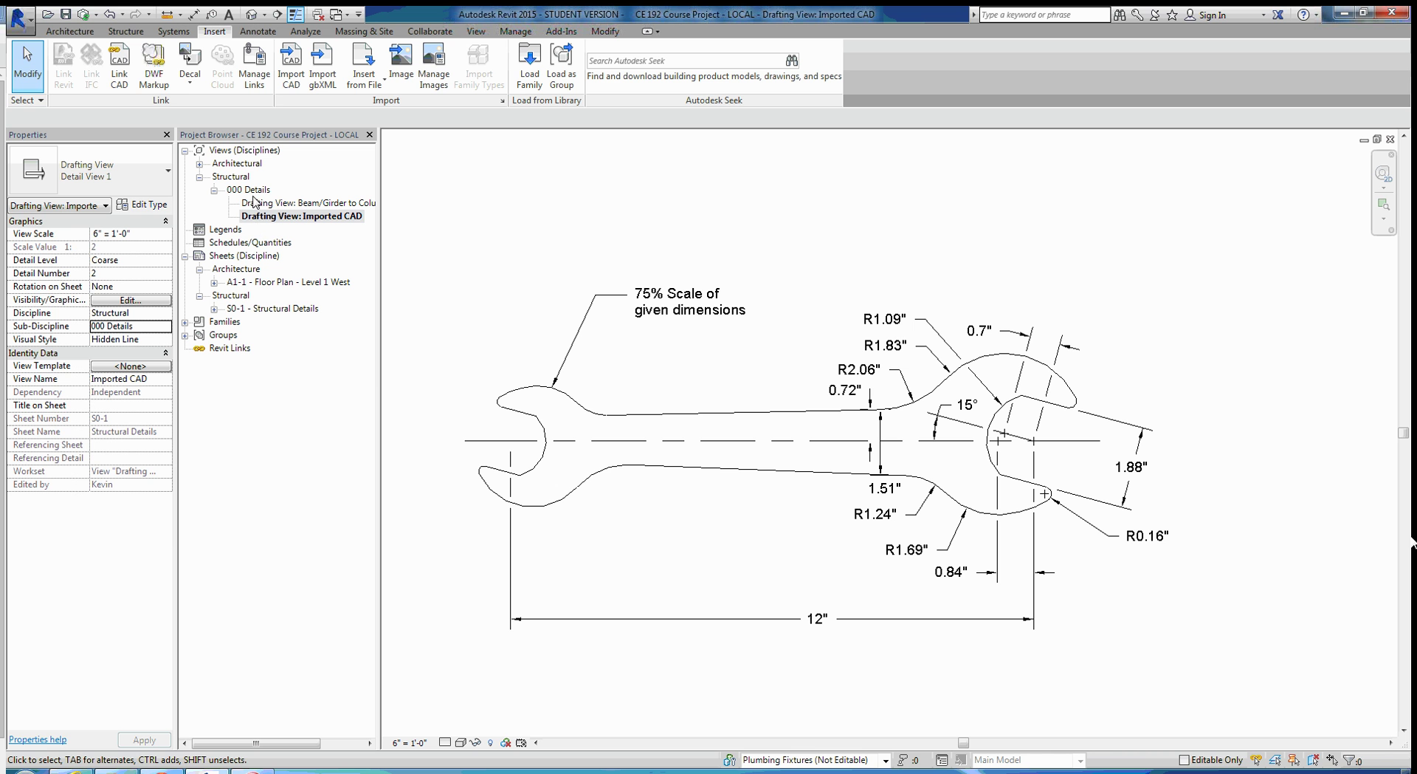
click(337, 429)
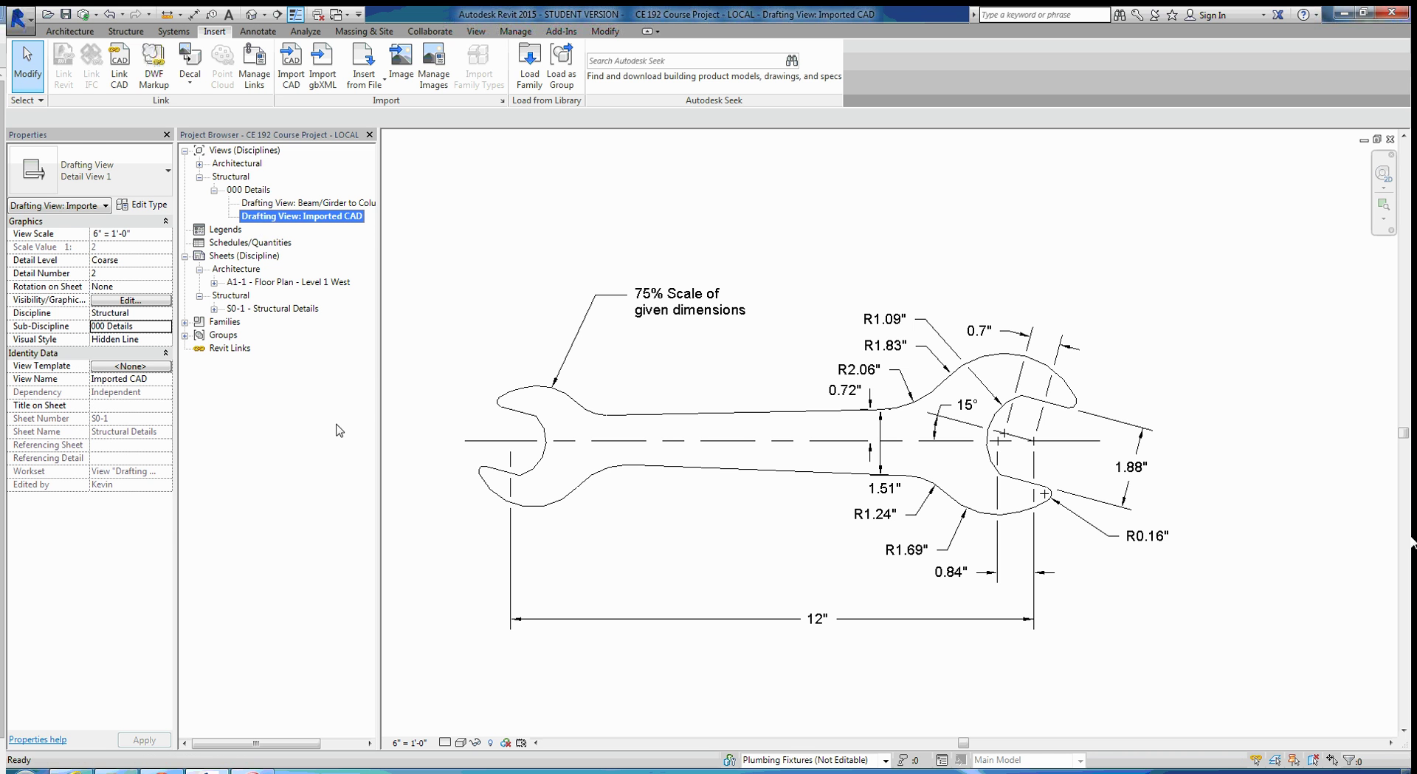
- Open the S0-1 Structural Details sheet and extend the Imported CAD view title line to span the wrench drawing
double_click(289, 309)
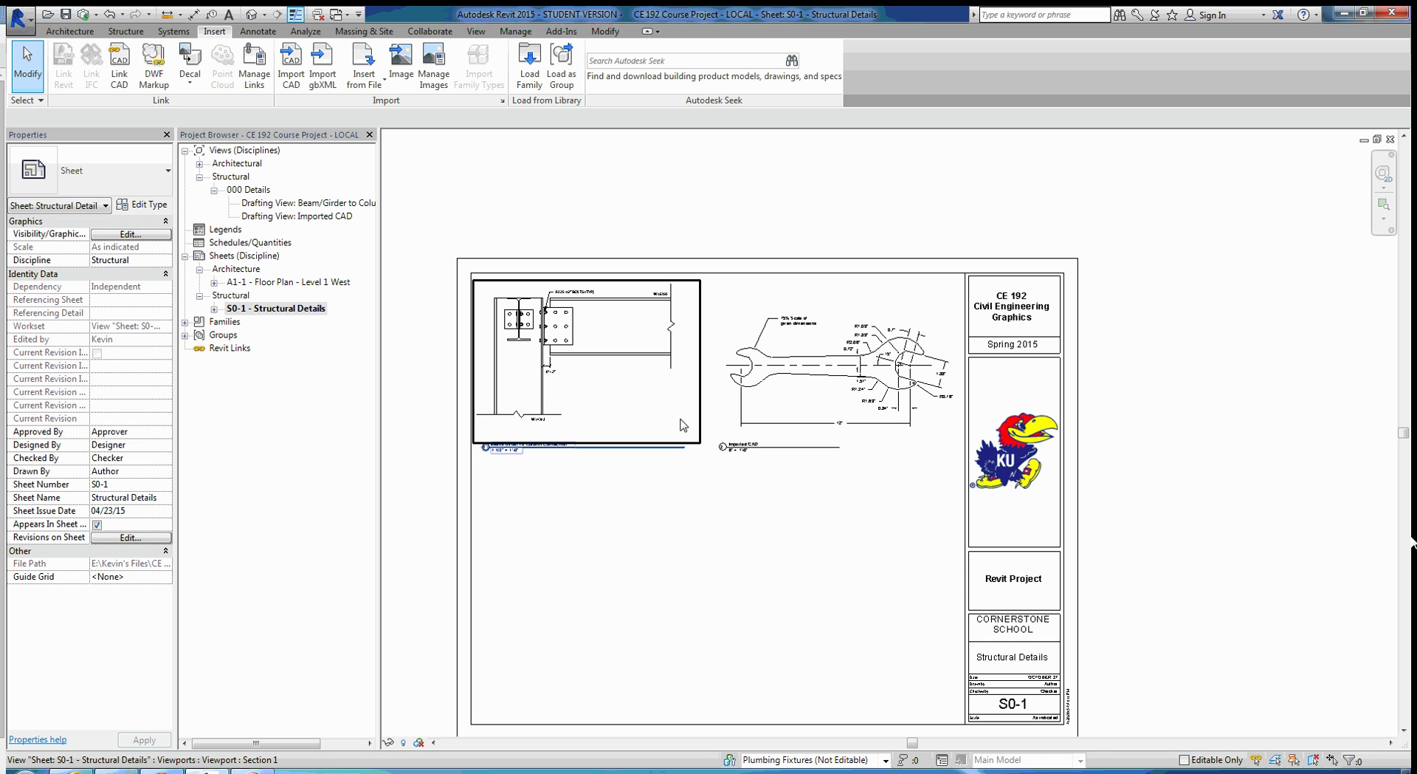
click(792, 414)
click(854, 552)
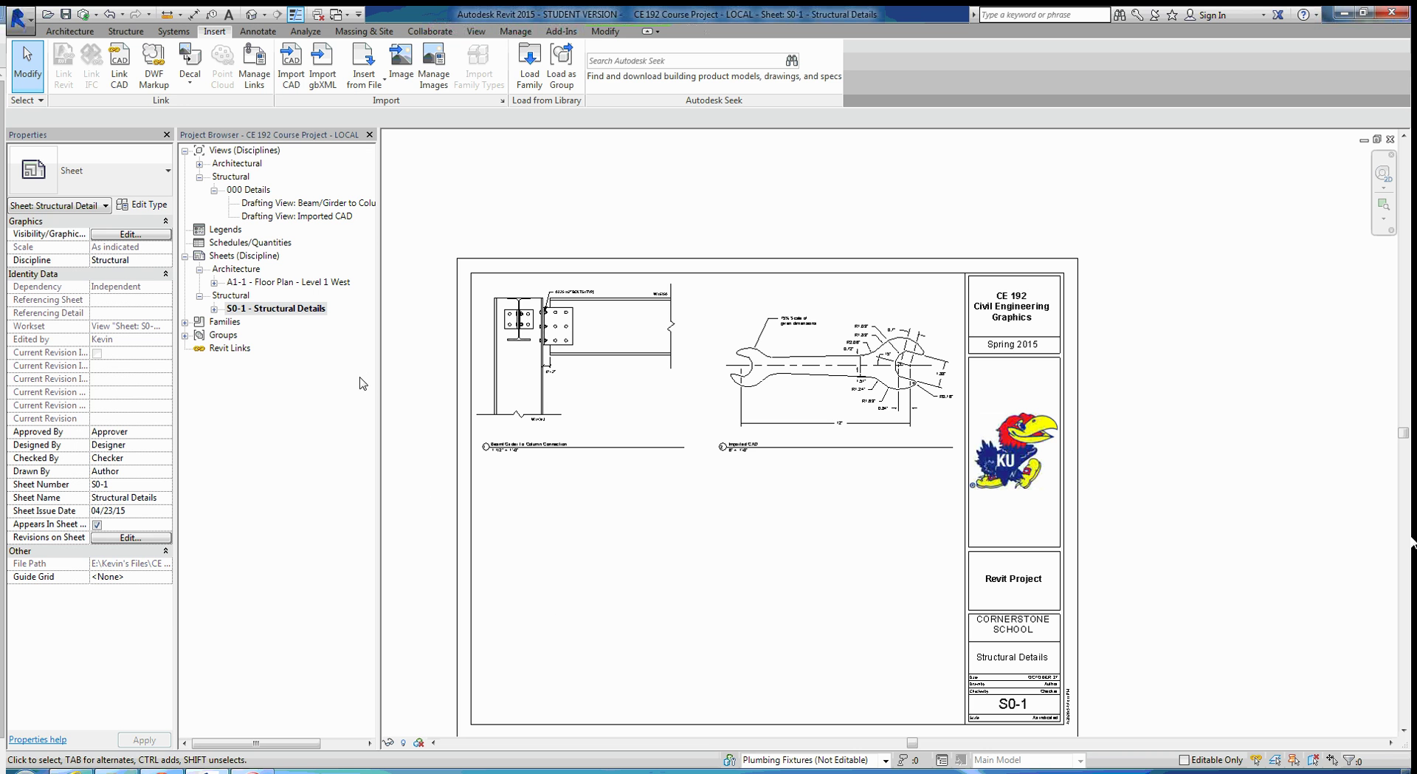
- In the Beam/Girder to Column Connection drafting view, draw two connected detail lines in the Medium Lines style in the empty area below the beam
double_click(329, 203)
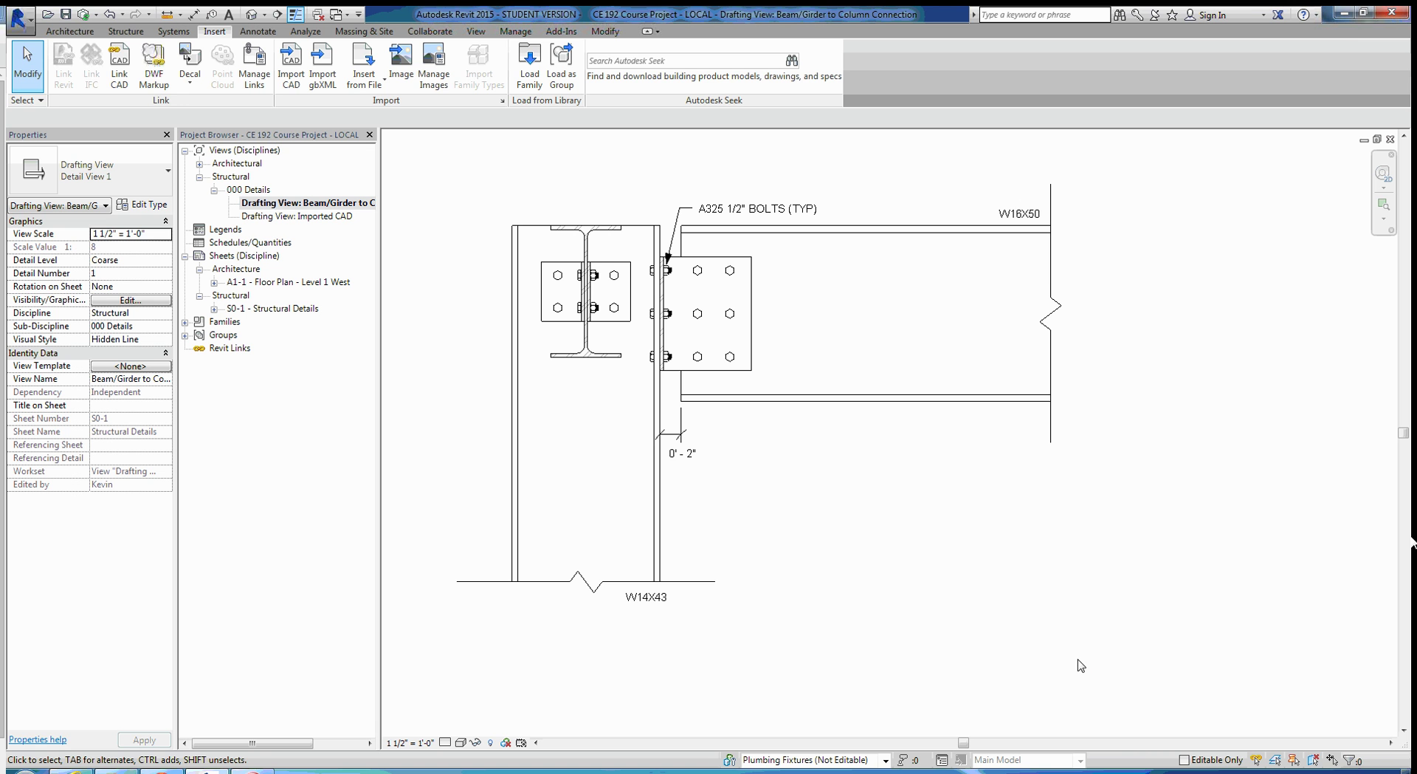
click(265, 34)
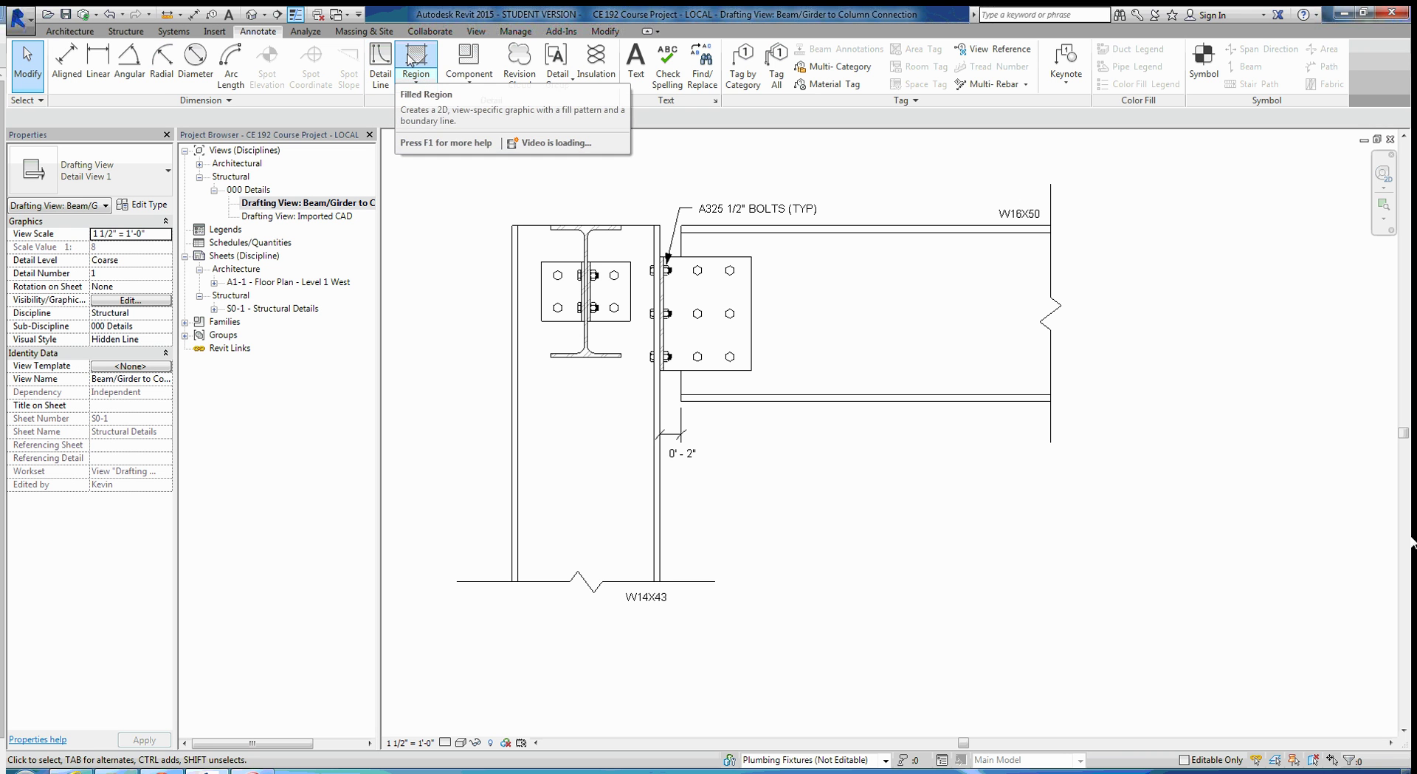
click(380, 63)
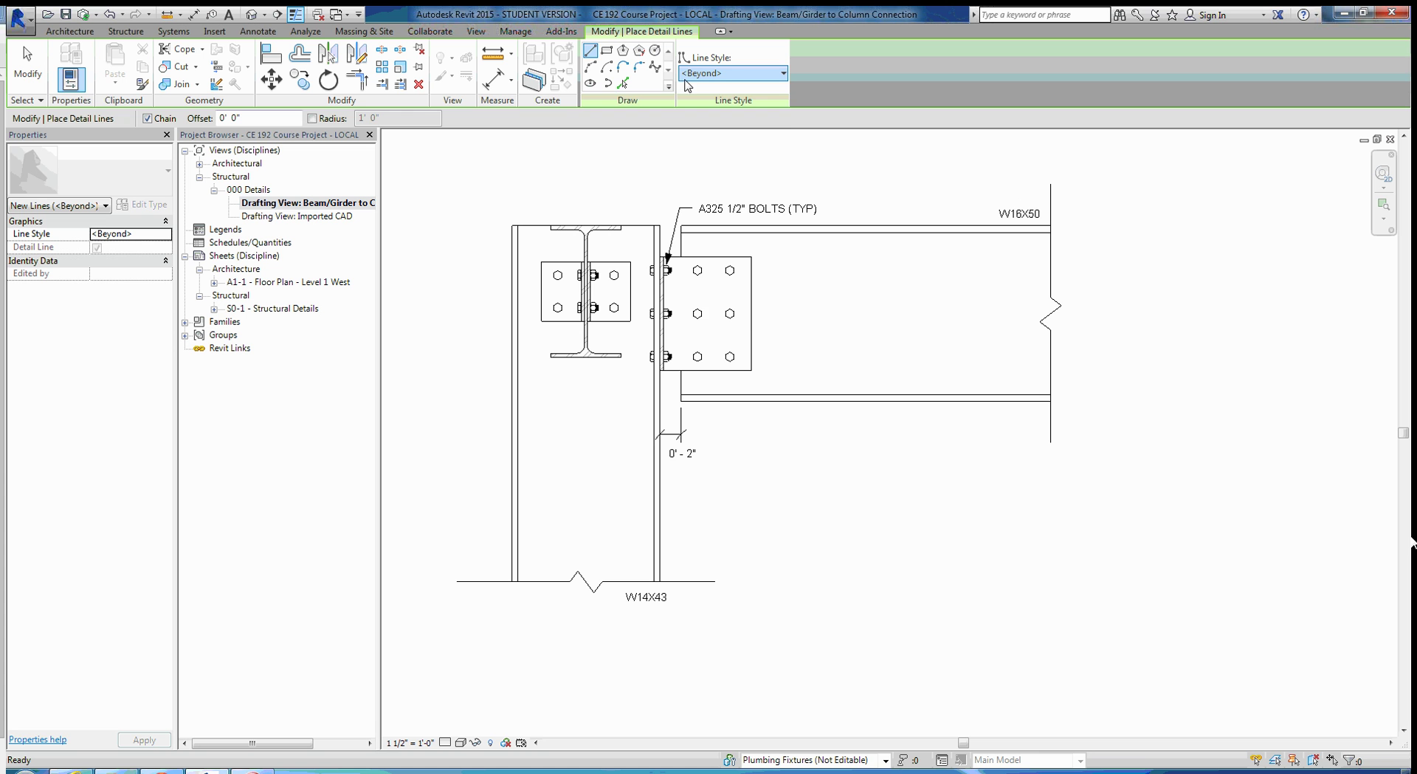
click(730, 73)
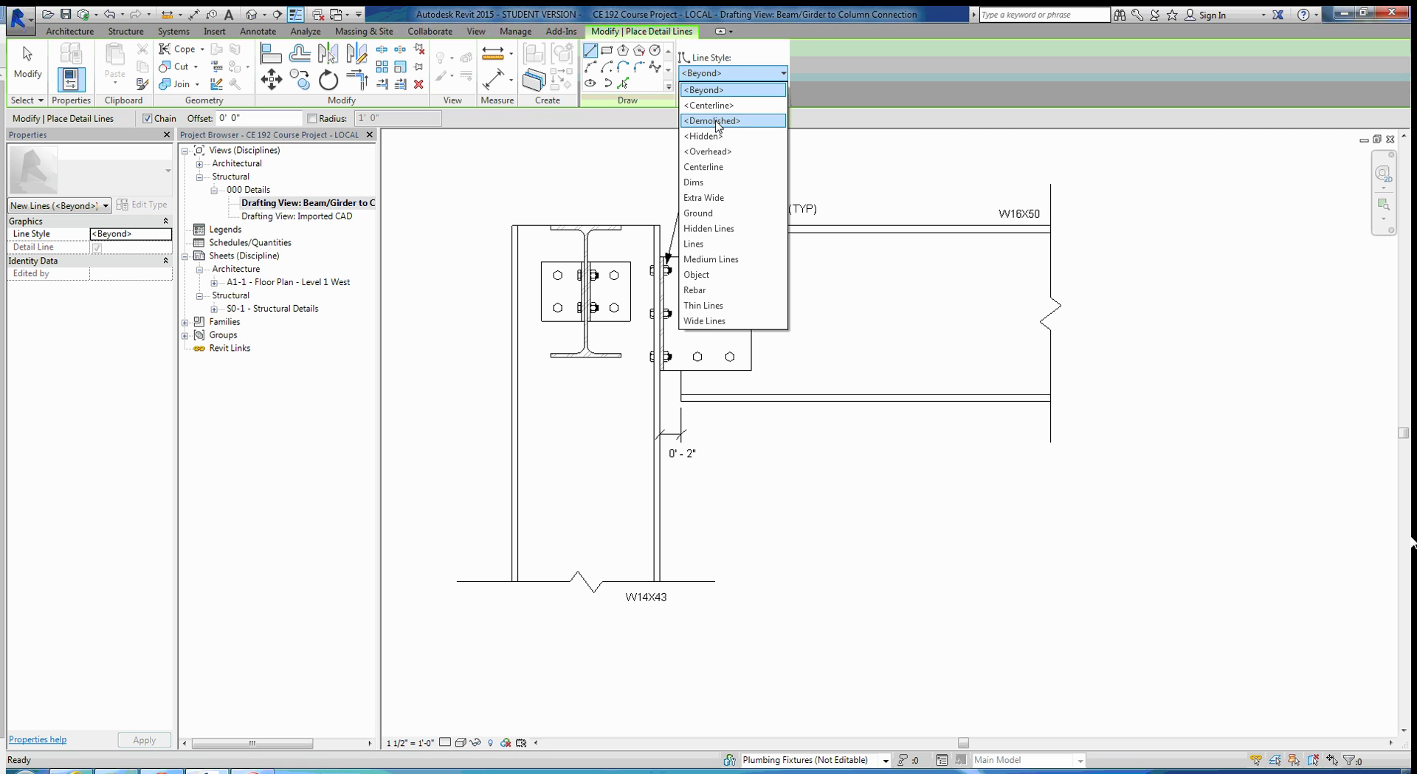
click(711, 259)
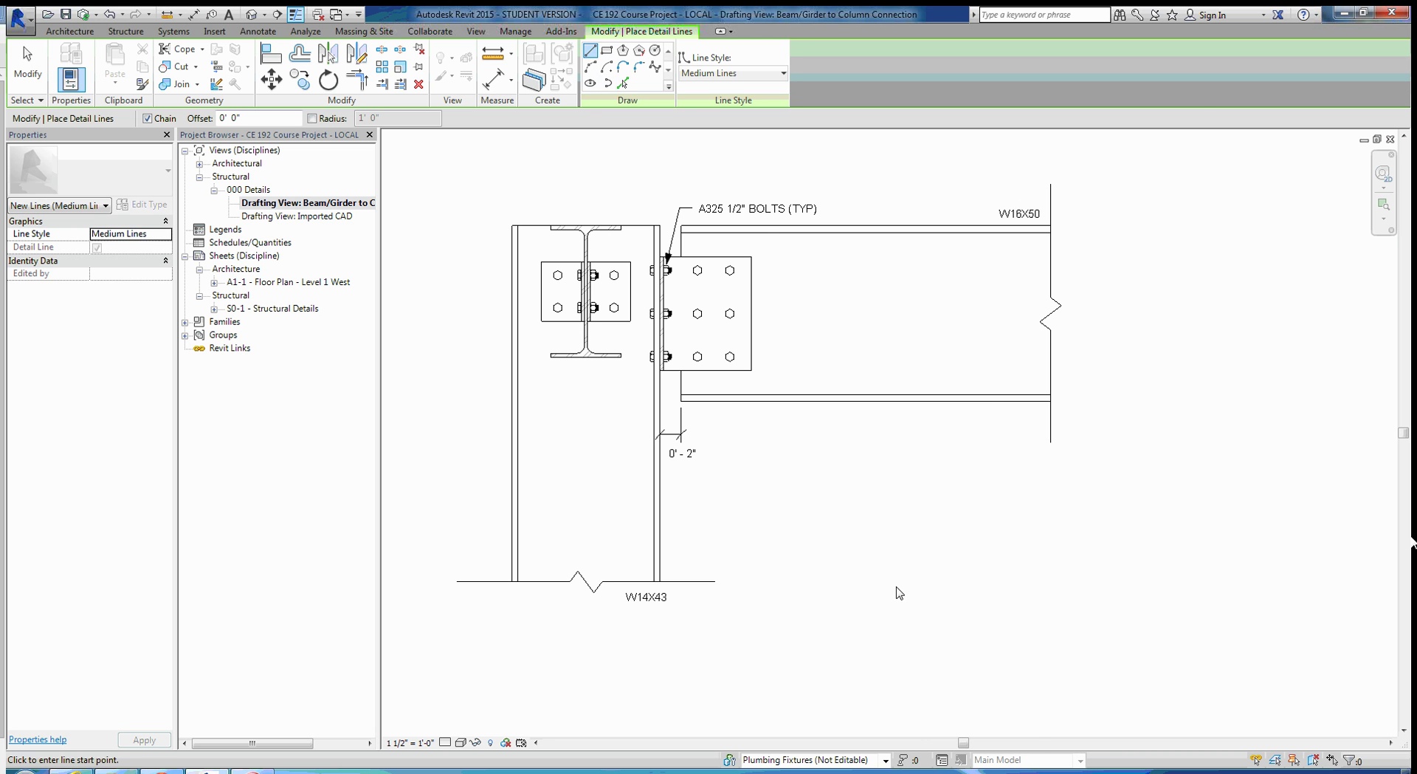
click(870, 663)
click(991, 524)
click(1181, 567)
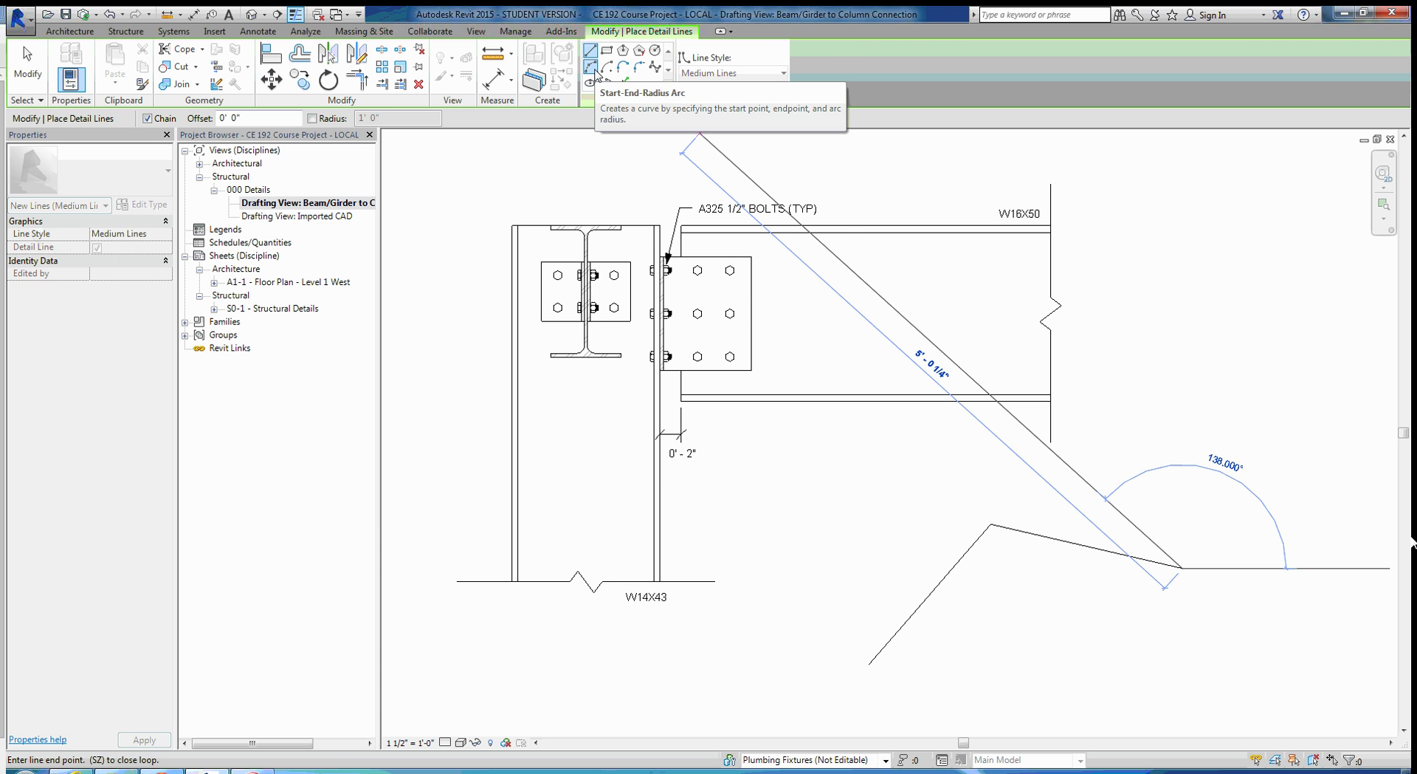
- Close the shape with a start-end-radius arc of about 1'-6 1/2" radius joining the two lines' free ends, and end the detail line command
click(591, 66)
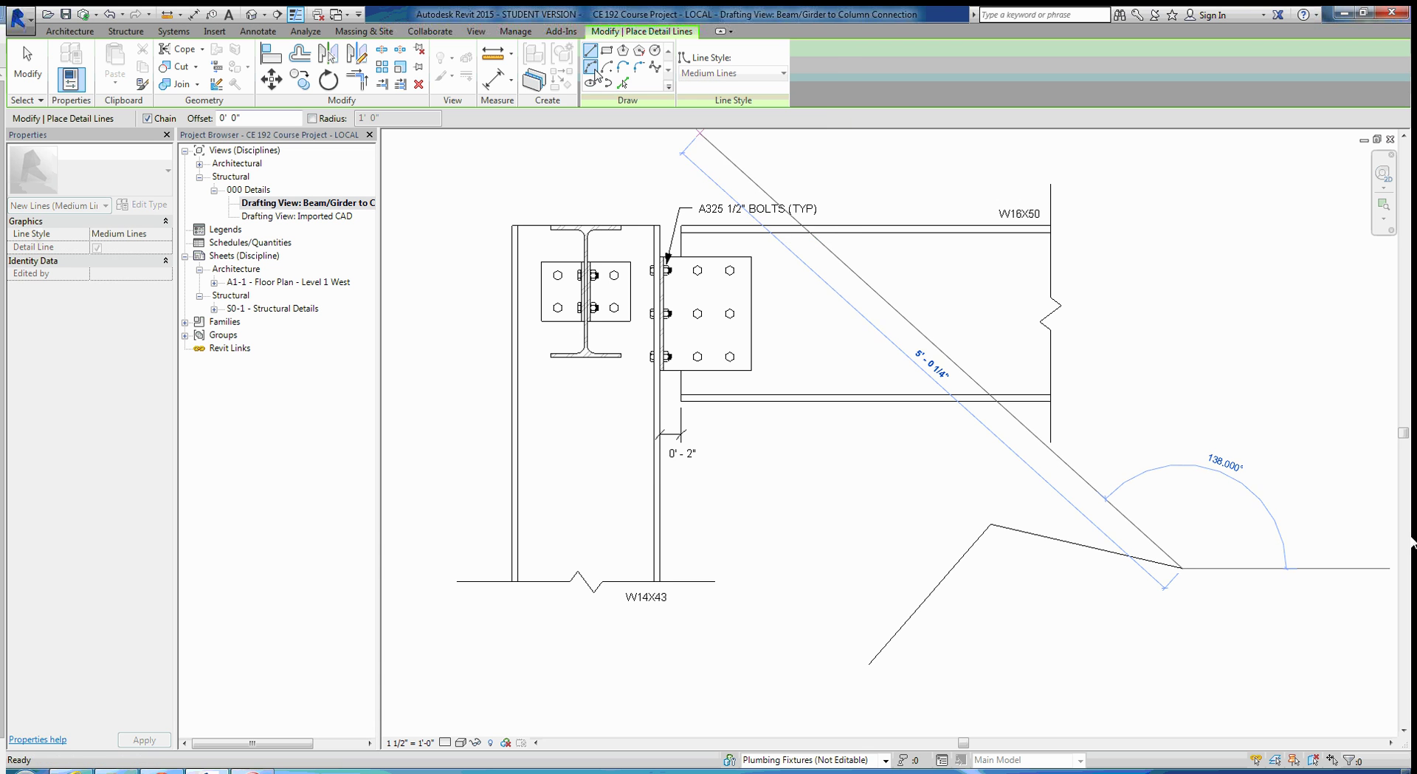
click(869, 663)
click(1054, 700)
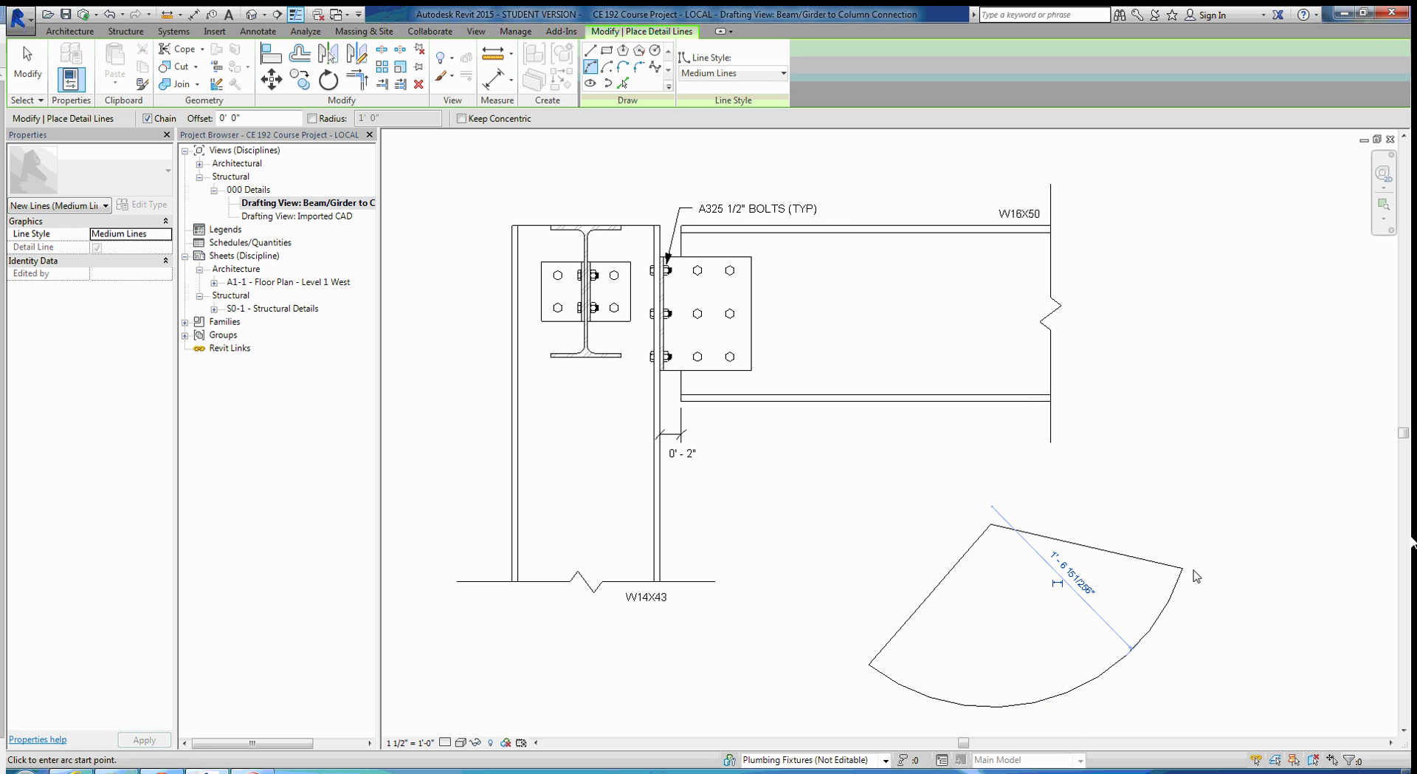
middle_drag(1061, 631, 846, 532)
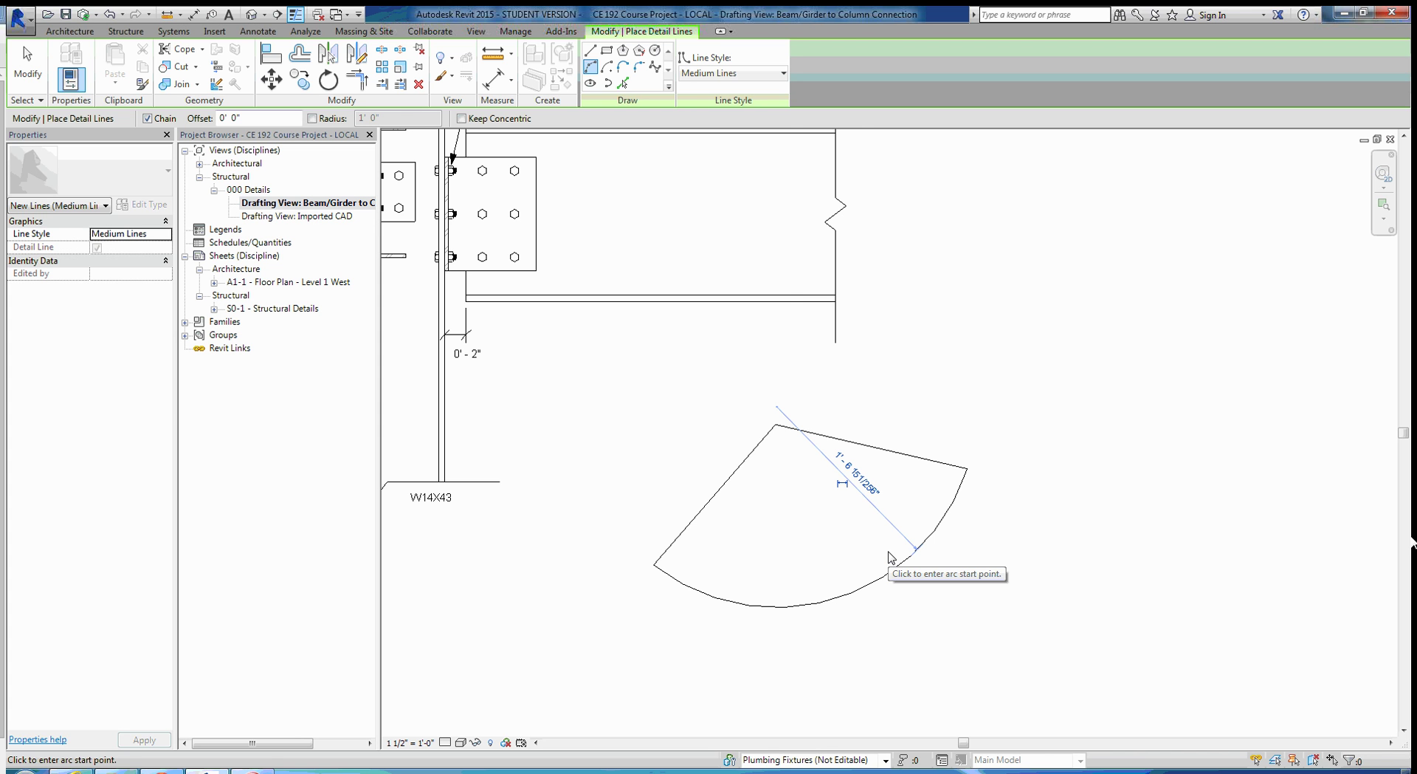
click(702, 73)
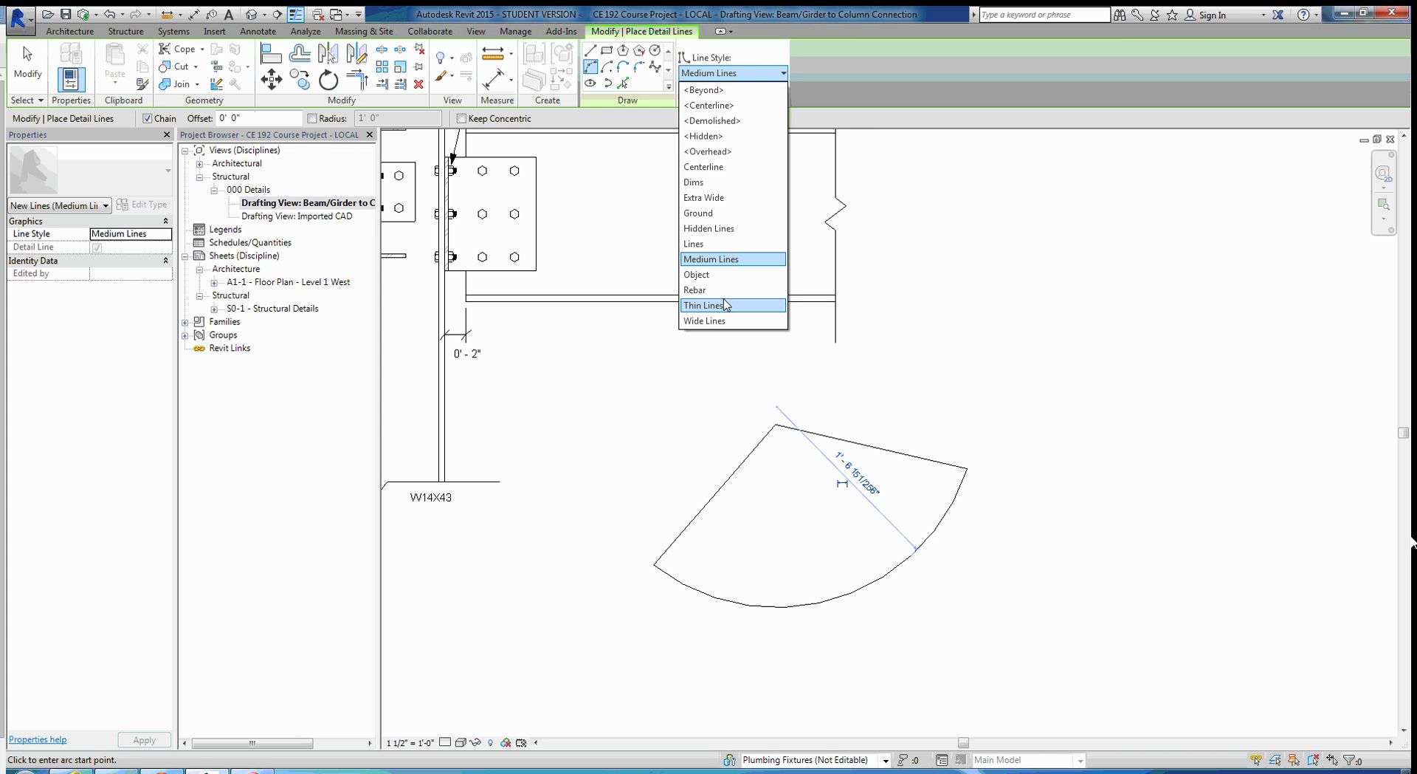
click(752, 70)
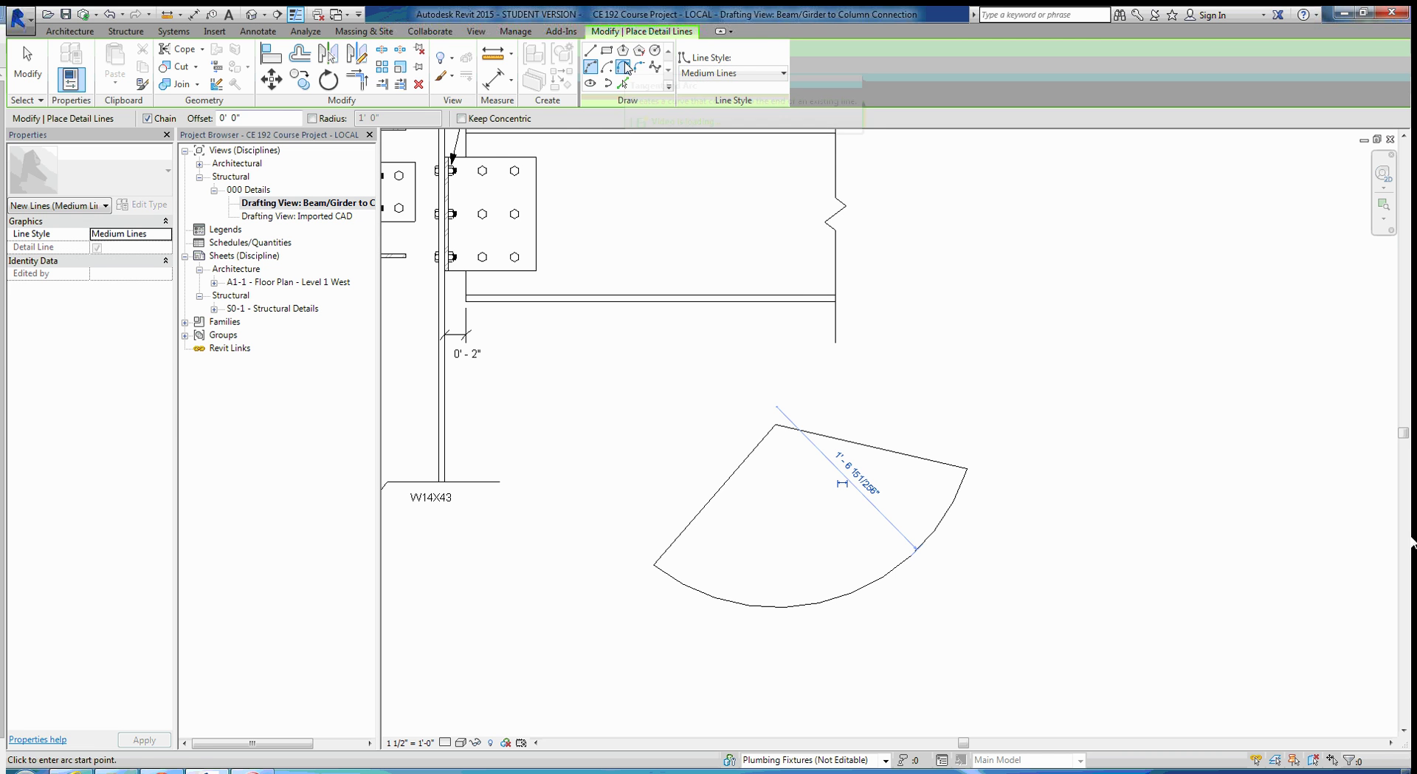
key(Escape)
key(Escape)
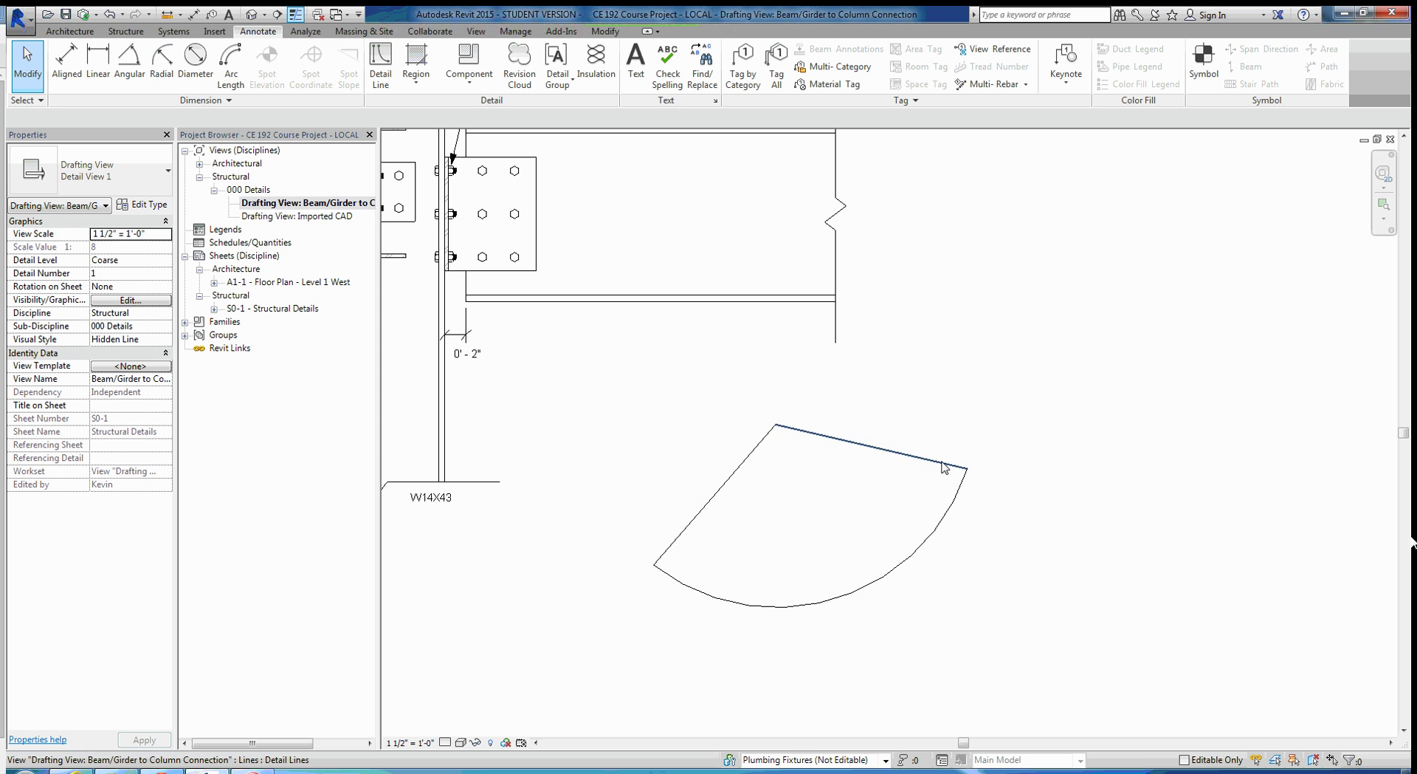
- Start a filled region with Wide Lines boundaries and sketch a rectangle about 3'-0" wide in the empty area beyond the beam's break line
scroll(982, 619, down, 3)
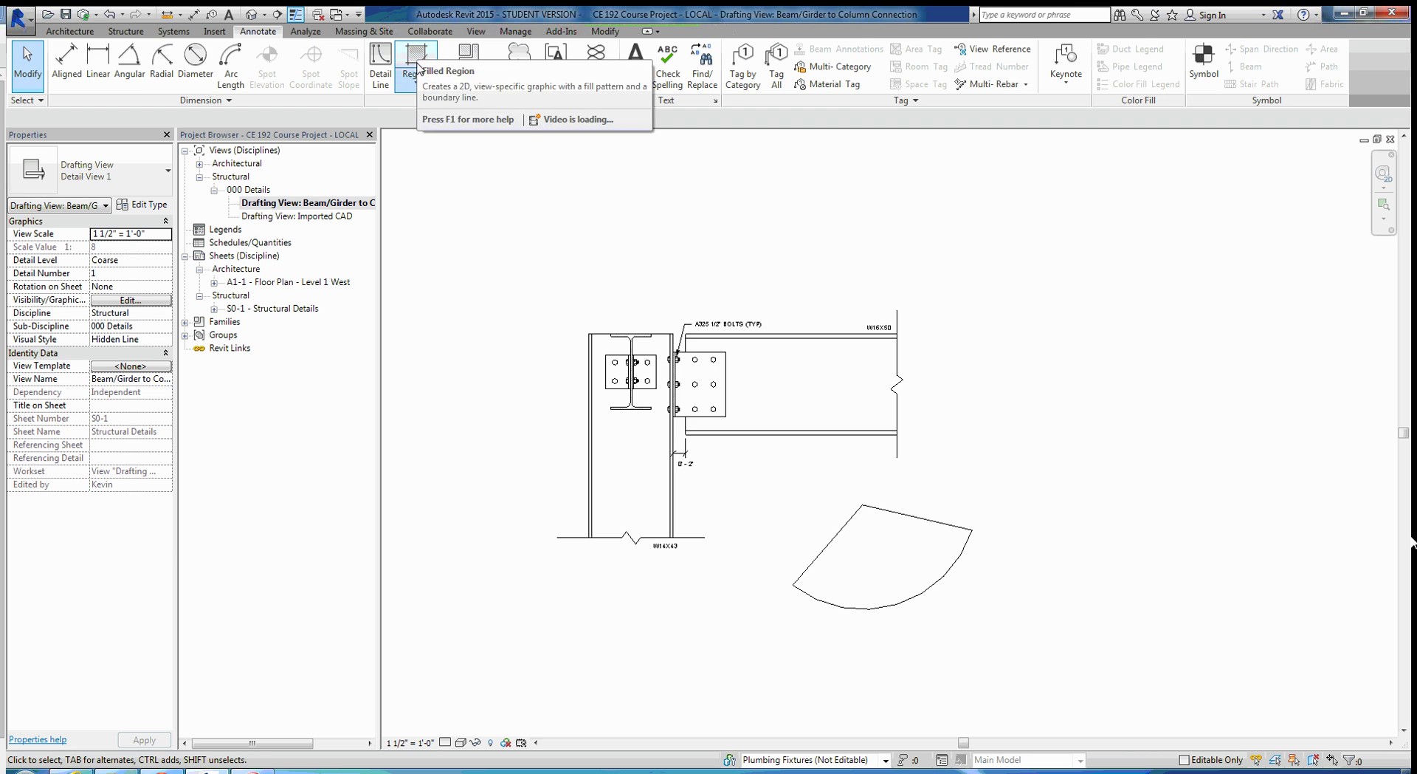
click(416, 68)
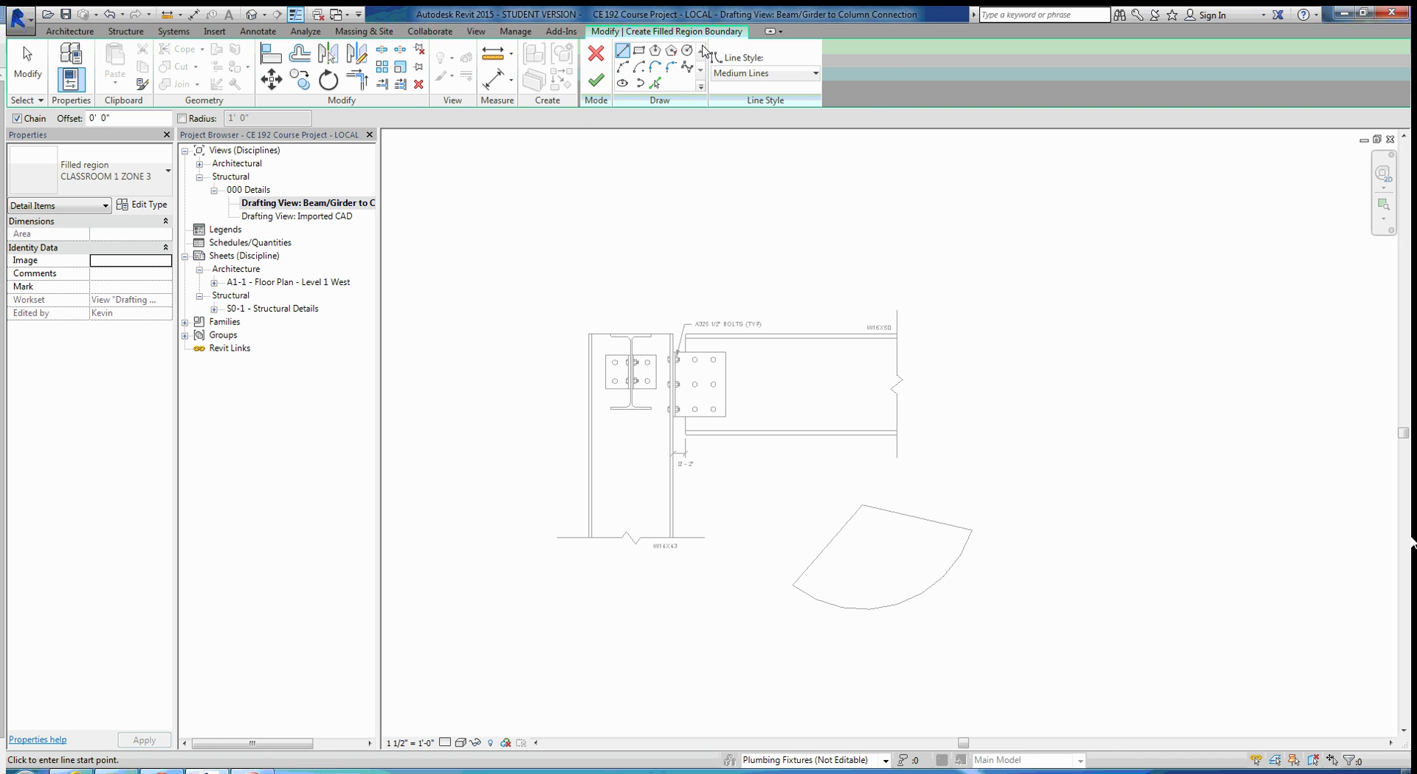
click(726, 74)
click(734, 72)
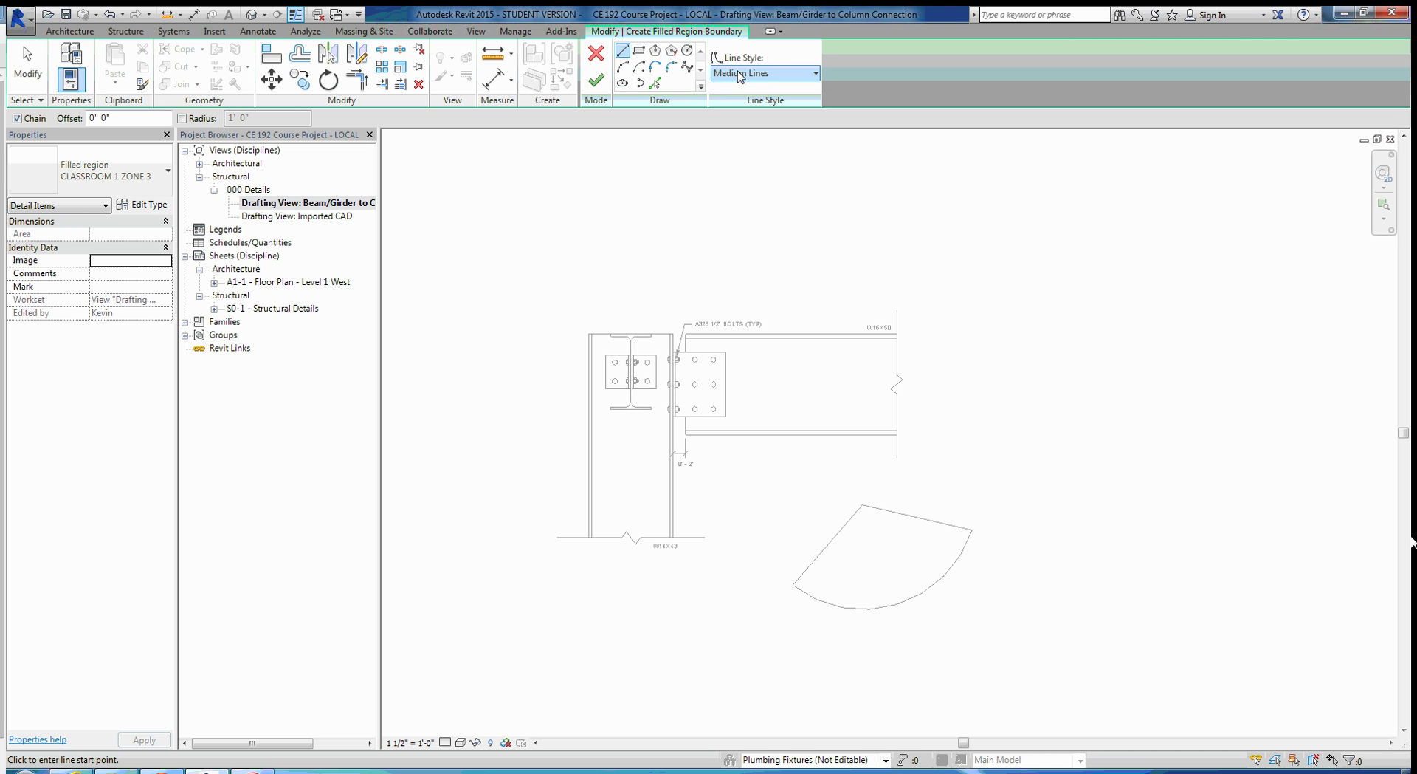
click(740, 75)
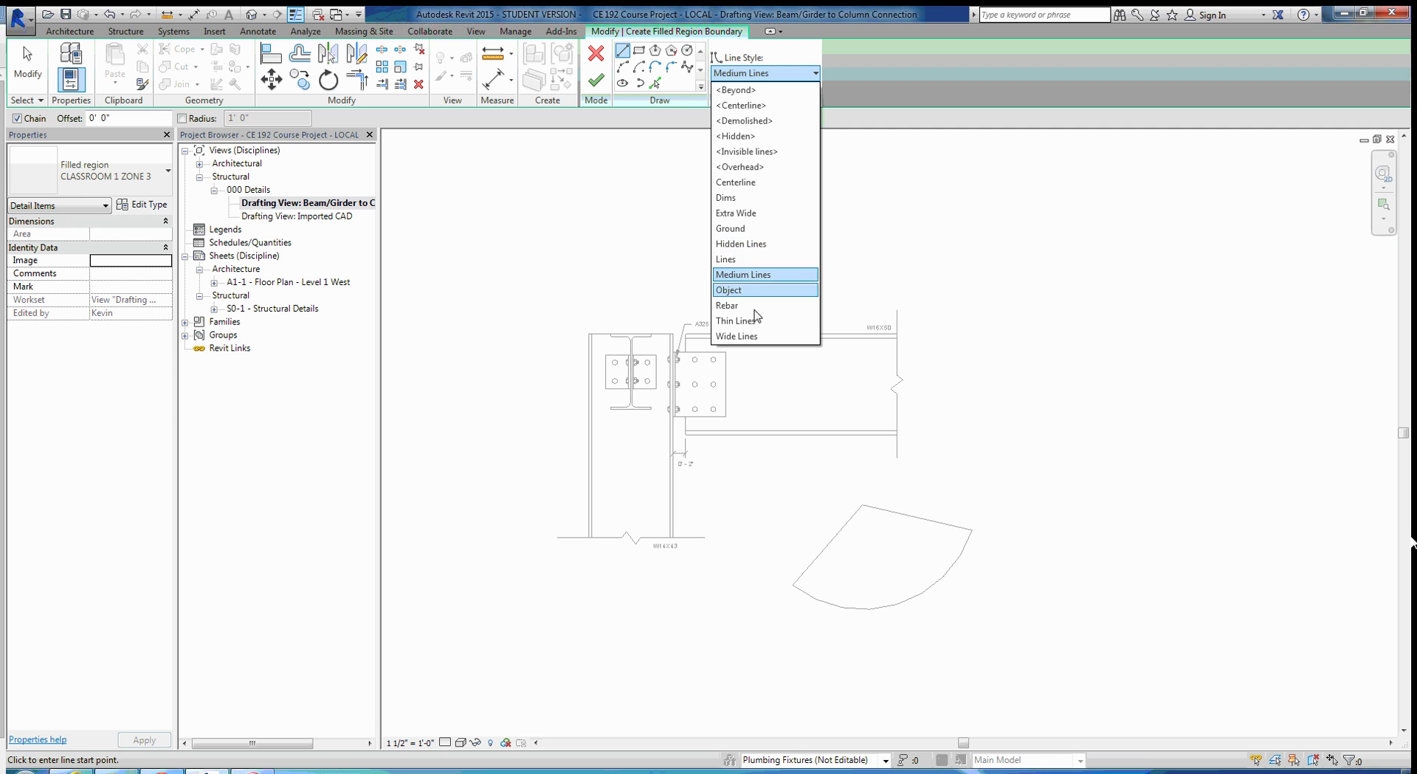
click(753, 337)
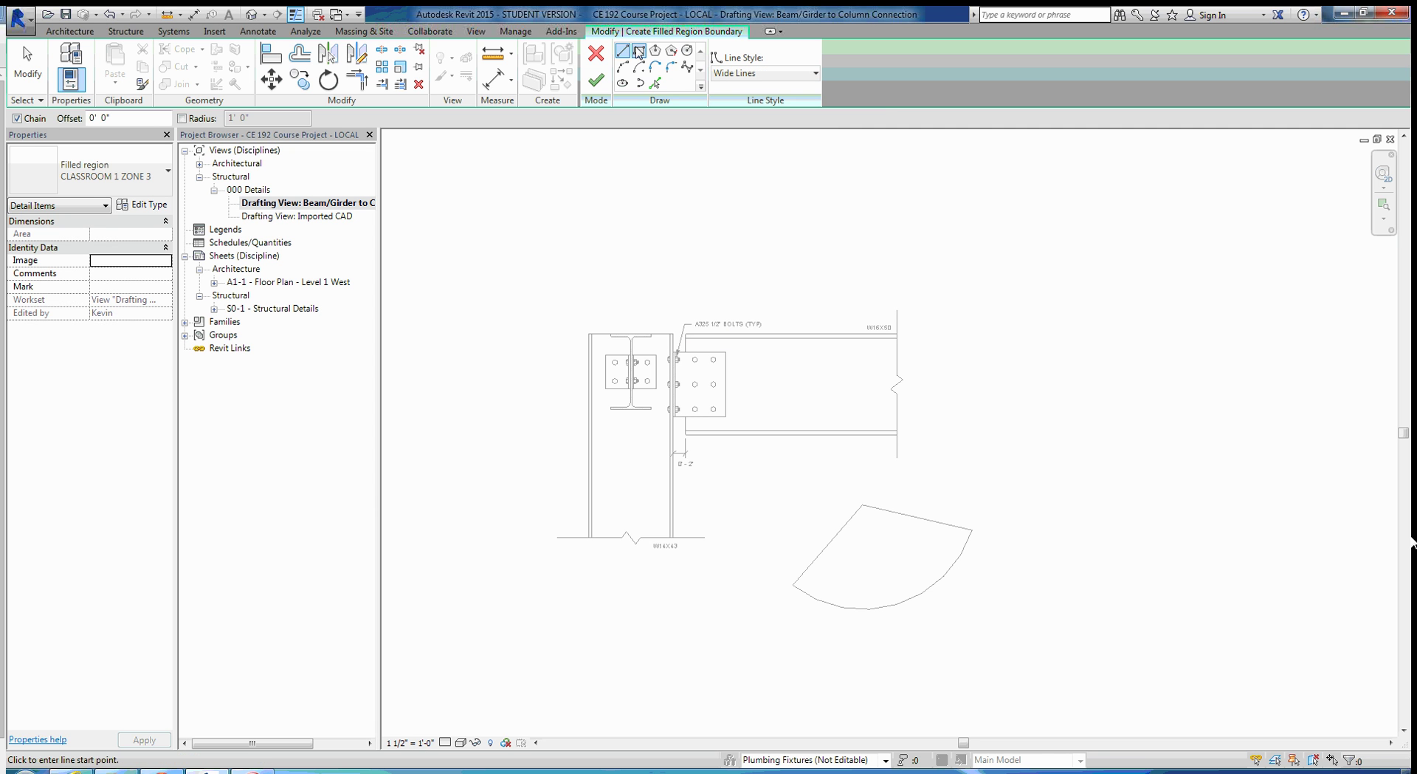
click(639, 52)
click(1009, 282)
click(1230, 479)
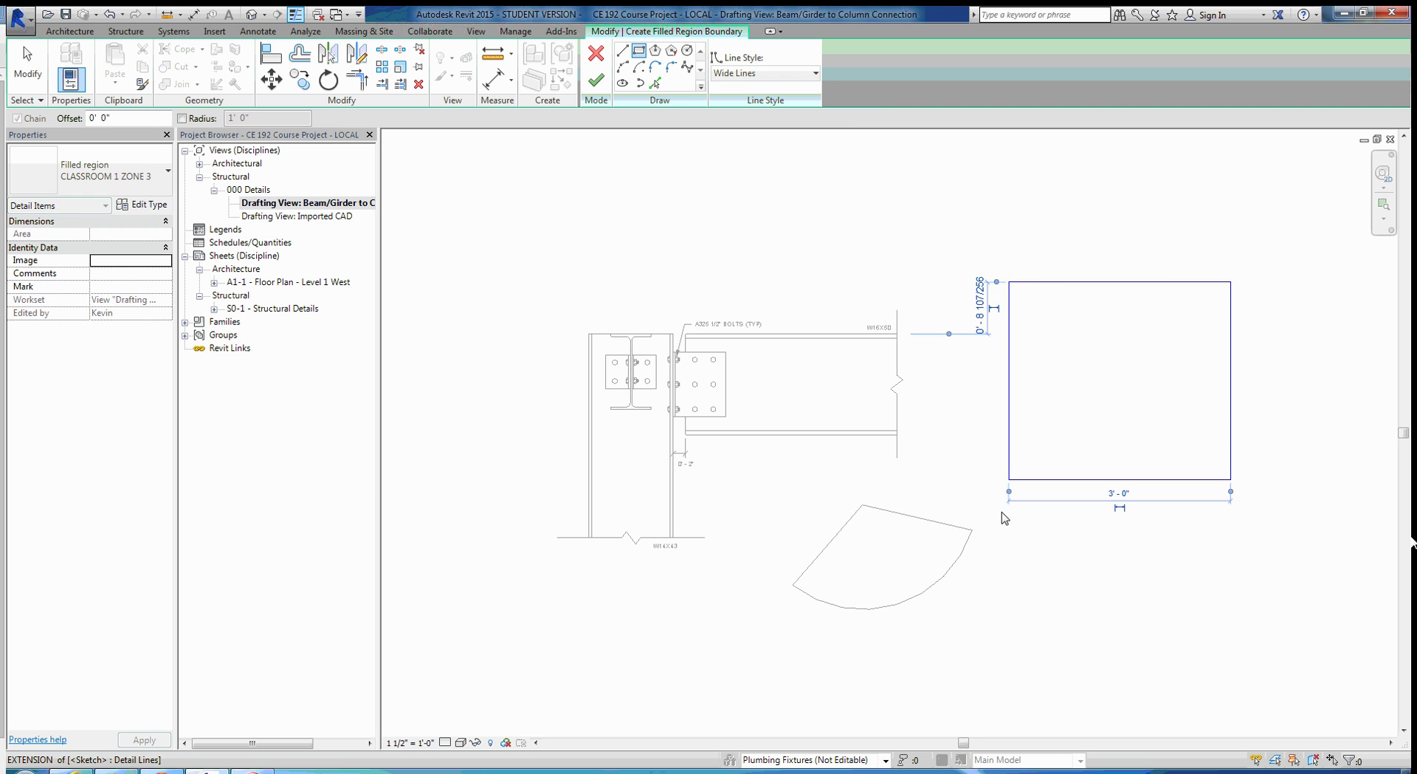
- Assign the black filled region type to the sketch and duplicate it as a new type named White
click(151, 181)
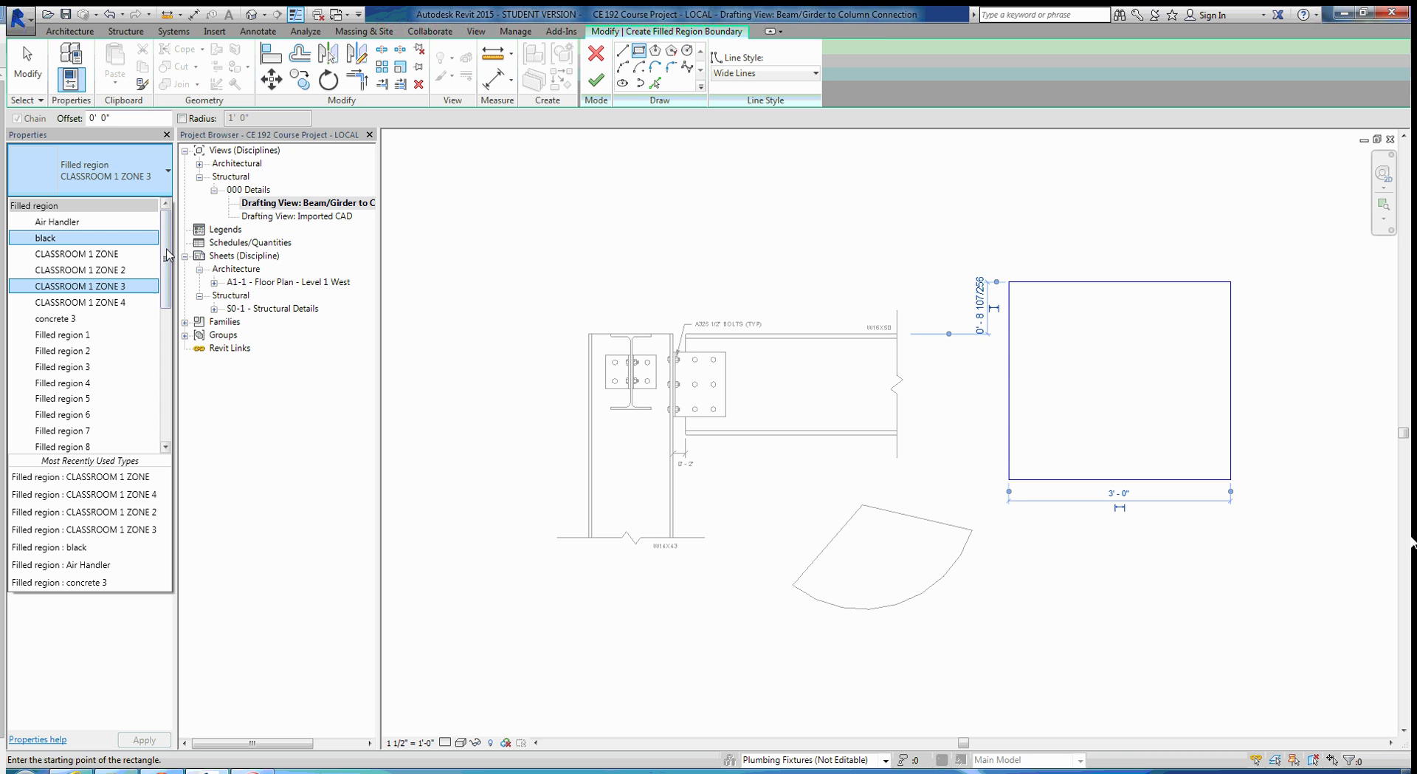
mouse_move(166, 265)
mouse_down()
mouse_move(165, 397)
mouse_move(163, 246)
mouse_up()
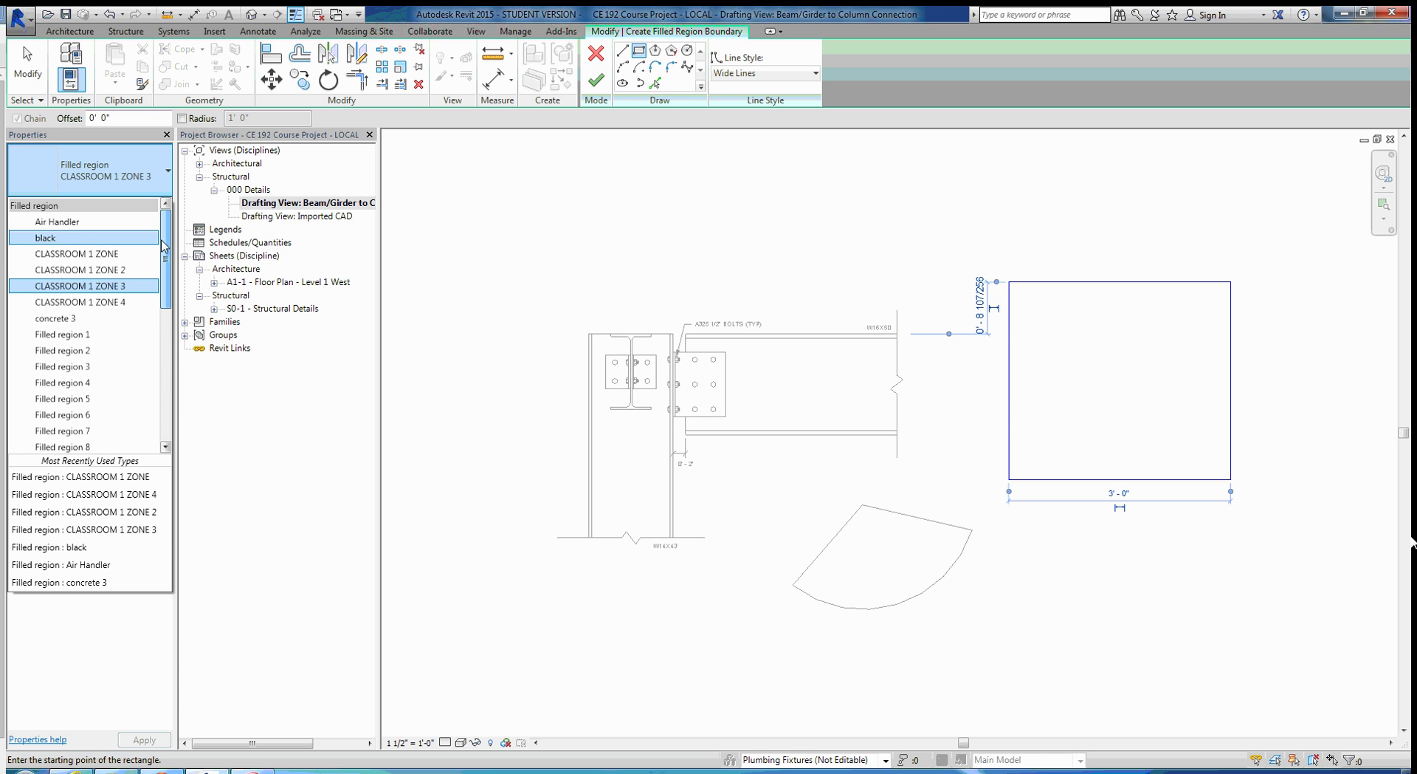
click(50, 238)
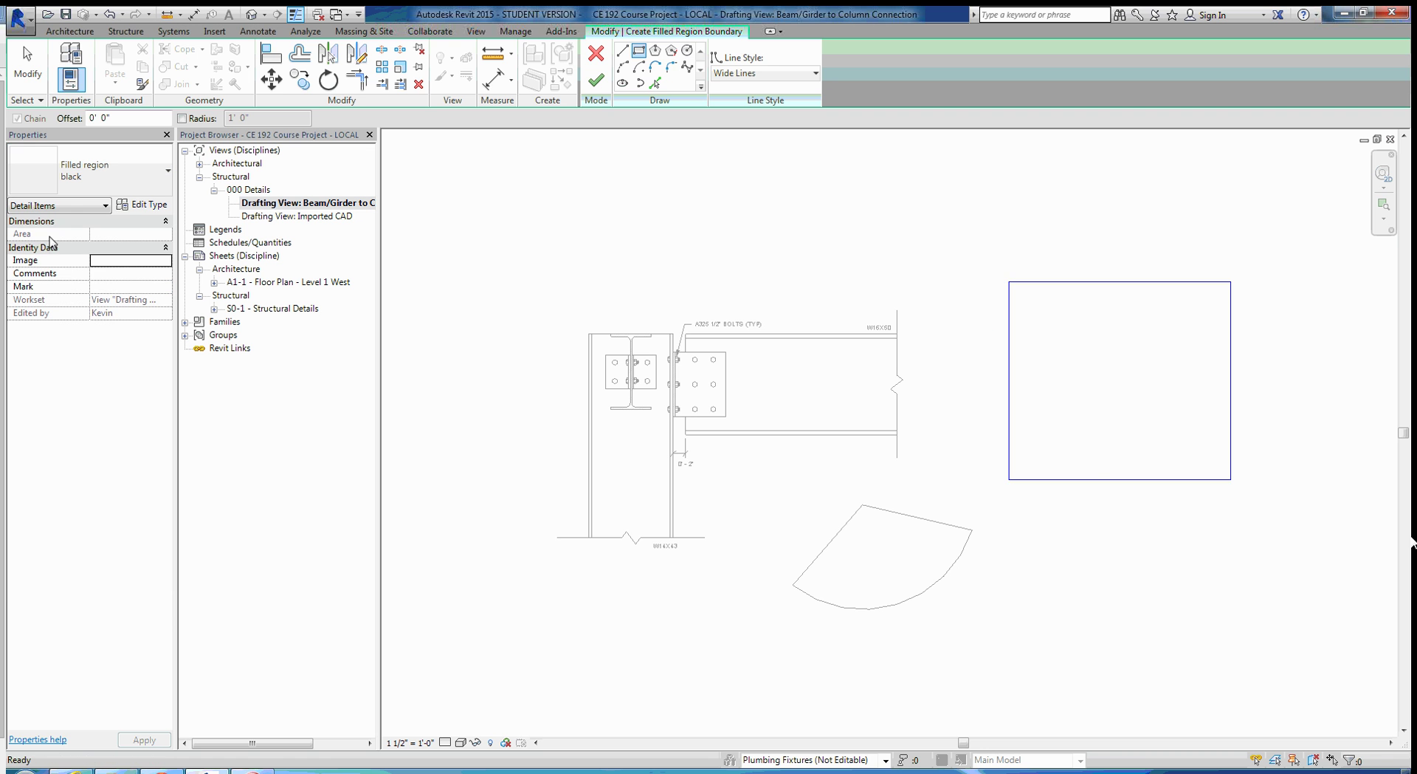
click(140, 205)
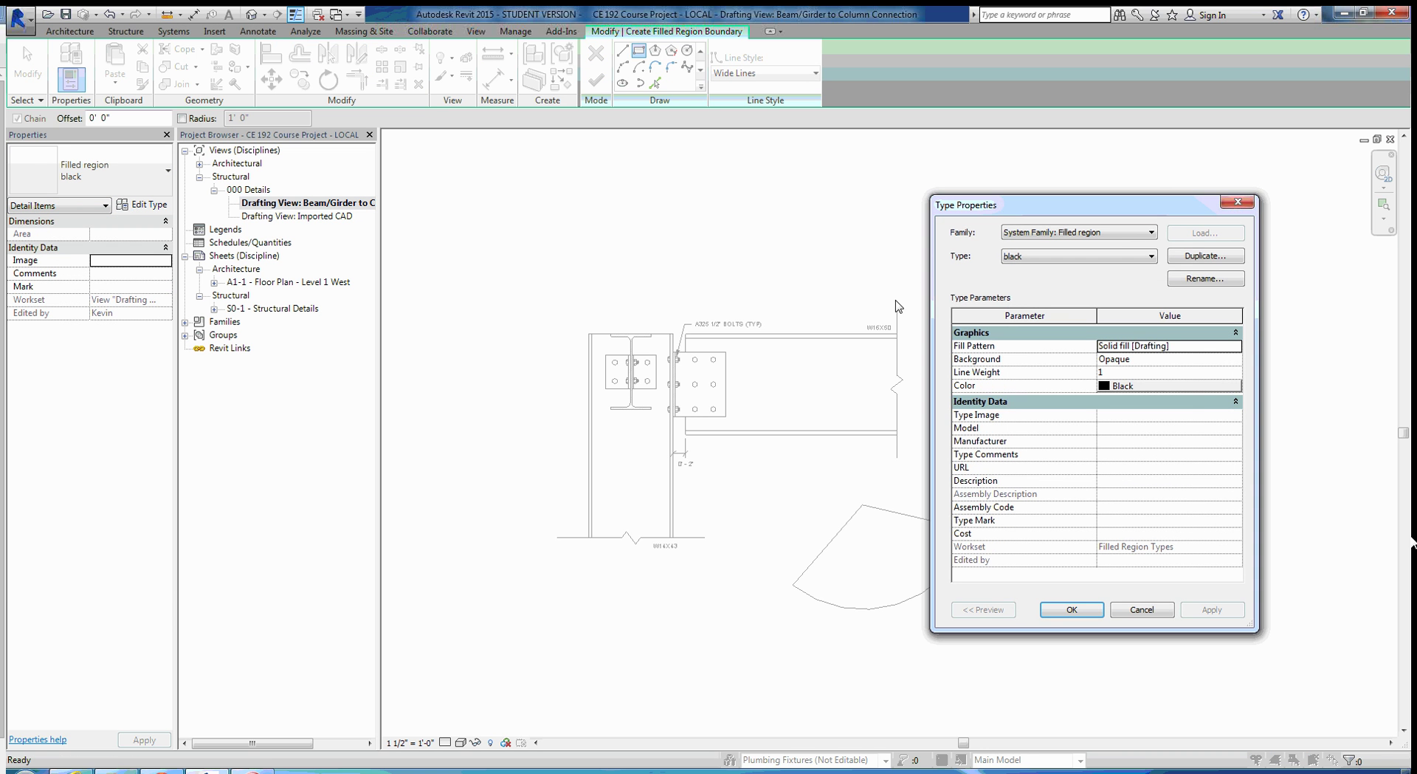
click(1196, 258)
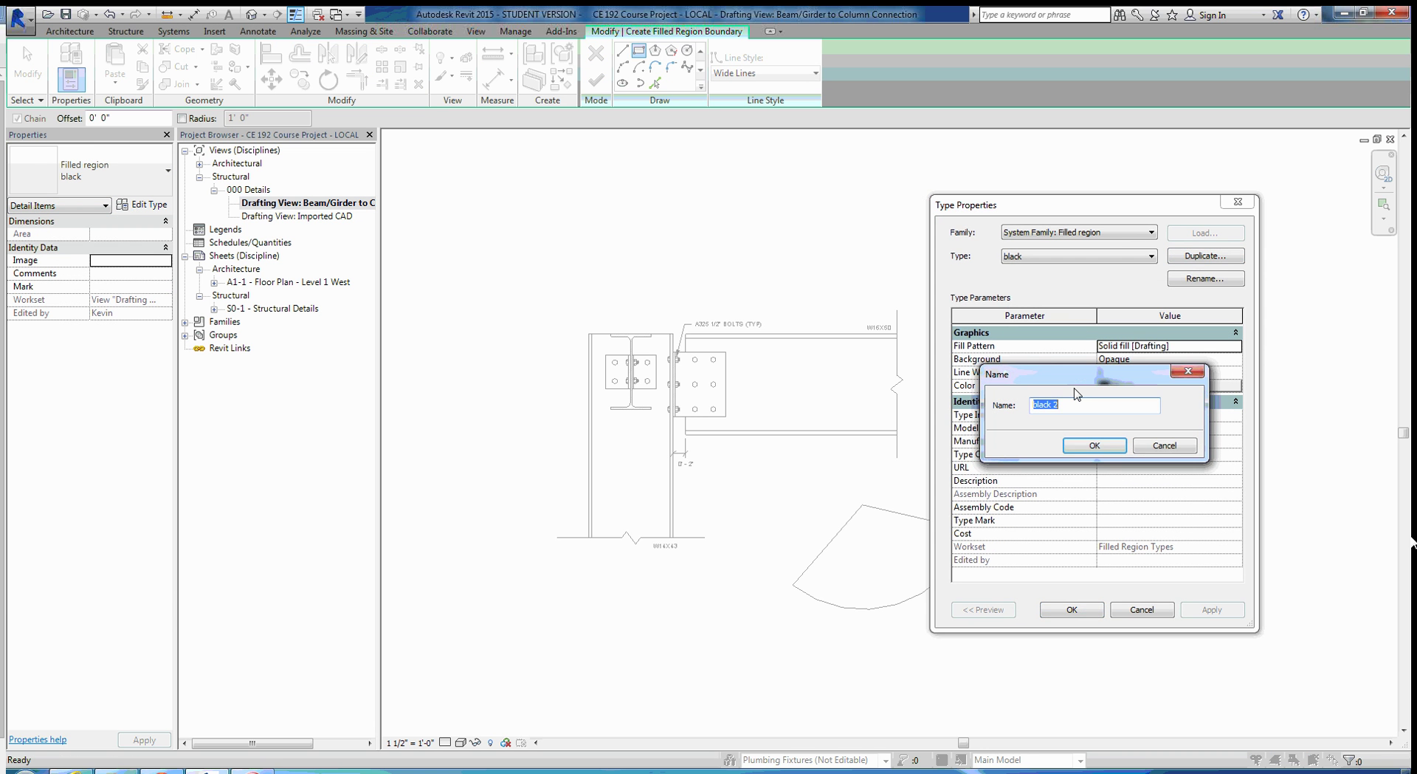
text(White)
key(Return)
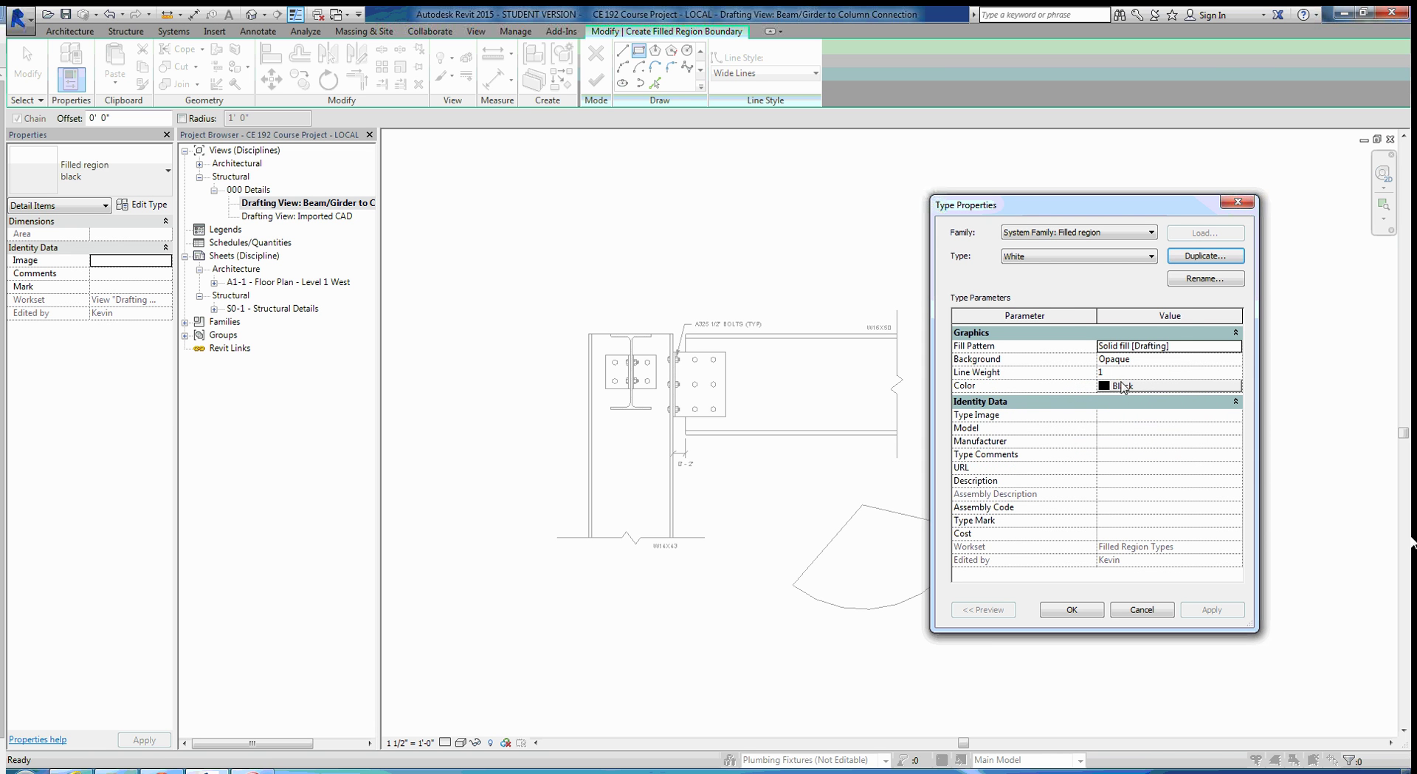
- Set the White type's color to white, accept its properties, and finish the filled region
click(1122, 386)
click(1075, 392)
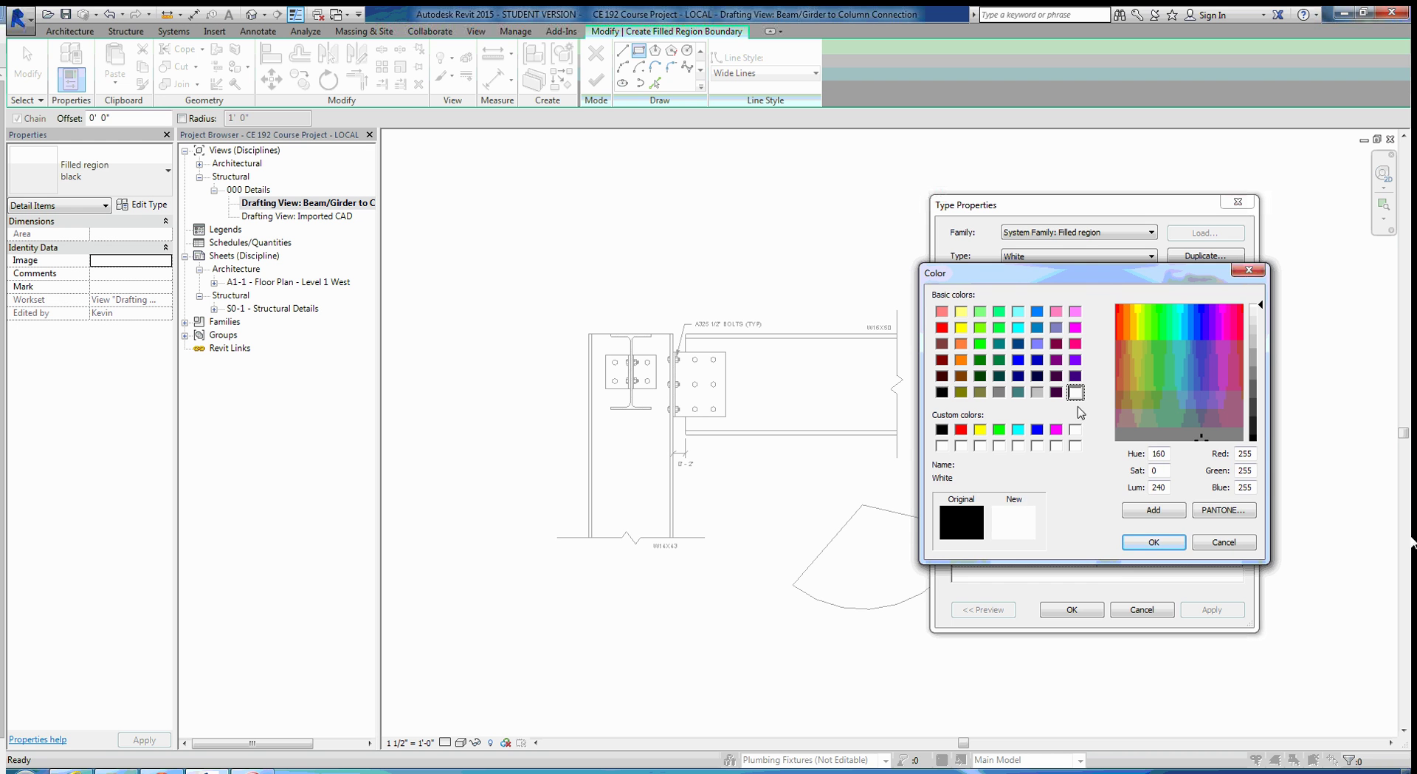
click(1153, 541)
click(1072, 610)
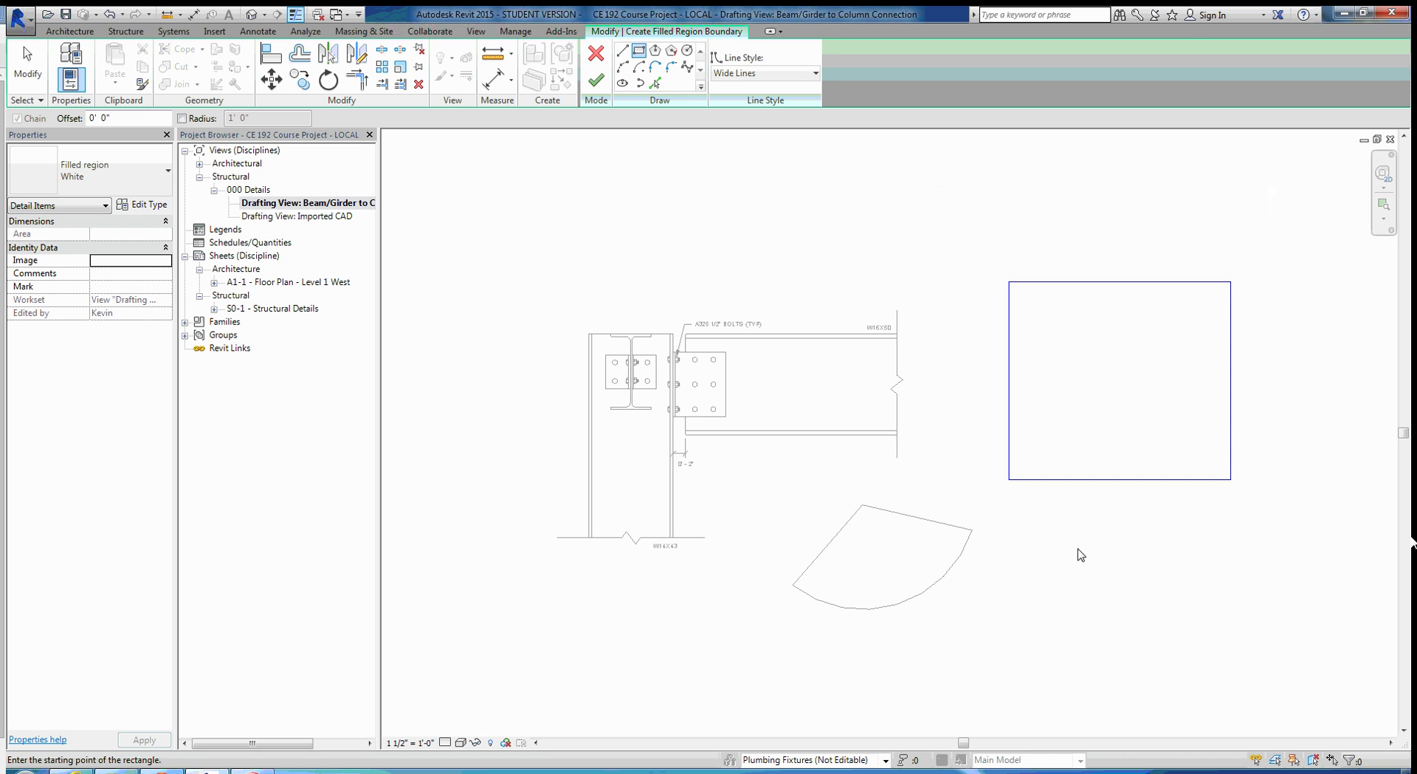
click(595, 79)
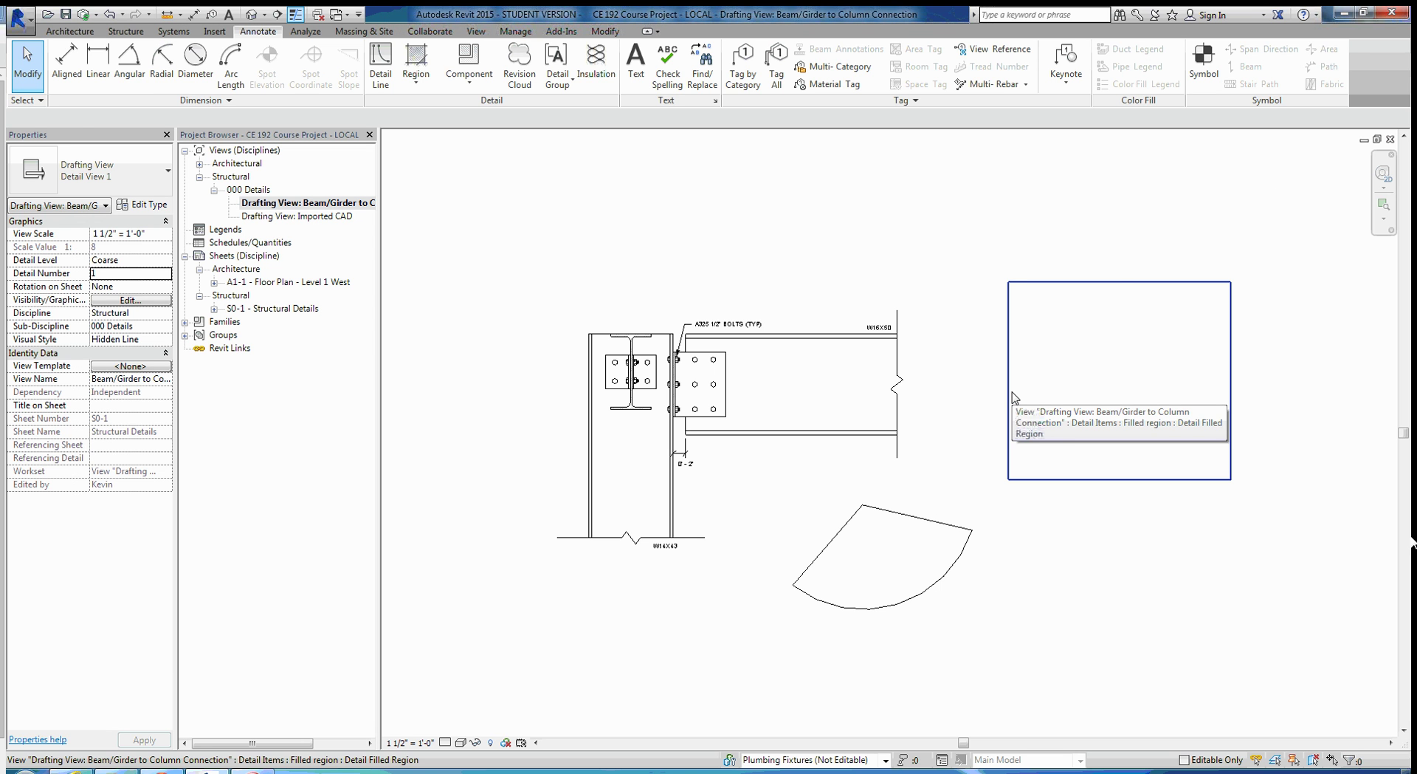
- Move the white filled region over the right part of the detail-line arc shape and bring it to the front
drag(1009, 392, 933, 561)
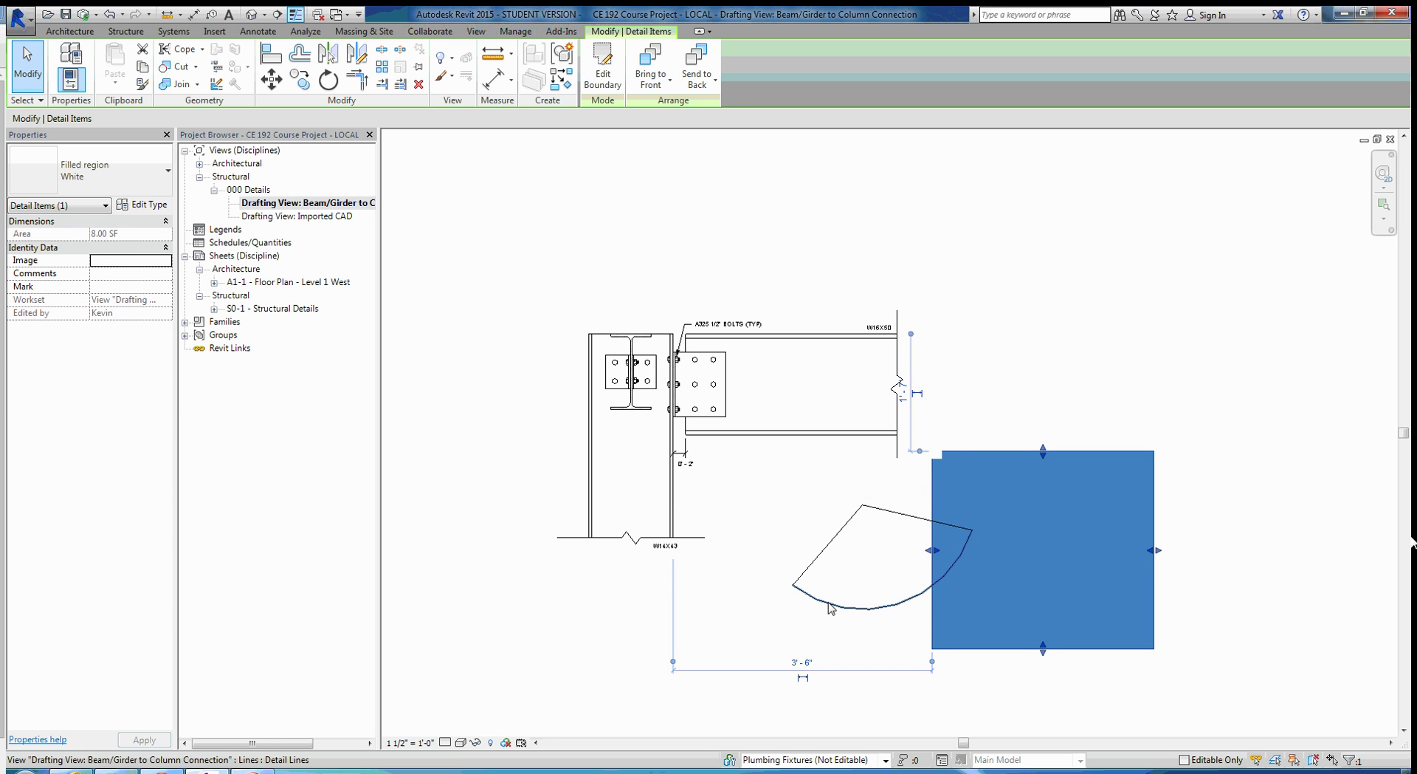
click(995, 400)
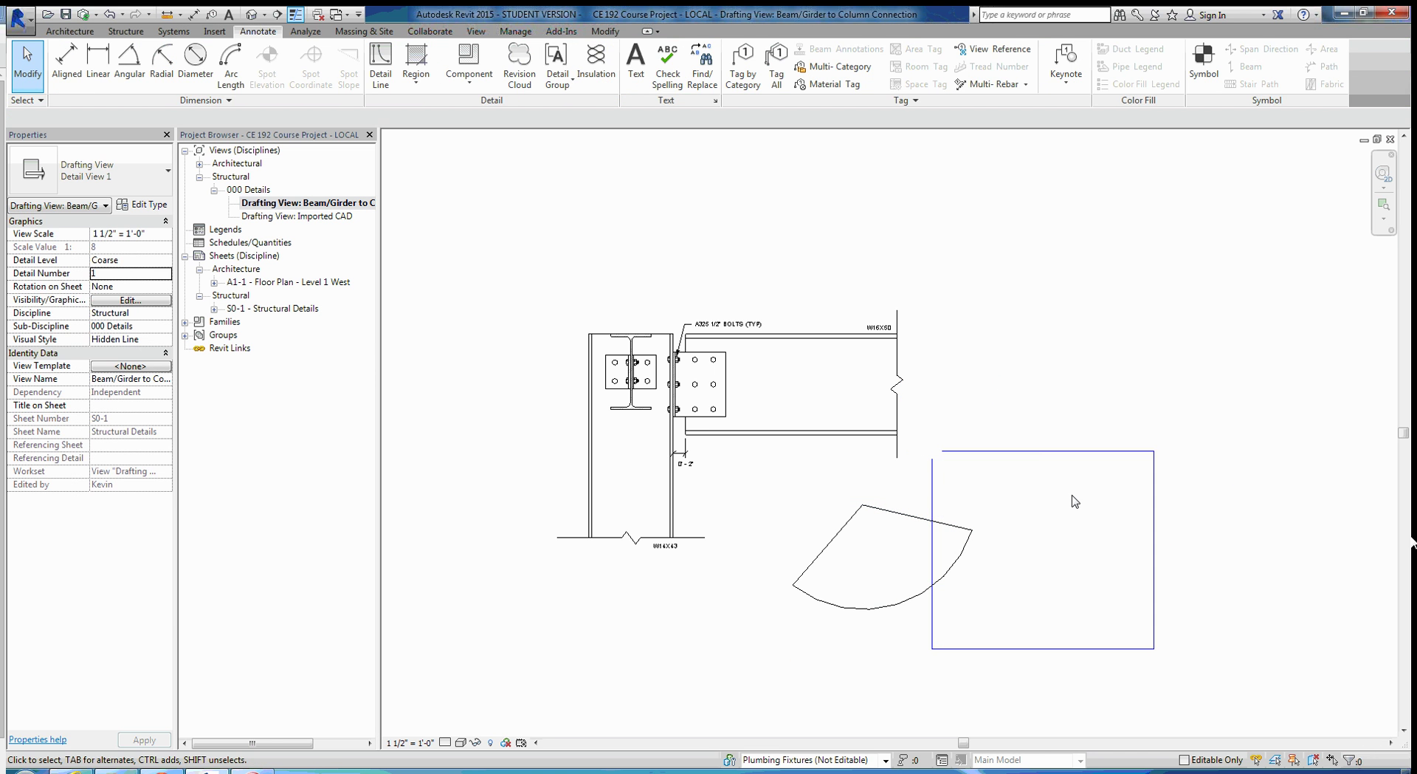
click(1044, 452)
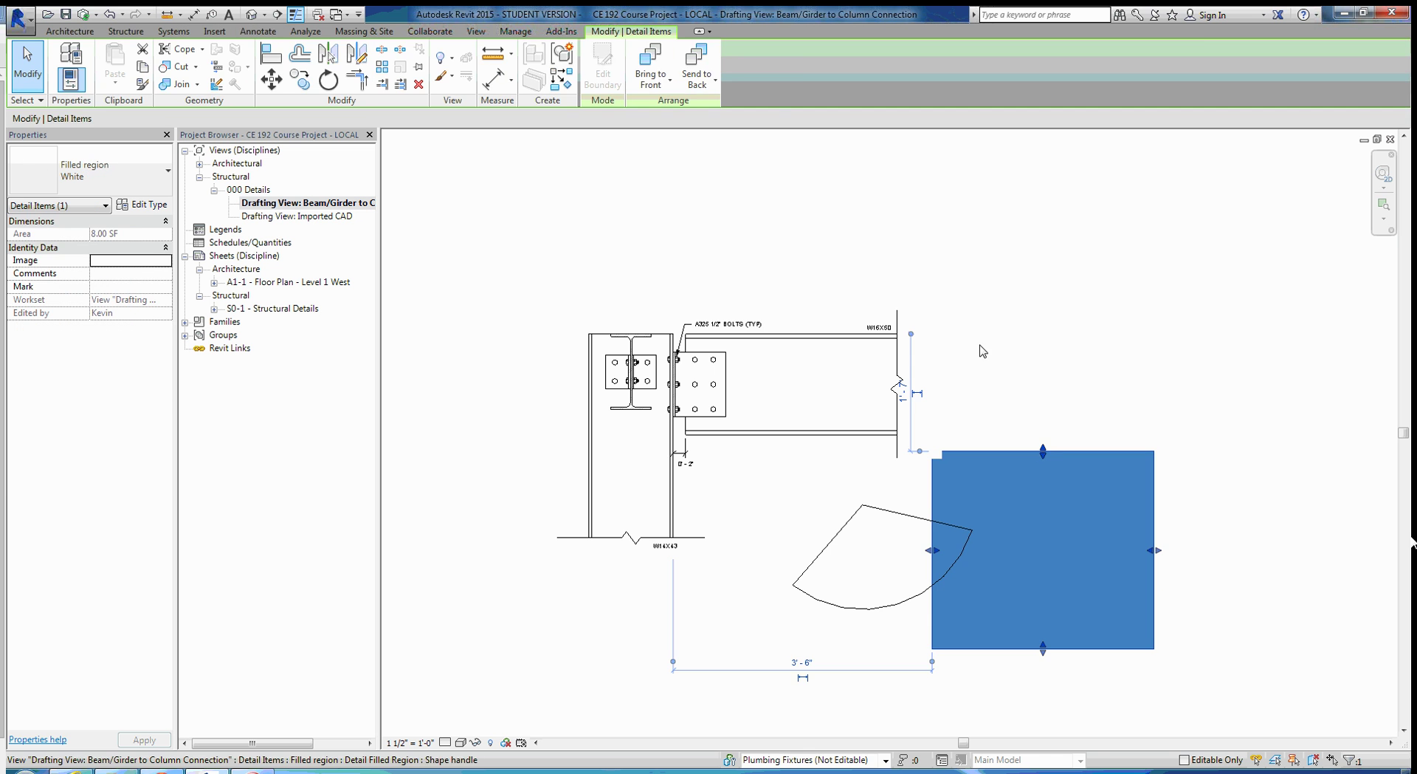
click(646, 57)
click(1115, 319)
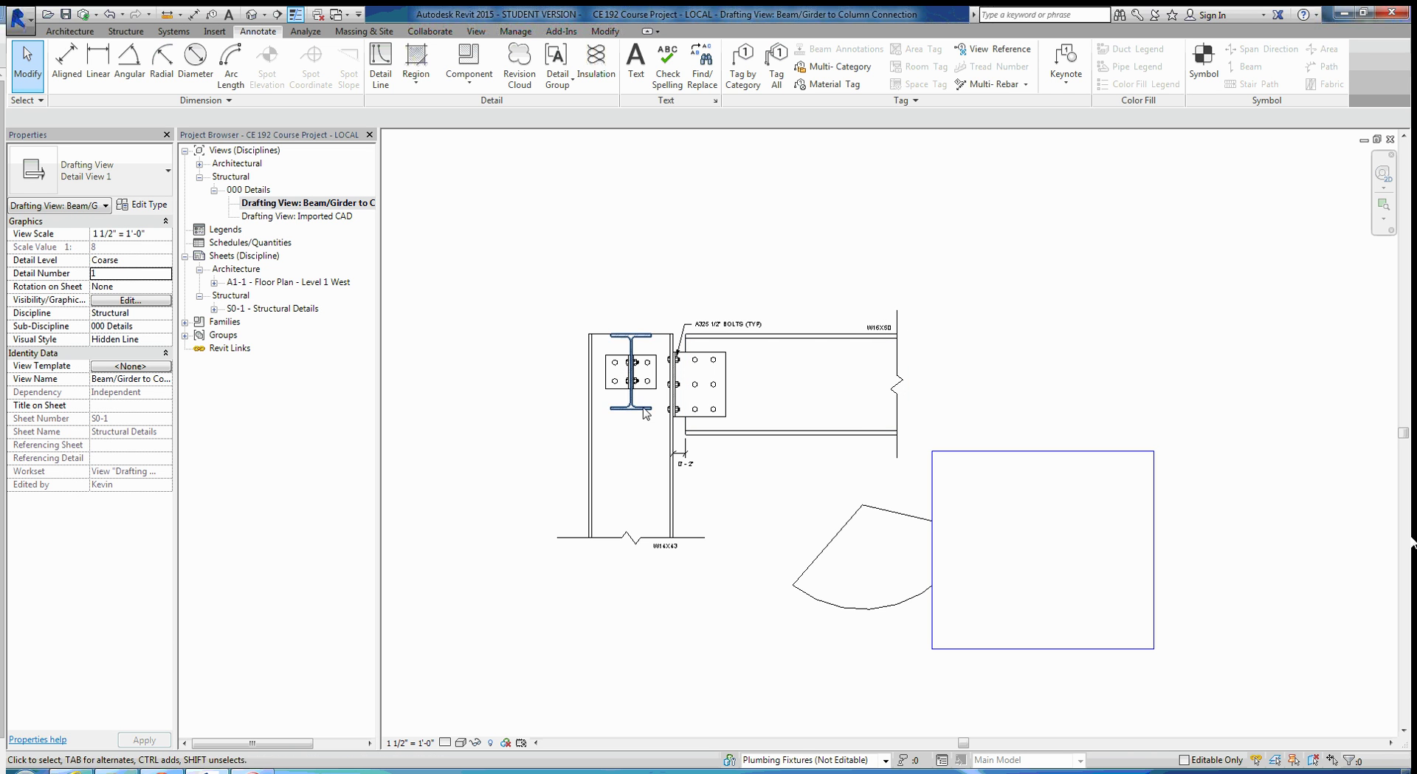
- Inspect the hatching in the steel connection, and change the rectangular filled region's type to concrete 3
scroll(632, 419, up, 5)
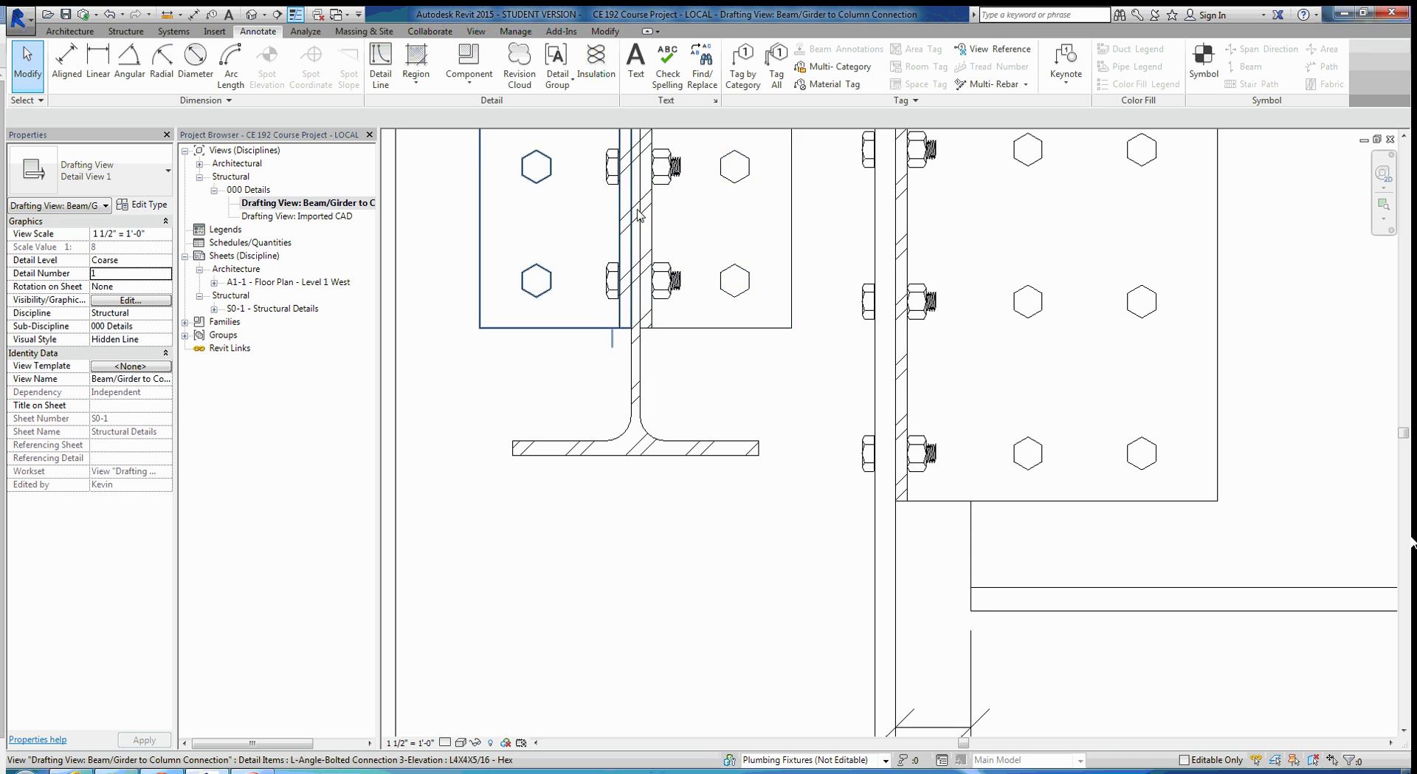
scroll(1012, 430, down, 5)
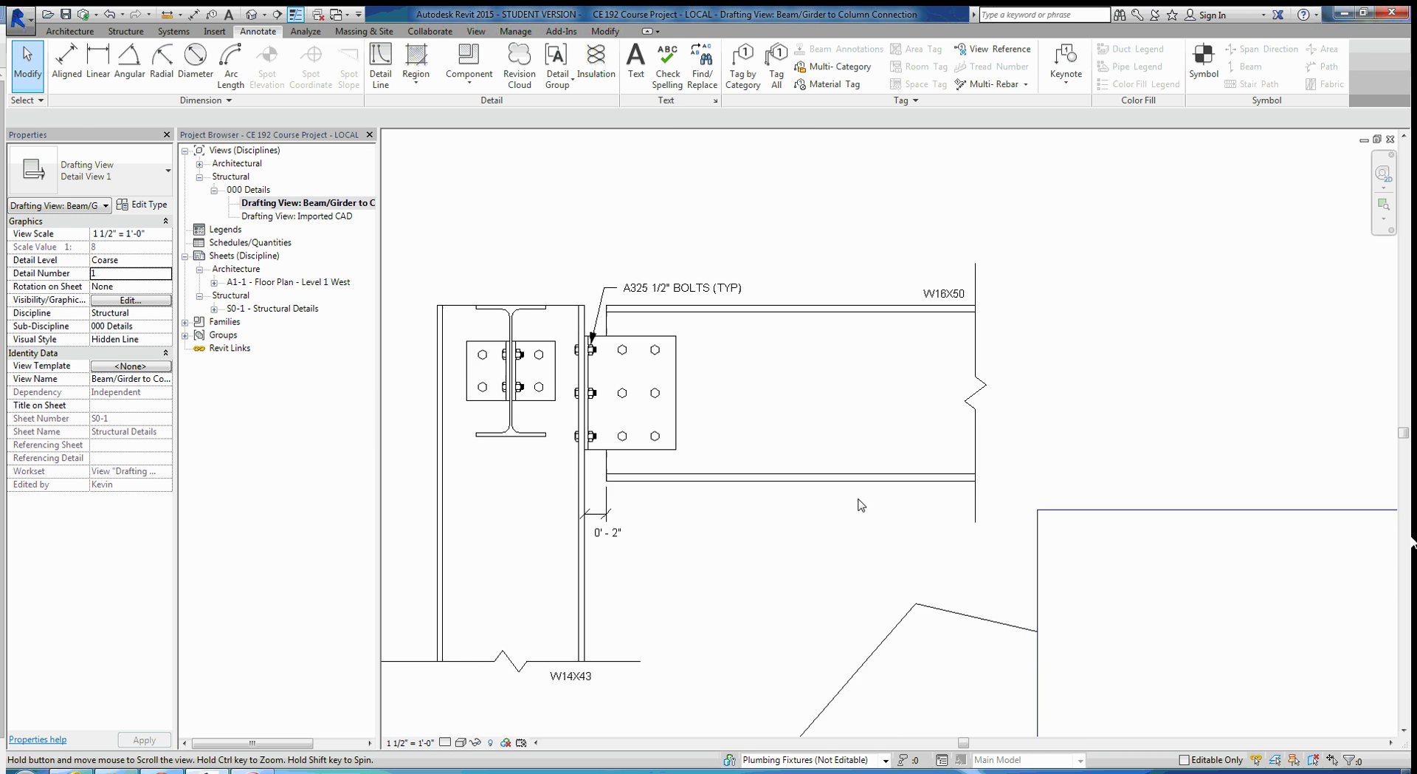
click(1004, 558)
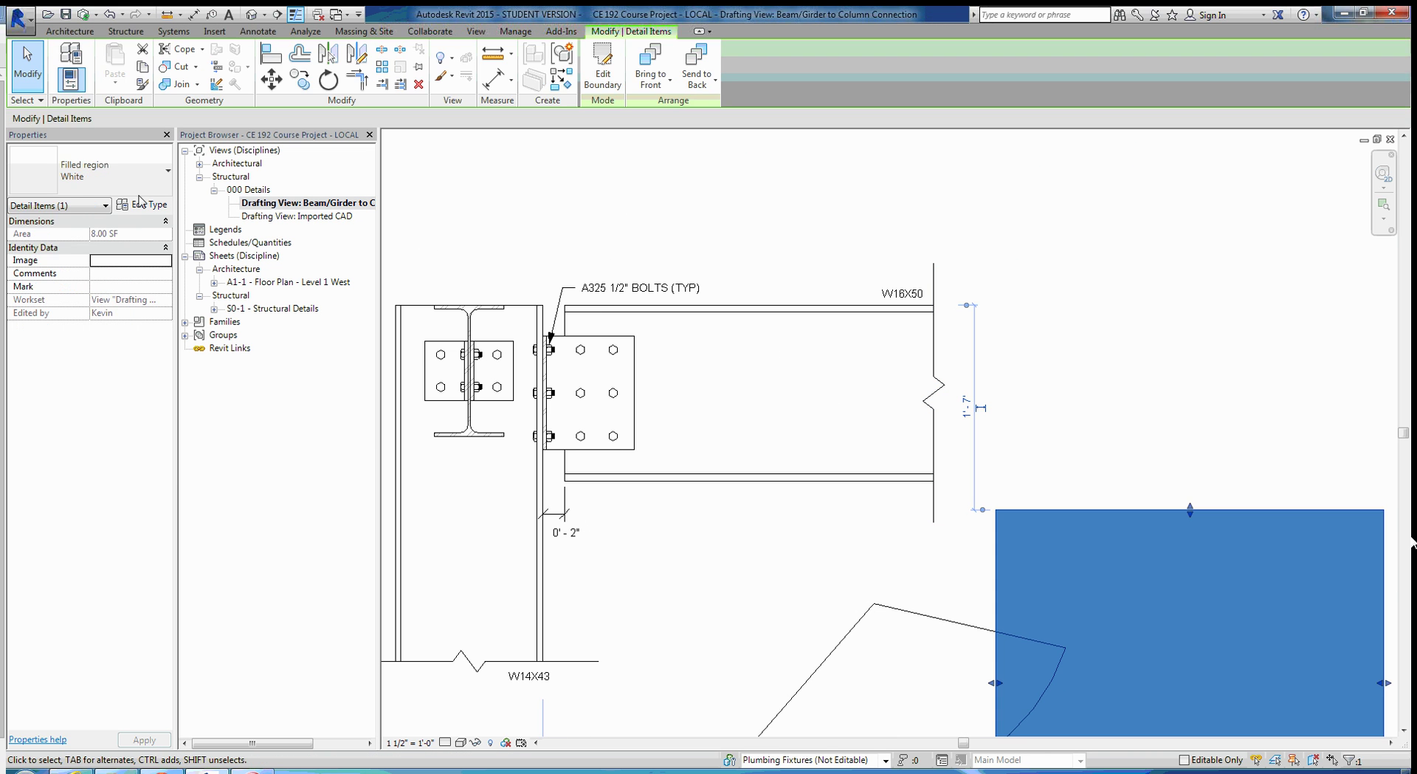
click(114, 177)
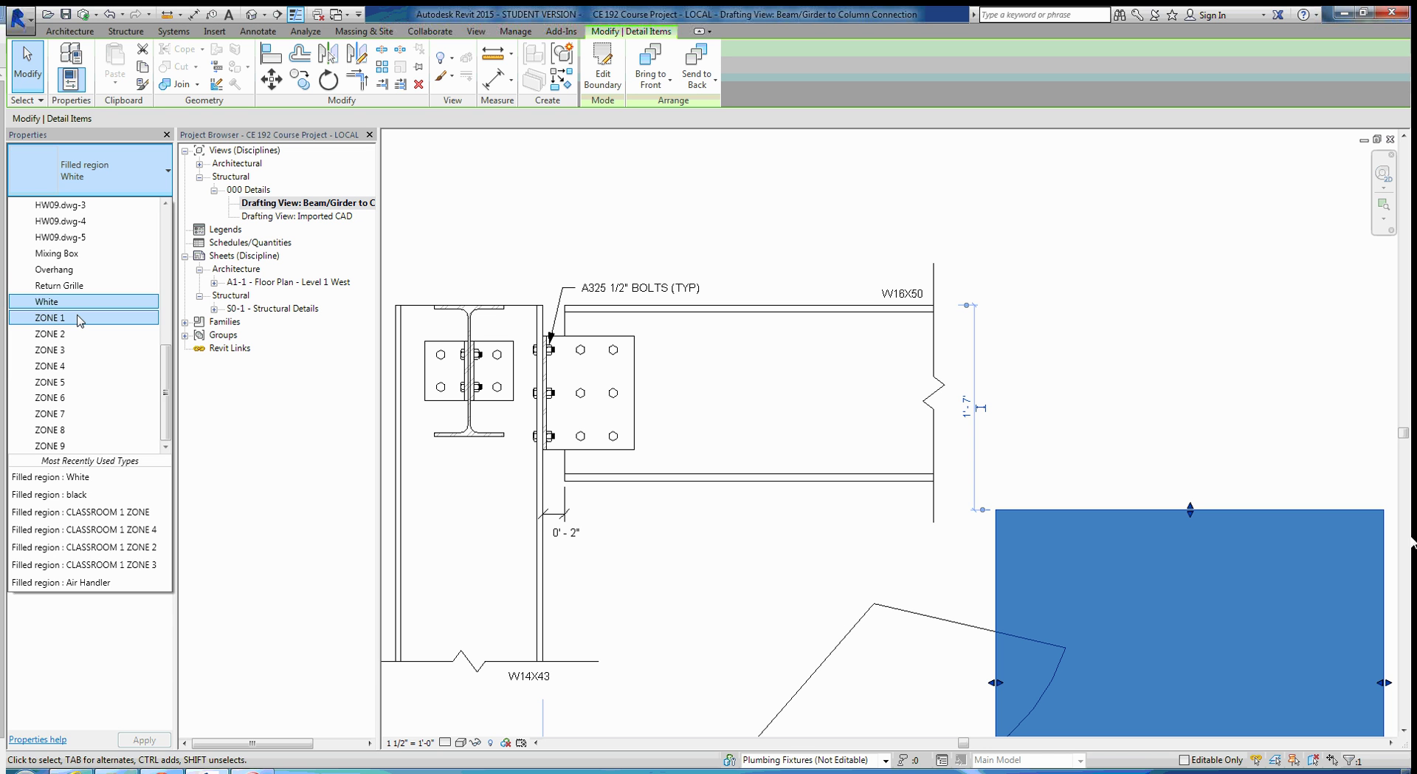
scroll(79, 319, up, 8)
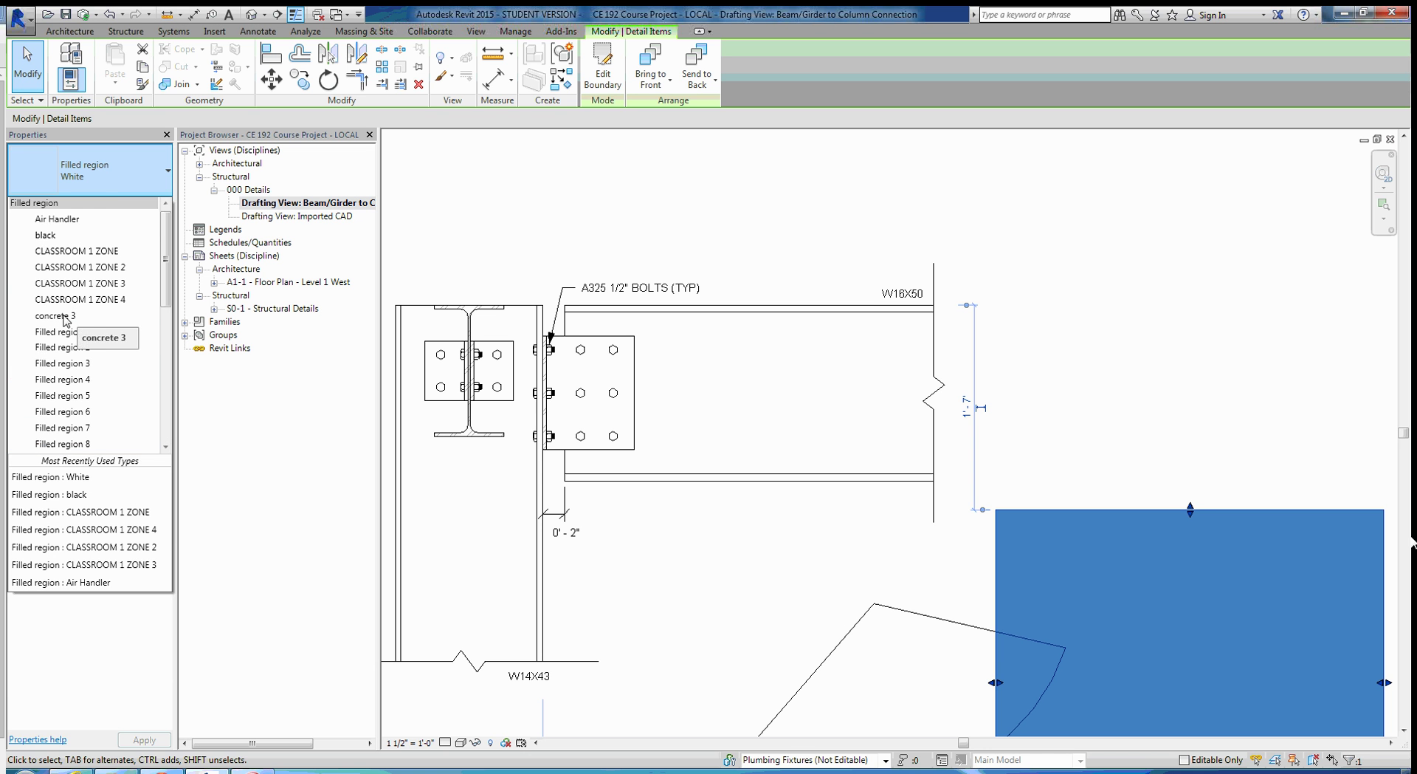
click(65, 316)
click(1129, 415)
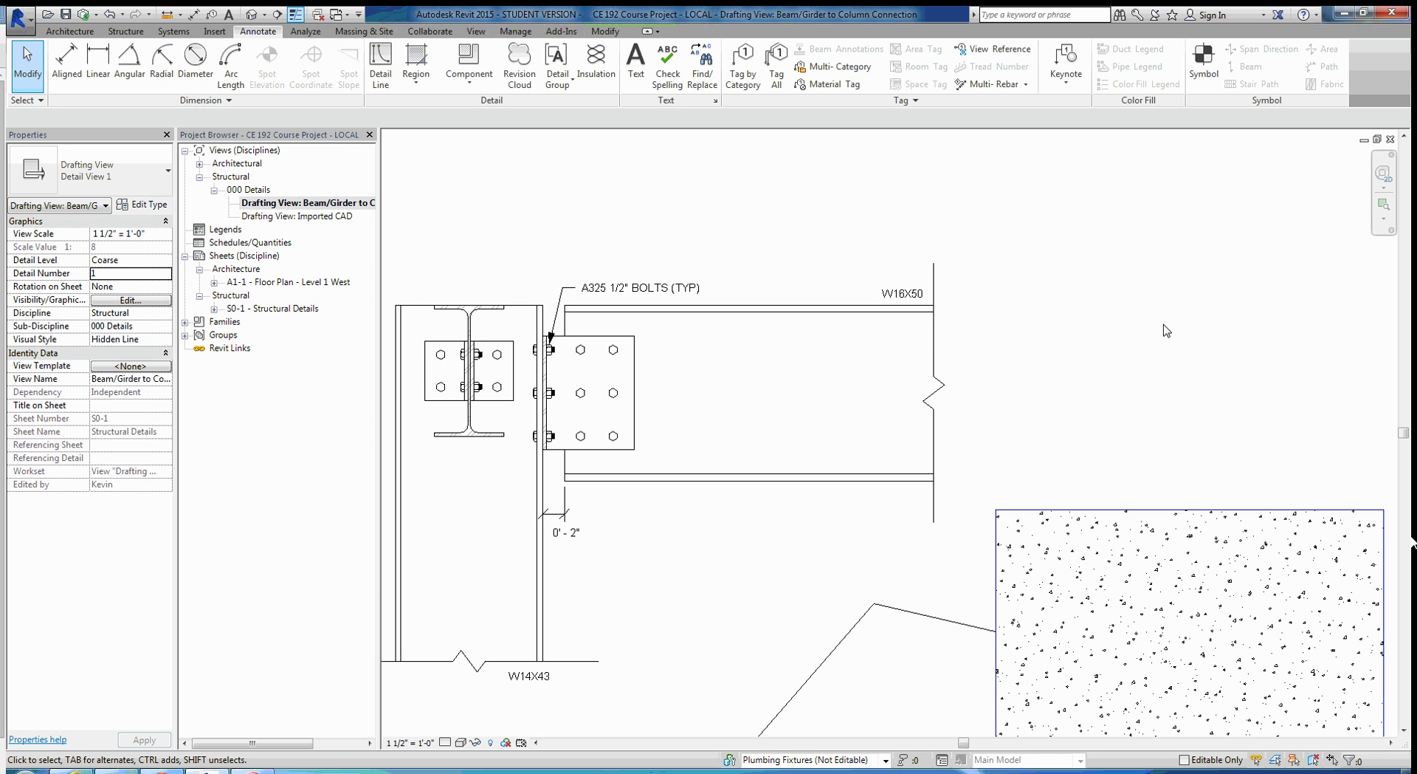
- Delete the rectangular filled region together with the detail lines and arc beside it
scroll(1124, 367, down, 4)
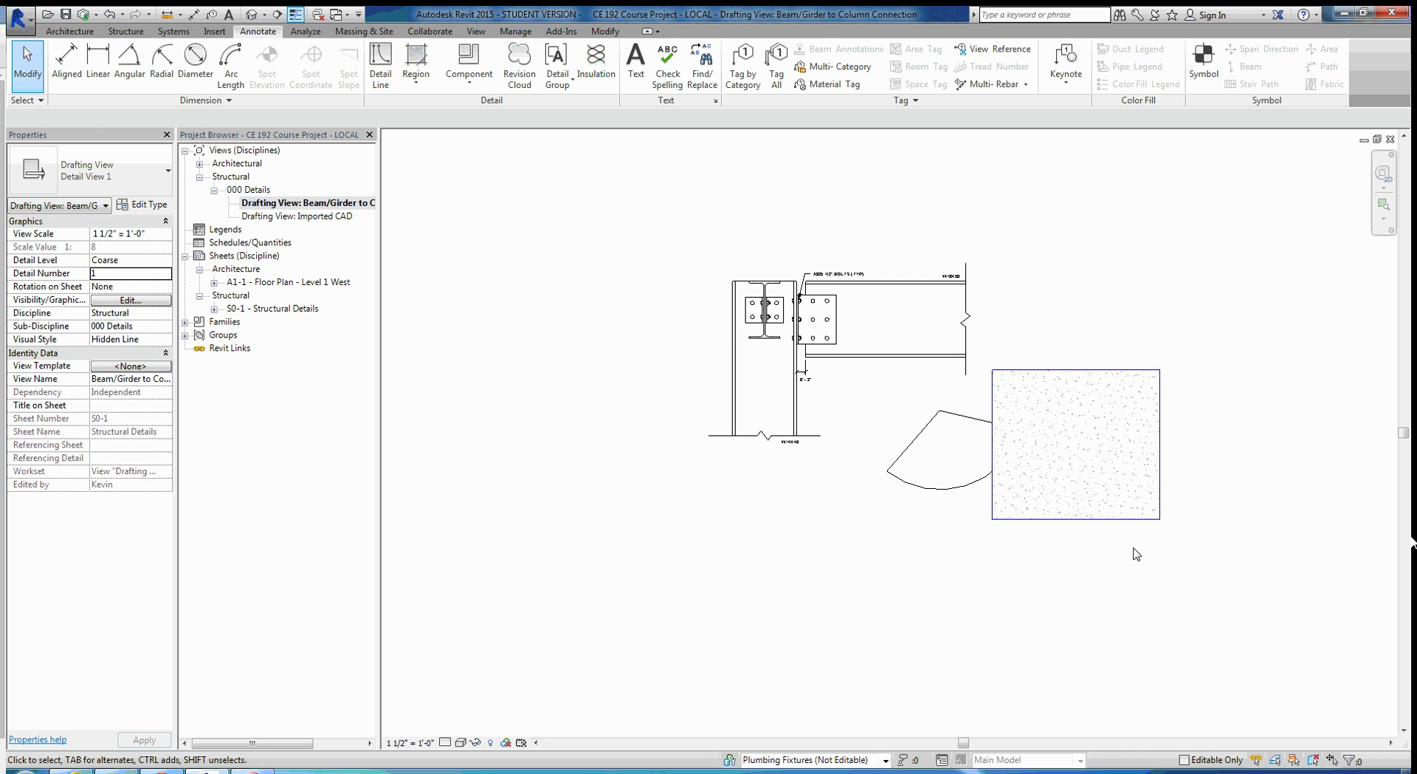
drag(1137, 554, 899, 408)
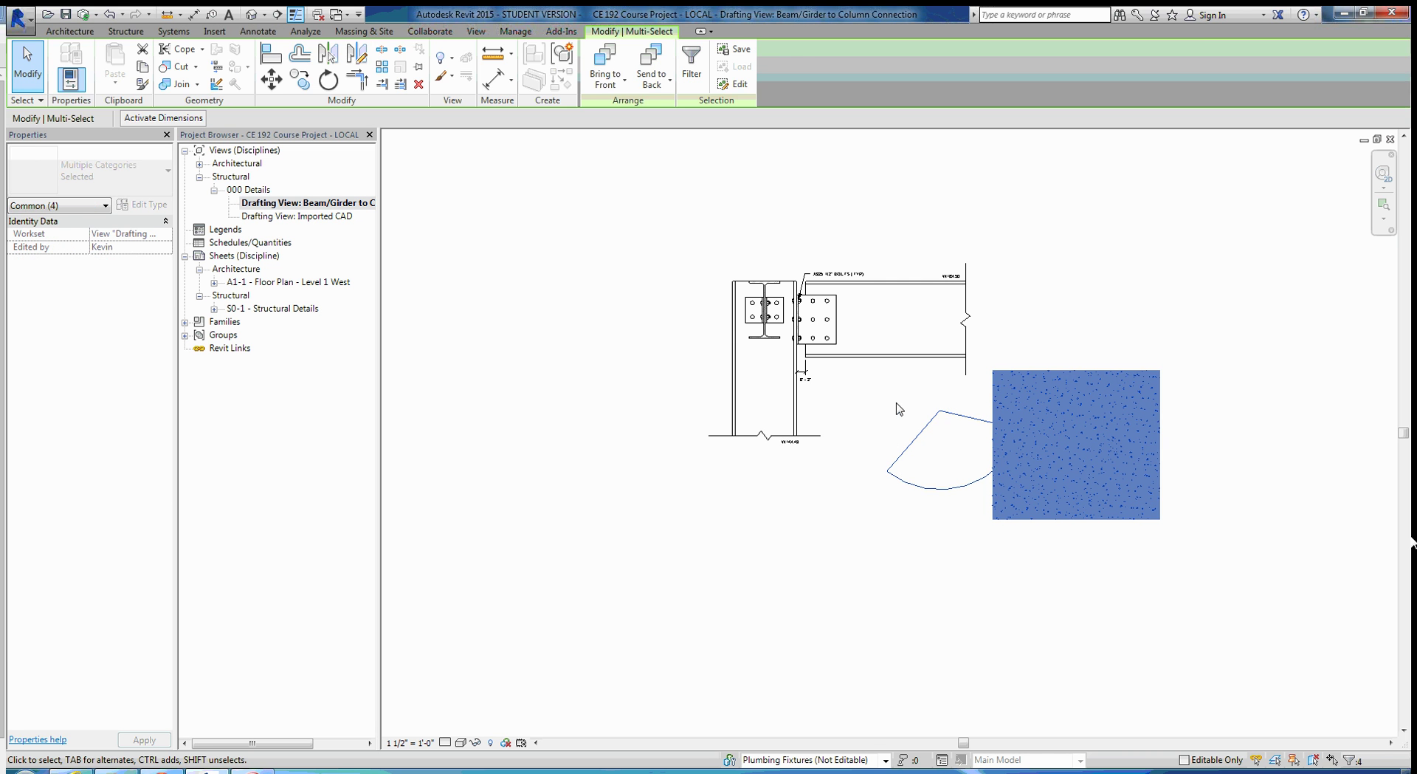
key(Delete)
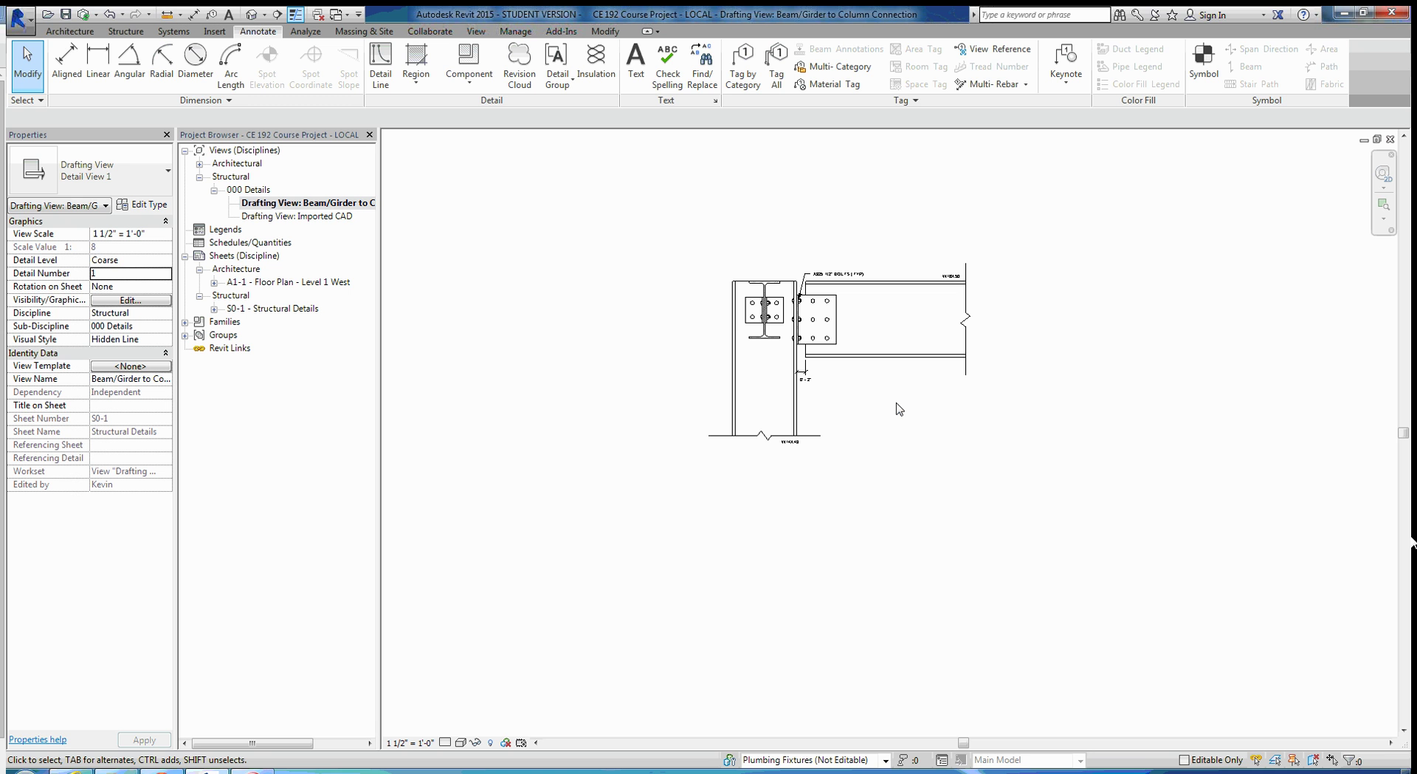